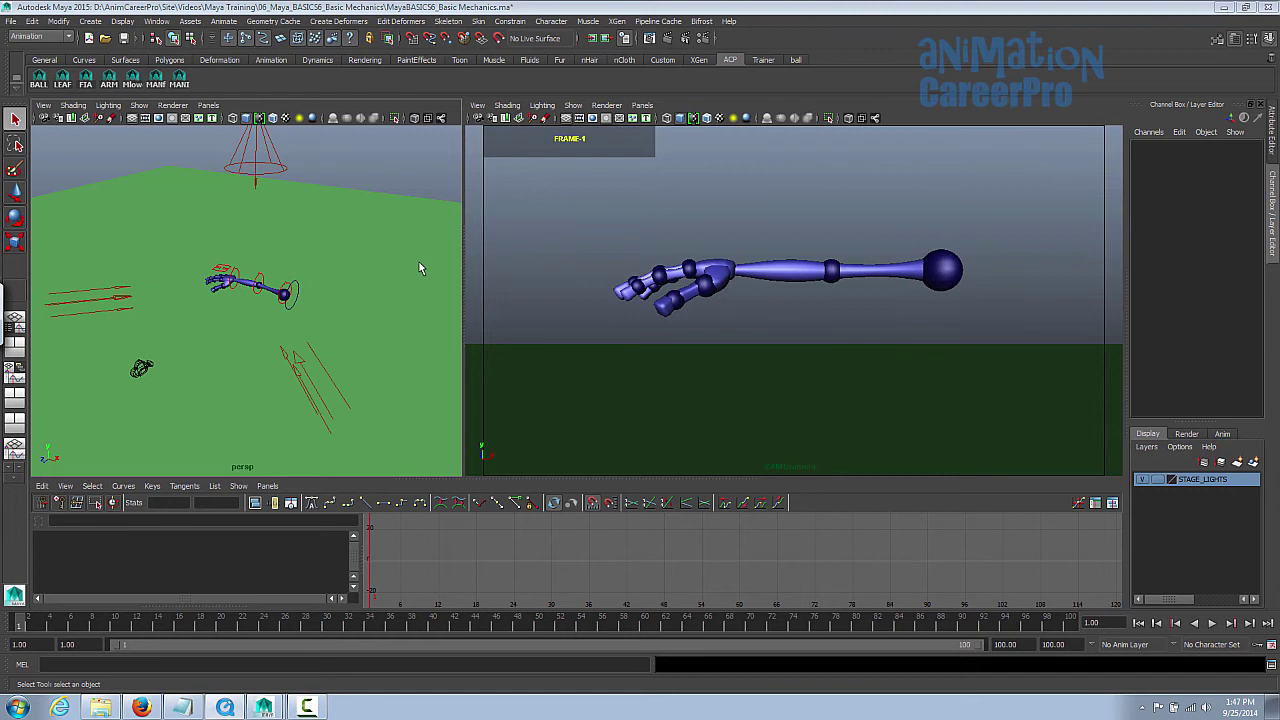
Step: Hide the STAGE_LIGHTS display layer and show it again to see which scene objects it contains
mouse_move(346, 306)
left_mouse_down("alt")
mouse_move(360, 300)
mouse_move(350, 296)
left_mouse_up("alt")
right_click_drag(350, 296, 294, 292, "alt")
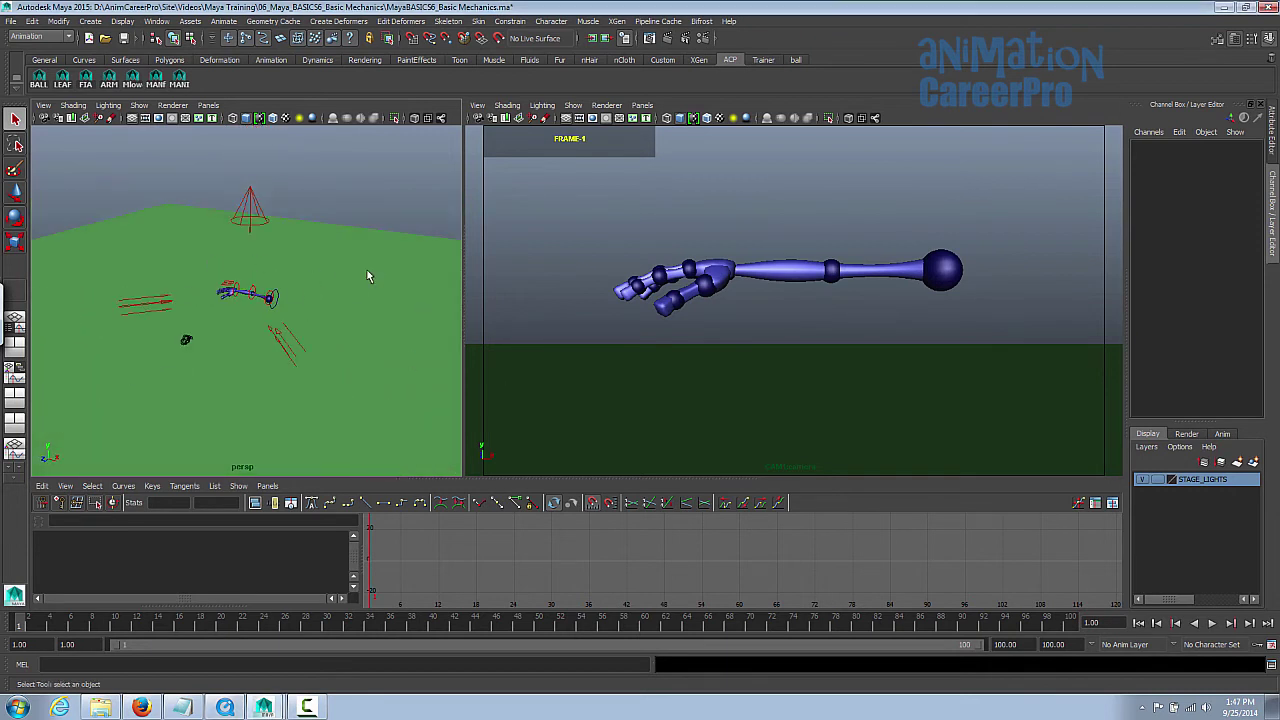
left_click(1145, 480)
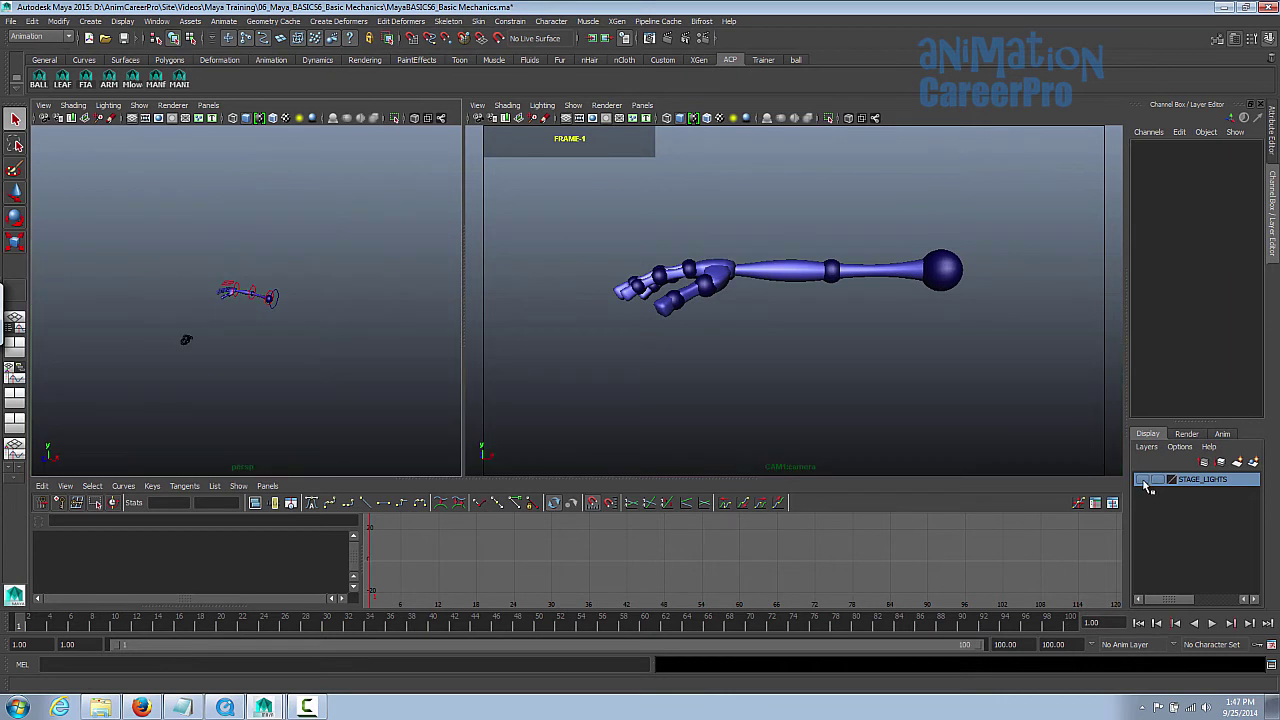
left_click(1145, 480)
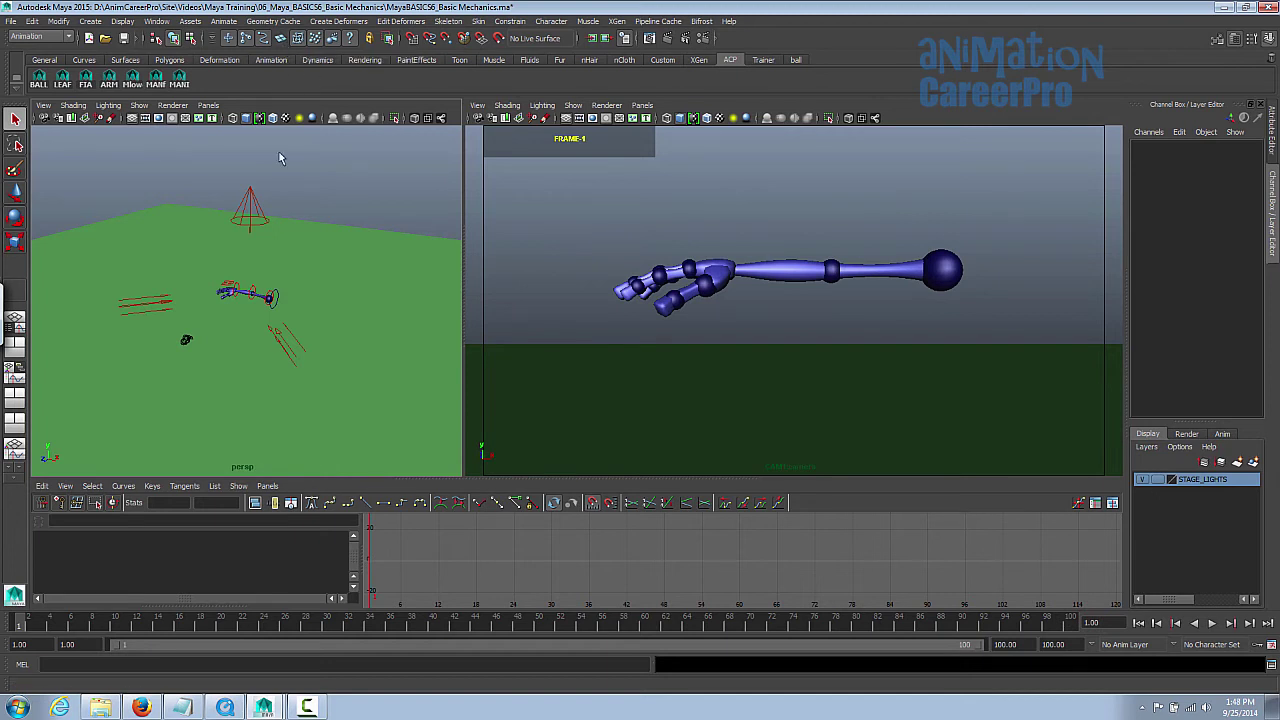
Step: Try moving the whole arm in the perspective view with the Arm_POSITION control, and undo the move
right_click_drag(248, 312, 477, 337, "alt")
left_click(247, 246)
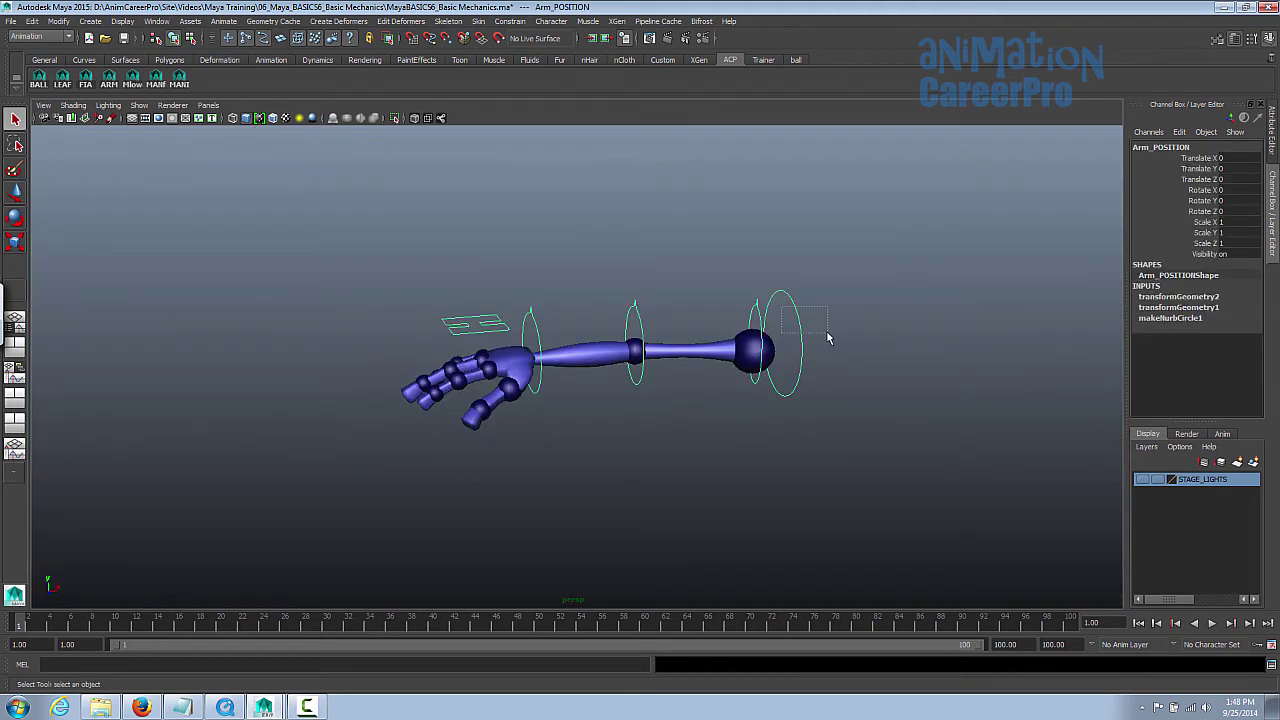
left_click_drag(827, 332, 828, 333)
middle_click_drag(854, 347, 831, 349, "alt")
key("e")
key("r")
key("w")
left_click_drag(761, 345, 840, 301)
middle_click_drag(841, 302, 946, 380)
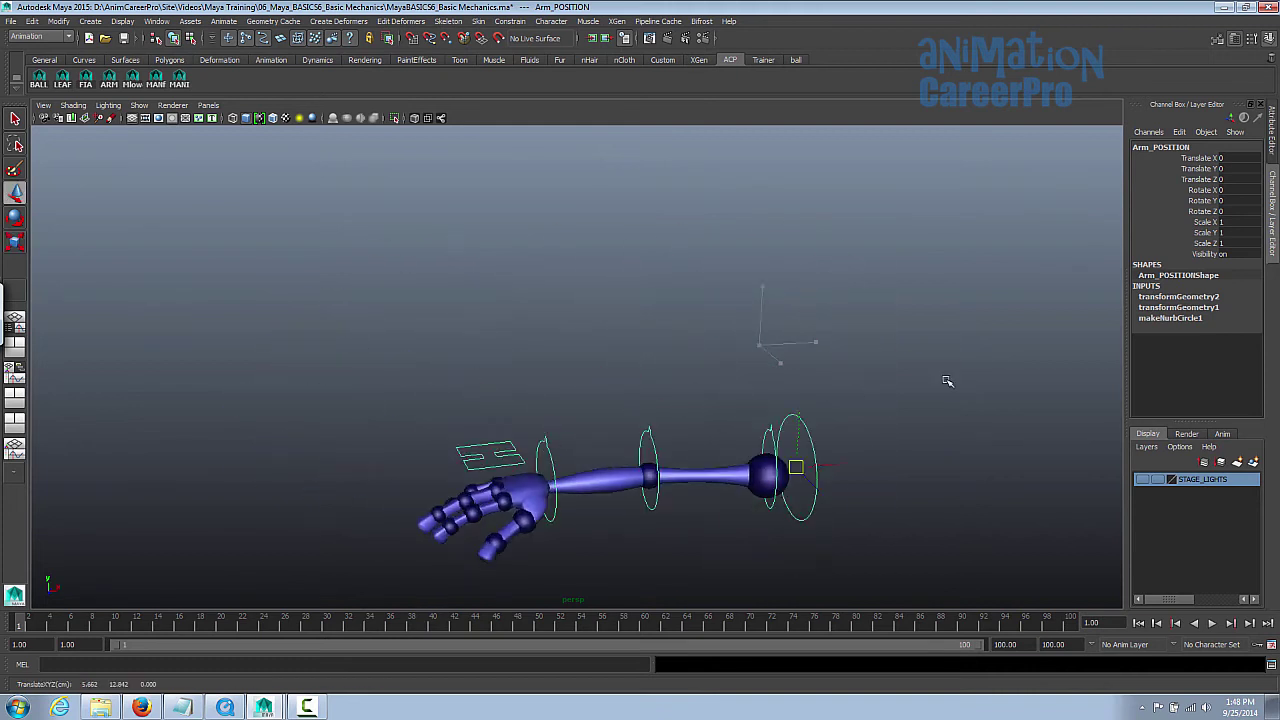
key("ctrl+z")
Step: Try rotating the whole arm with the Arm_POSITION control, and undo the rotation
key("e")
left_click_drag(726, 312, 780, 287)
key("ctrl+z")
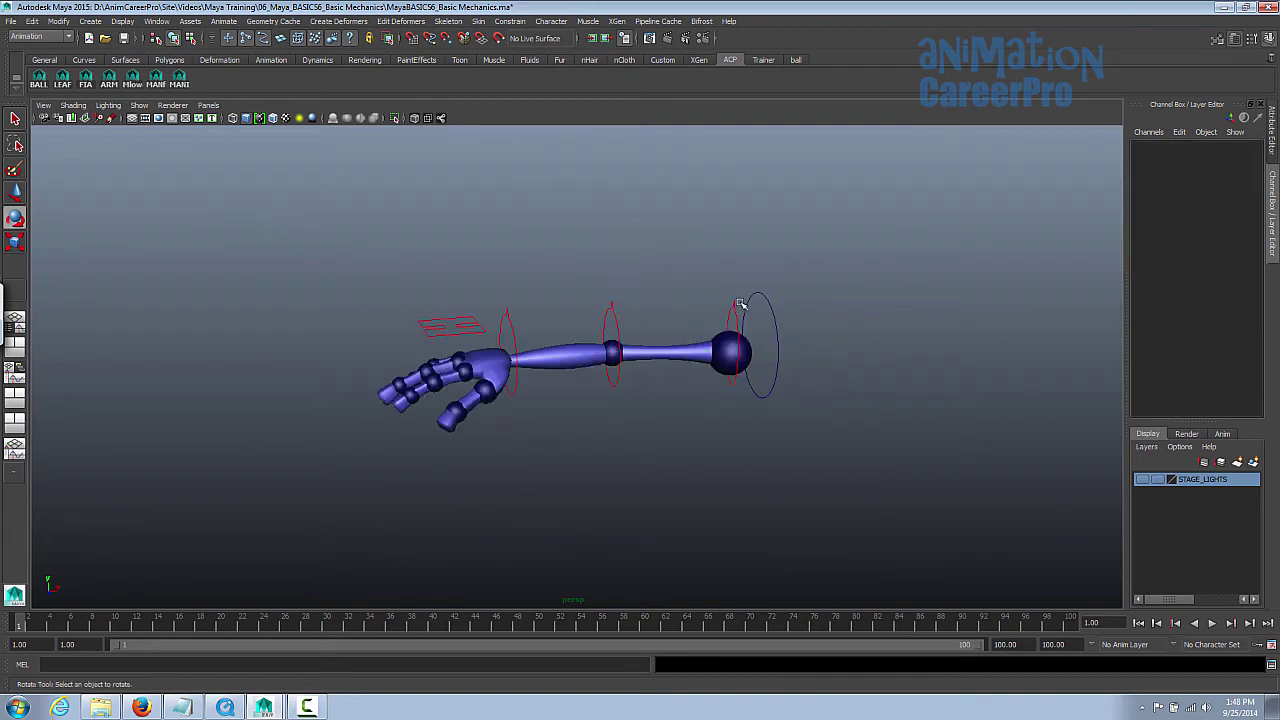
Step: Try rotating the arm's shoulder control and elbow control in turn, undoing each rotation
left_click(743, 297)
left_click_drag(717, 292, 688, 352)
key("ctrl+z")
left_click(611, 362)
left_click_drag(589, 364, 655, 343)
key("ctrl+z")
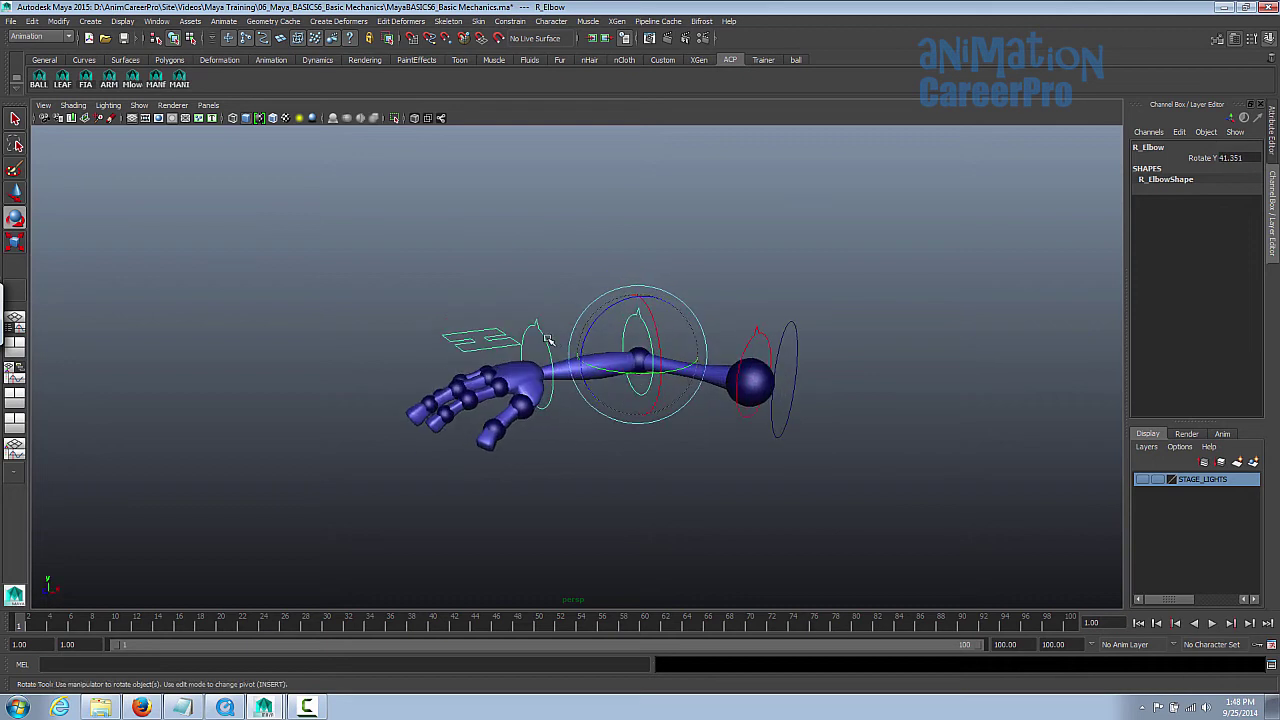
Step: Try rotating the wrist control, and undo the rotation
left_click(548, 340)
left_click_drag(548, 340, 535, 318)
key("ctrl+z")
Step: Select the R_hand_controls shape above the hand and examine its translate, rotate and finger channels
left_click(442, 339)
key("w")
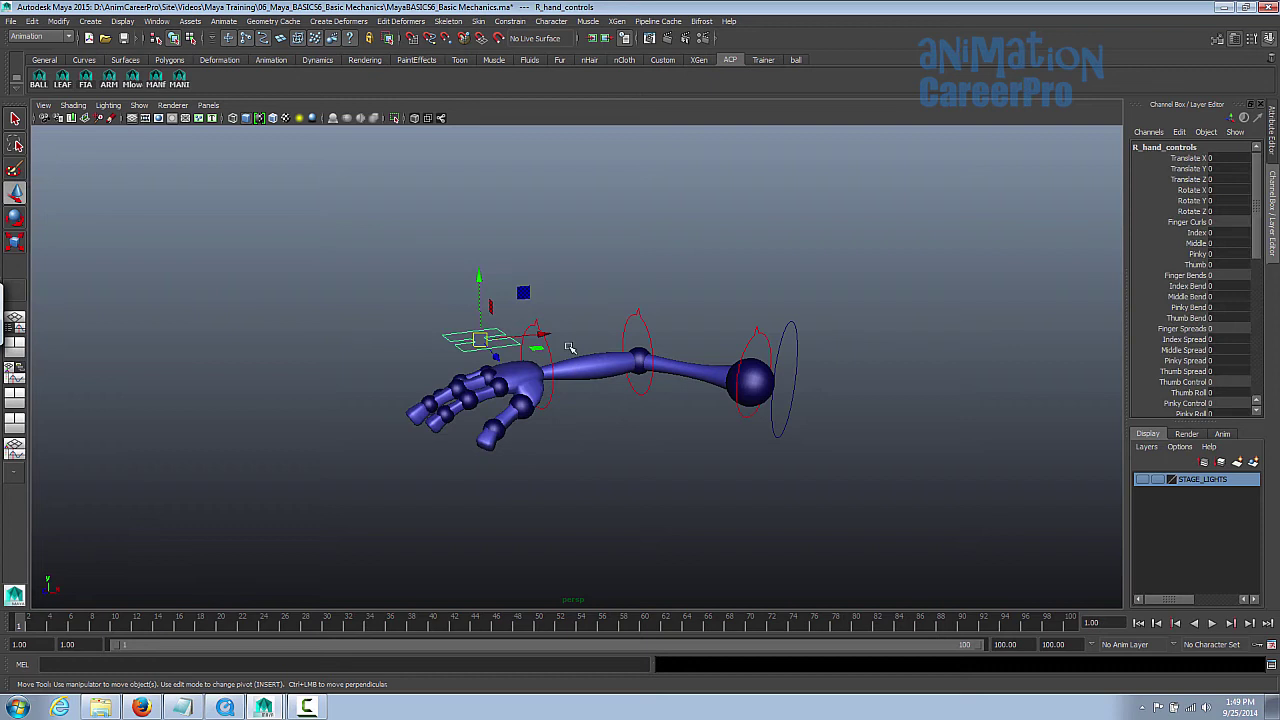
key("e")
scroll(500, 340, "up", 3)
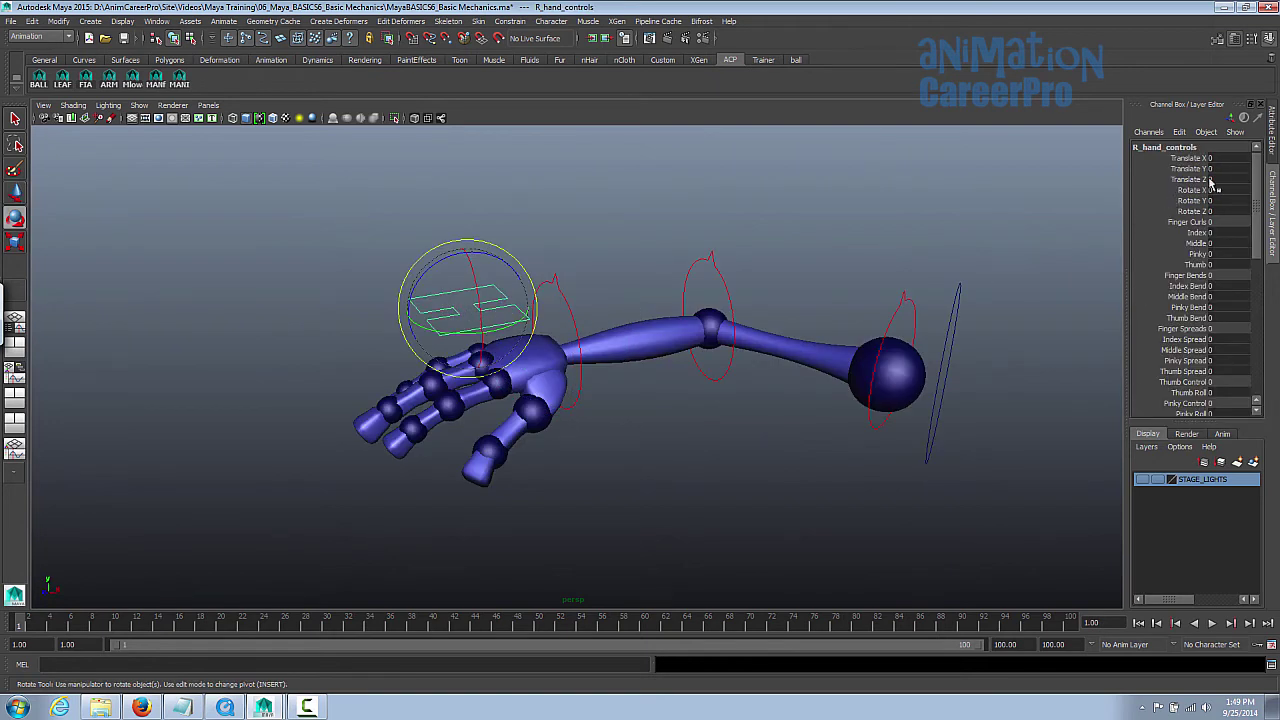
mouse_move(1256, 194)
left_mouse_down()
mouse_move(1262, 287)
mouse_move(1258, 190)
left_mouse_up()
left_click_drag(1192, 158, 1196, 202)
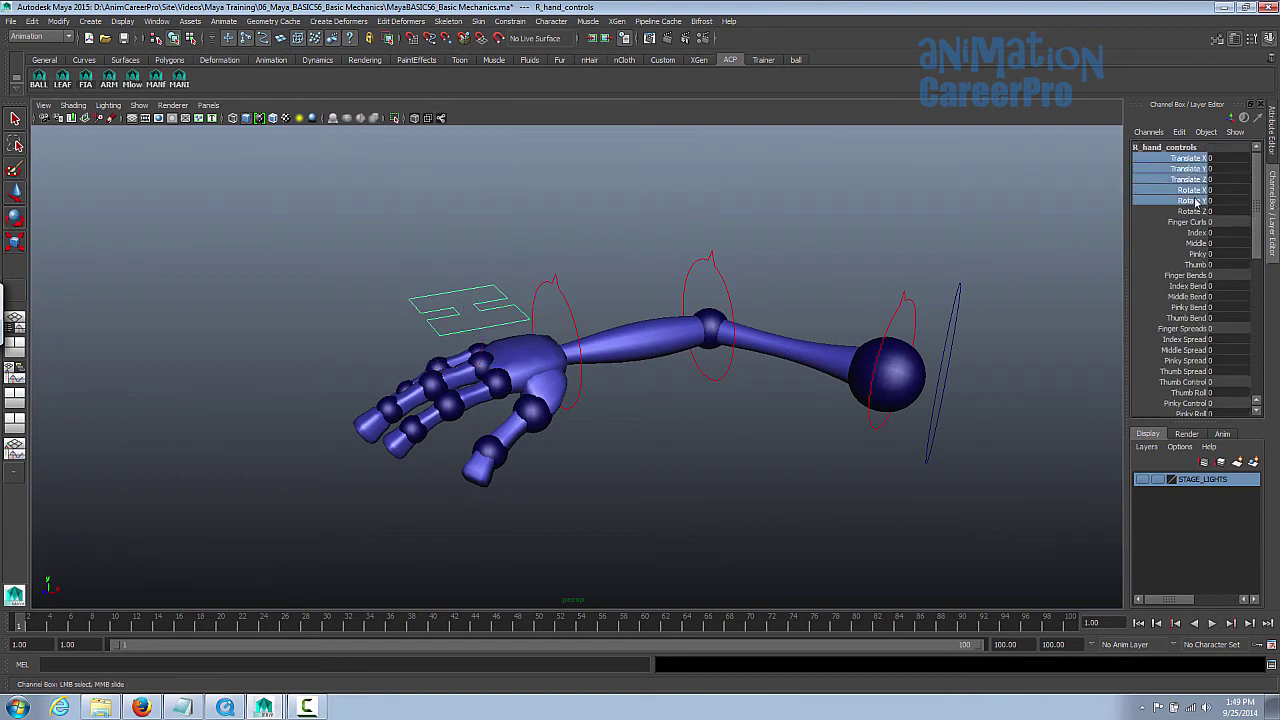
left_click(424, 280)
left_click(470, 310)
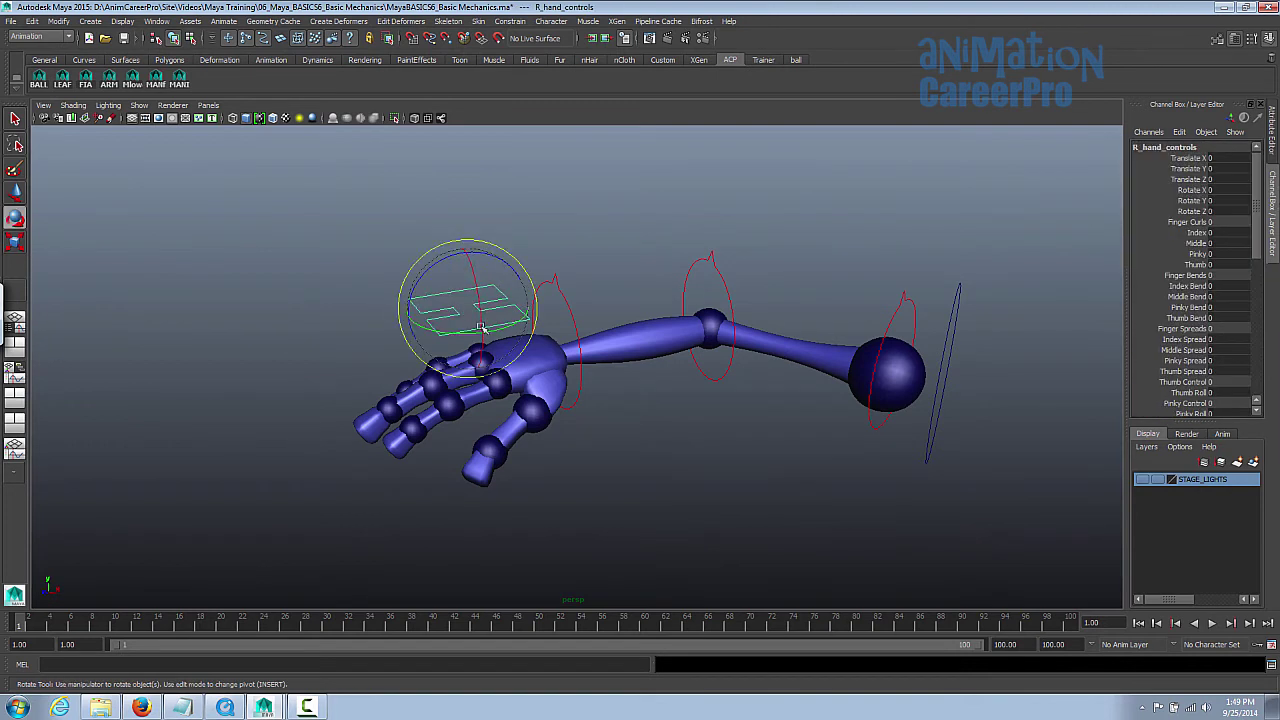
Step: Try curling the index finger with the hand control's Index channel, and undo the last adjustment
left_click(1167, 223)
left_click(1170, 232)
middle_click_drag(730, 340, 640, 363)
left_click_drag(640, 363, 623, 315, "alt")
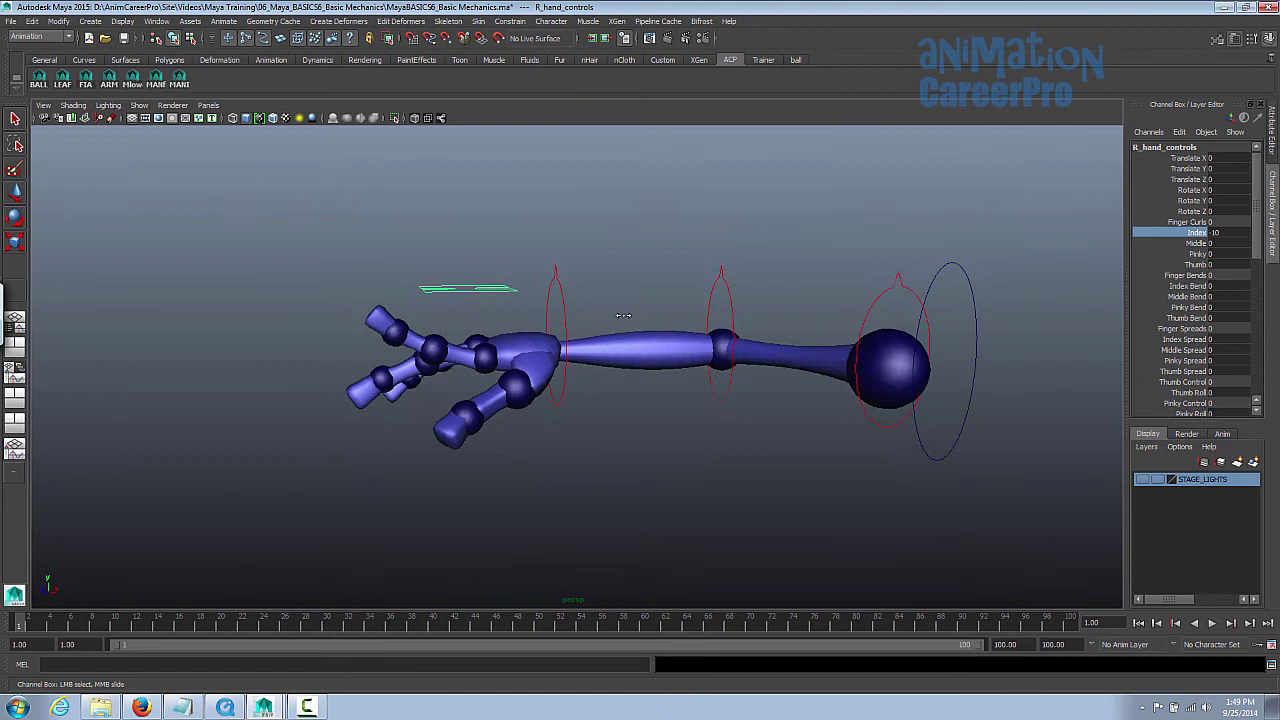
middle_click_drag(597, 316, 700, 332)
key("ctrl+z")
Step: Try curling all fingers together, and reset the Index, Middle, Pinky and Thumb channels to 0
left_click_drag(1194, 233, 1187, 266)
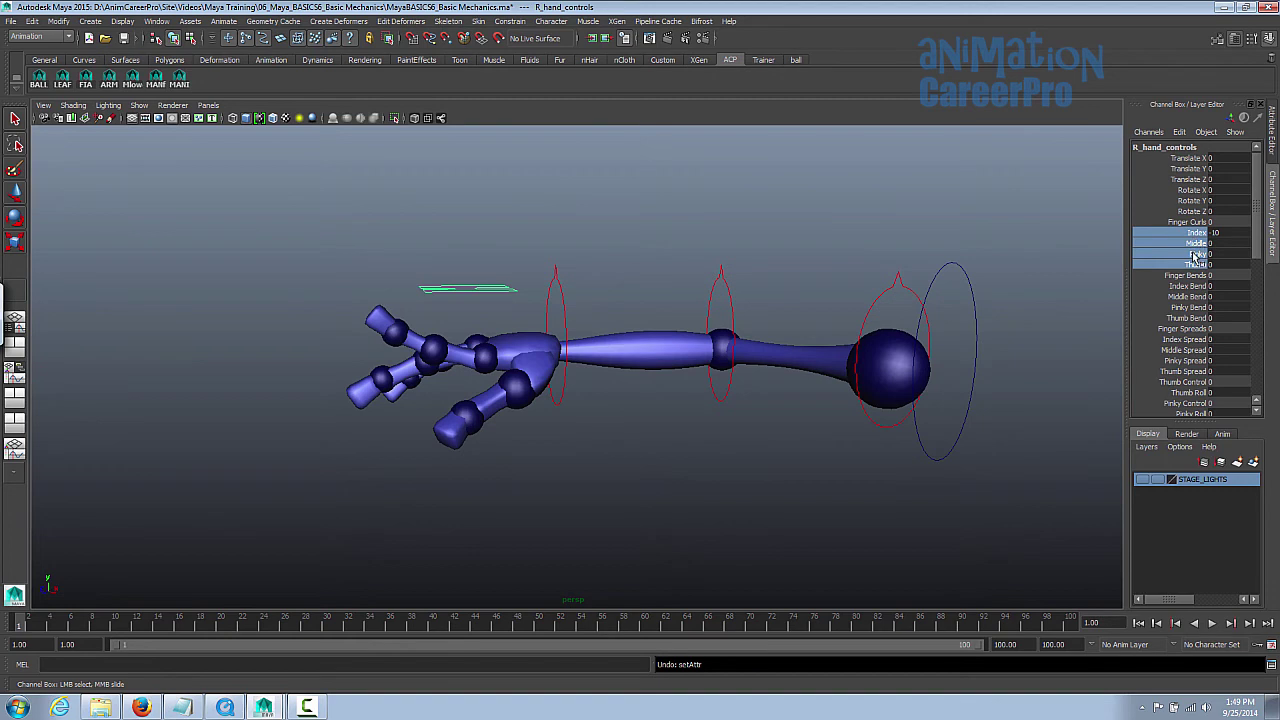
middle_click_drag(590, 283, 660, 302)
left_click_drag(1232, 233, 1242, 265)
type("0")
key("Return")
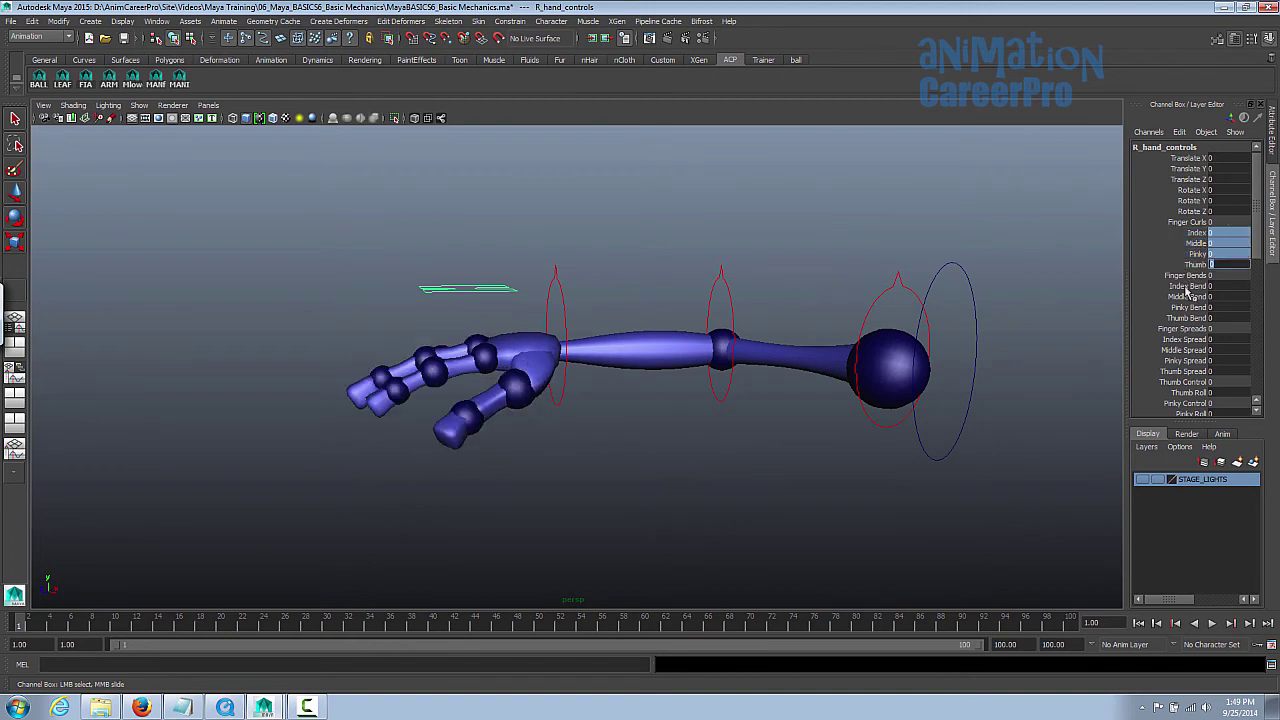
Step: Try a finger pose with the four Bend channels at -7.5 and the four curl channels at 5.6, and undo it
left_click_drag(1170, 286, 1172, 318)
mouse_move(786, 323)
middle_mouse_down()
mouse_move(845, 305)
mouse_move(735, 316)
mouse_move(766, 320)
middle_mouse_up()
left_click_drag(1178, 232, 1182, 264)
key("ctrl+z")
key("ctrl+z")
key("ctrl+z")
key("ctrl+z")
key("ctrl+z")
key("ctrl+z")
key("ctrl+z")
key("ctrl+z")
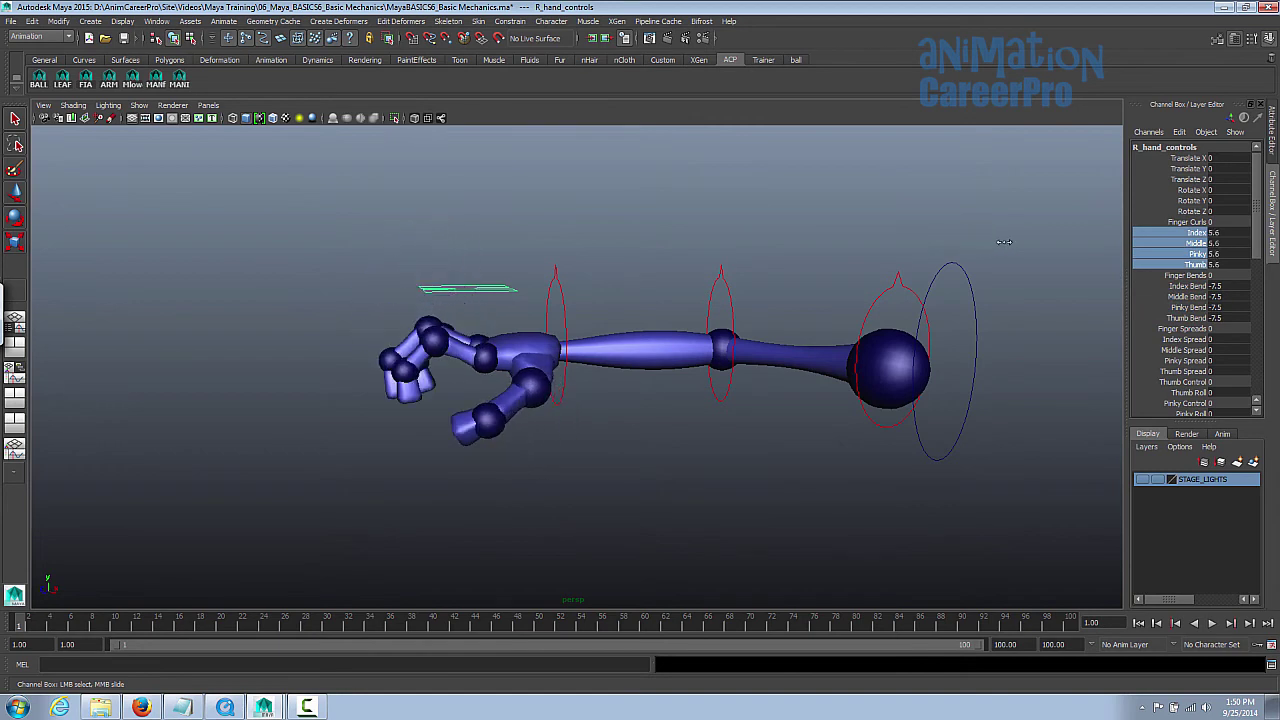
Step: Try spreading the fingers with the Index, Middle, Pinky and Thumb Spread channels, and undo the change
left_click_drag(1160, 340, 1168, 373)
left_click_drag(1025, 336, 949, 329, "alt")
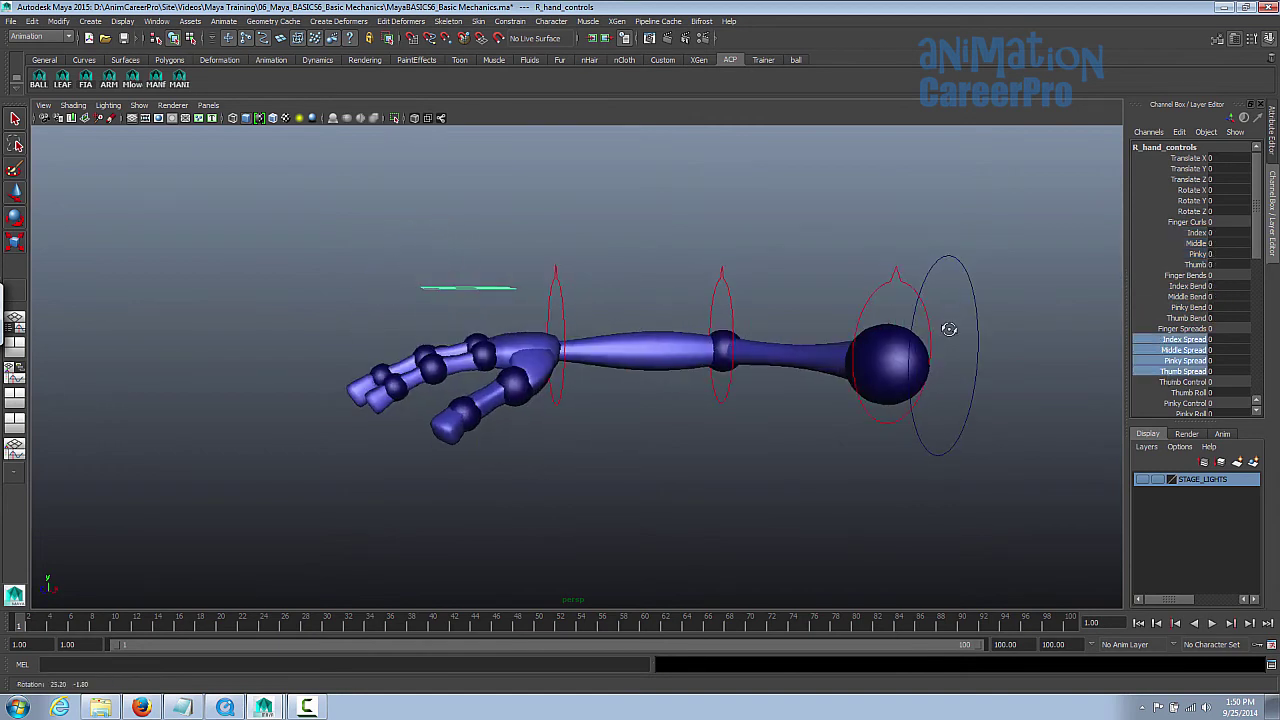
left_click(1174, 353)
left_click_drag(815, 337, 1055, 370, "alt")
left_click_drag(1180, 340, 1178, 374)
middle_click_drag(869, 329, 936, 334)
key("ctrl+z")
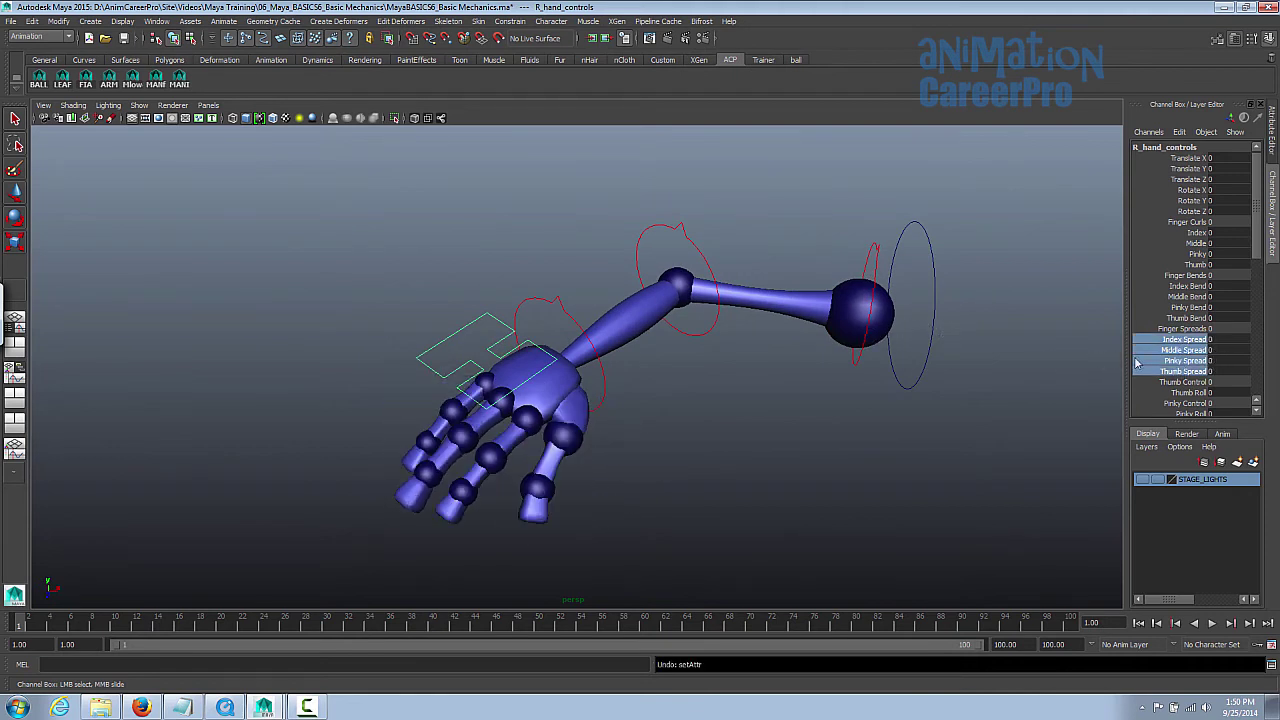
Step: Try rolling the thumb with the hand control's Thumb Roll channel, and undo the last adjustment
left_click_drag(1257, 252, 1258, 287)
left_click(1188, 308)
left_click_drag(869, 363, 932, 316, "alt")
middle_click_drag(931, 315, 964, 332)
left_click_drag(964, 332, 911, 327, "alt")
key("ctrl+z")
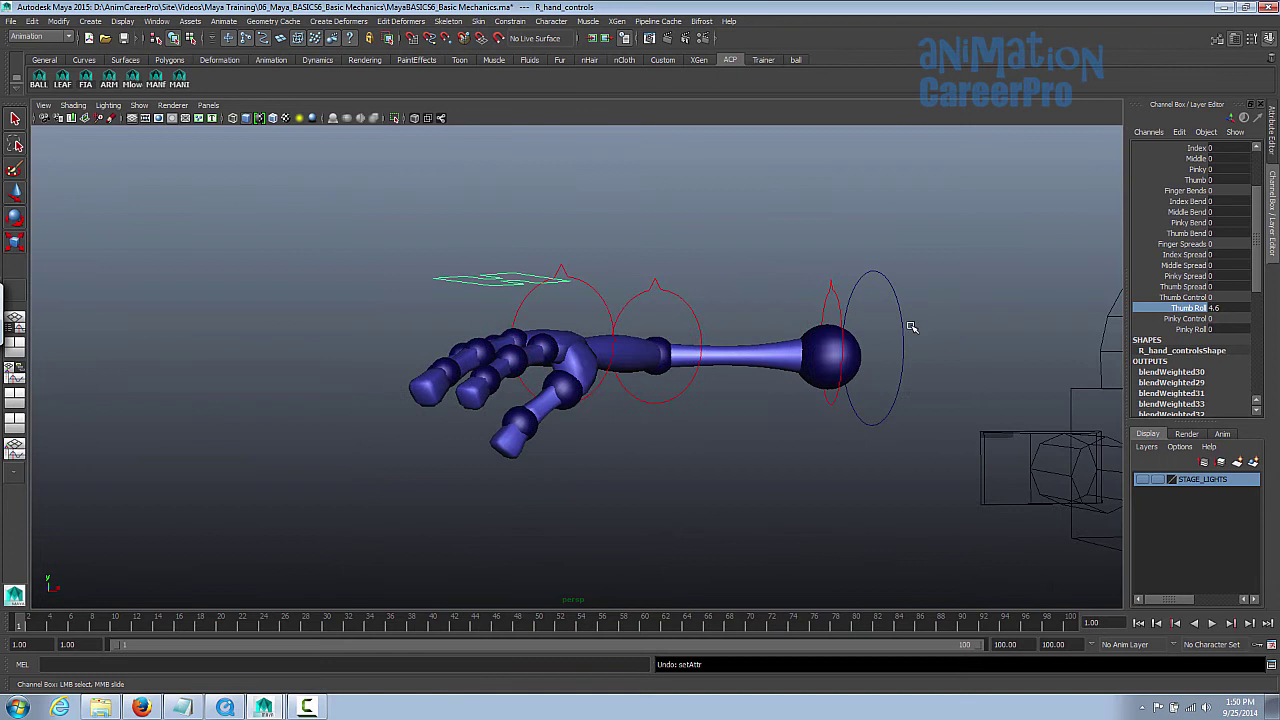
Step: Try rolling the pinky with the hand control's Pinky Roll channel
left_click(1172, 331)
left_click_drag(664, 343, 757, 346, "alt")
middle_click_drag(757, 346, 793, 349)
left_click_drag(793, 349, 758, 352, "alt")
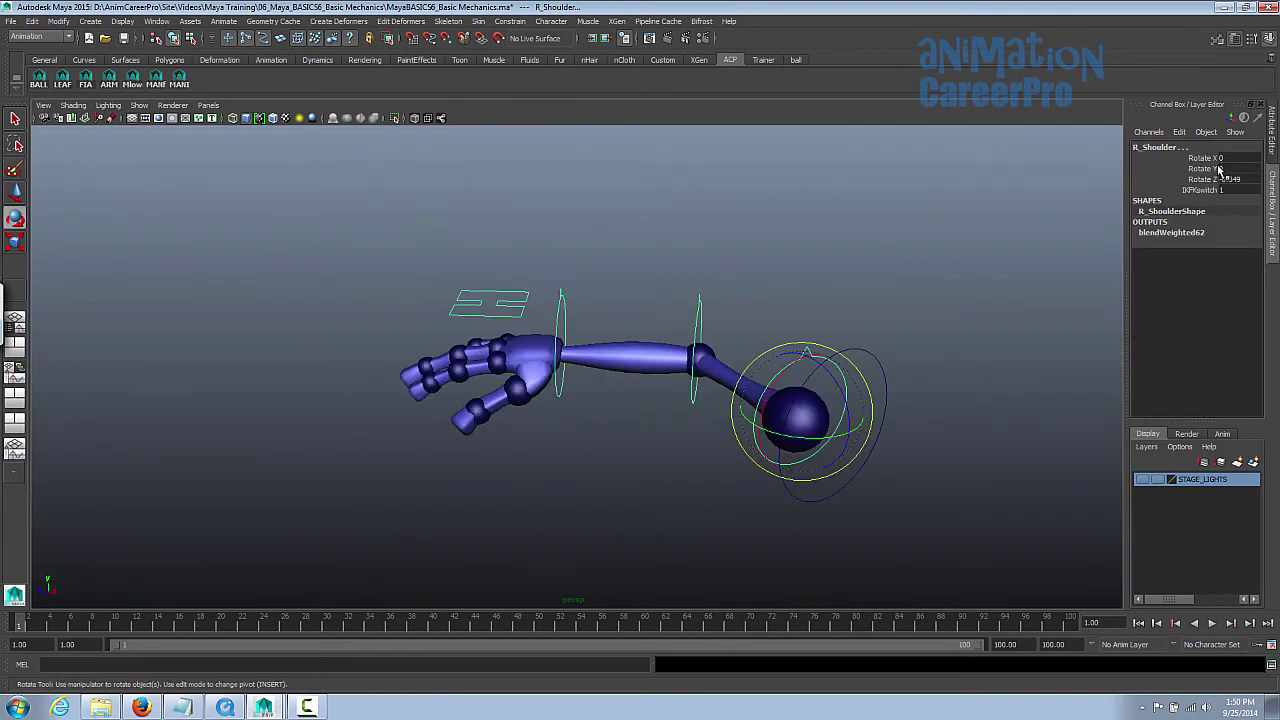
Step: Reset Rotate X, Rotate Y and Rotate Z to 0 on the selected shoulder and arm controls
left_click_drag(1235, 159, 1238, 176)
type("0")
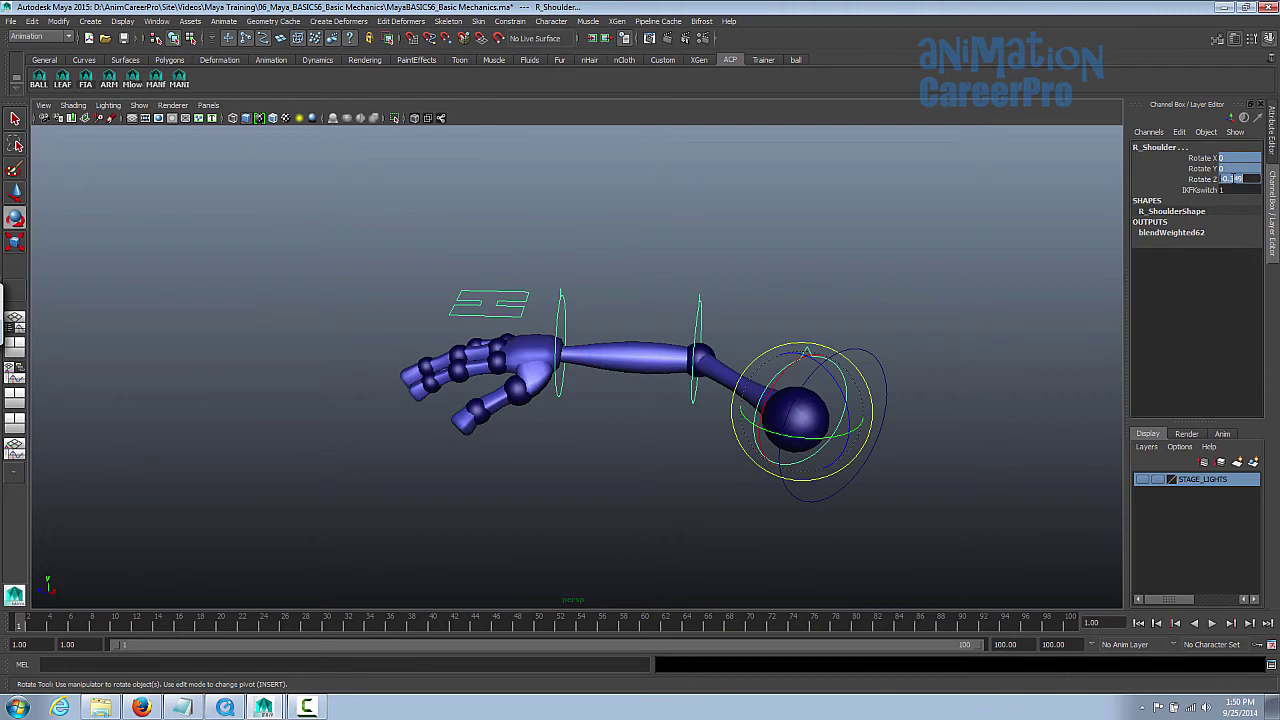
key("Return")
left_click_drag(672, 400, 600, 418, "alt")
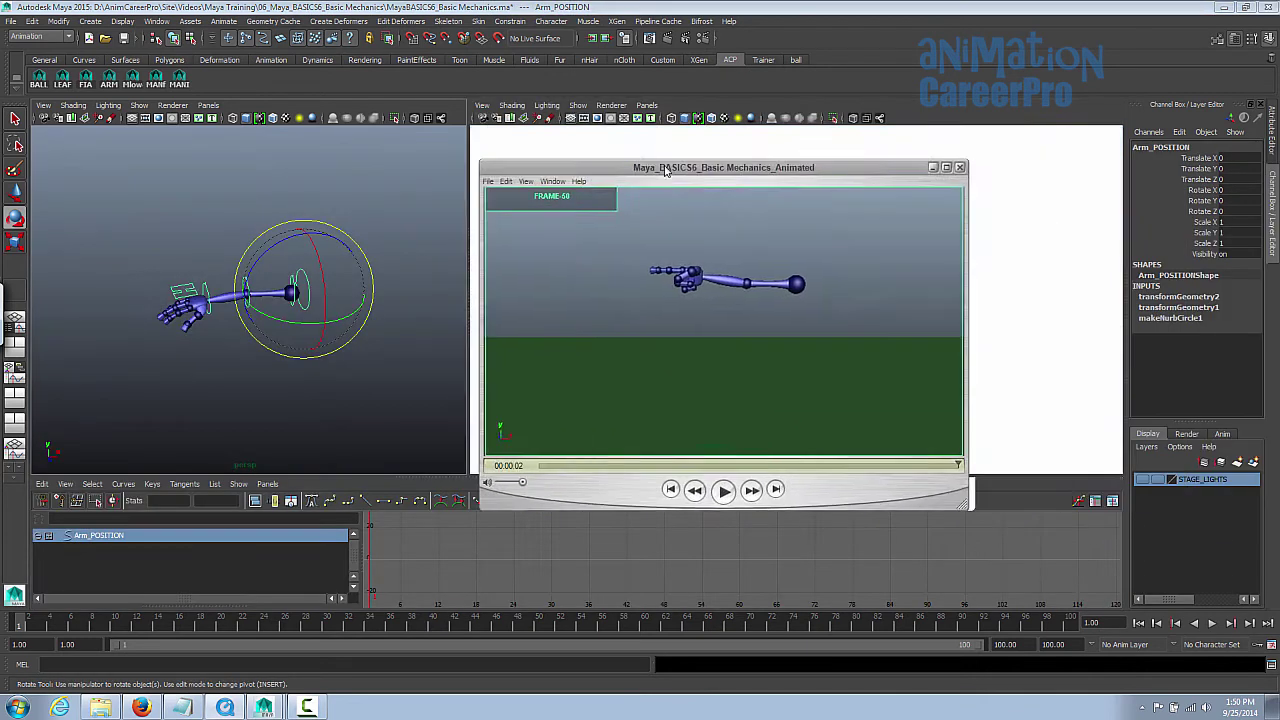
Step: Switch to the Maya_BASICS6_Basic Mechanics_Animated movie and play and scrub through it to study the arm's motion
left_click(551, 494)
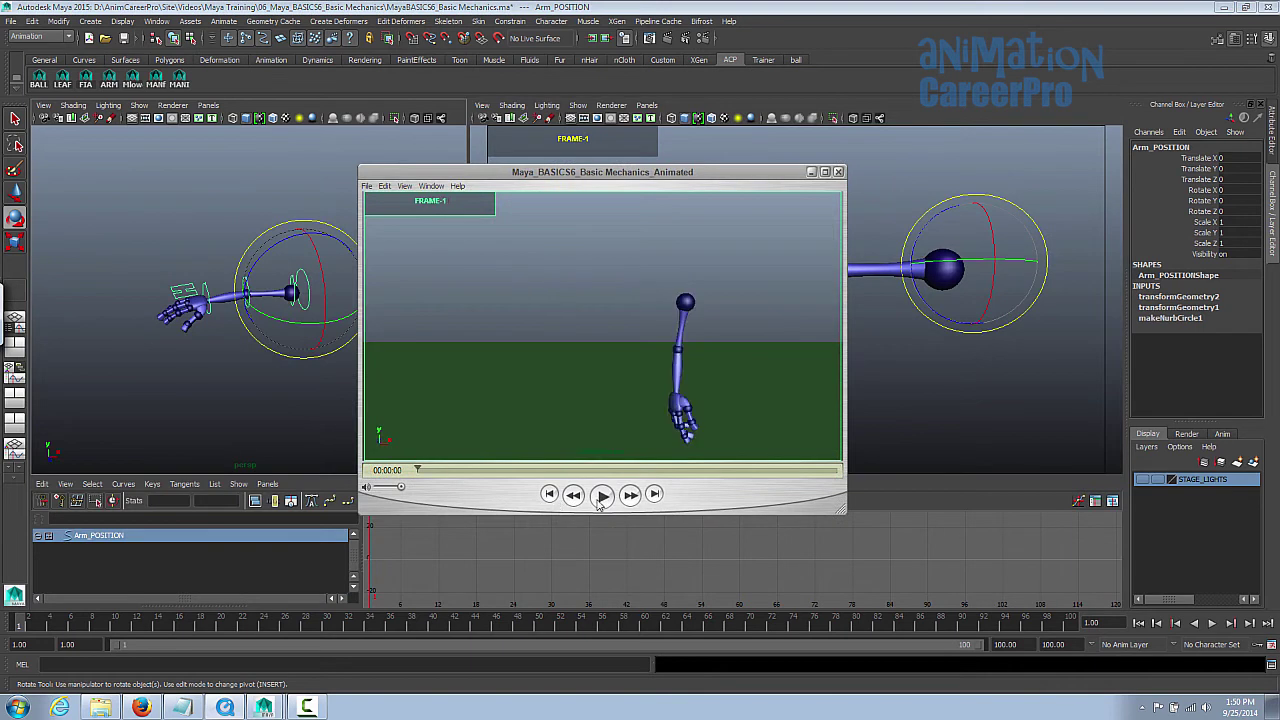
left_click(601, 496)
left_click_drag(484, 471, 546, 478)
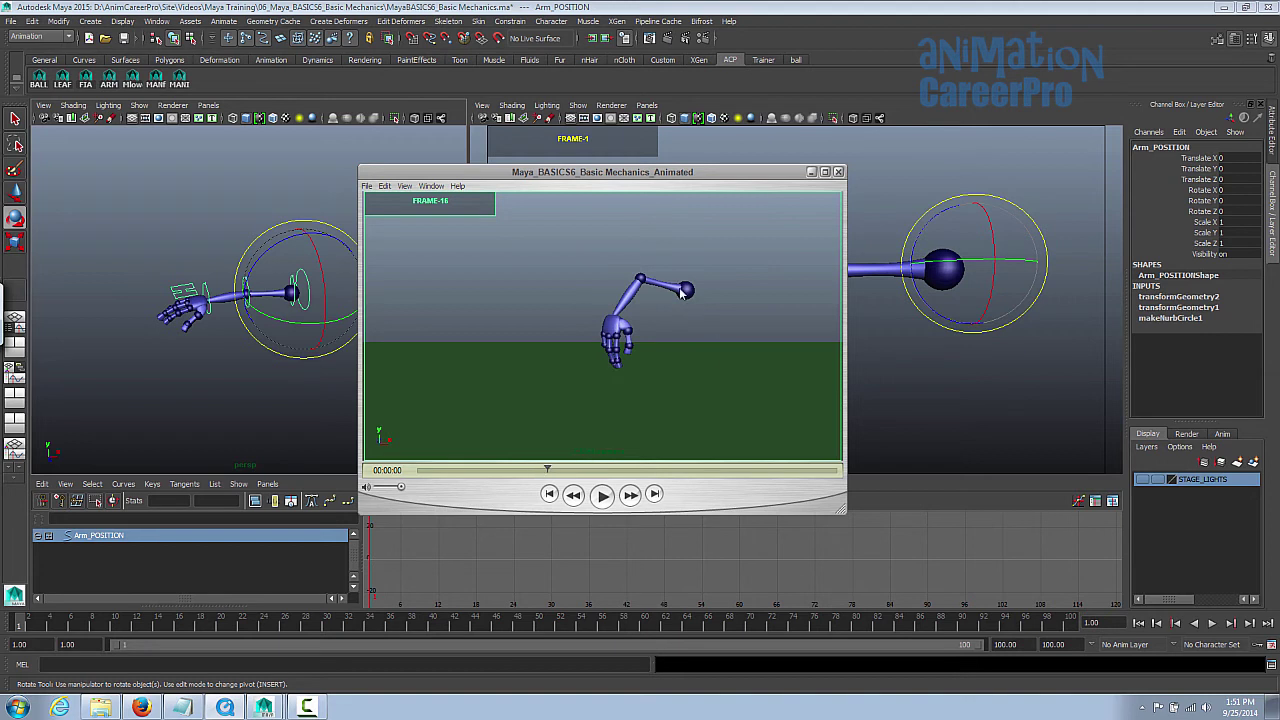
left_click_drag(548, 470, 537, 508)
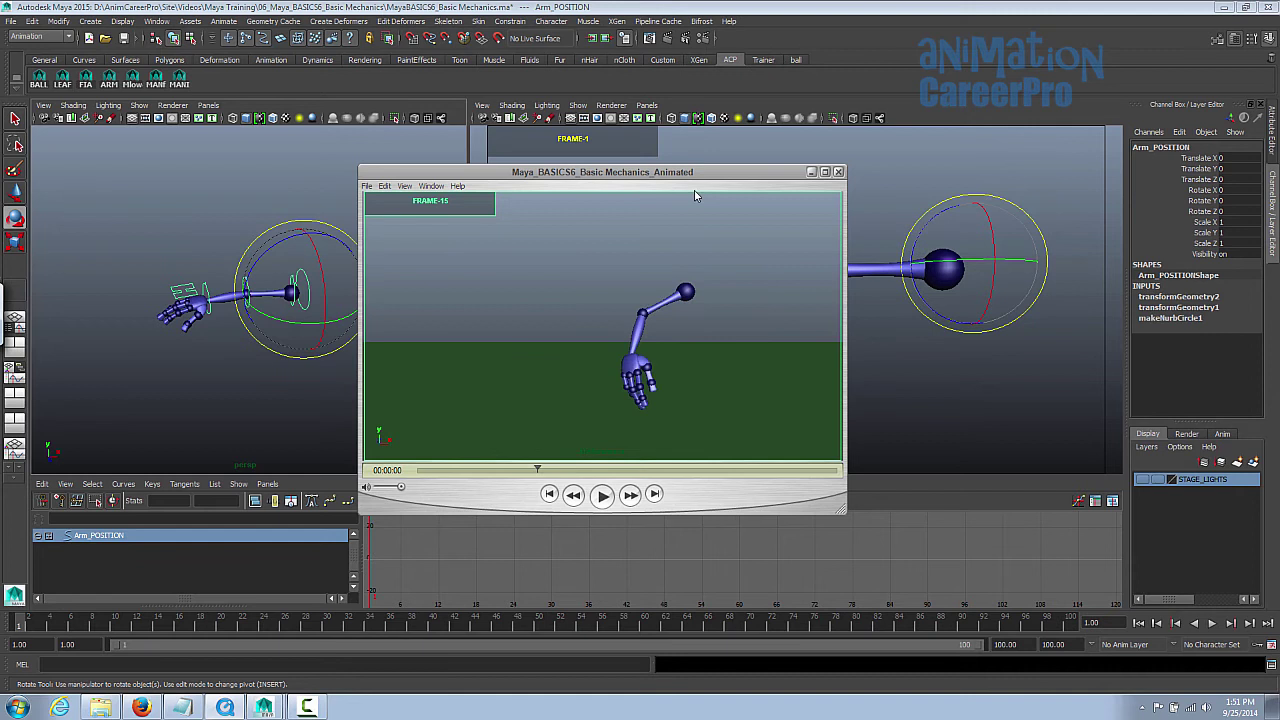
left_click_drag(537, 470, 488, 478)
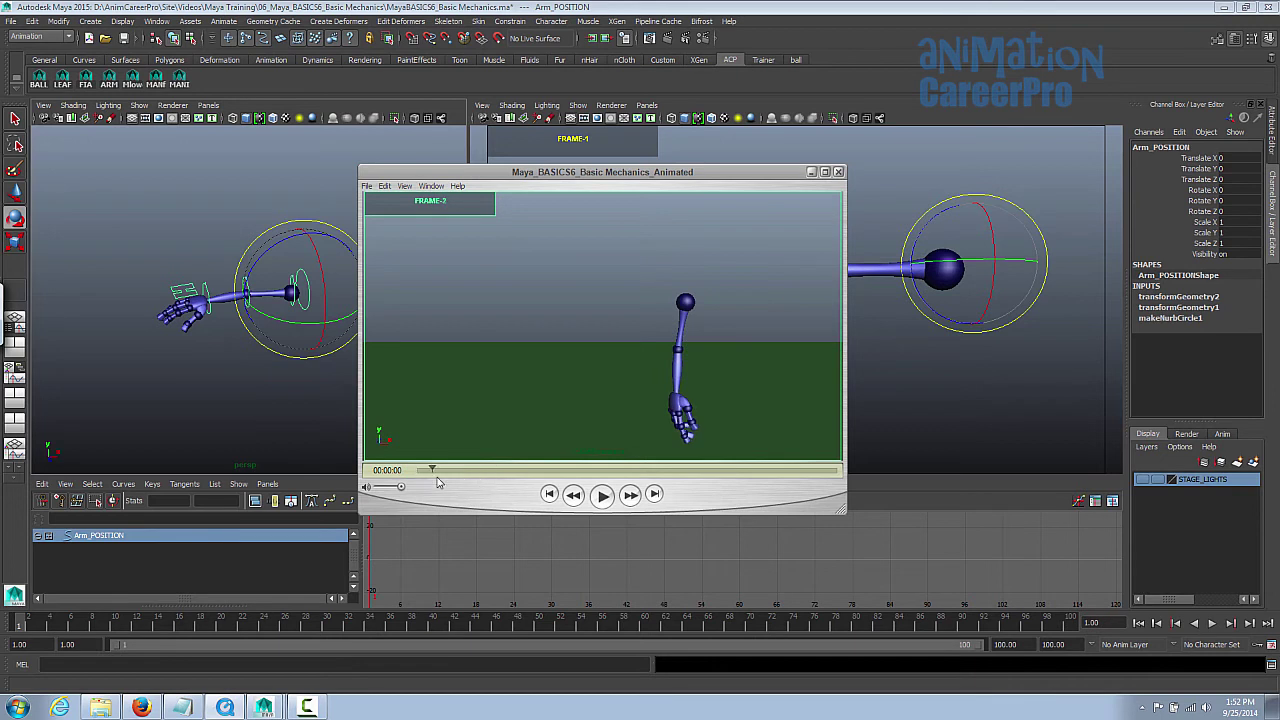
left_click_drag(523, 470, 847, 478)
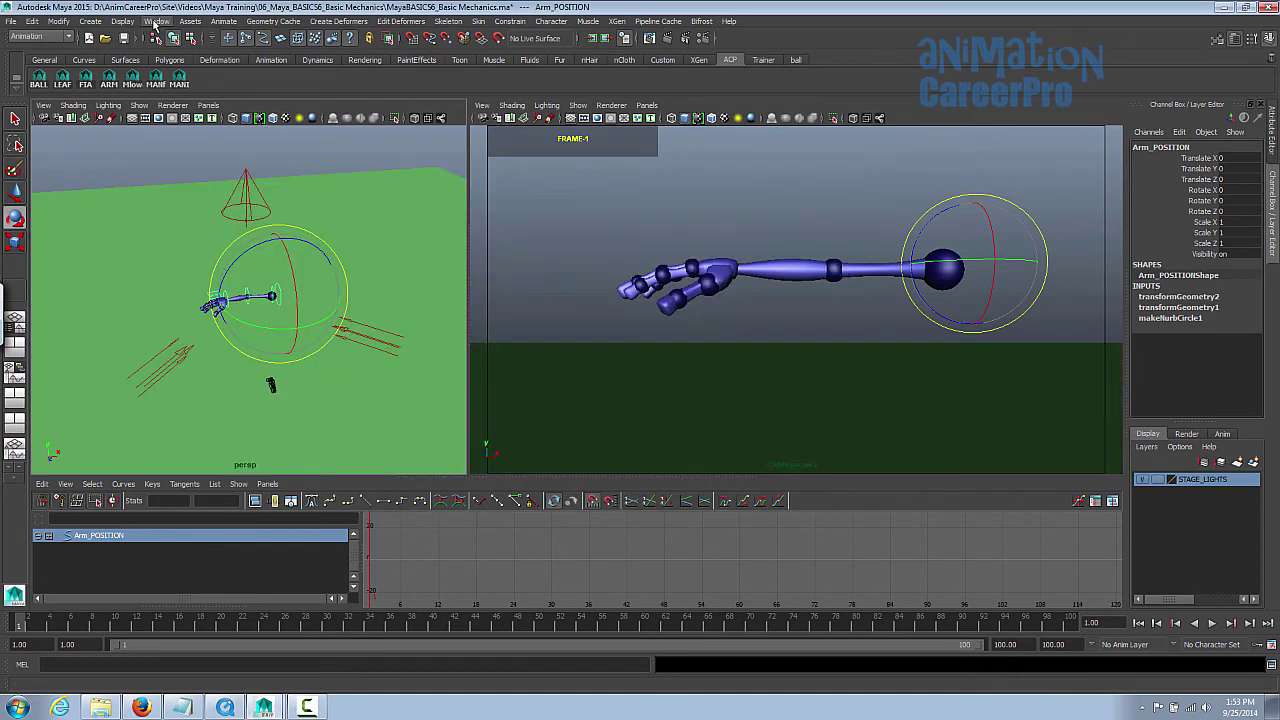
Step: Select the CAMERA group's POSITION node in the Outliner and move the camera farther back from the arm
left_click(157, 21)
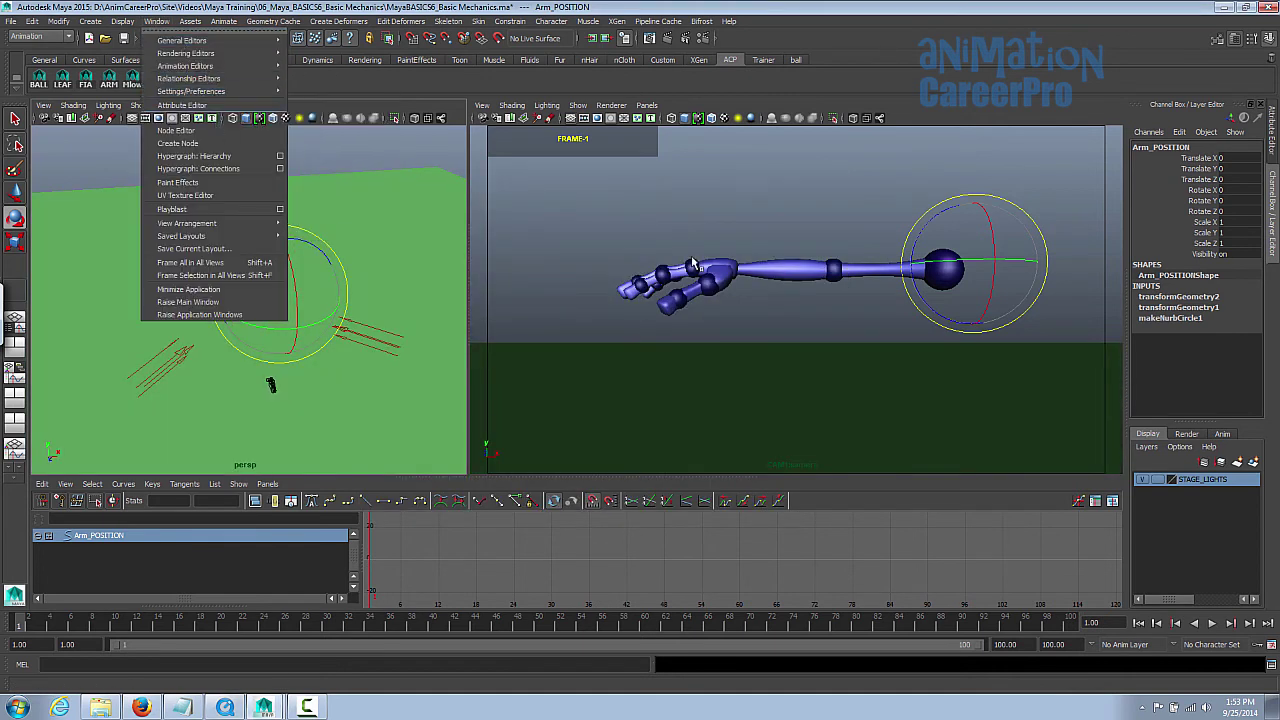
left_click(216, 118)
left_click(691, 311)
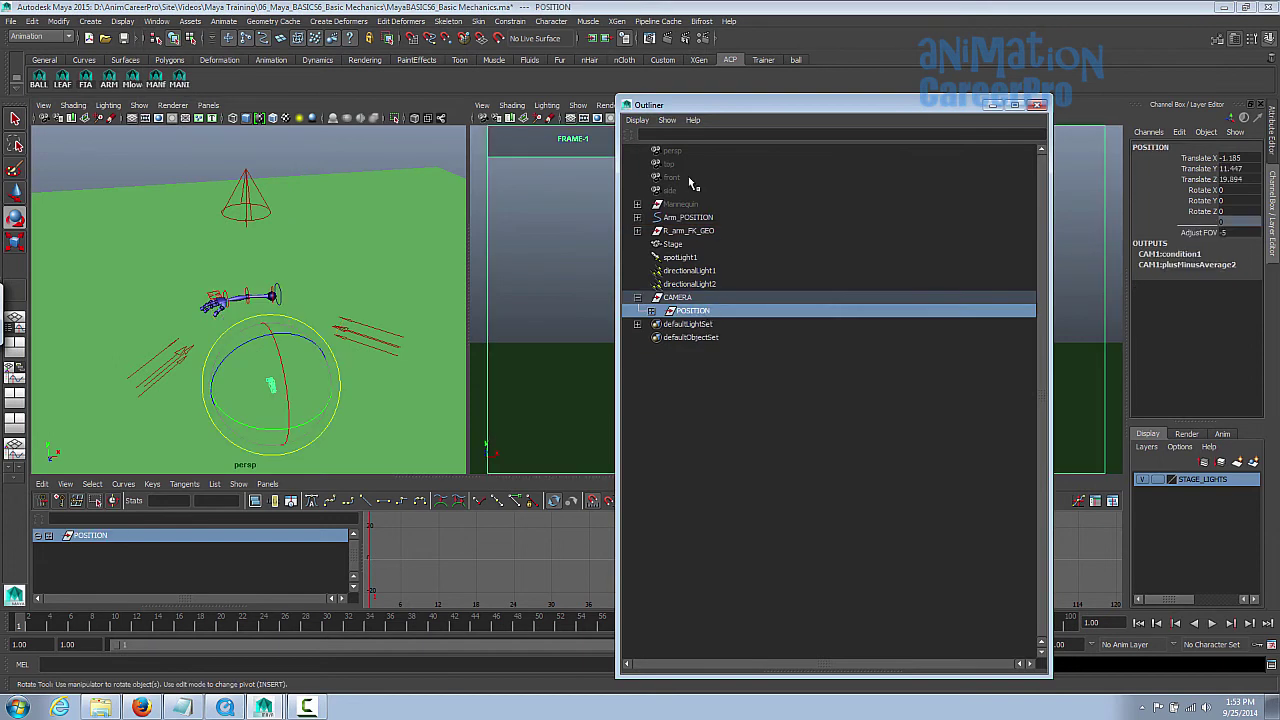
left_click_drag(665, 106, 1279, 85)
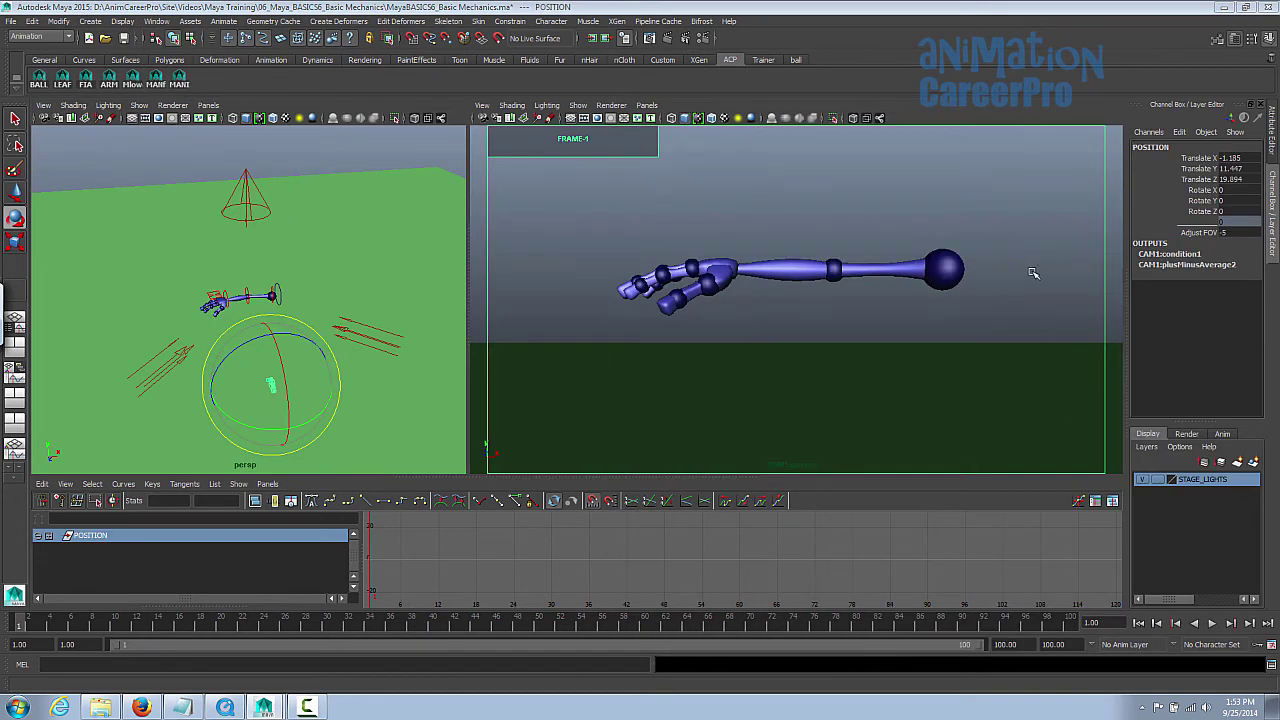
left_click_drag(438, 390, 337, 365, "alt")
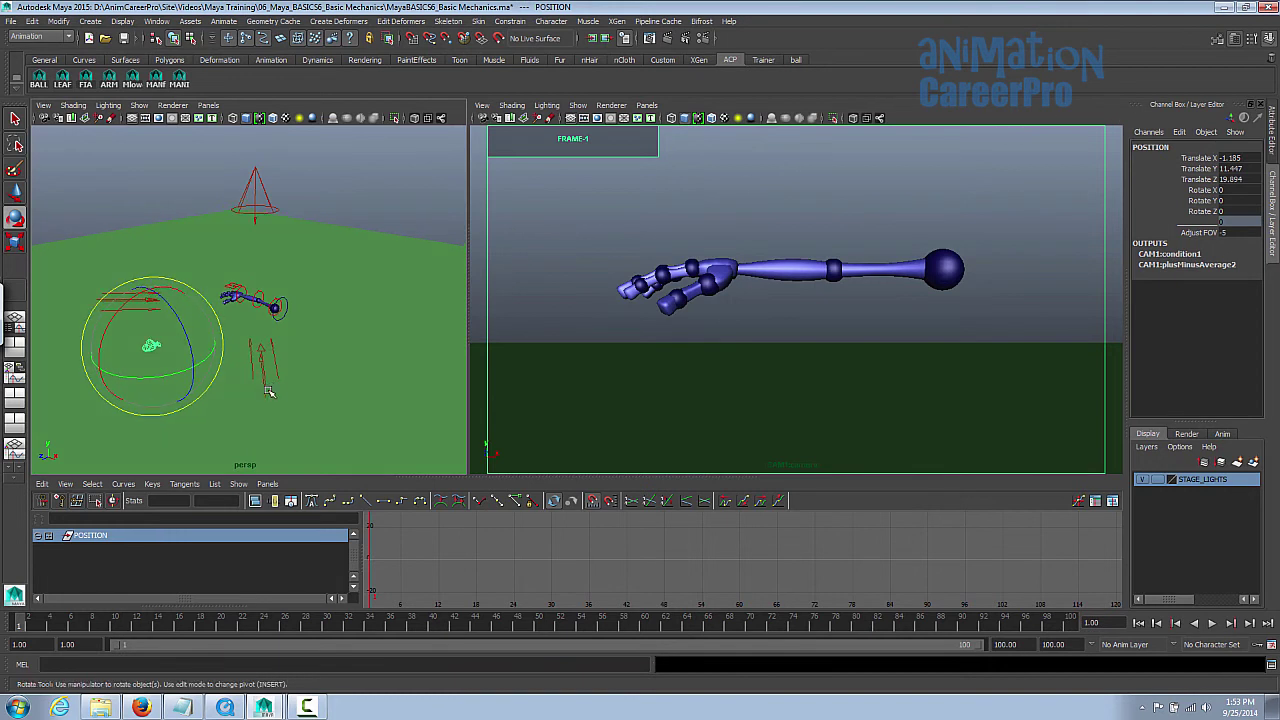
key("w")
left_click_drag(221, 358, 195, 358, "alt")
left_click_drag(120, 368, 55, 393)
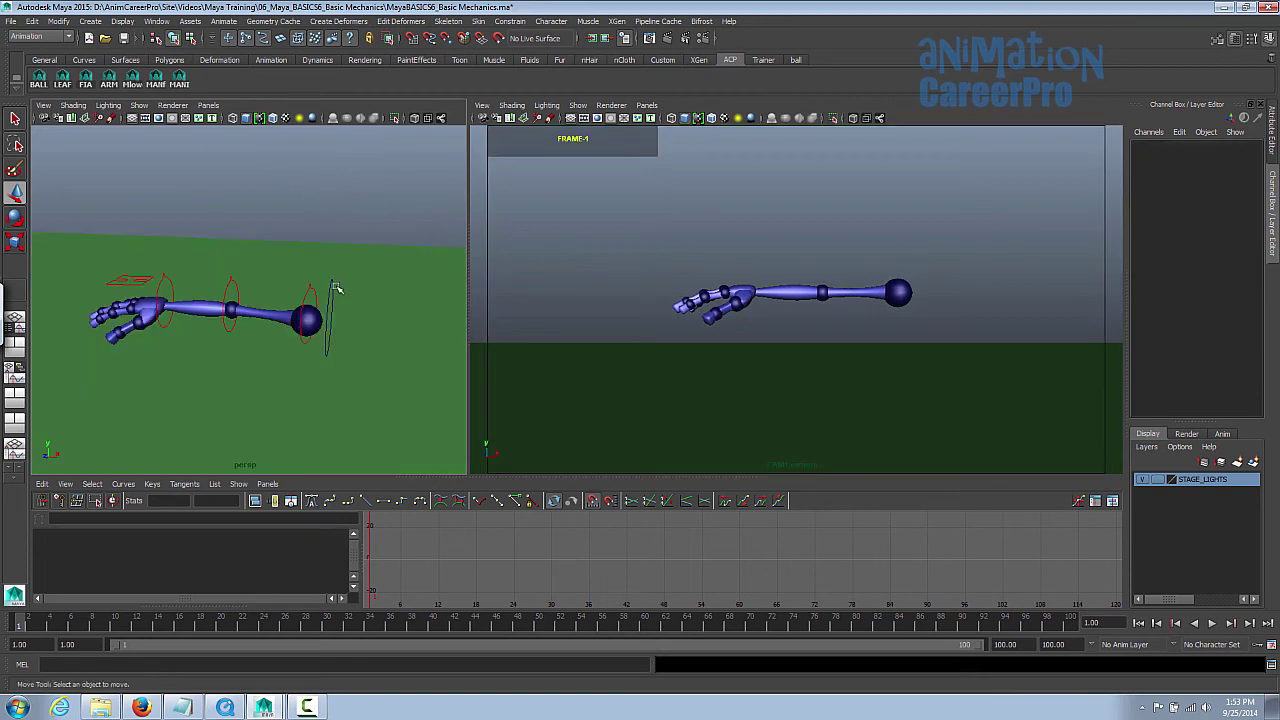
Step: Enlarge the camera viewport and rotate the R_Shoulder control about 82.3 degrees in Z so the arm hangs down
left_click(320, 288)
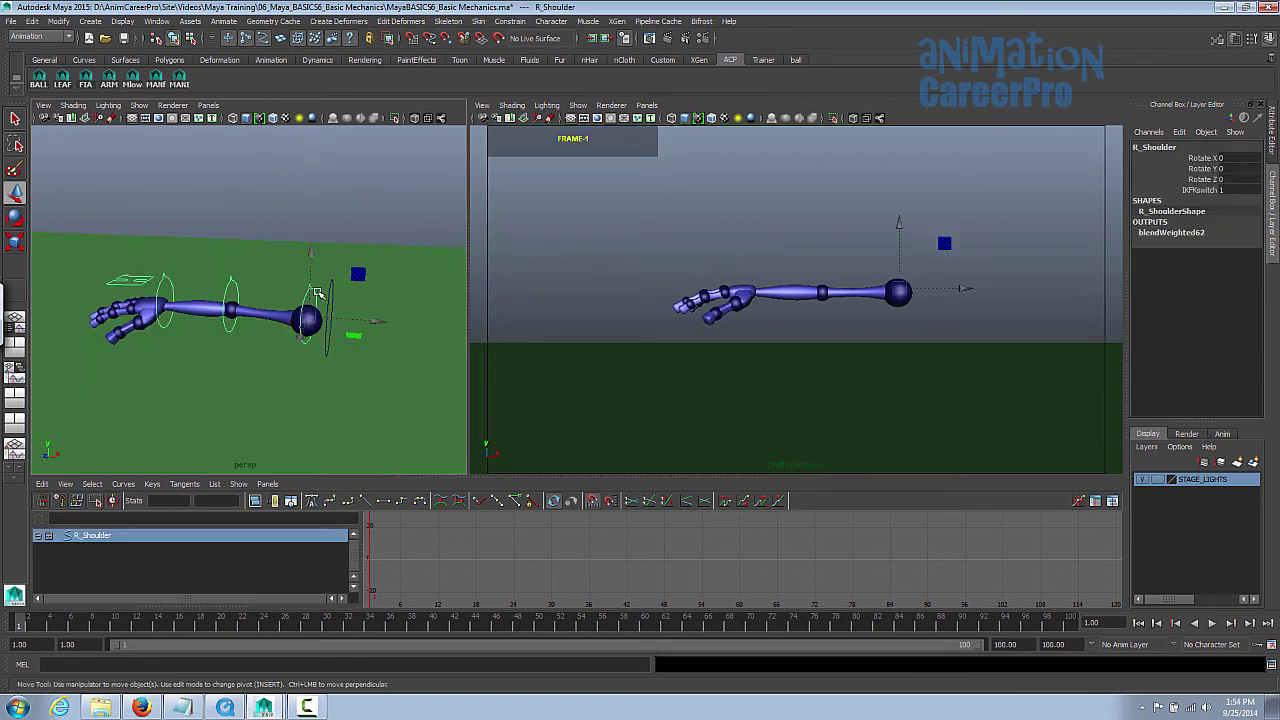
key("e")
left_click_drag(335, 288, 400, 290, "alt")
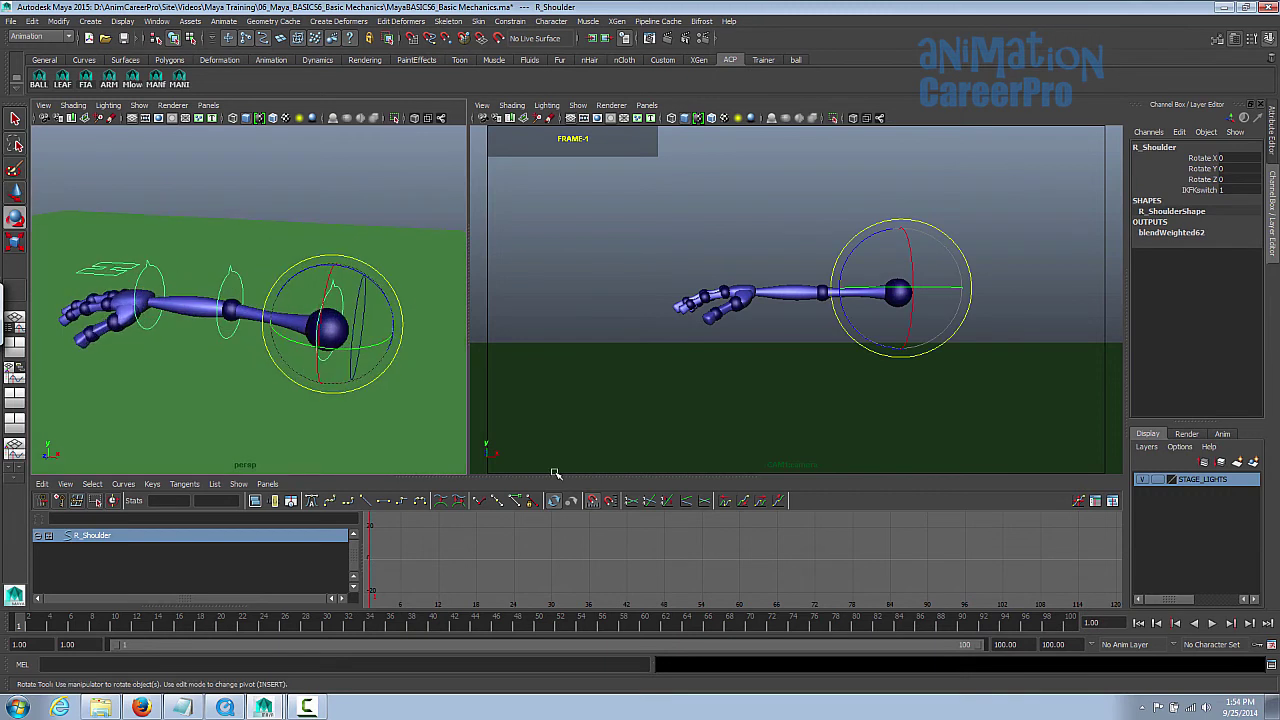
left_click_drag(556, 475, 552, 503)
left_click_drag(468, 440, 434, 385)
mouse_move(341, 290)
left_mouse_down()
mouse_move(251, 283)
mouse_move(342, 289)
left_mouse_up()
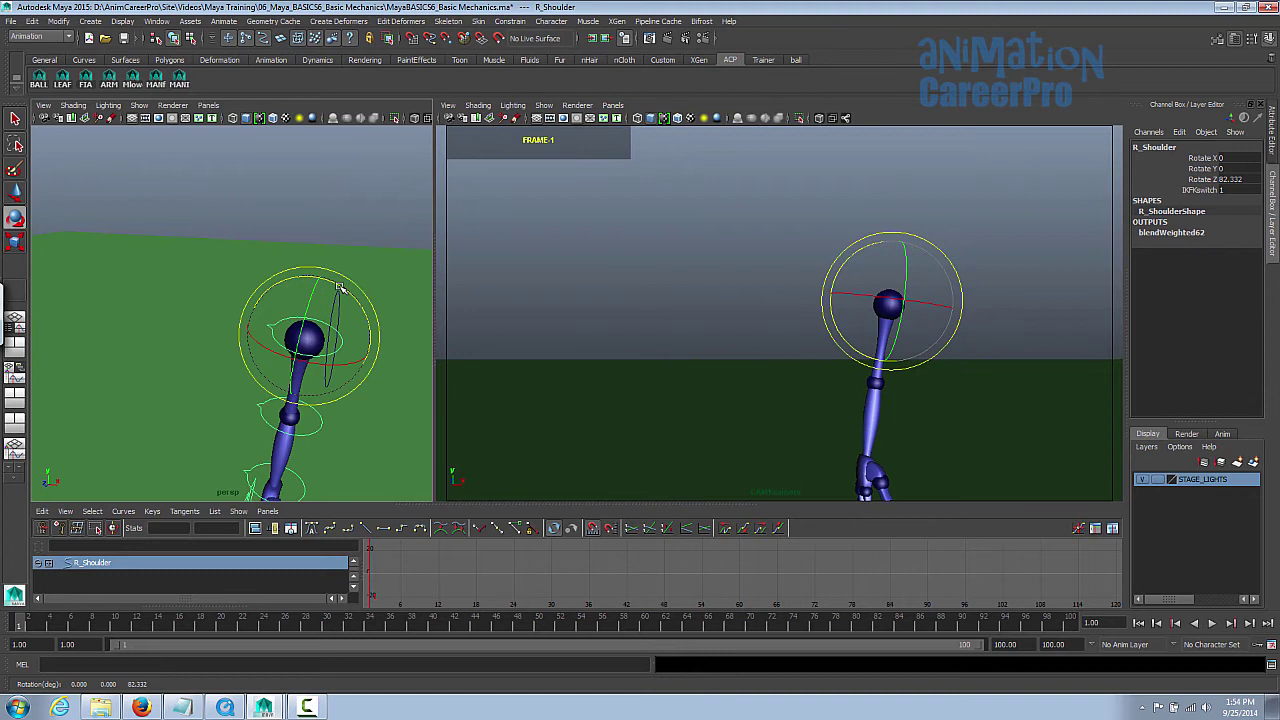
Step: Rotate the R_Shoulder control about 16.4 degrees in X to turn the hanging arm
left_click_drag(868, 296, 886, 298)
key("q")
middle_click_drag(334, 388, 313, 269, "alt")
left_click_drag(313, 270, 440, 225, "alt")
key("e")
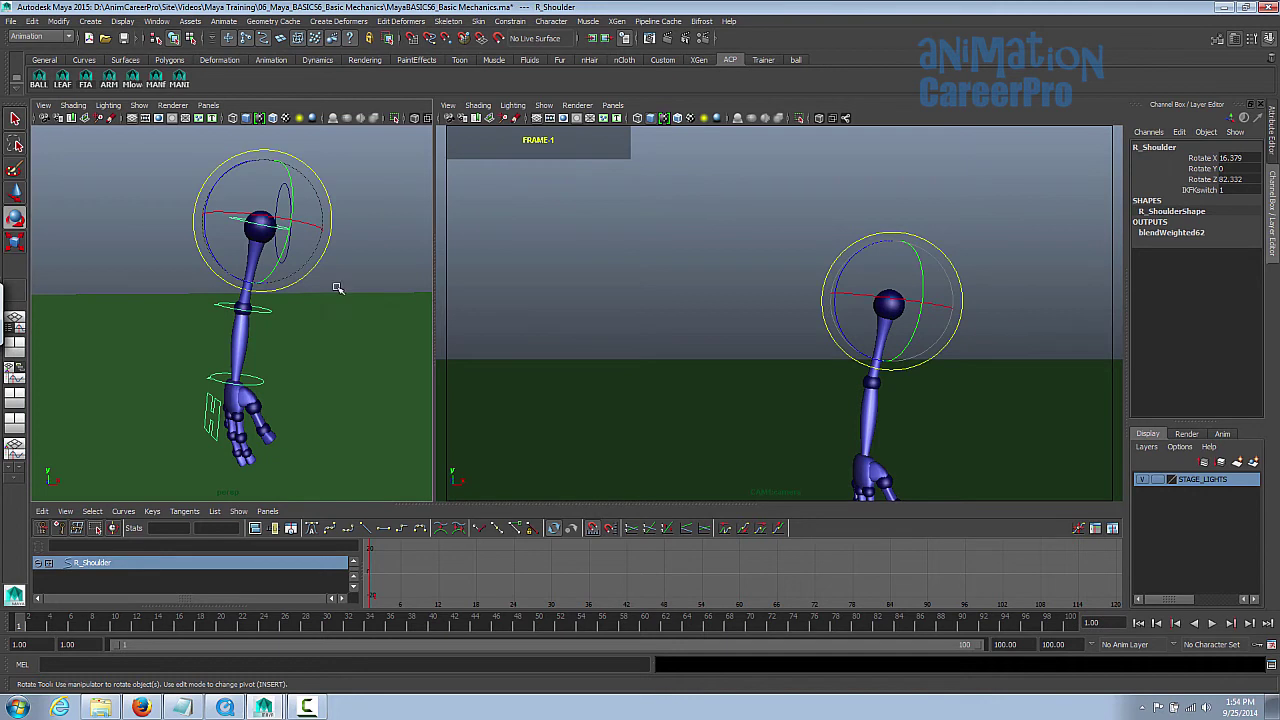
Step: Rotate the R_Shoulder control to about 81.8 degrees in Z and bend the R_Elbow control to about 6 degrees in Y
key("q")
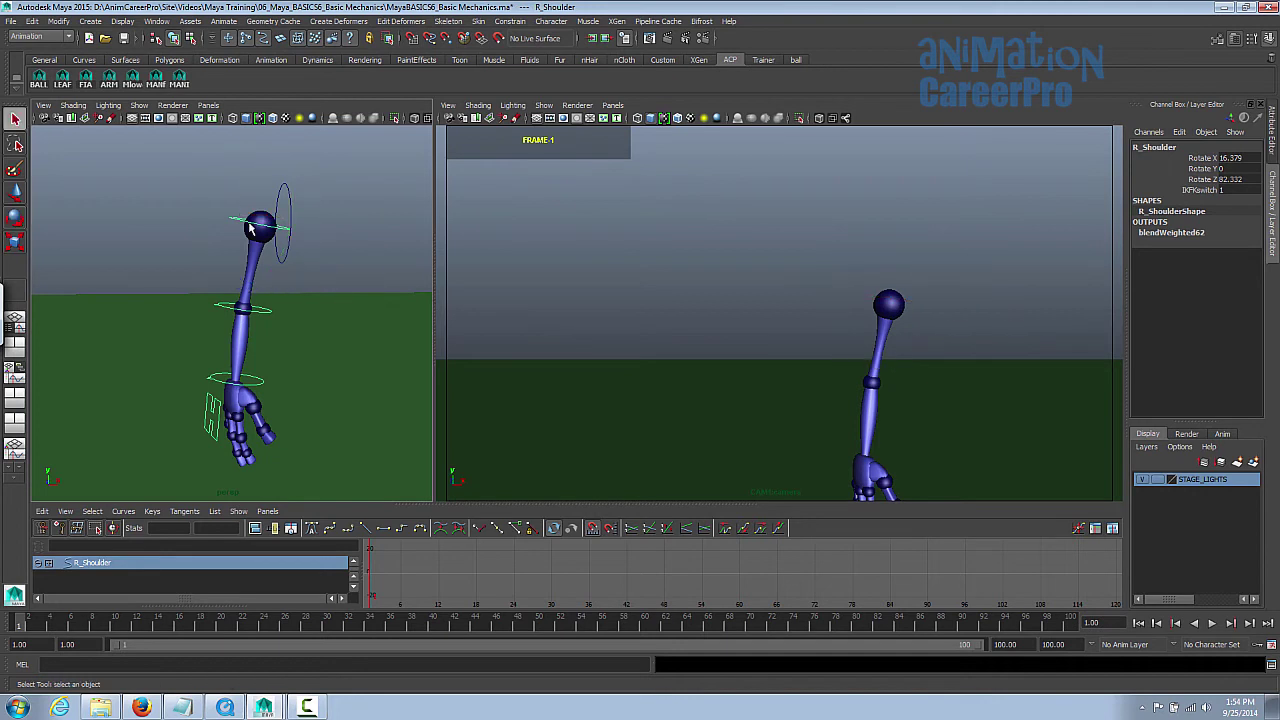
key("e")
mouse_move(880, 282)
left_mouse_down()
mouse_move(840, 294)
mouse_move(870, 284)
left_mouse_up()
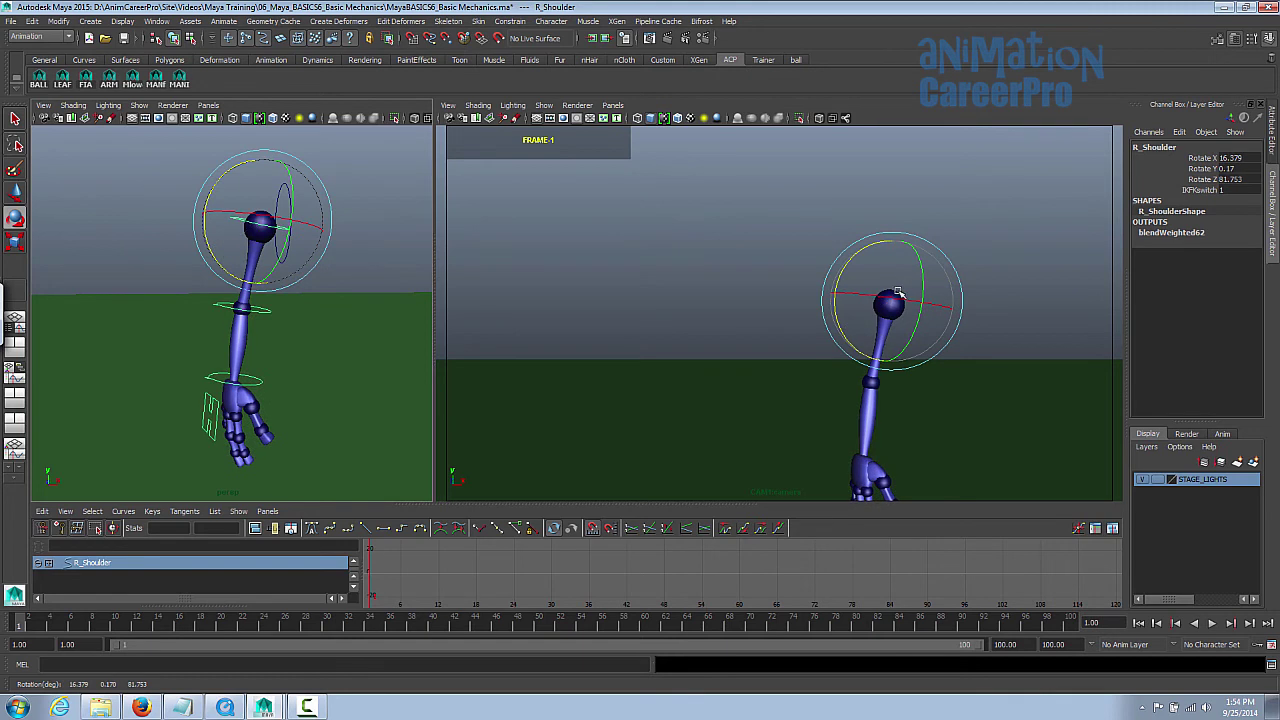
left_click(257, 313)
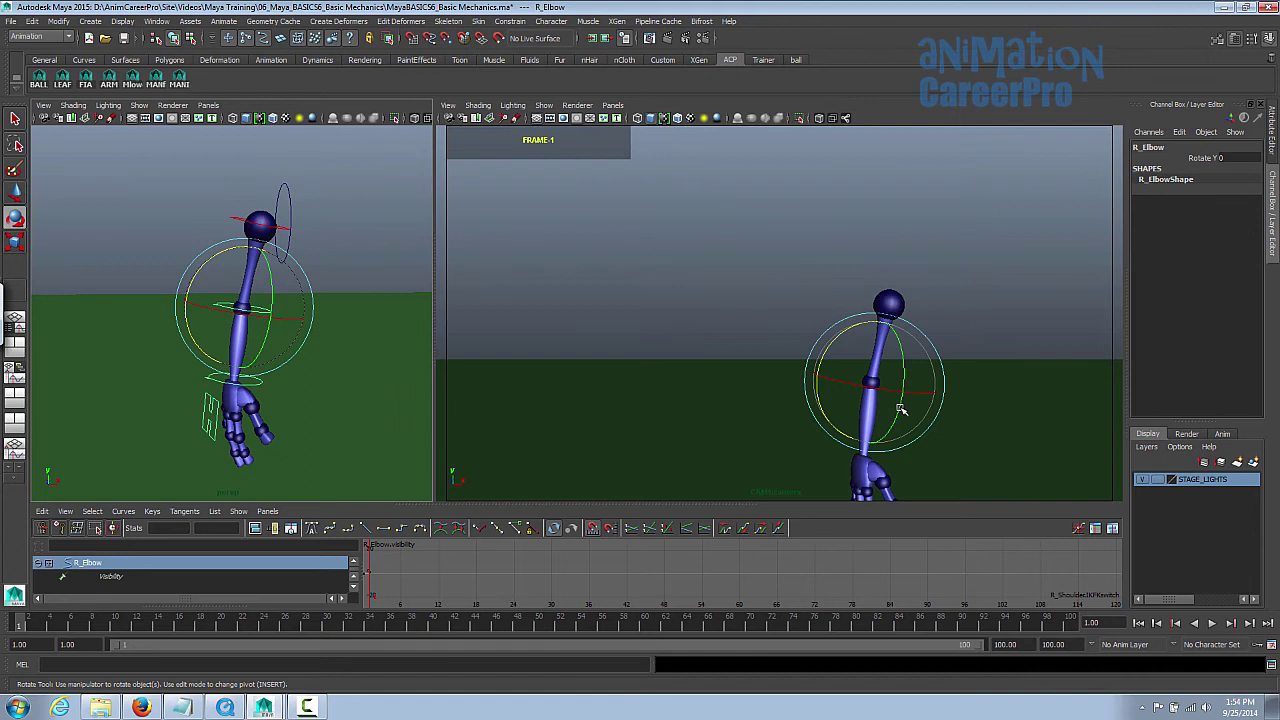
left_click_drag(900, 420, 900, 413)
Step: Turn the R_Shoulder control to about 27.2 degrees in X and rotate the R_Wrist control to about 2.1, -6.3, -12.8 degrees
left_click(290, 232)
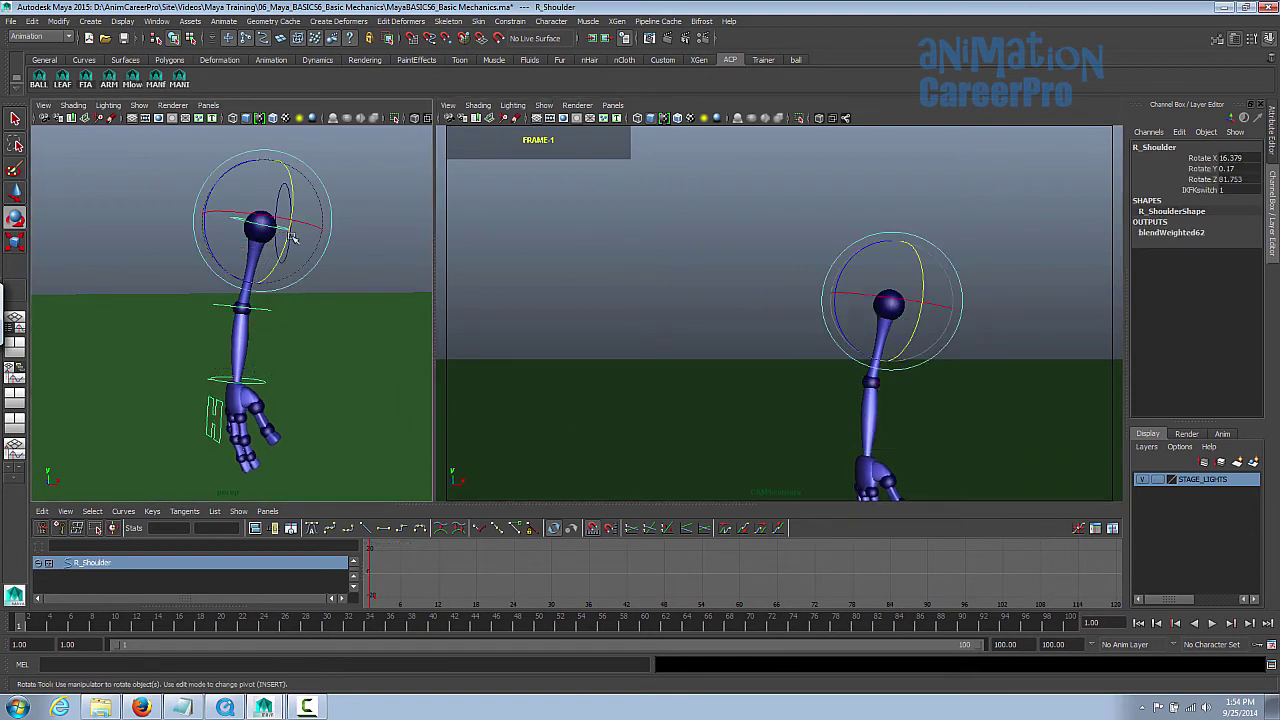
left_click_drag(875, 298, 890, 304)
left_click(265, 348)
left_click_drag(897, 390, 889, 362)
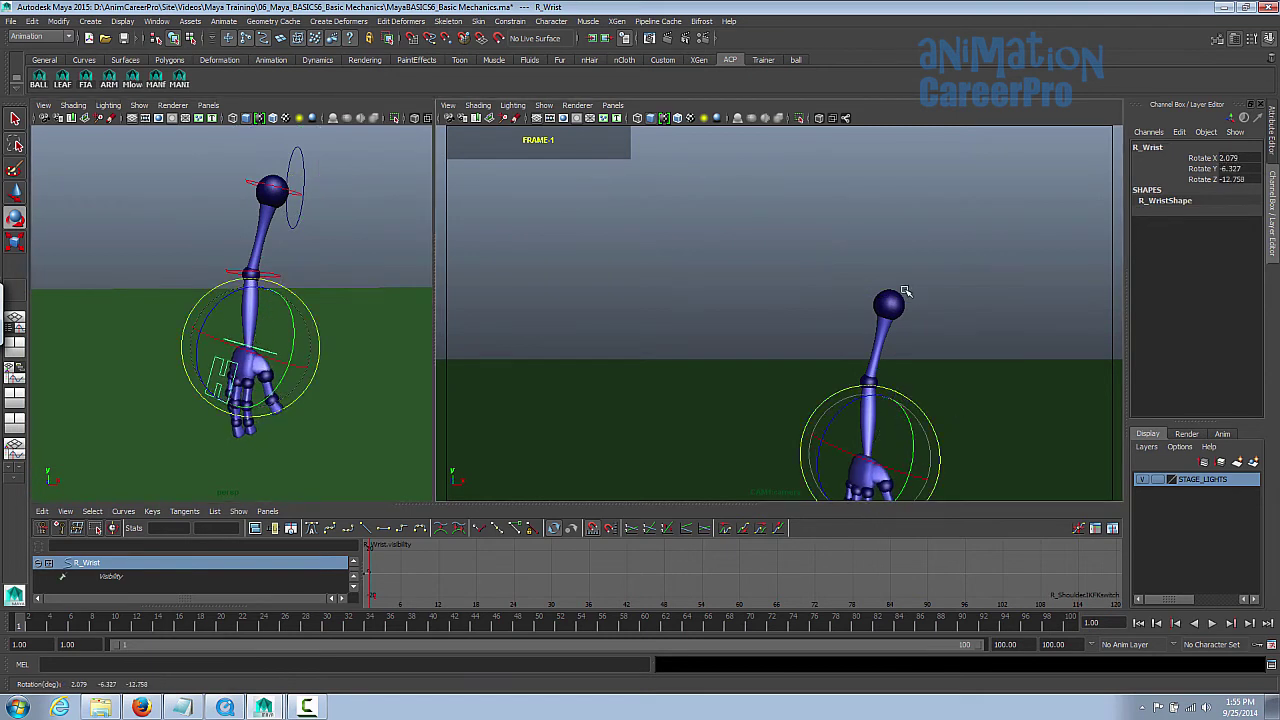
key("q")
Step: Move the camera's POSITION control slightly lower and farther back so the whole hand fits in the camera view
left_click_drag(359, 374, 360, 366, "alt")
right_click_drag(222, 368, 100, 368, "alt")
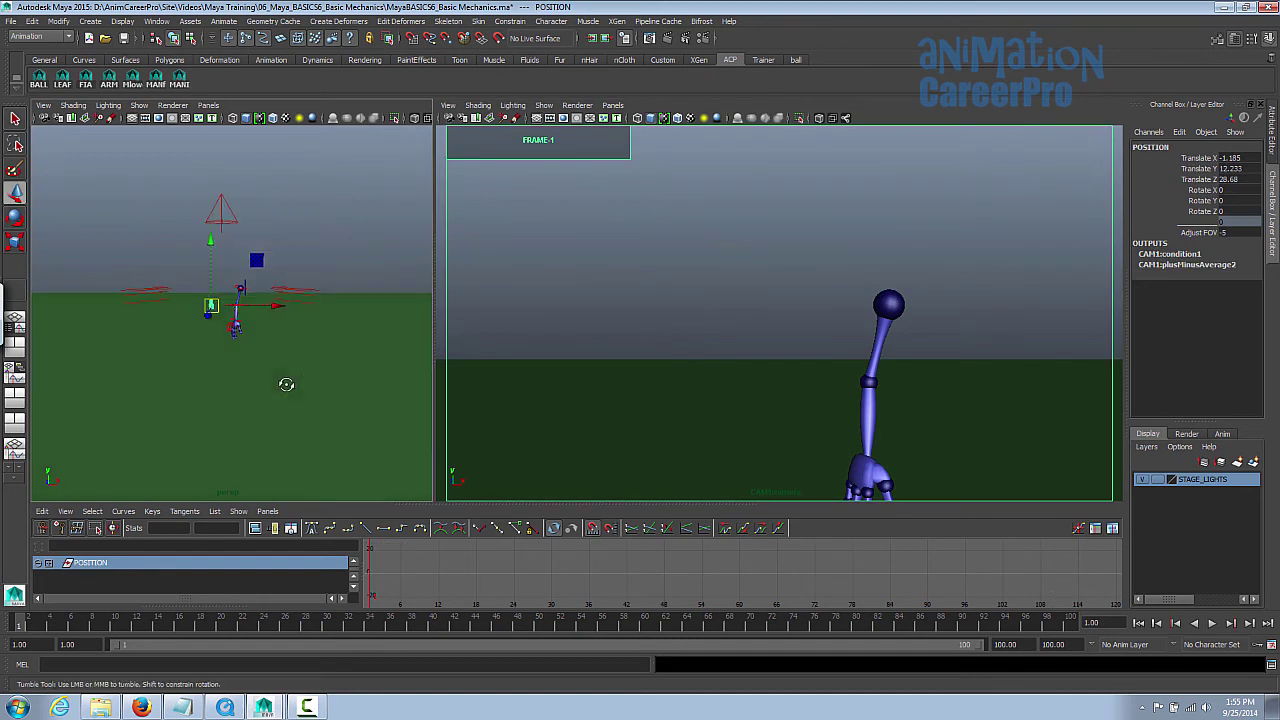
left_click_drag(286, 384, 243, 391, "alt")
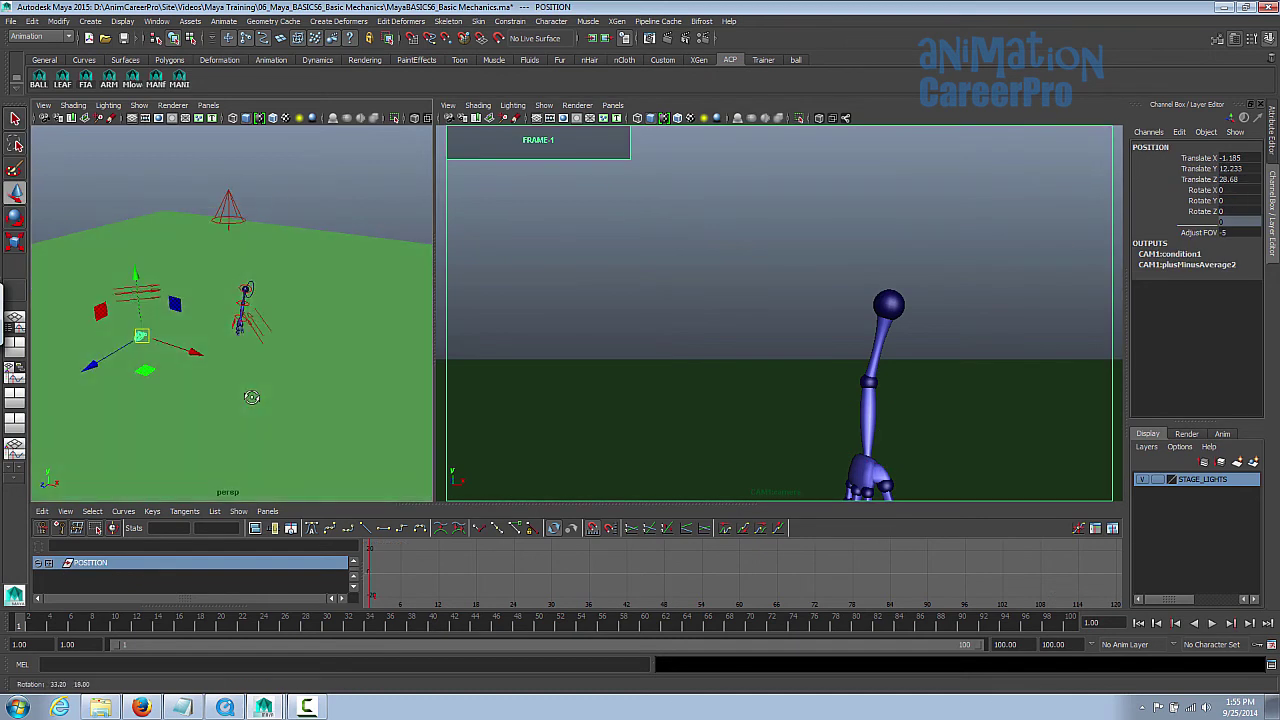
left_click_drag(139, 276, 135, 282)
left_click_drag(94, 371, 70, 386)
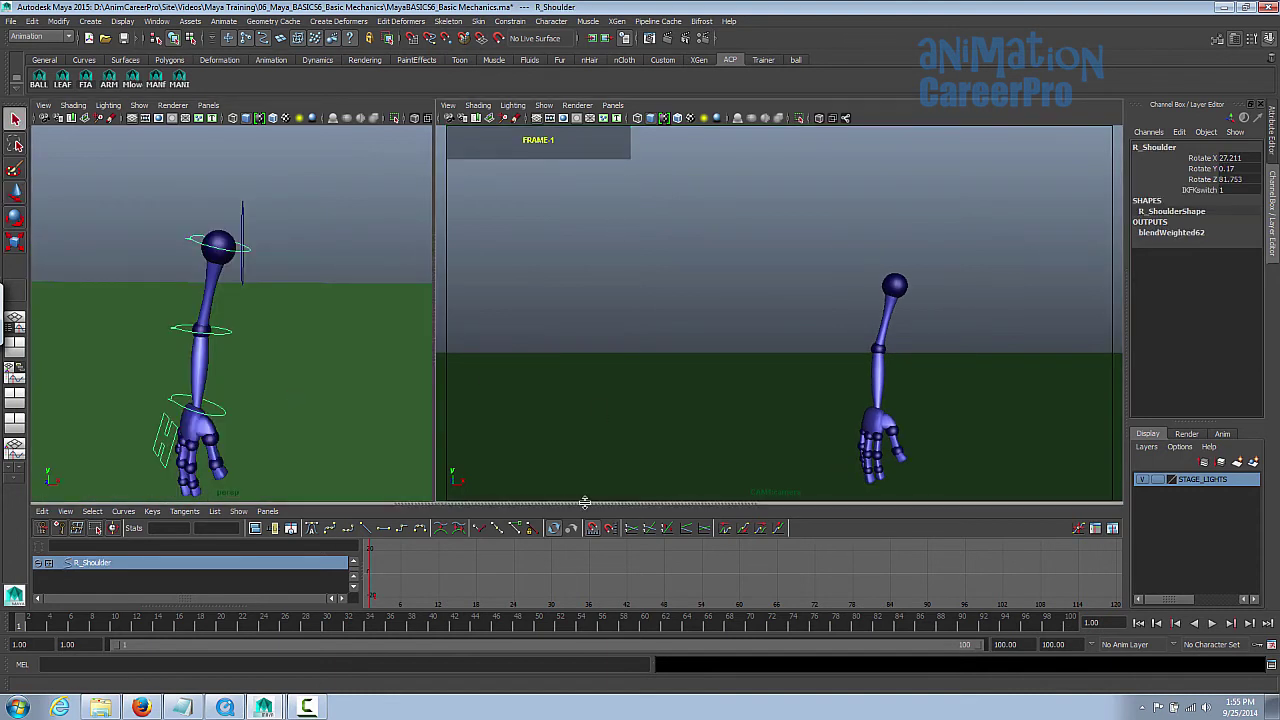
Step: Select all the arm controls and key the hanging pose at frame 1
left_click(108, 80)
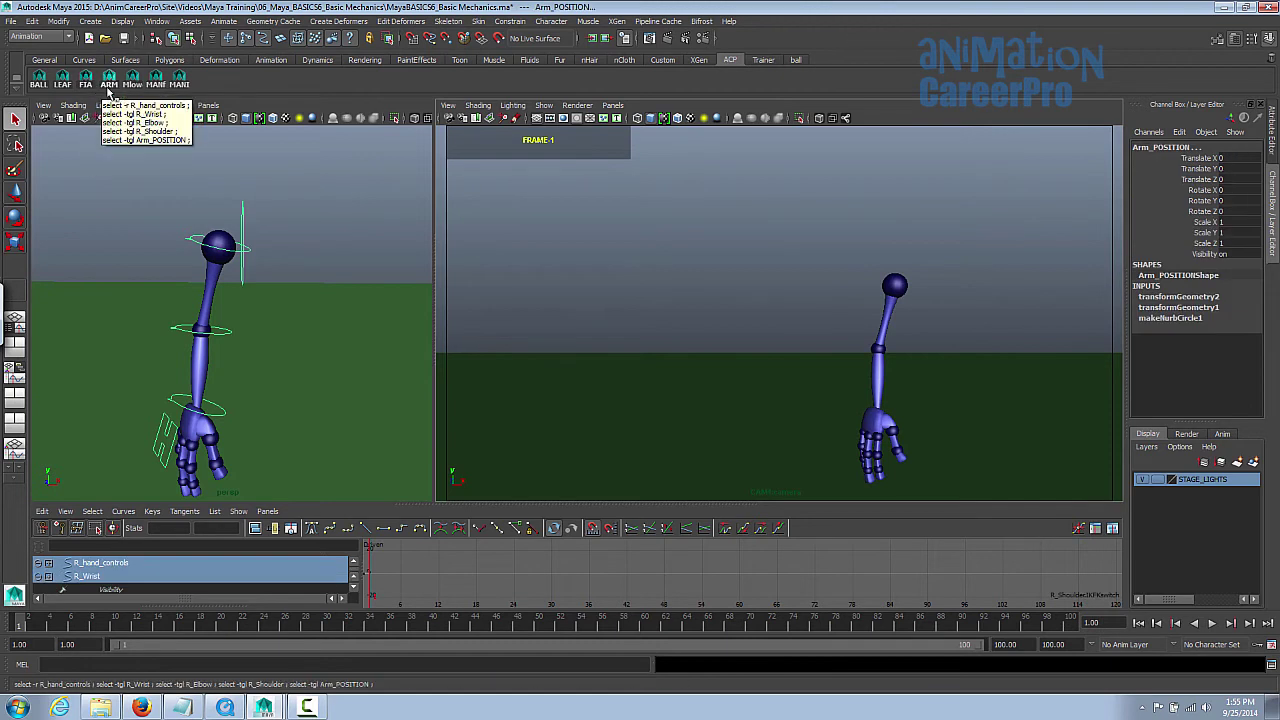
mouse_move(313, 298)
left_mouse_down("alt")
mouse_move(345, 258)
mouse_move(361, 267)
mouse_move(327, 277)
left_mouse_up("alt")
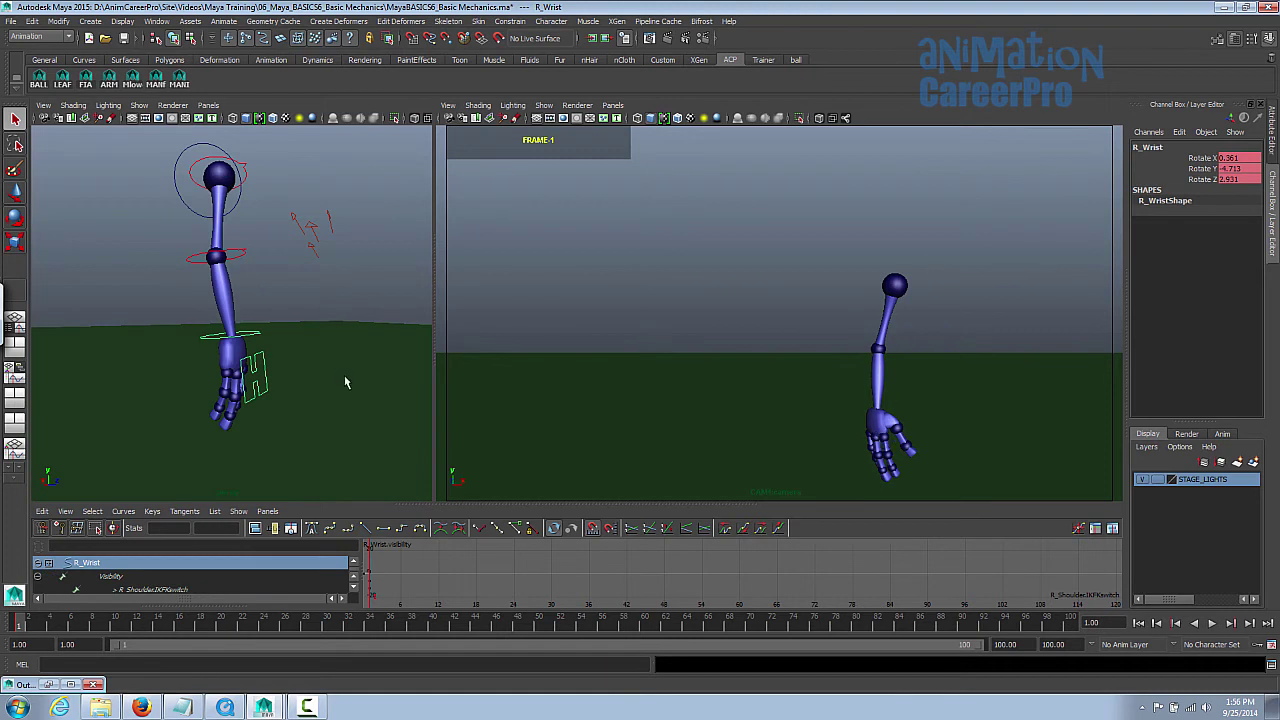
Step: Select the R_hand_controls and set the Index, Middle and Pinky finger curls to 0.9
left_click_drag(331, 366, 215, 381, "alt")
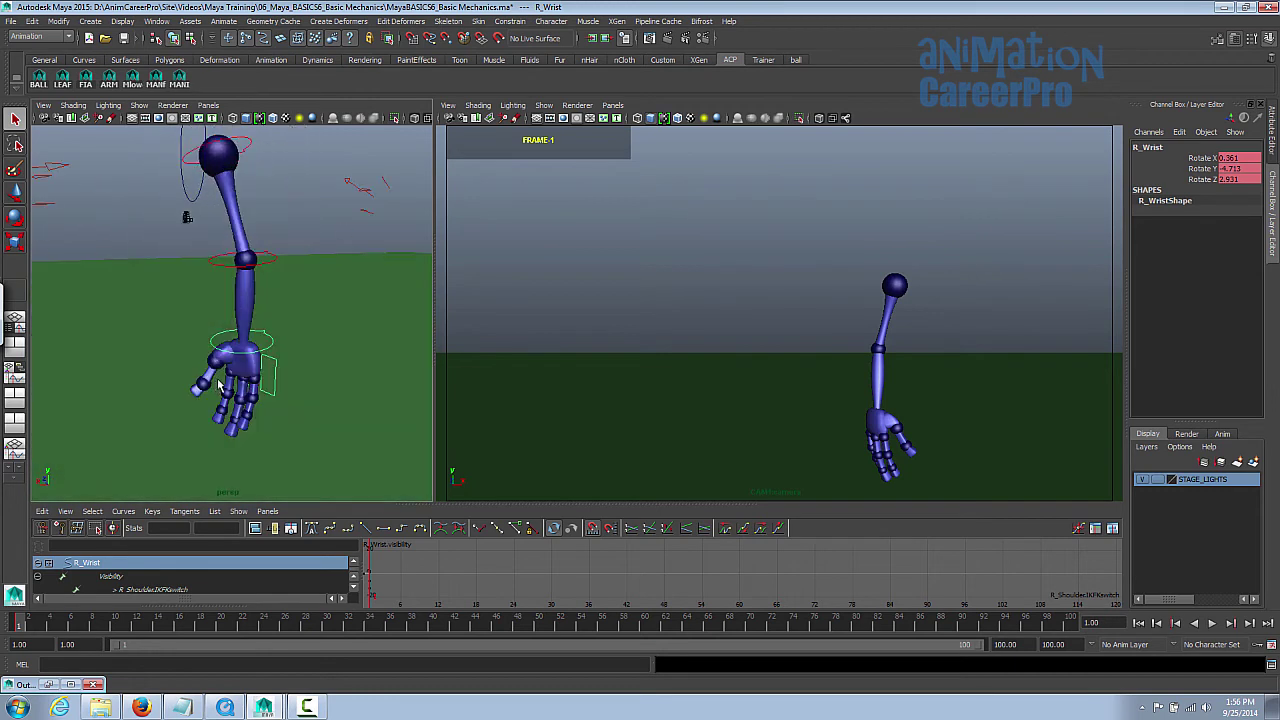
scroll(220, 384, "up", 3)
left_click_drag(118, 370, 312, 317, "alt")
left_click(296, 316)
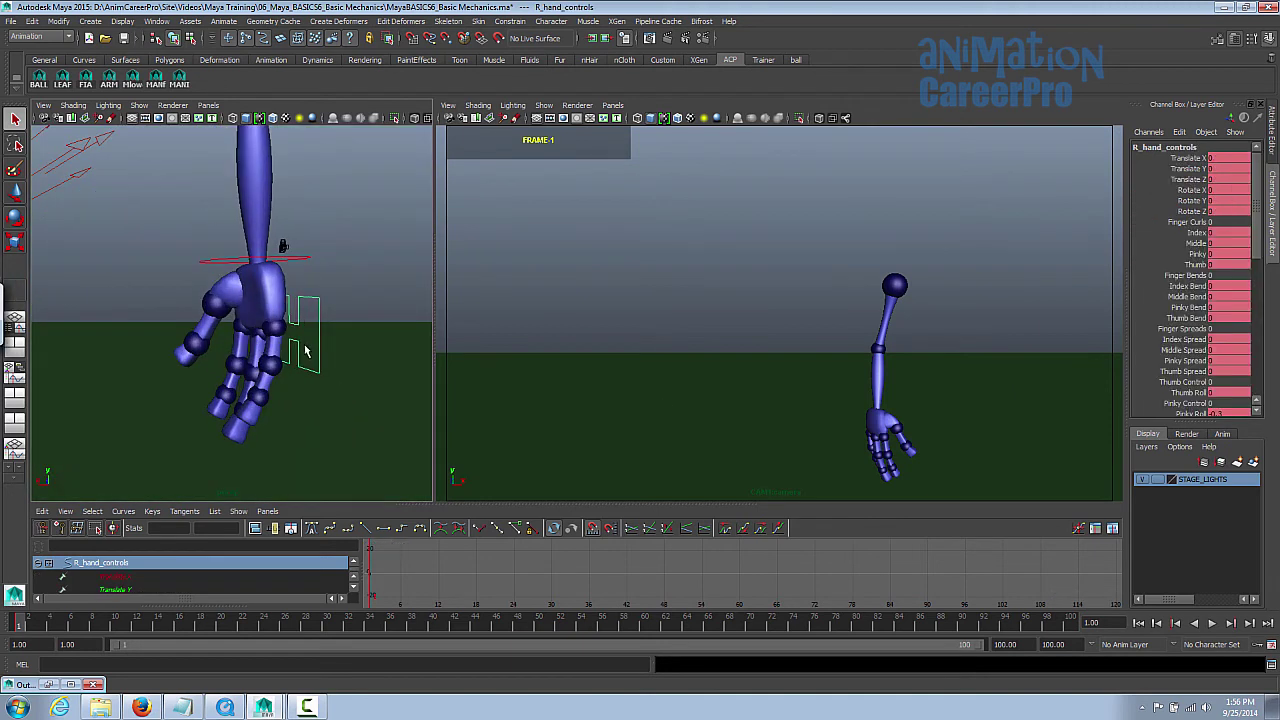
left_click_drag(288, 370, 308, 370, "alt")
left_click(1187, 222)
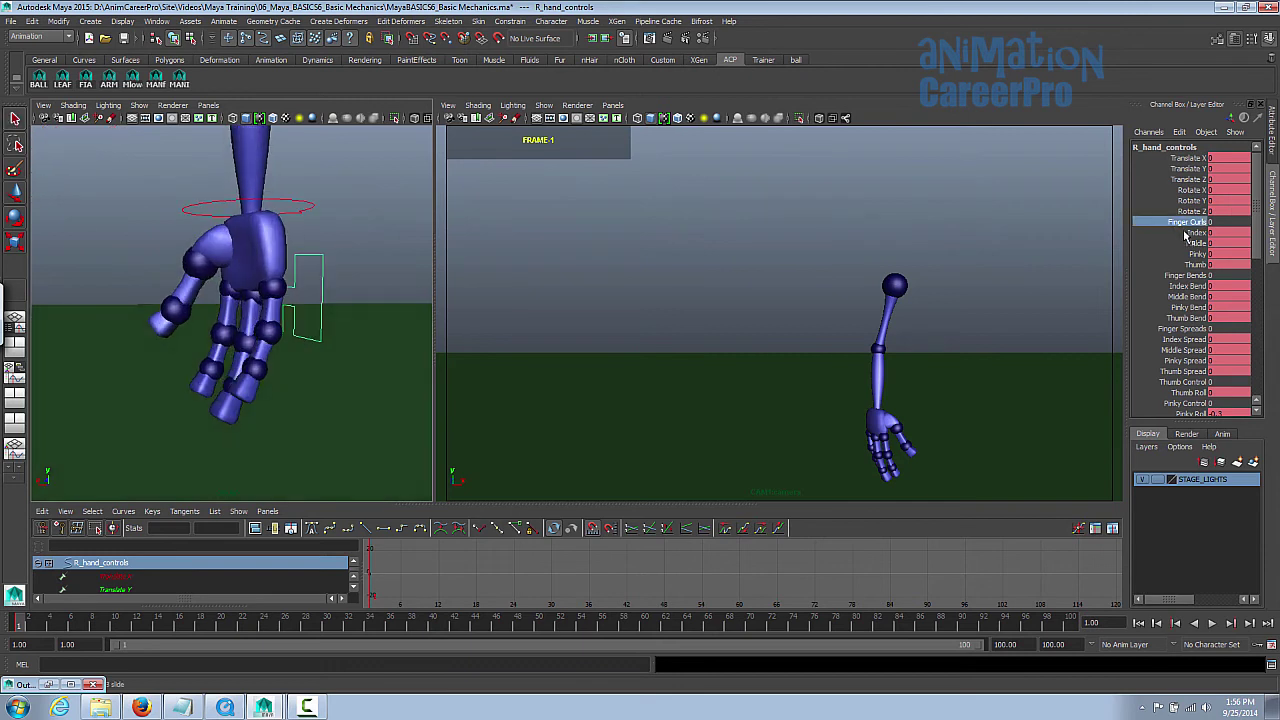
left_click_drag(1187, 234, 1190, 256)
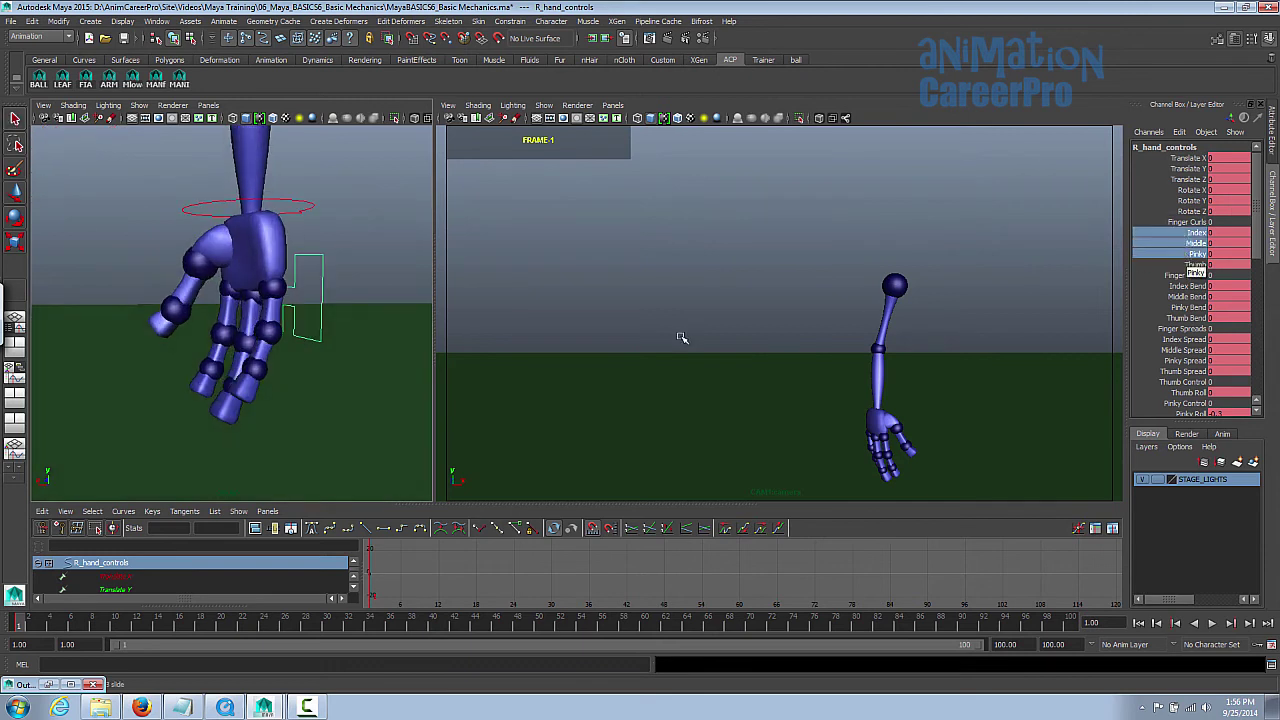
mouse_move(283, 329)
left_mouse_down("alt")
mouse_move(238, 338)
mouse_move(285, 336)
left_mouse_up("alt")
left_click(1157, 235)
left_click_drag(1156, 233, 1157, 253)
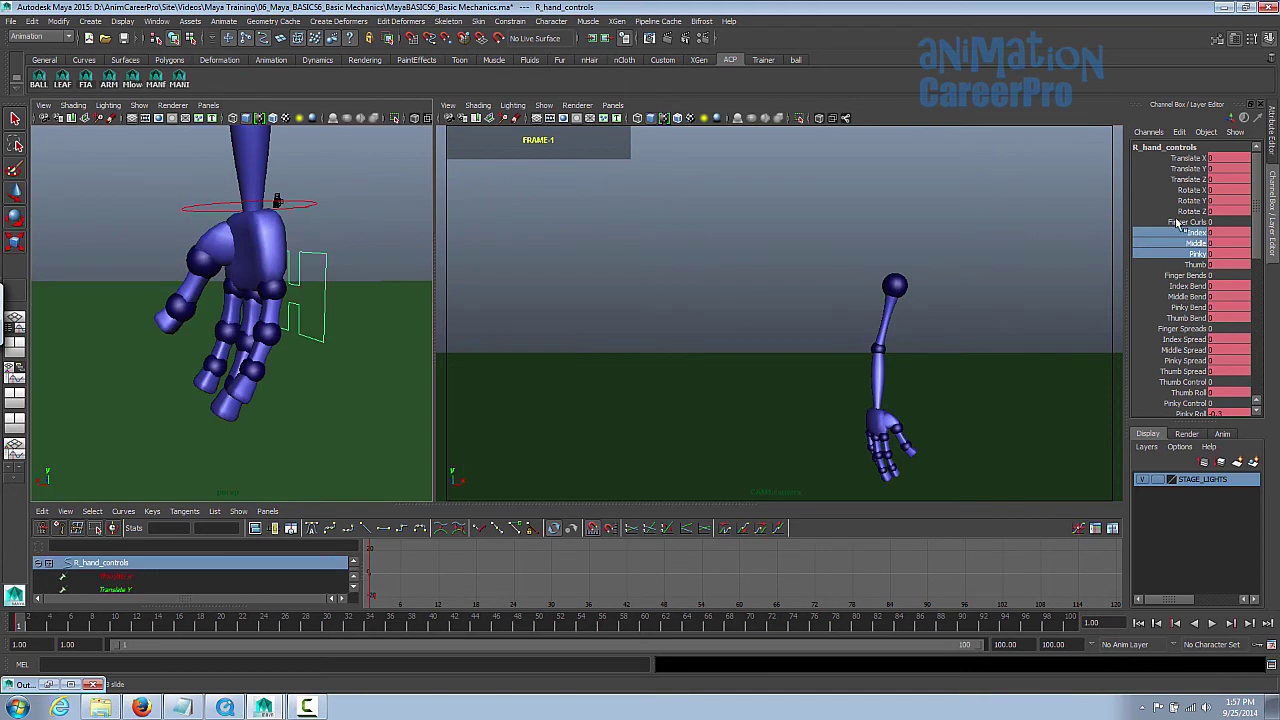
mouse_move(305, 365)
middle_mouse_down()
mouse_move(423, 186)
mouse_move(316, 366)
mouse_move(240, 371)
mouse_move(298, 371)
middle_mouse_up()
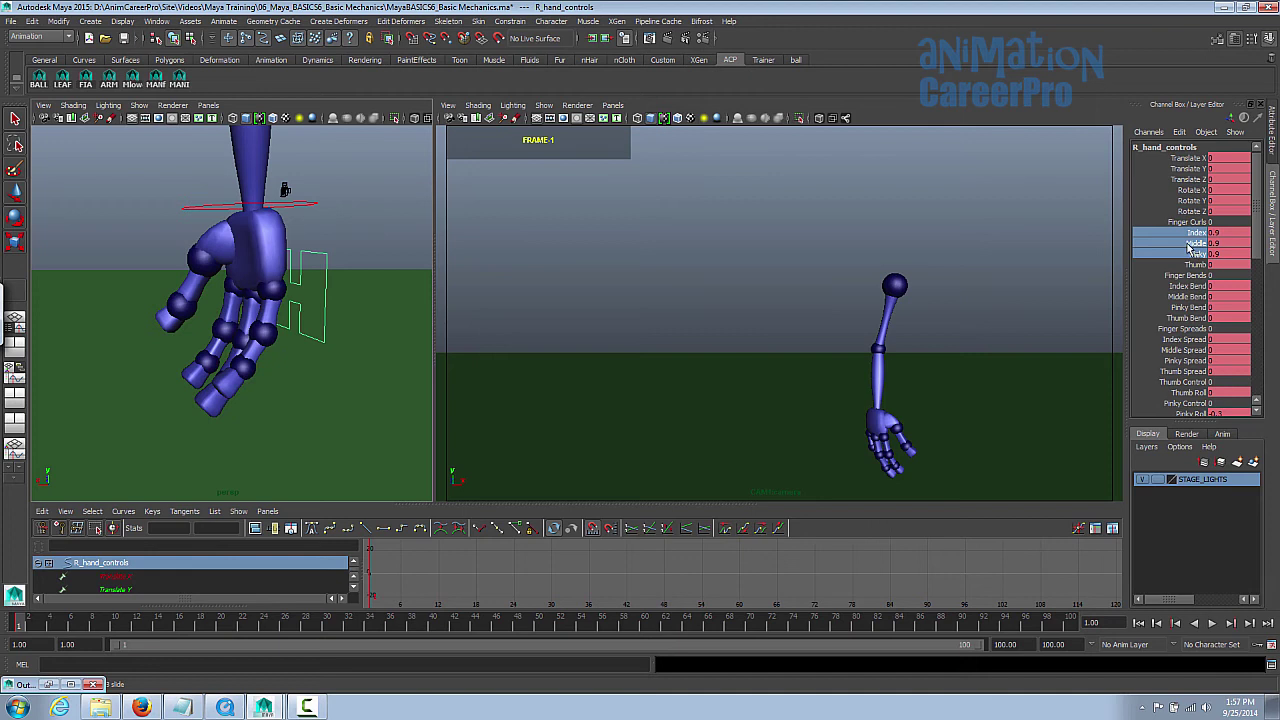
Step: Increase the Middle finger curl to 2.6 and the Pinky curl to 3 on R_hand_controls
left_click_drag(1190, 246, 1189, 256)
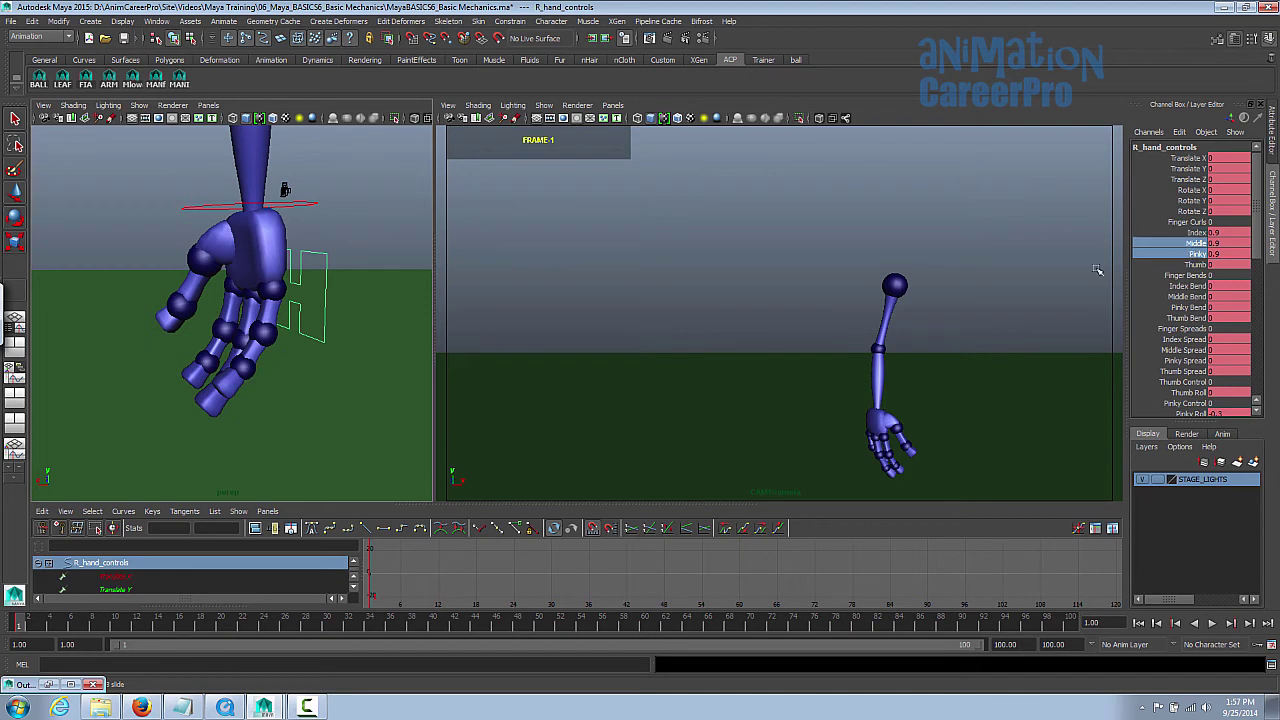
middle_click_drag(305, 342, 275, 347)
left_click(1192, 255)
left_click_drag(275, 347, 828, 293, "alt")
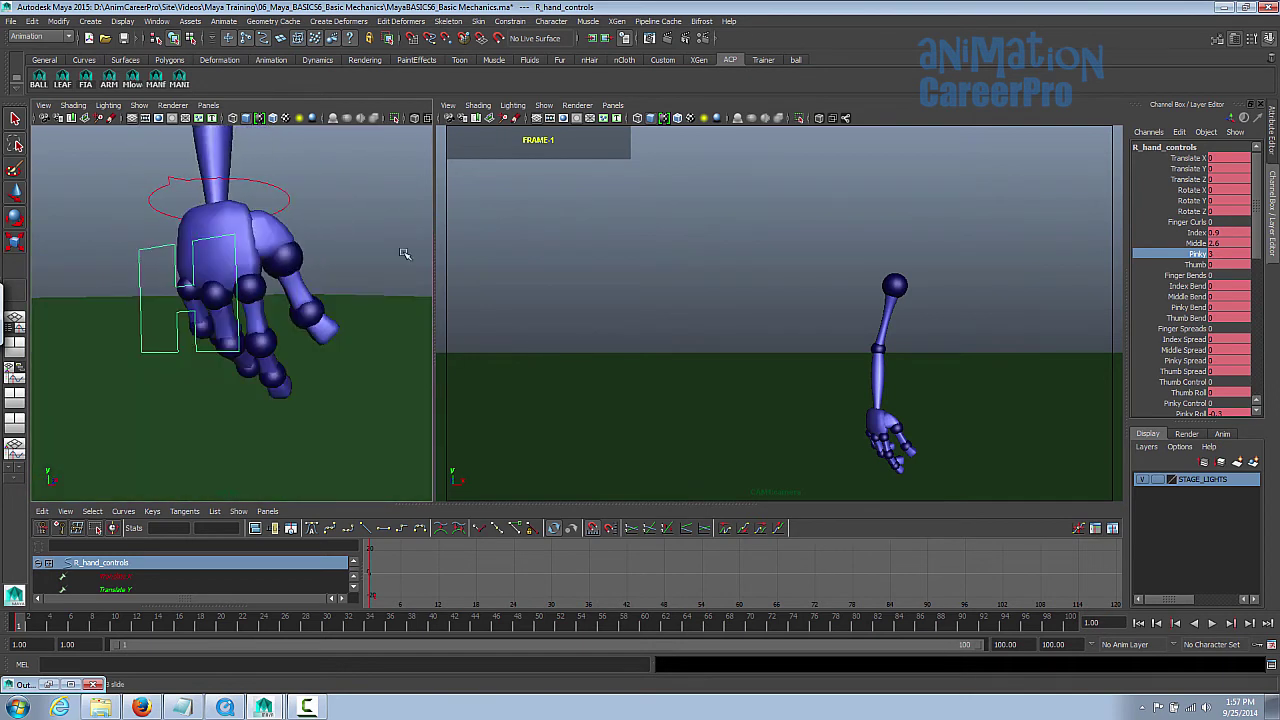
Step: Set the Thumb Bend of R_hand_controls to 0.9
left_click(1185, 318)
left_click_drag(380, 305, 309, 315, "alt")
middle_click_drag(309, 315, 360, 314)
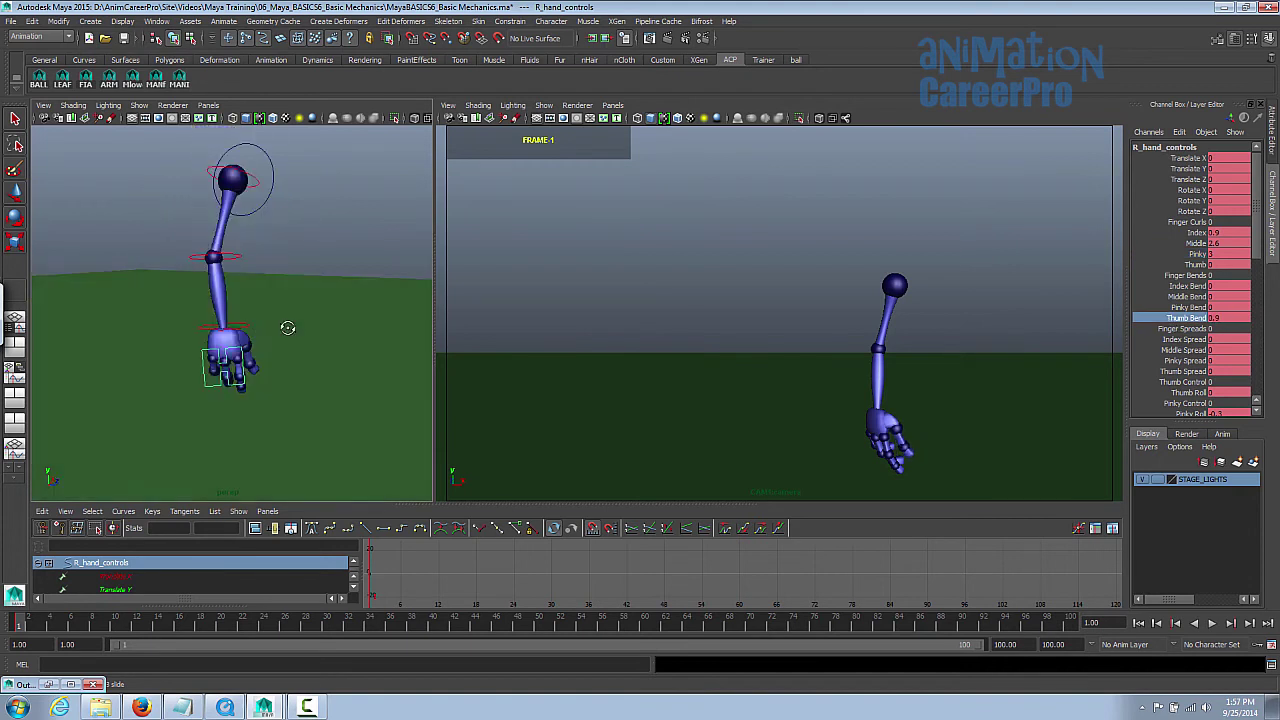
Step: Select all the arm controls and key the relaxed hanging pose at frame 1 and again at frame 10
mouse_move(286, 326)
left_mouse_down("alt")
mouse_move(280, 312)
mouse_move(262, 332)
left_mouse_up("alt")
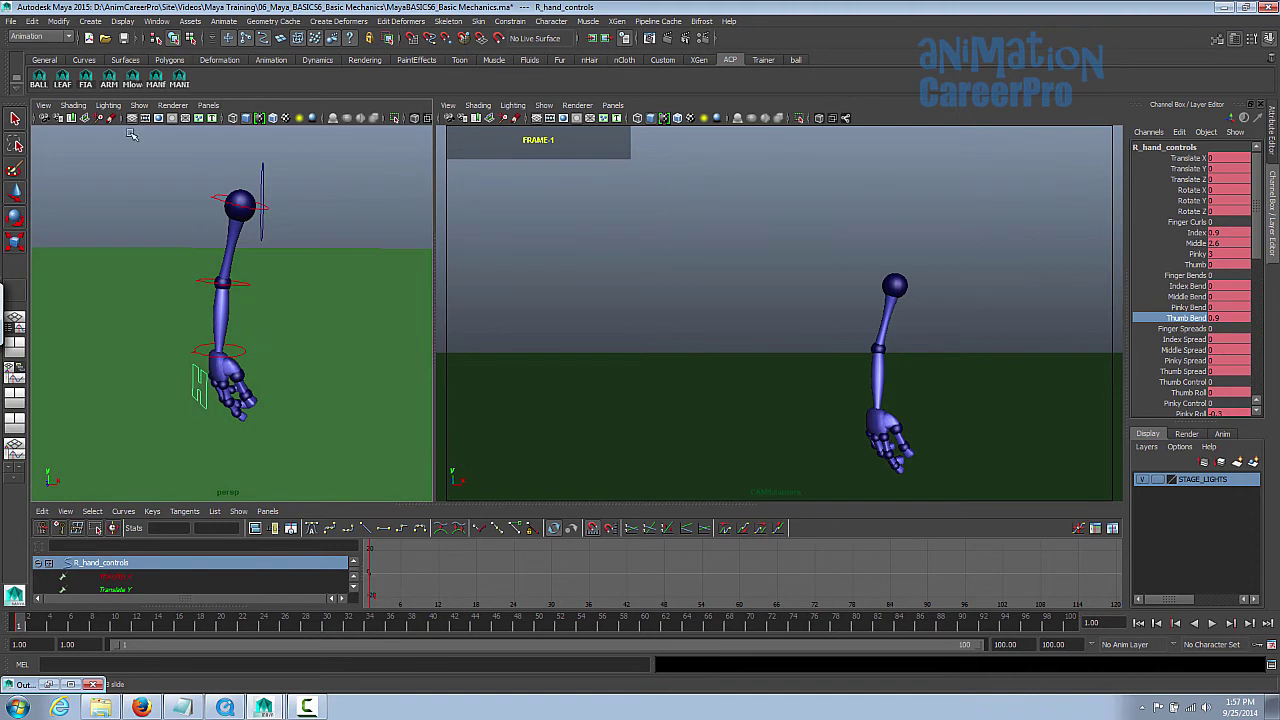
left_click(109, 82)
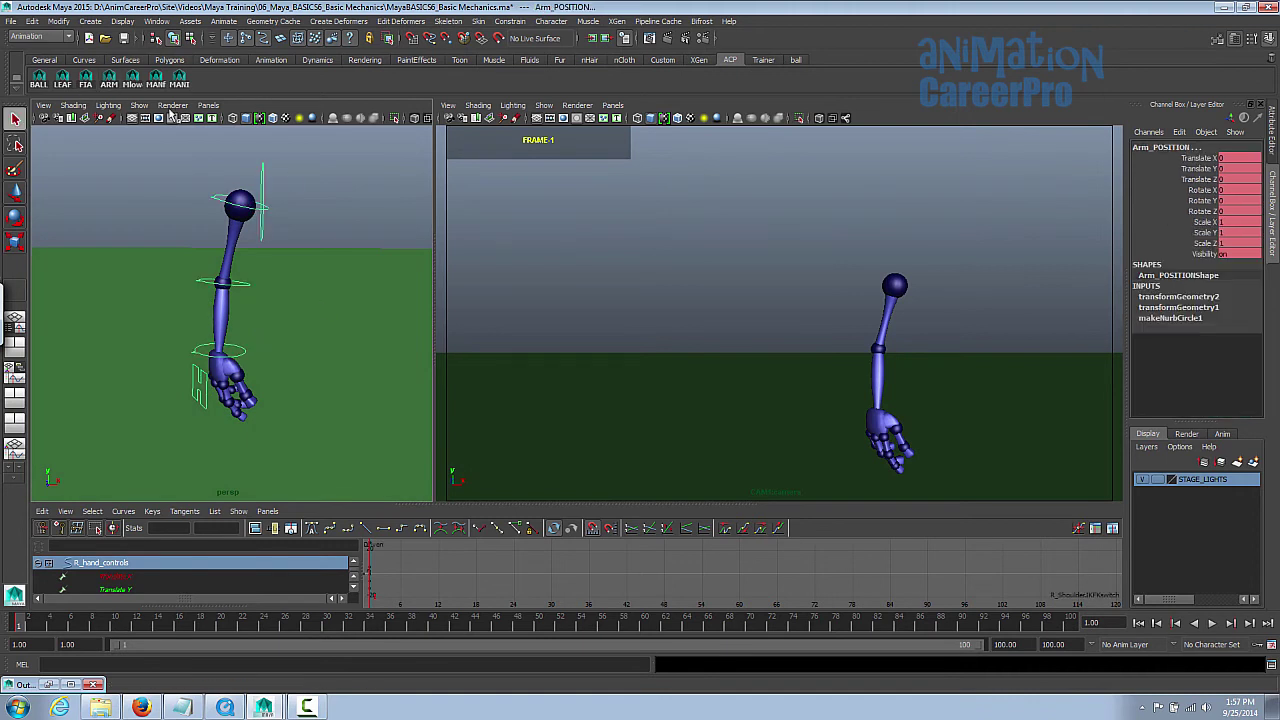
key("s")
left_click(117, 625)
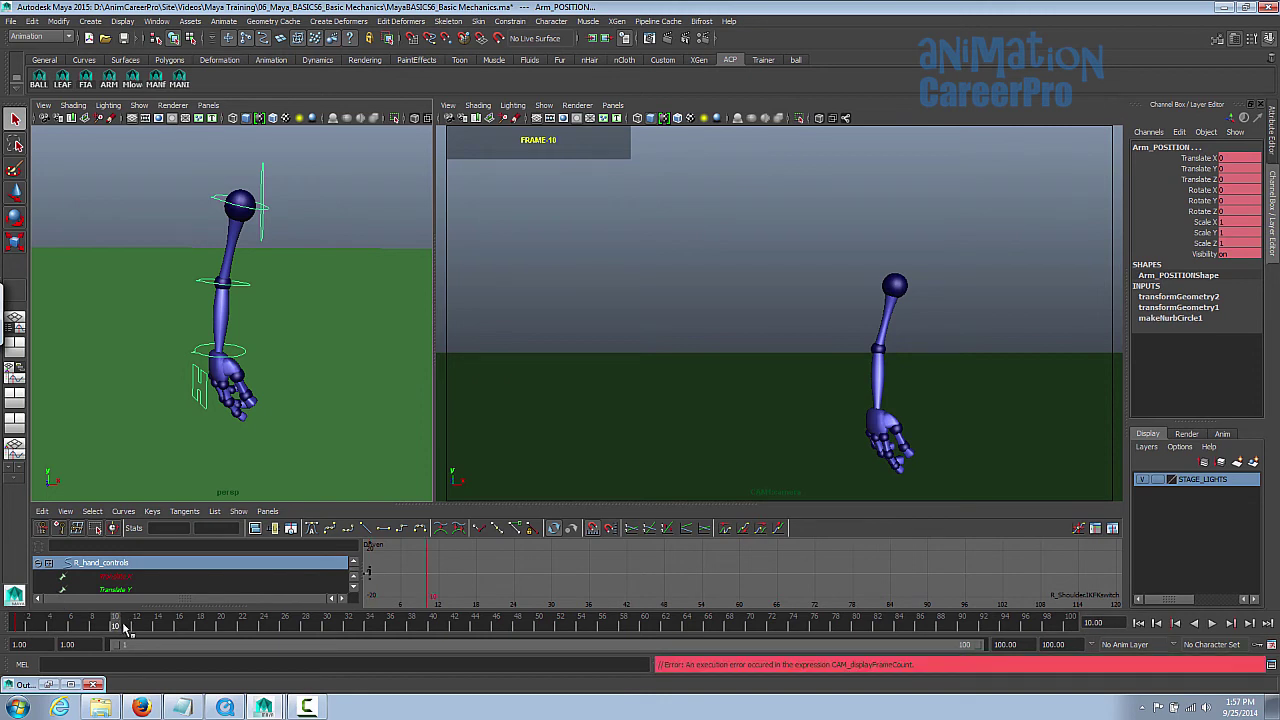
key("s")
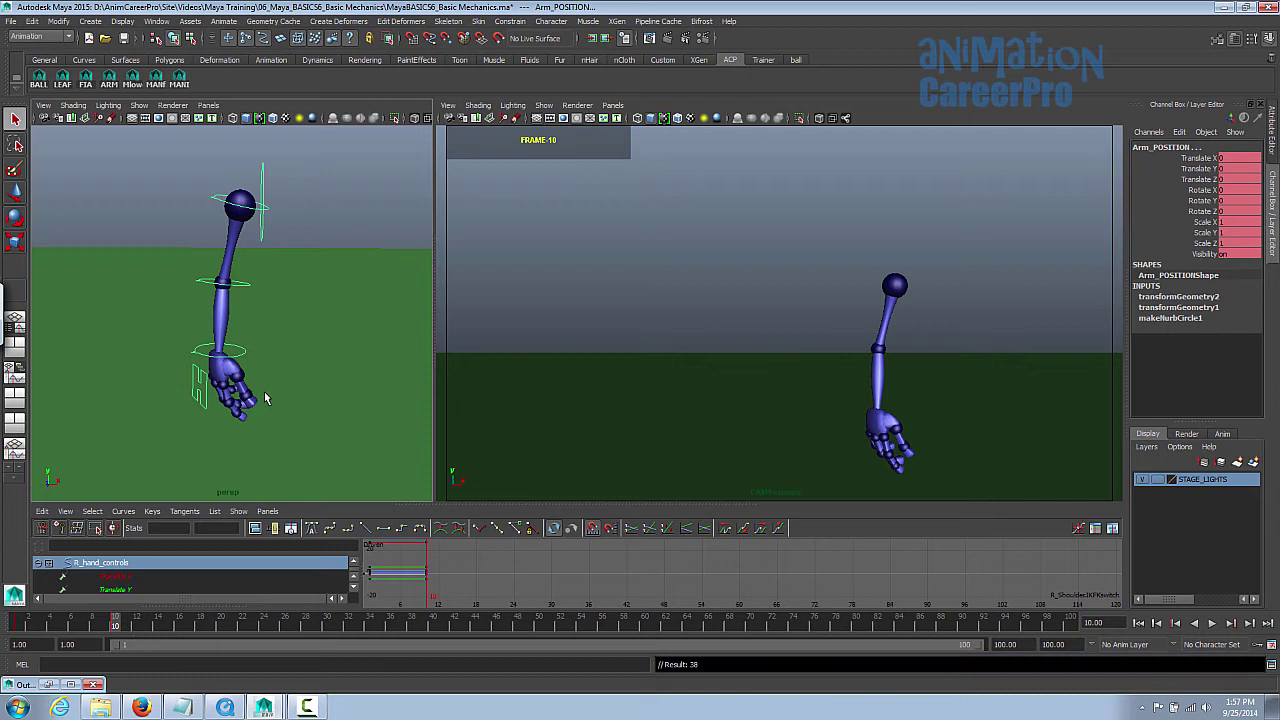
left_click_drag(336, 397, 338, 394, "alt")
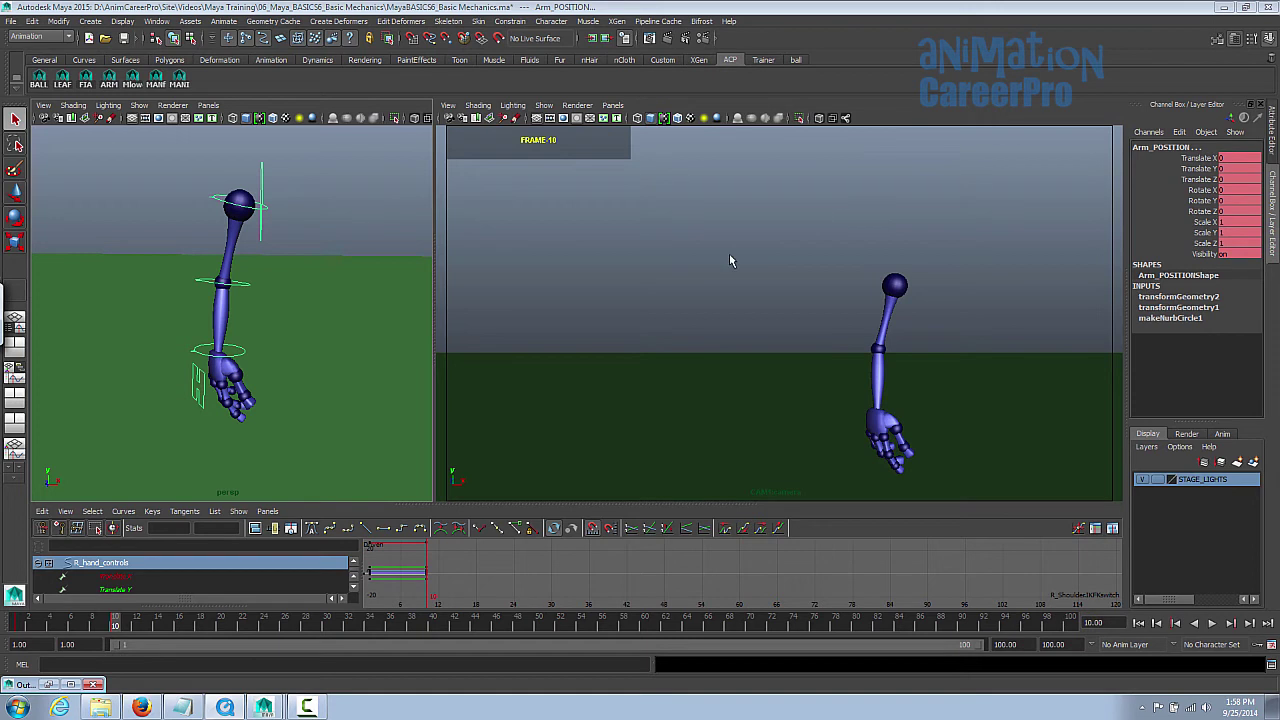
left_click(794, 366)
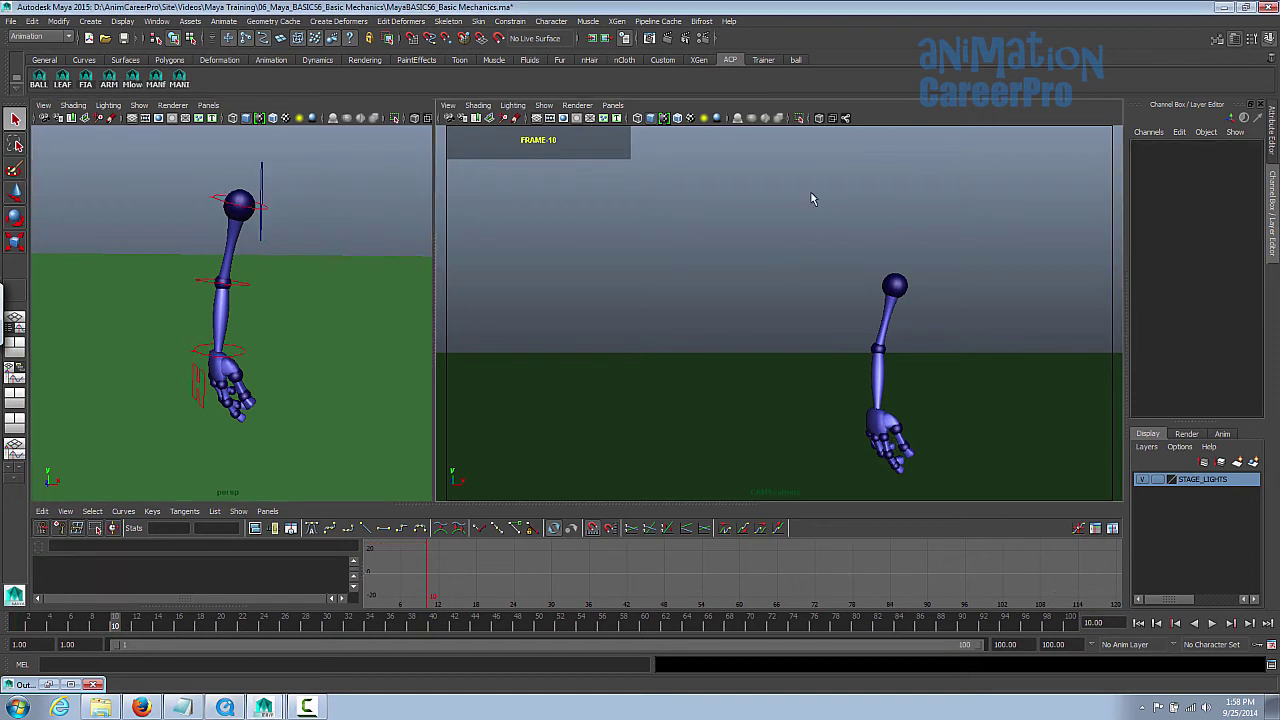
left_click(226, 207)
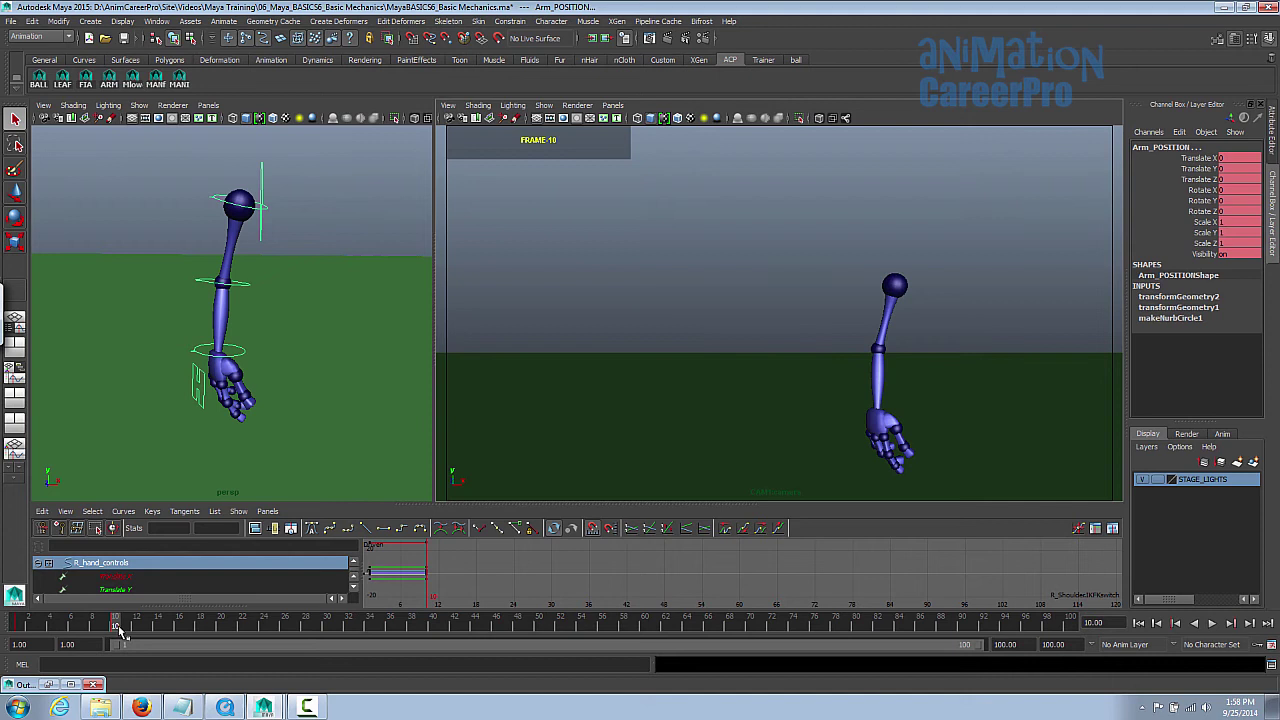
Step: Go to frame 16 and rotate the R_Shoulder control to about 0.1 degrees in Z to raise the arm horizontally
left_click_drag(118, 627, 177, 631)
left_click(262, 232)
key("e")
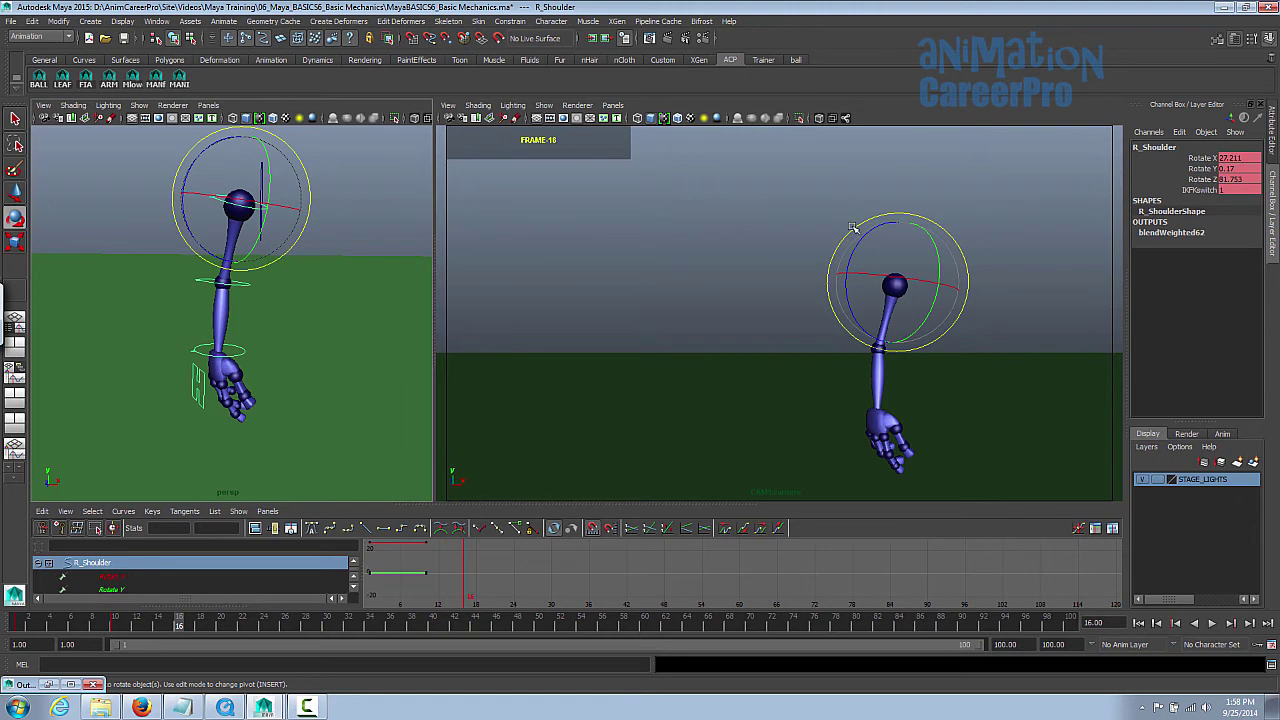
left_click_drag(853, 228, 958, 222)
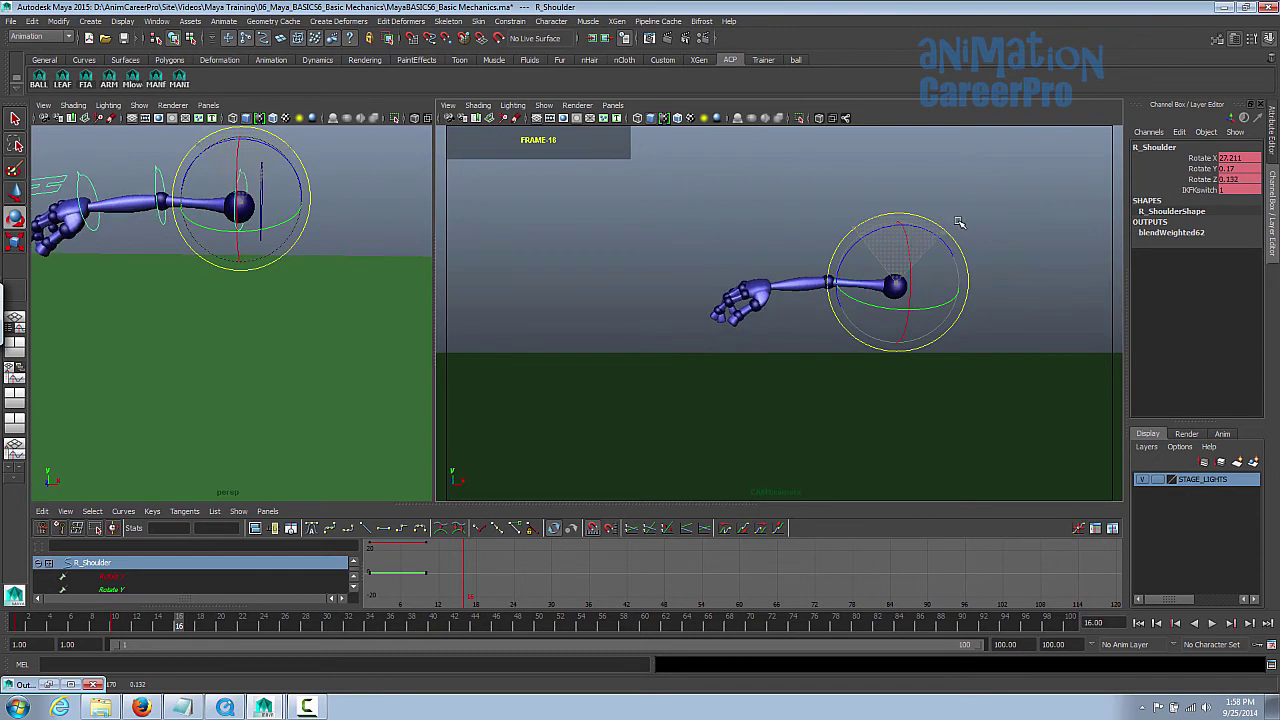
key("q")
Step: Bend the R_Elbow control to about 52.3 degrees in Y at frame 16
left_click(157, 190)
key("e")
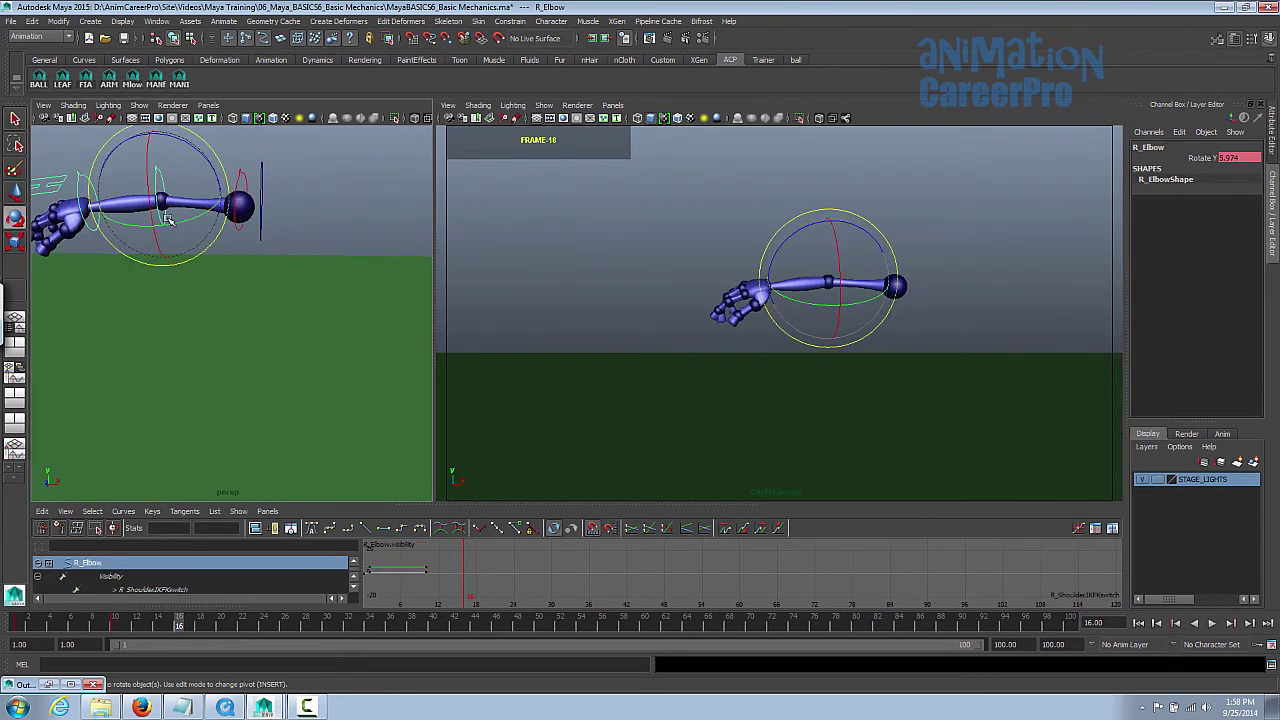
left_click_drag(172, 226, 213, 215)
key("q")
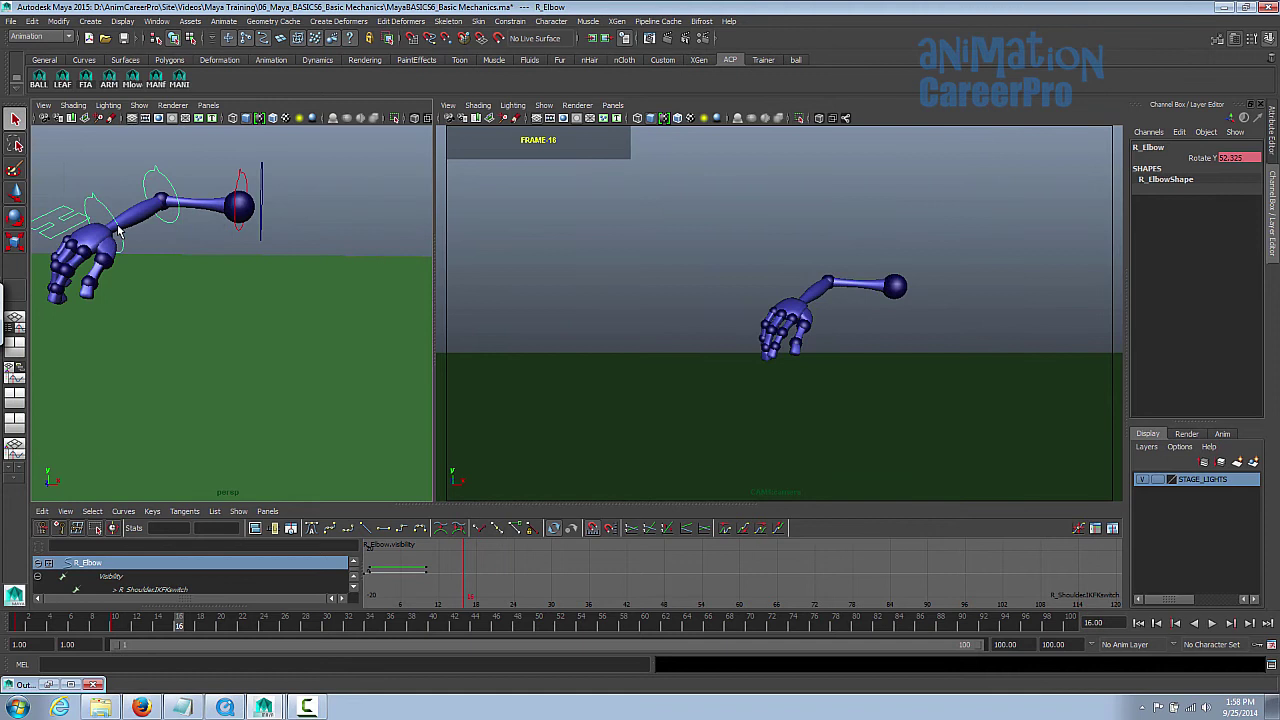
Step: Rotate the R_Wrist control to angle the hand downward and adjust the R_Shoulder rotation at frame 16
left_click(117, 222)
key("e")
left_click_drag(791, 329, 815, 333)
key("q")
left_click(236, 208)
key("e")
left_click_drag(911, 246, 911, 302)
key("q")
Step: Rotate the R_Wrist control to about -42.1, 25.1, 13 degrees so the hand hangs below the raised forearm
left_click(795, 318)
key("e")
left_click_drag(795, 318, 835, 348)
key("q")
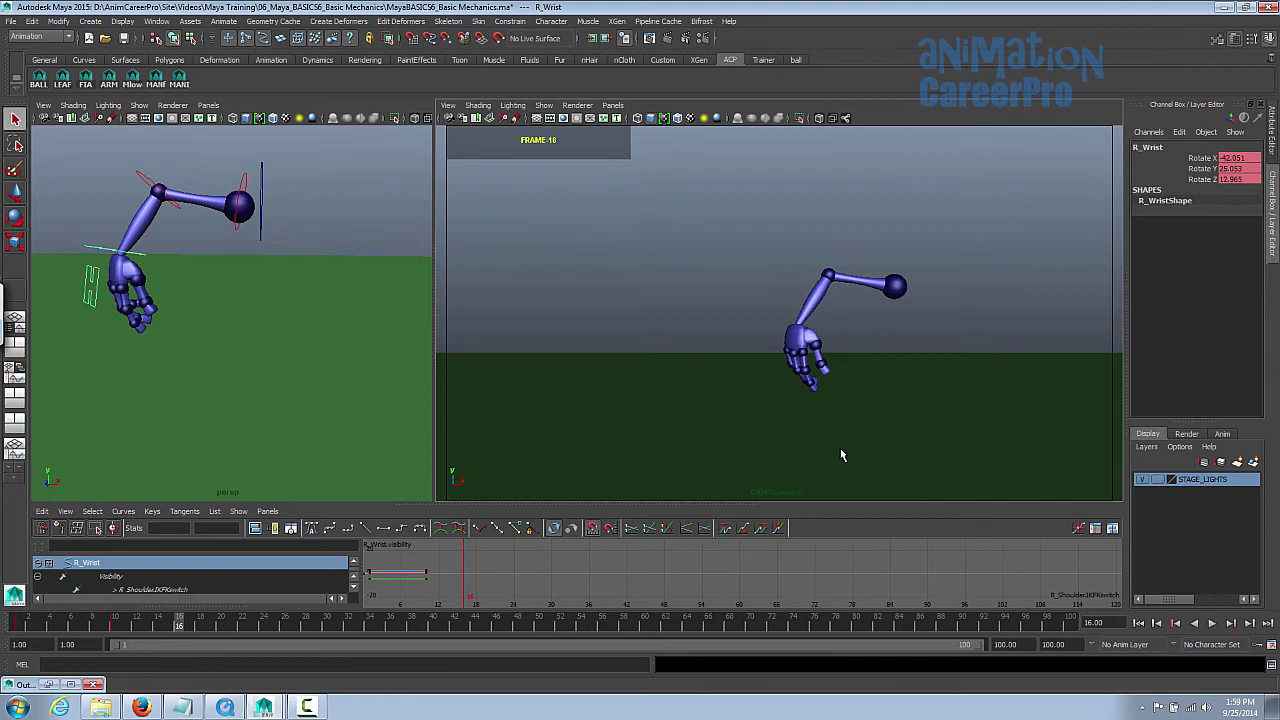
Step: Raise the upper arm slightly by rotating the R_Shoulder control to about -4.5 degrees in Z
left_click_drag(256, 347, 143, 262, "alt")
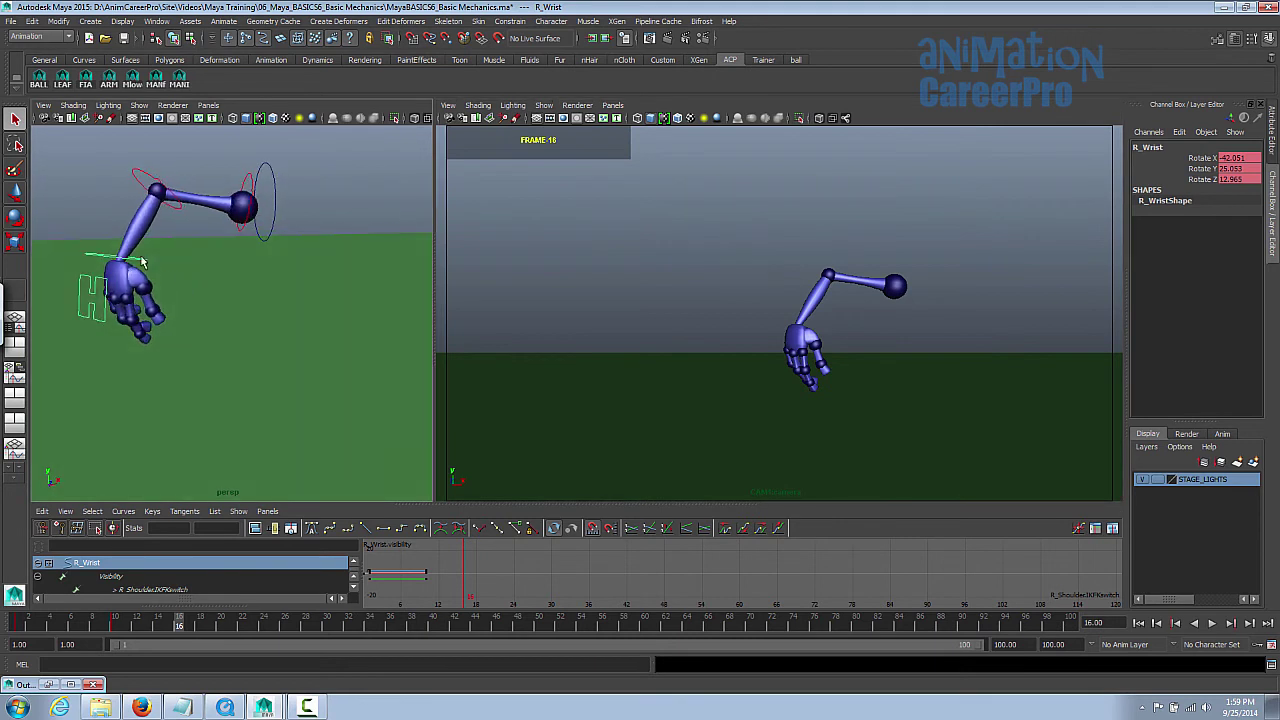
key("e")
left_click_drag(729, 317, 734, 319)
key("q")
left_click_drag(287, 282, 301, 277, "alt")
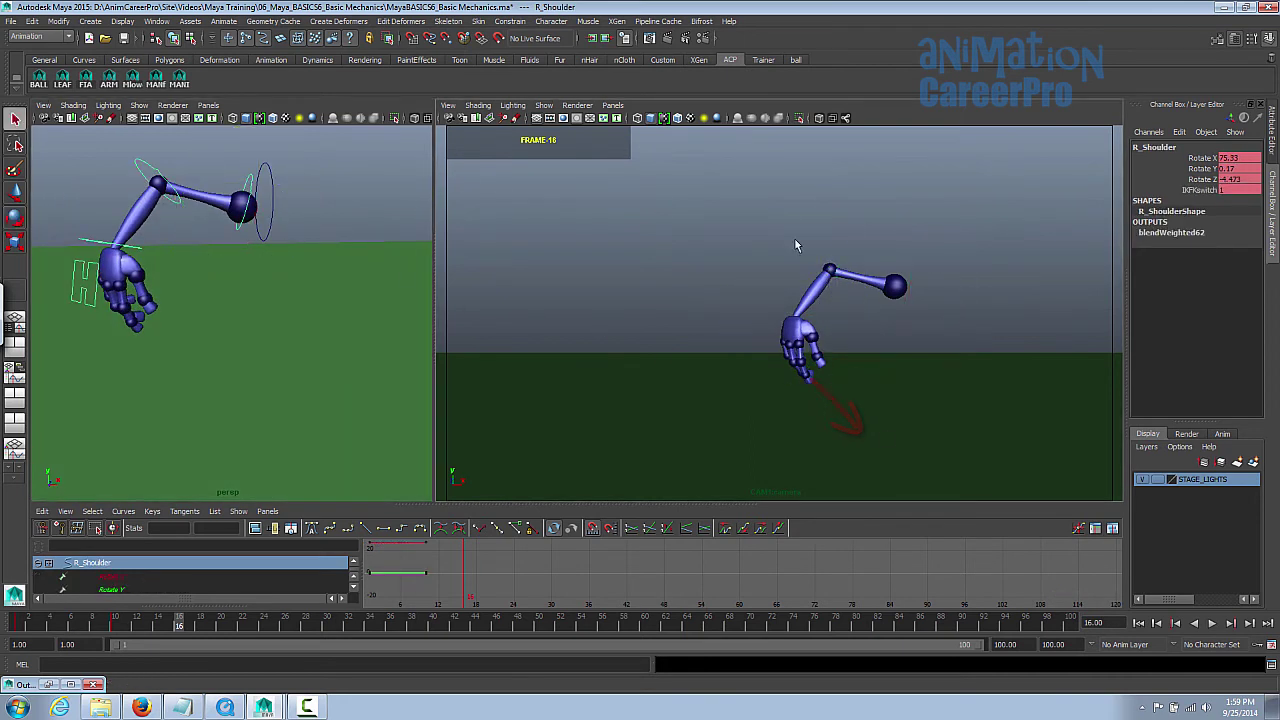
Step: Key all the arm controls at frame 16 and scrub the timeline to check the lift
left_click(286, 398)
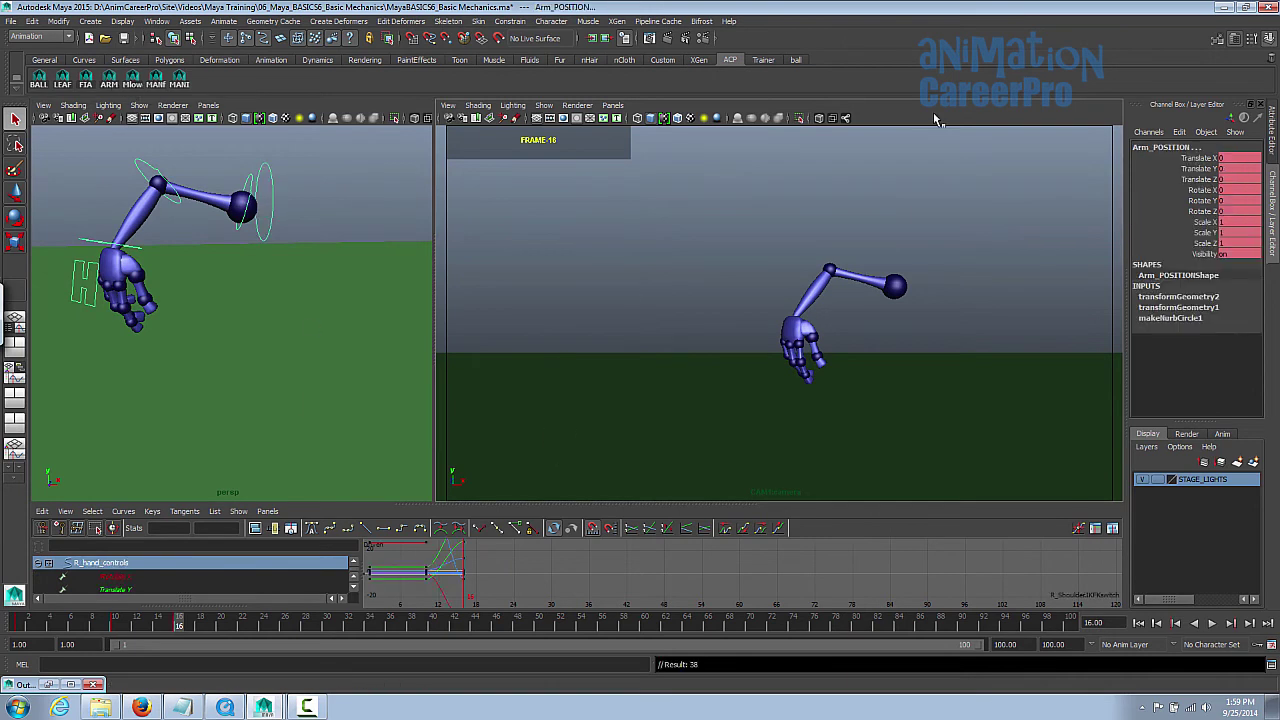
left_click_drag(228, 627, 181, 632)
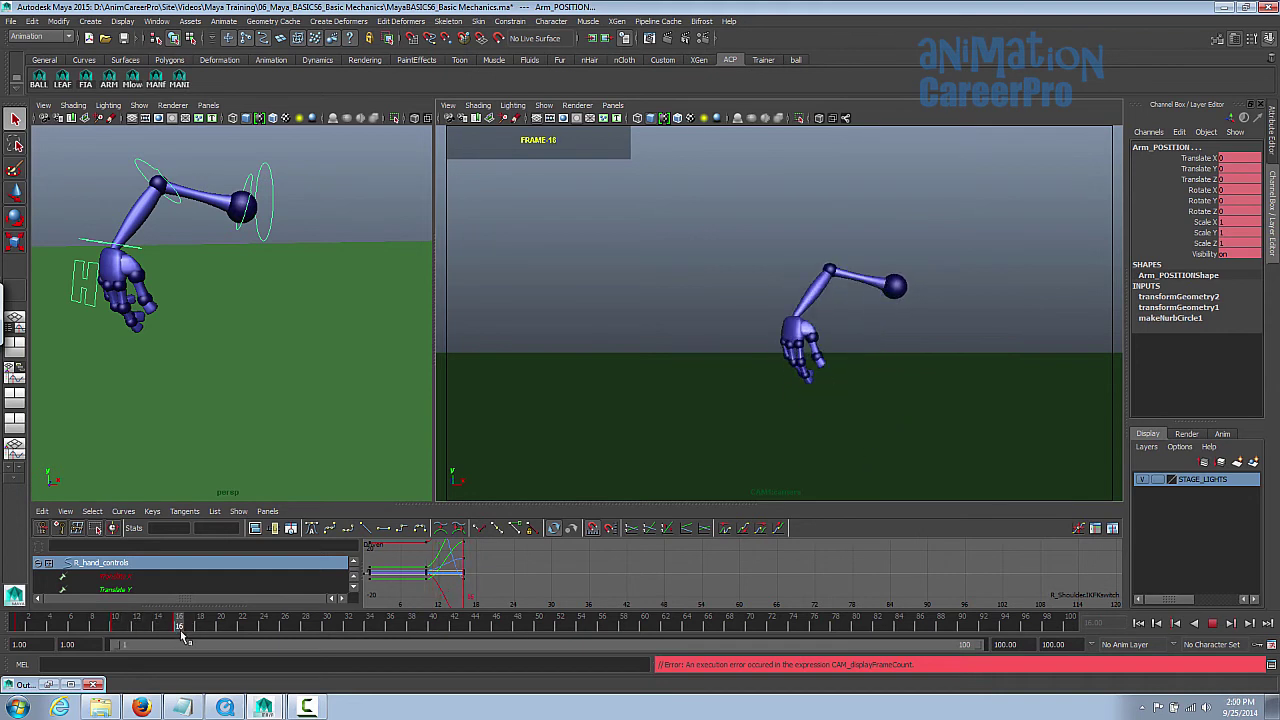
Step: At frame 22, rotate the R_Shoulder control to about -50.5, 0.2, -41.6 degrees to raise the upper arm
left_click_drag(185, 629, 242, 628)
left_click(248, 184)
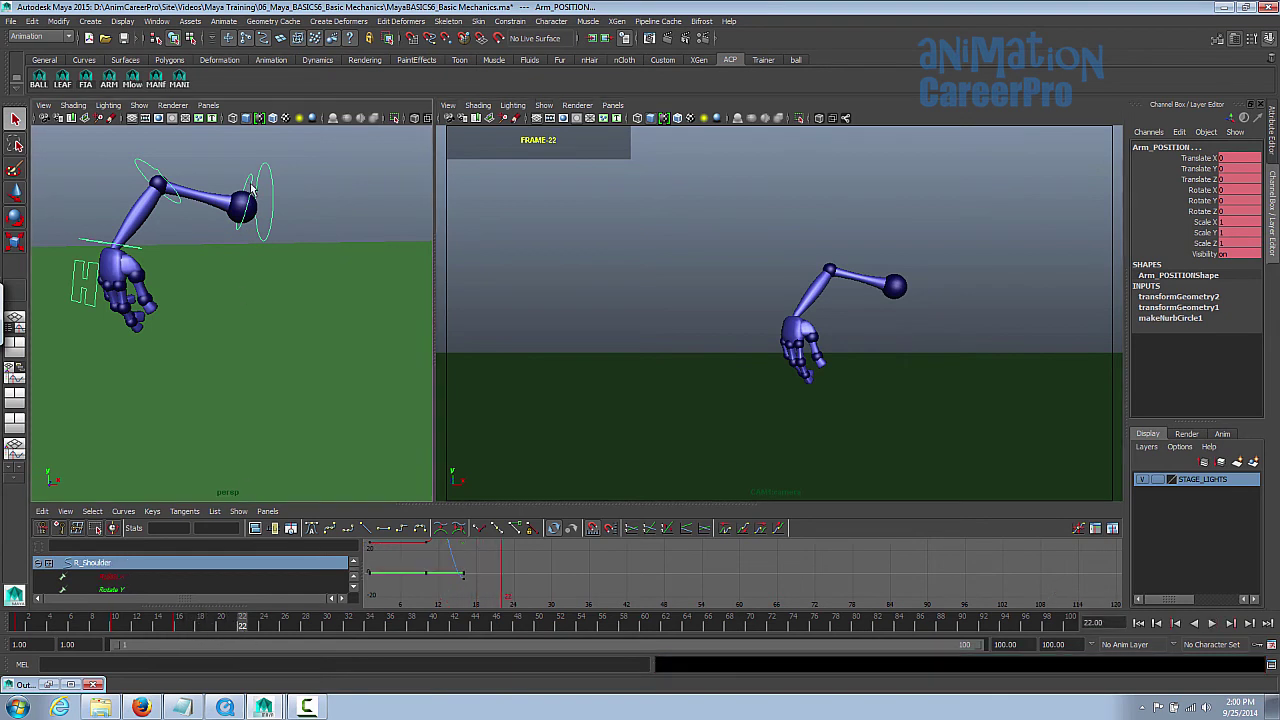
key("e")
left_click_drag(847, 243, 886, 224)
left_click_drag(868, 297, 932, 272)
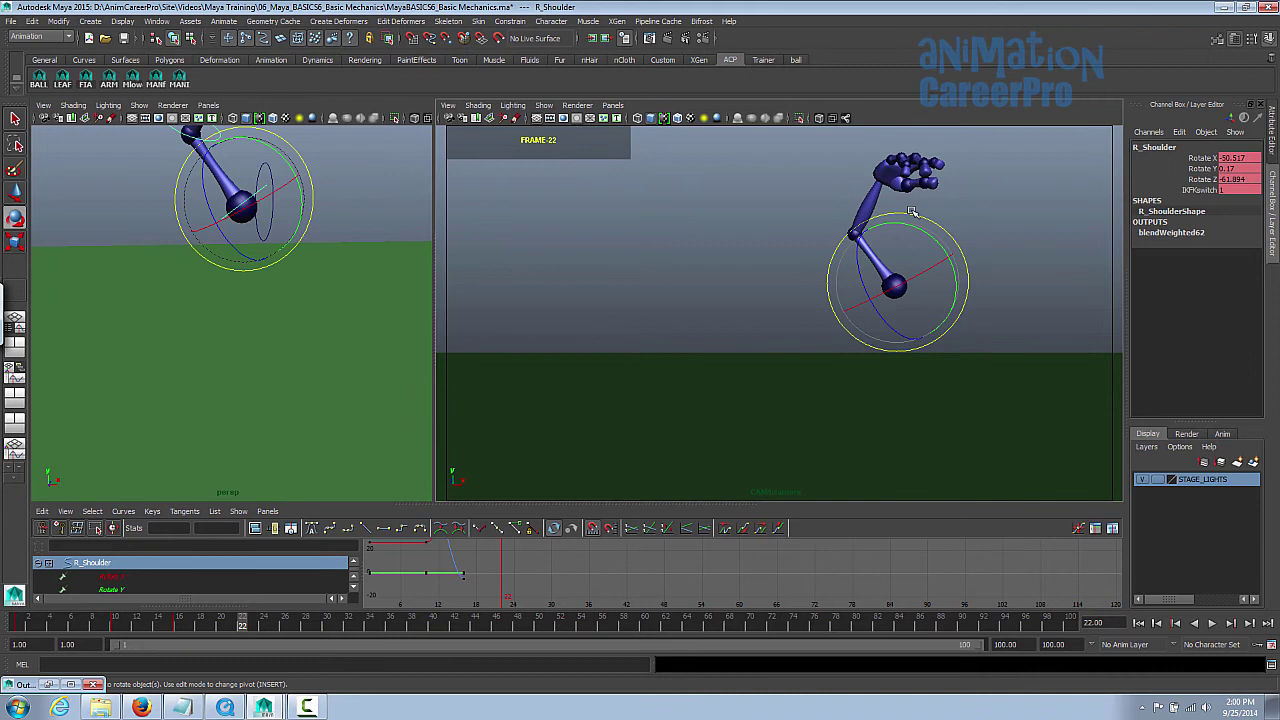
left_click_drag(907, 222, 884, 222)
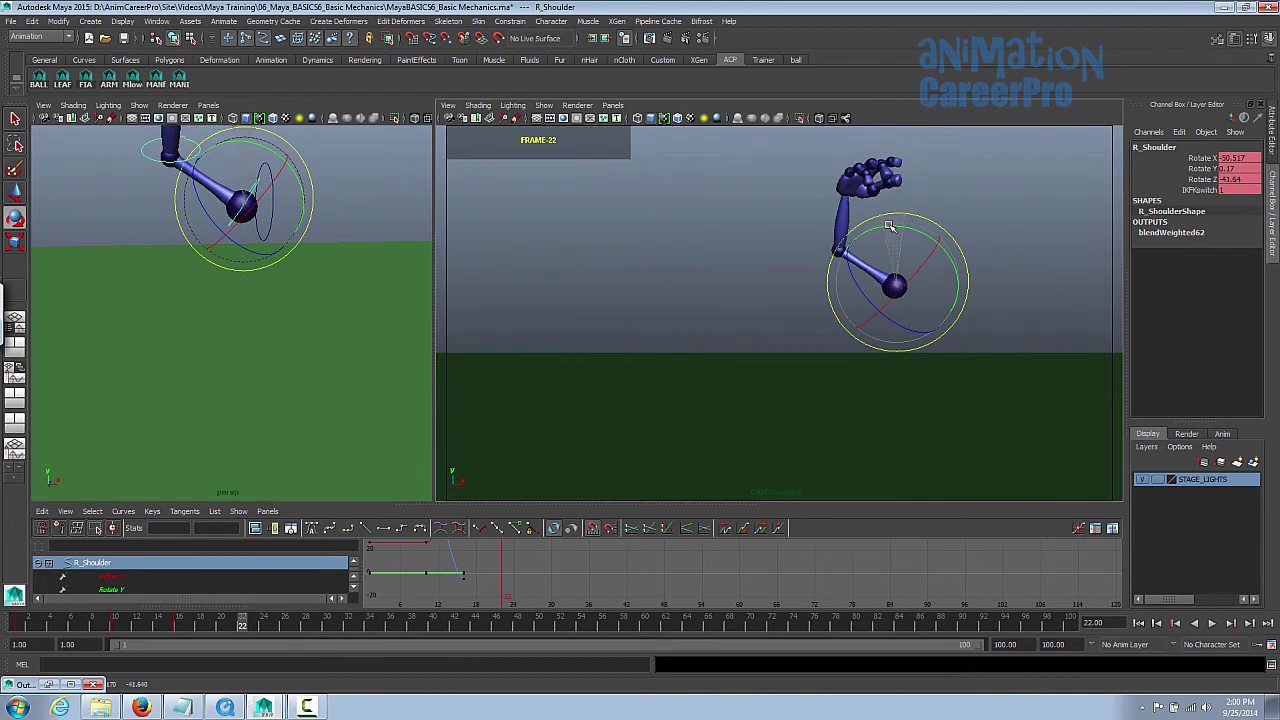
Step: Rotate the R_Elbow control at frame 22 so the forearm leans forward over the shoulder
key("q")
left_click(201, 153)
middle_click_drag(228, 209, 256, 345, "alt")
left_click_drag(256, 345, 262, 318, "alt")
key("e")
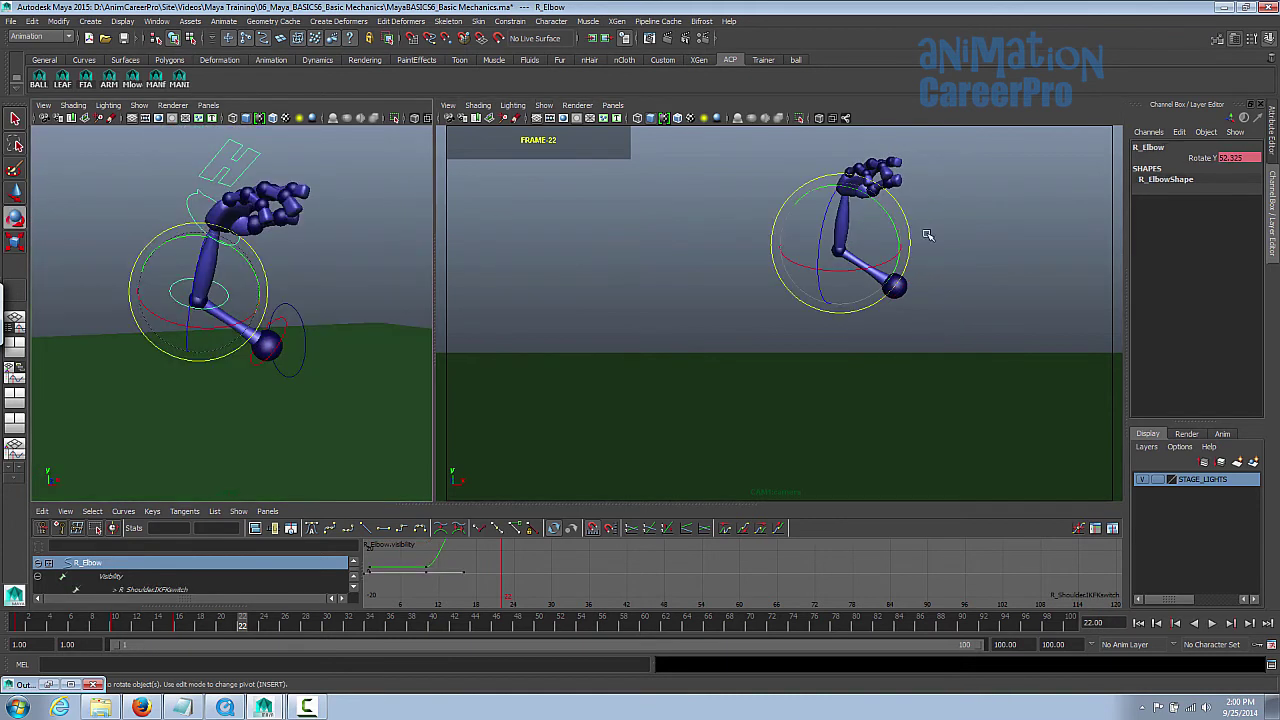
left_click_drag(885, 207, 907, 238)
key("q")
Step: Twist the R_Shoulder control further about its X axis at frame 22
key("Up")
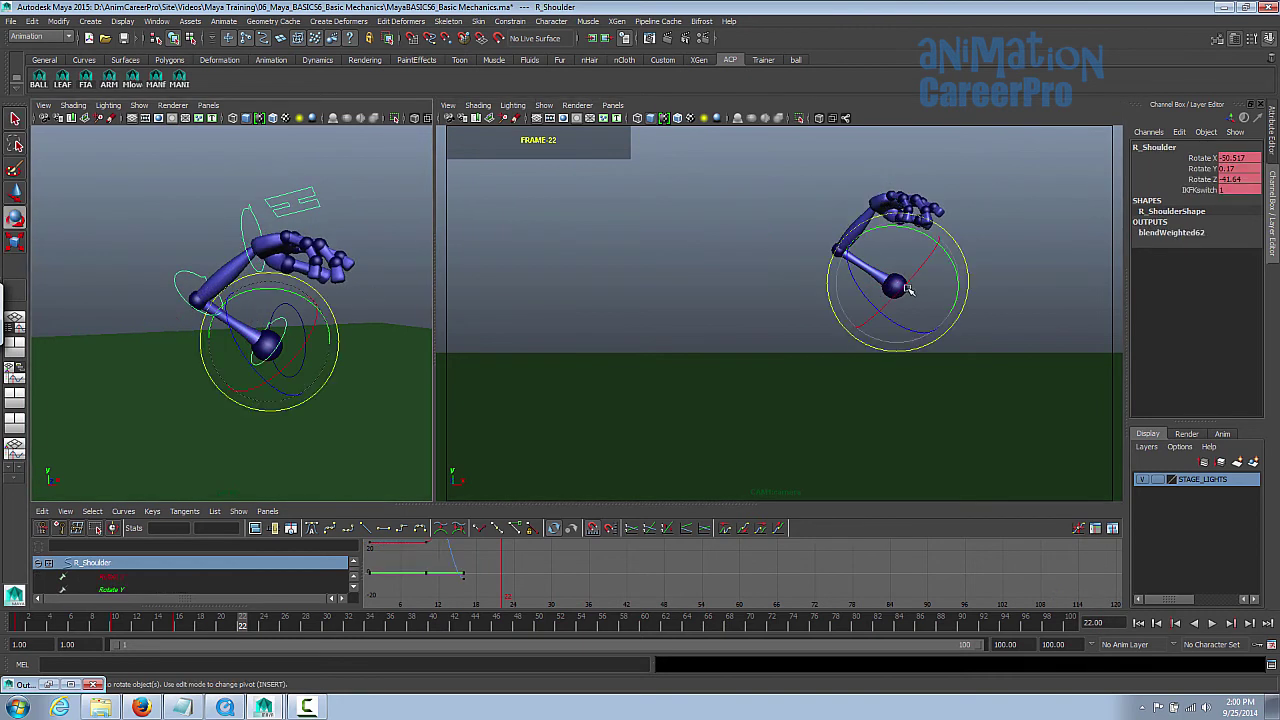
left_click_drag(910, 284, 924, 270)
key("q")
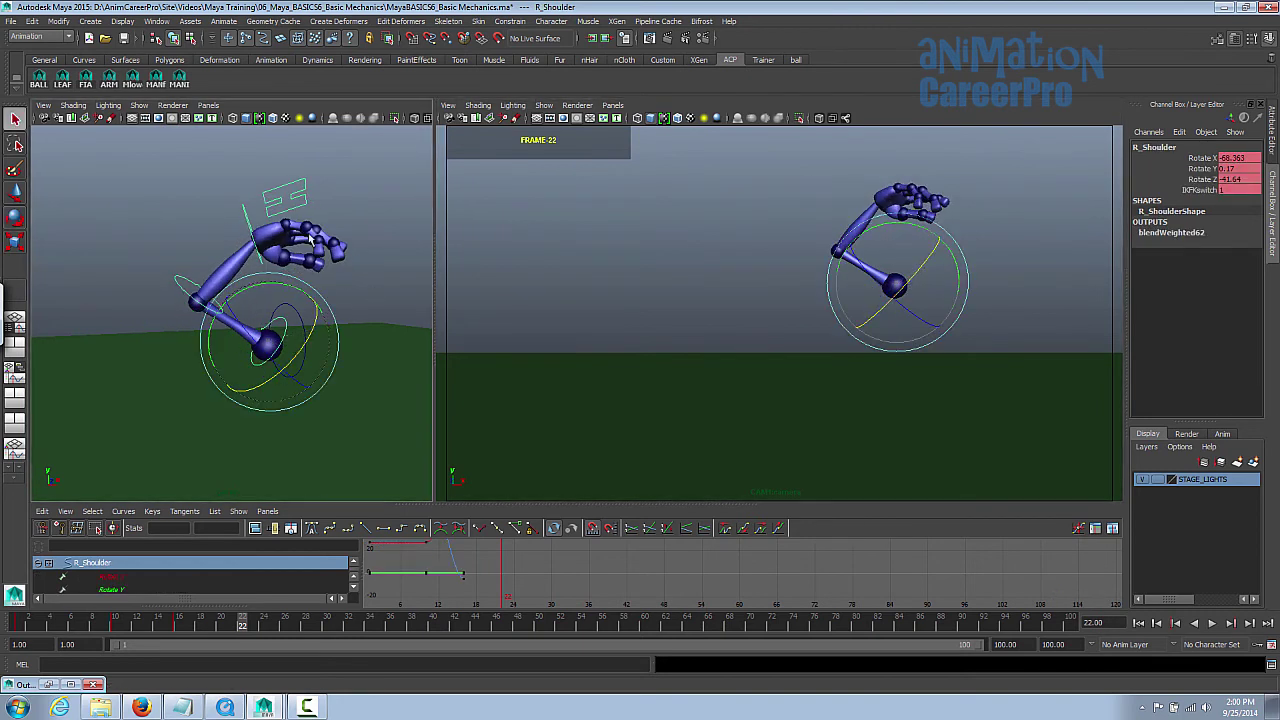
Step: Rotate the R_Wrist control at frame 22 to tilt the hand up from the forearm
left_click(250, 236)
key("e")
left_click_drag(875, 232, 847, 152)
Step: Curl the fingers and thumb into a loose fist at frame 22 by adjusting the hand controls' channel values
left_click(280, 206)
left_click_drag(1196, 232, 1196, 264)
middle_click_drag(290, 357, 310, 320)
left_click(1195, 264)
left_click_drag(260, 320, 310, 300, "alt")
left_click(1187, 318)
middle_click_drag(300, 299, 272, 299)
left_click(1180, 392)
middle_click_drag(366, 262, 386, 262)
left_click_drag(386, 262, 286, 257, "alt")
left_click(1194, 265)
mouse_move(508, 336)
middle_mouse_down()
mouse_move(485, 336)
mouse_move(508, 336)
middle_mouse_up()
left_click_drag(1187, 286, 1187, 307)
left_click_drag(270, 270, 310, 340, "alt")
middle_click_drag(310, 320, 284, 320)
left_click_drag(284, 340, 216, 255, "alt")
left_click(1196, 254)
left_click(1192, 274)
left_click(1194, 265)
middle_click_drag(340, 330, 322, 330)
left_click_drag(300, 320, 421, 367, "alt")
middle_click_drag(878, 345, 857, 345)
left_click(1166, 384)
left_click(1168, 392)
middle_click_drag(364, 300, 384, 300)
left_click(1163, 267)
middle_click_drag(306, 340, 322, 340)
left_click_drag(322, 340, 318, 350, "alt")
Step: Refine the R_Wrist rotation at frame 22 to about -36.8, 36.7, -14.9 degrees
left_click(179, 340)
key("e")
left_click_drag(891, 206, 900, 244)
key("q")
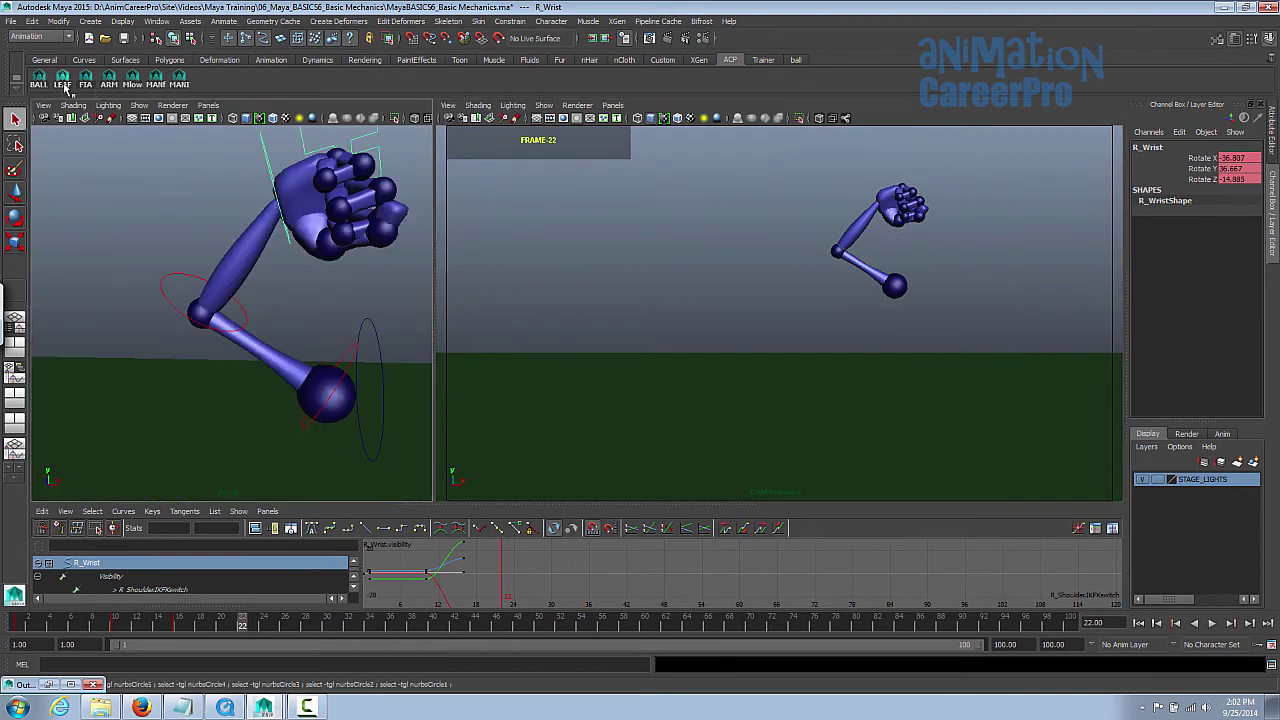
Step: Key all the arm controls at frame 22 and play through the lift to check the hand's arc
left_click(108, 85)
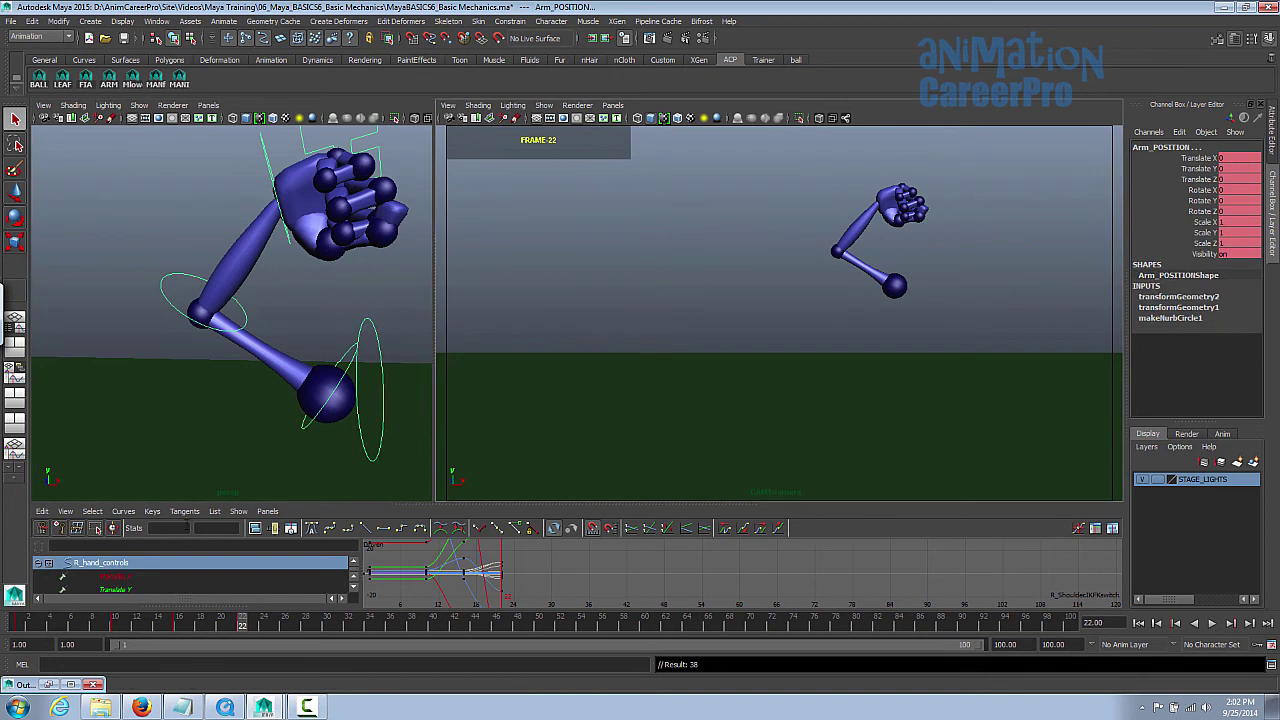
key("alt+v")
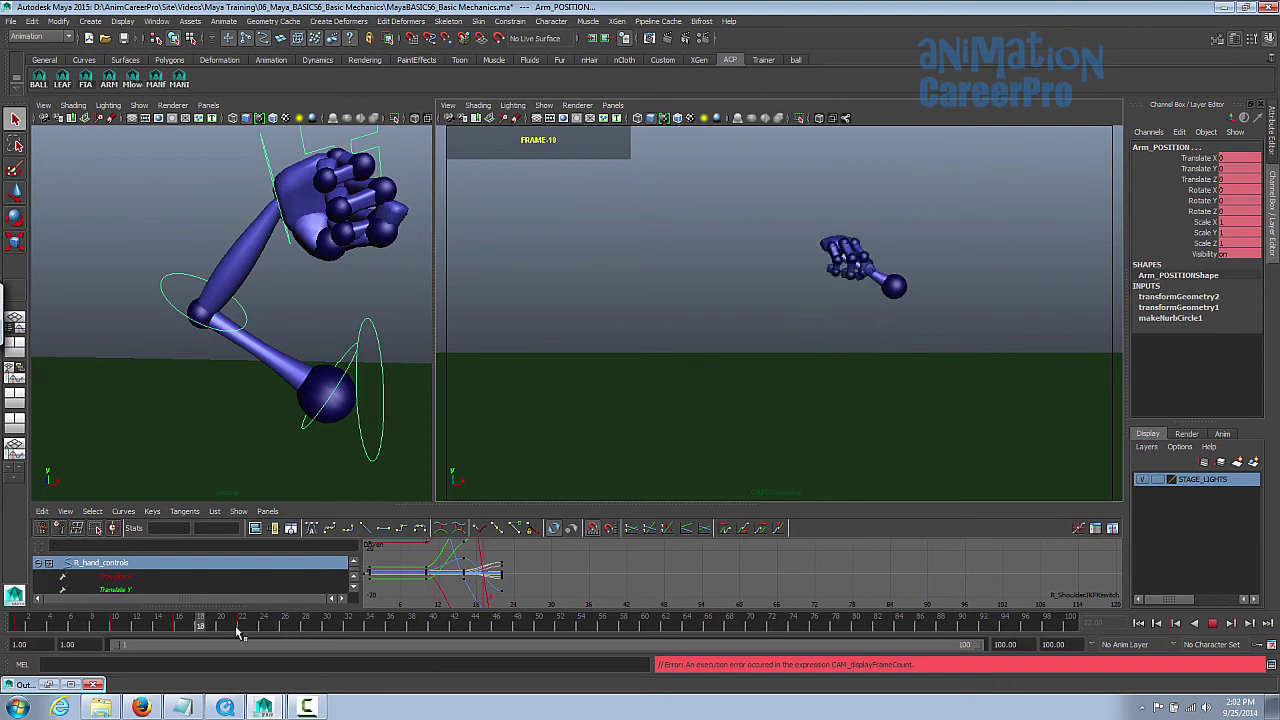
left_click_drag(300, 617, 127, 661)
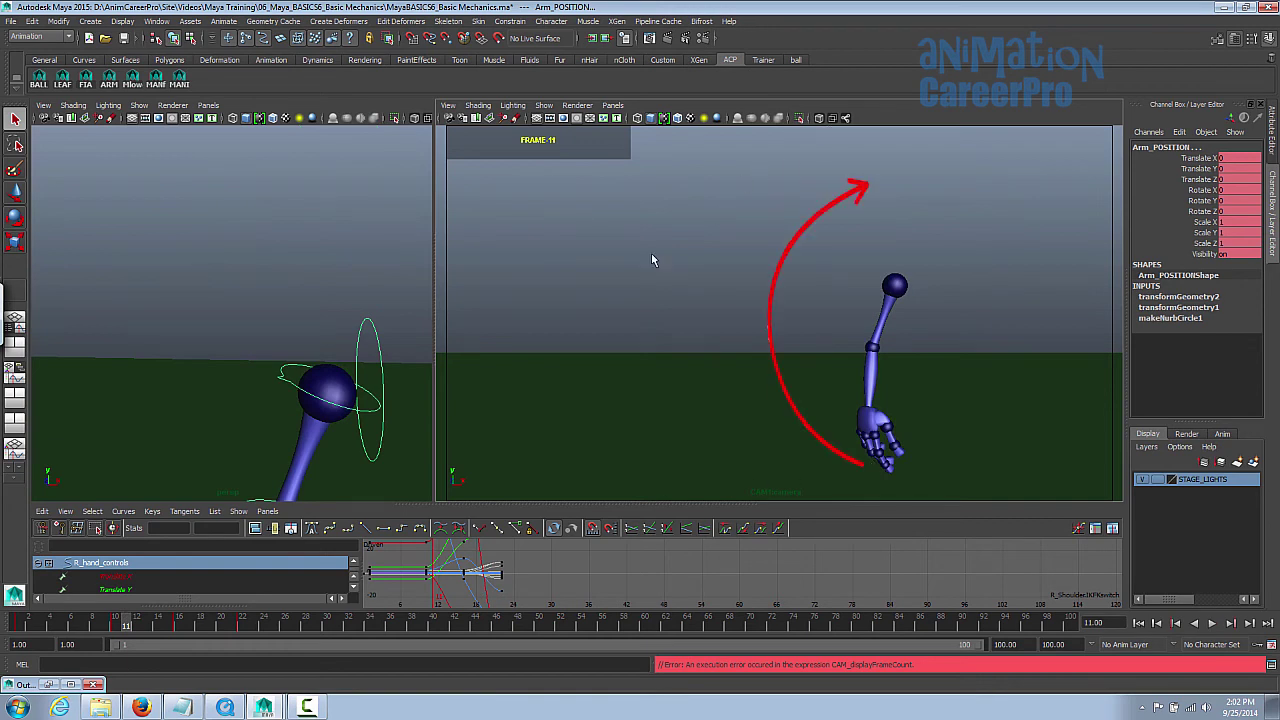
key("alt+v")
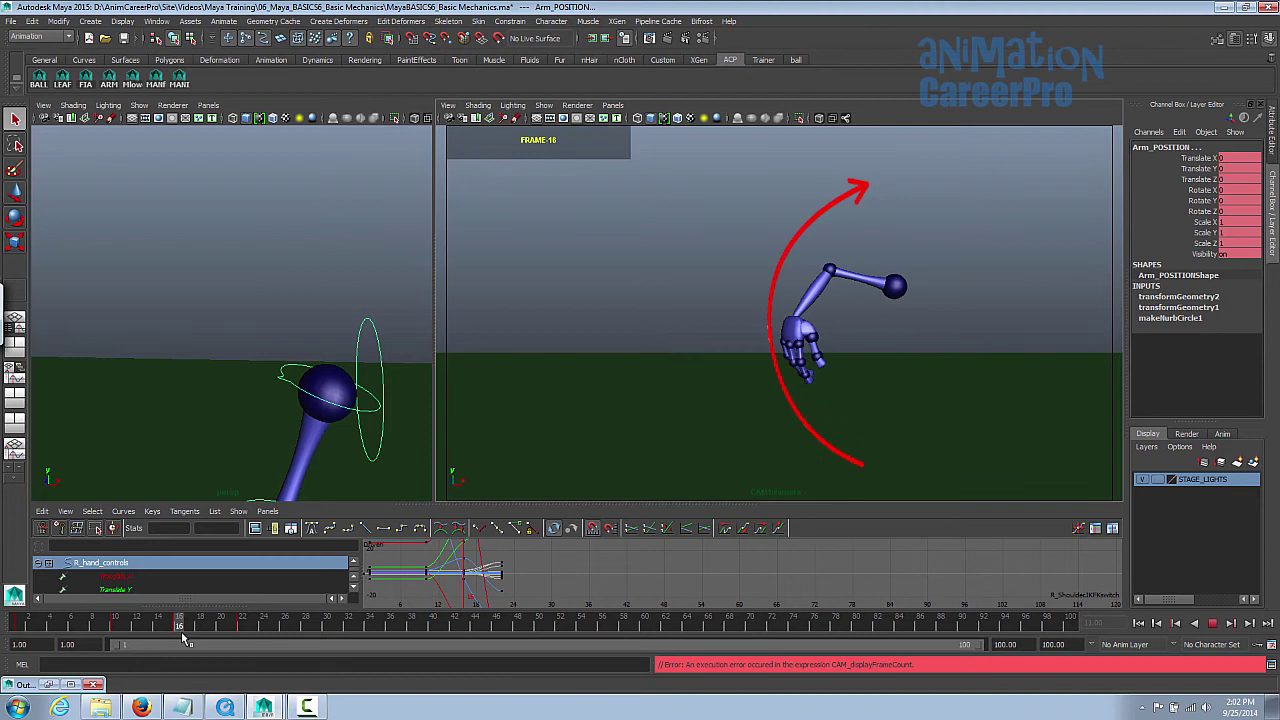
key("Escape")
key("alt+v")
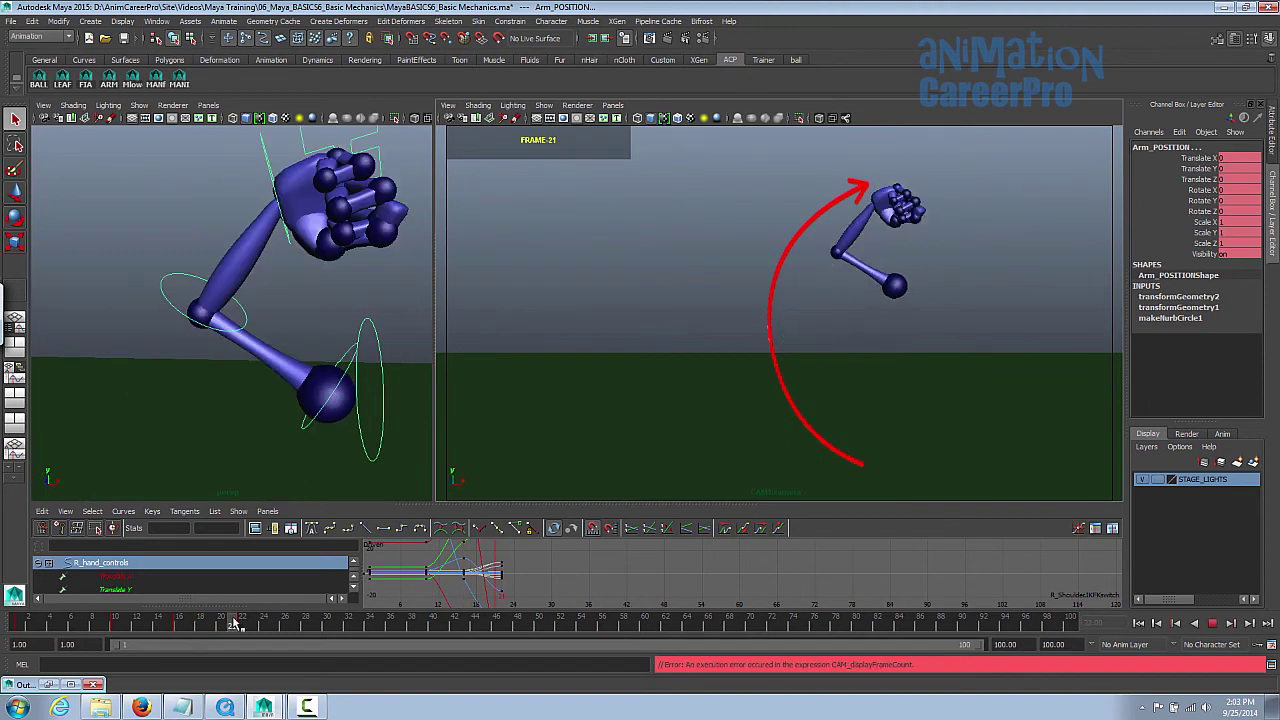
Step: At frame 19, rotate the R_Elbow control to about 42.7 degrees in Y to push the hand outward along the arc
mouse_move(215, 627)
left_mouse_down()
mouse_move(183, 628)
mouse_move(237, 625)
mouse_move(177, 623)
mouse_move(210, 624)
left_mouse_up()
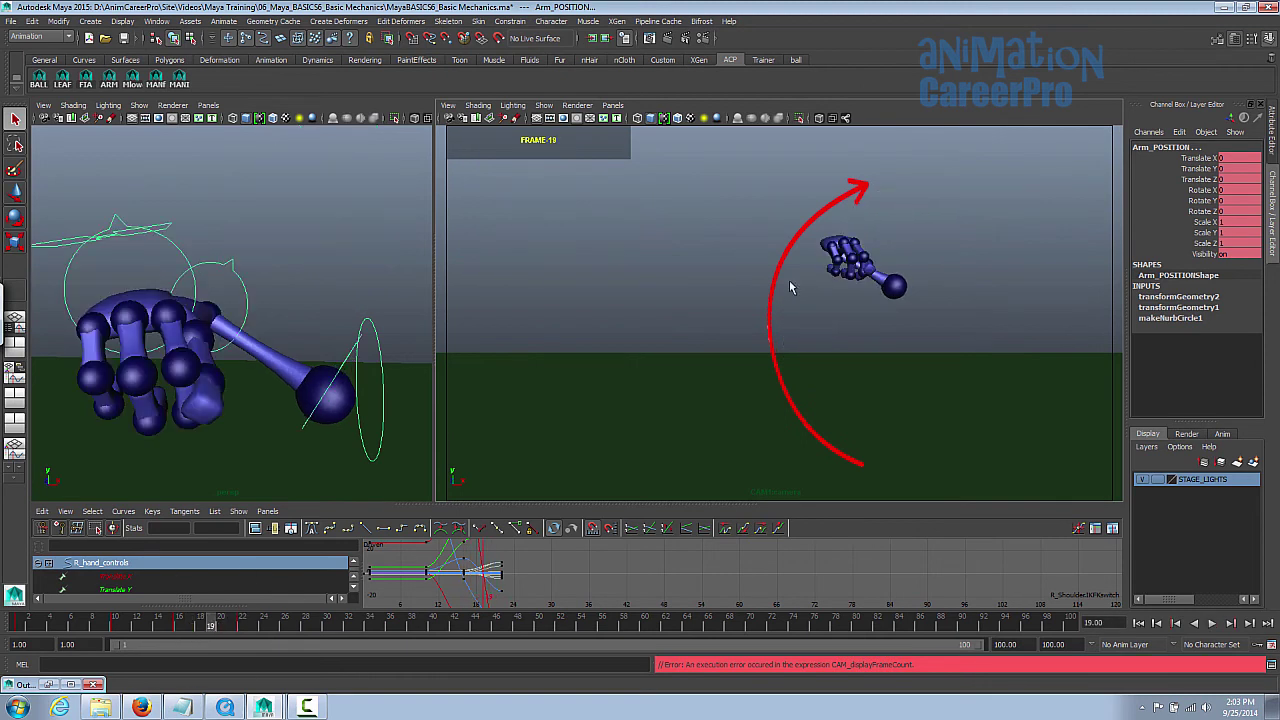
left_click(248, 301)
key("e")
left_click_drag(883, 270, 860, 255)
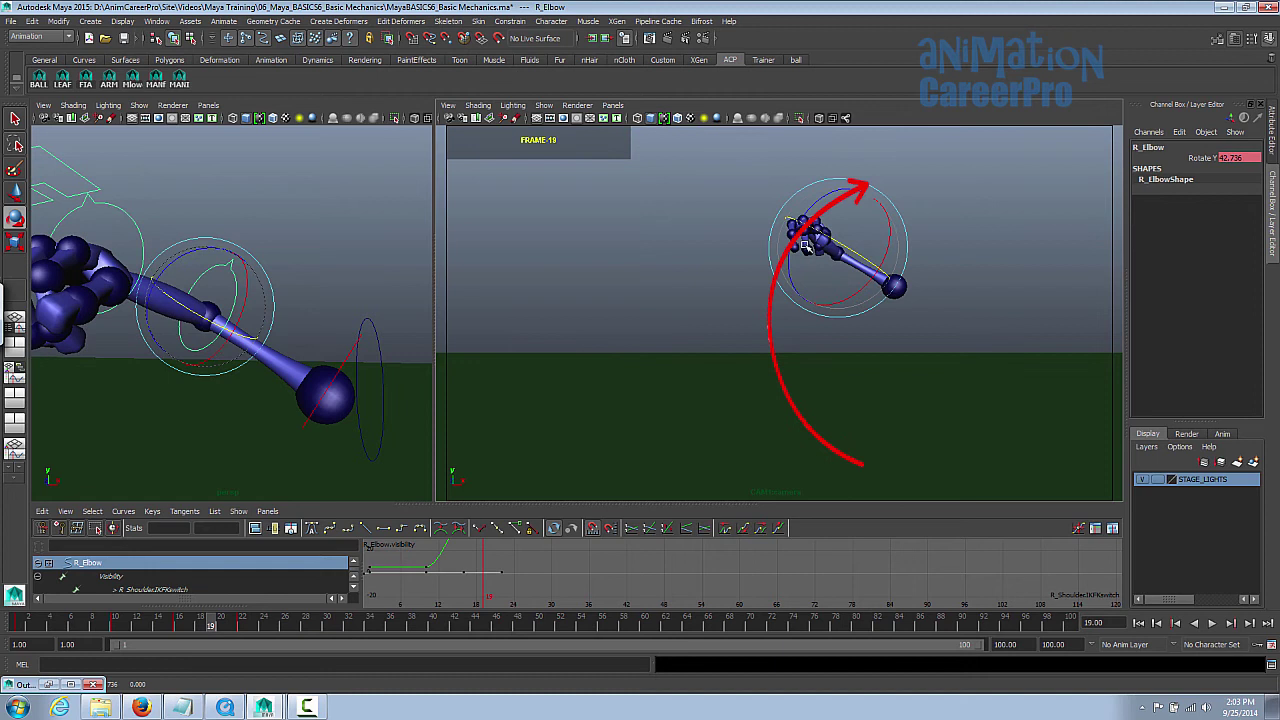
key("q")
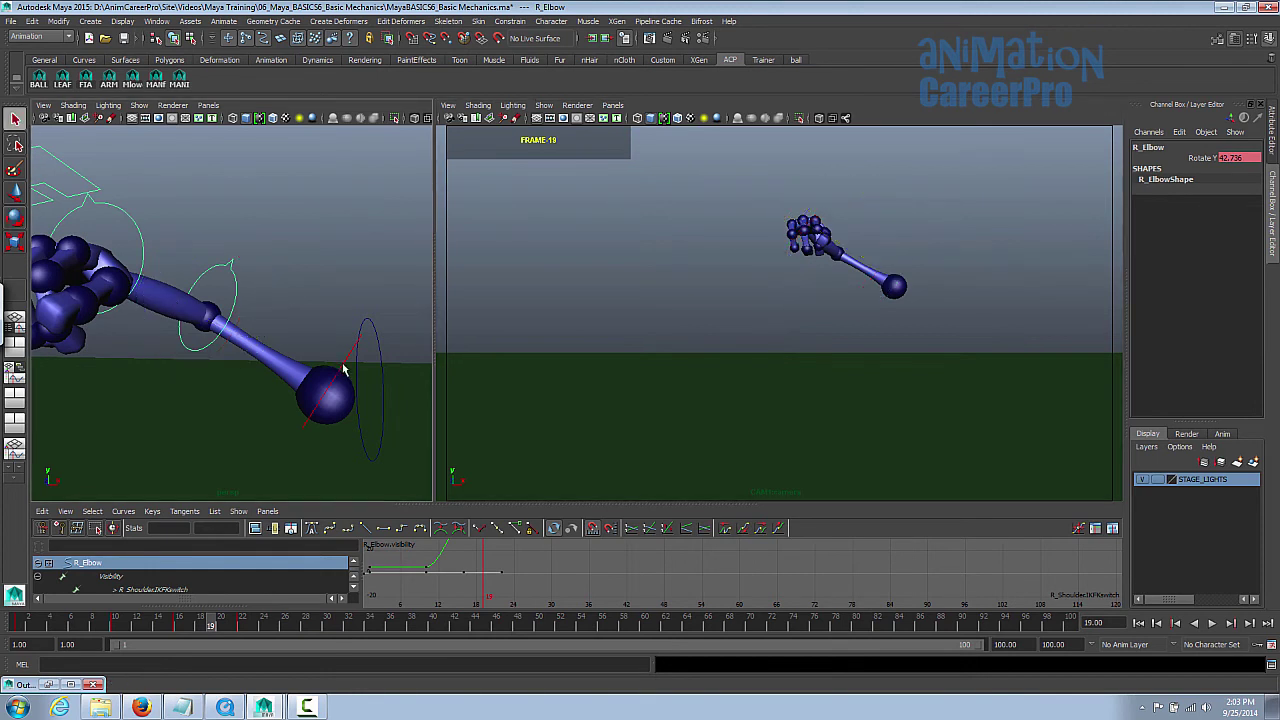
Step: Twist the R_Shoulder about X at frame 19 and rotate the R_Wrist to about -28.2, 12.5, -0.6 degrees
left_click(343, 366)
key("e")
left_click_drag(935, 245, 918, 290)
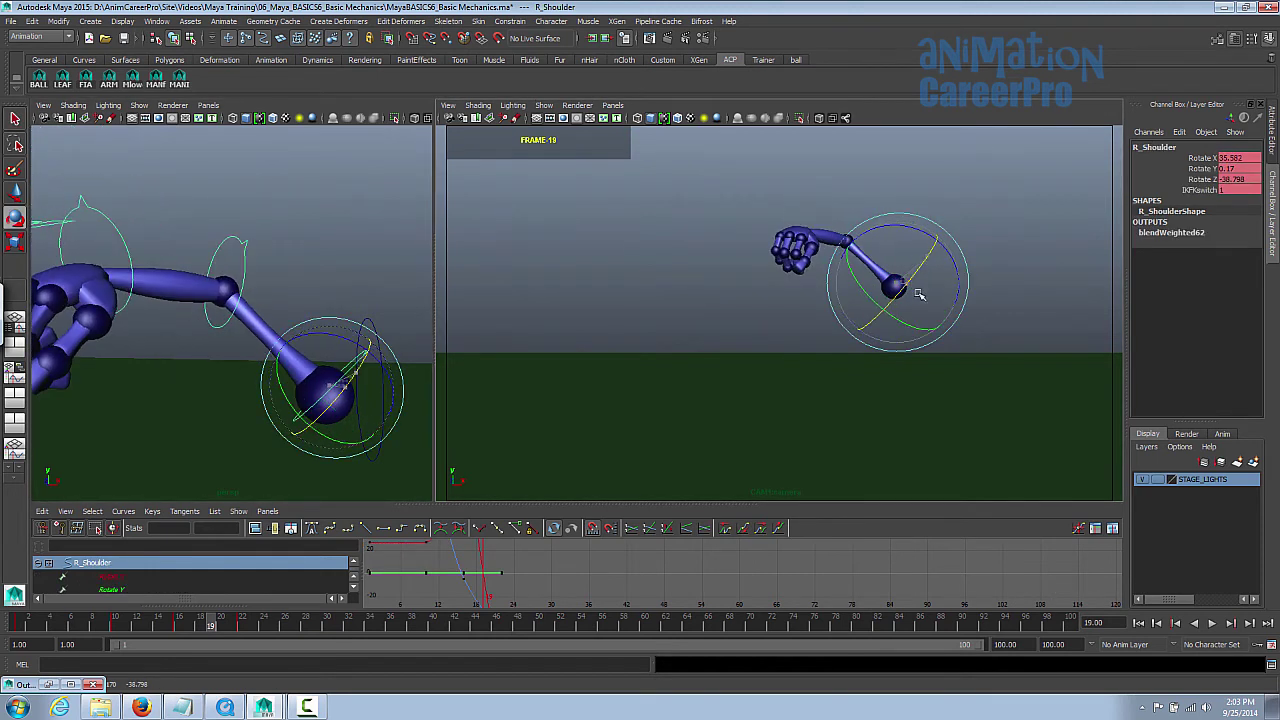
left_click(842, 224)
left_click_drag(842, 224, 805, 252)
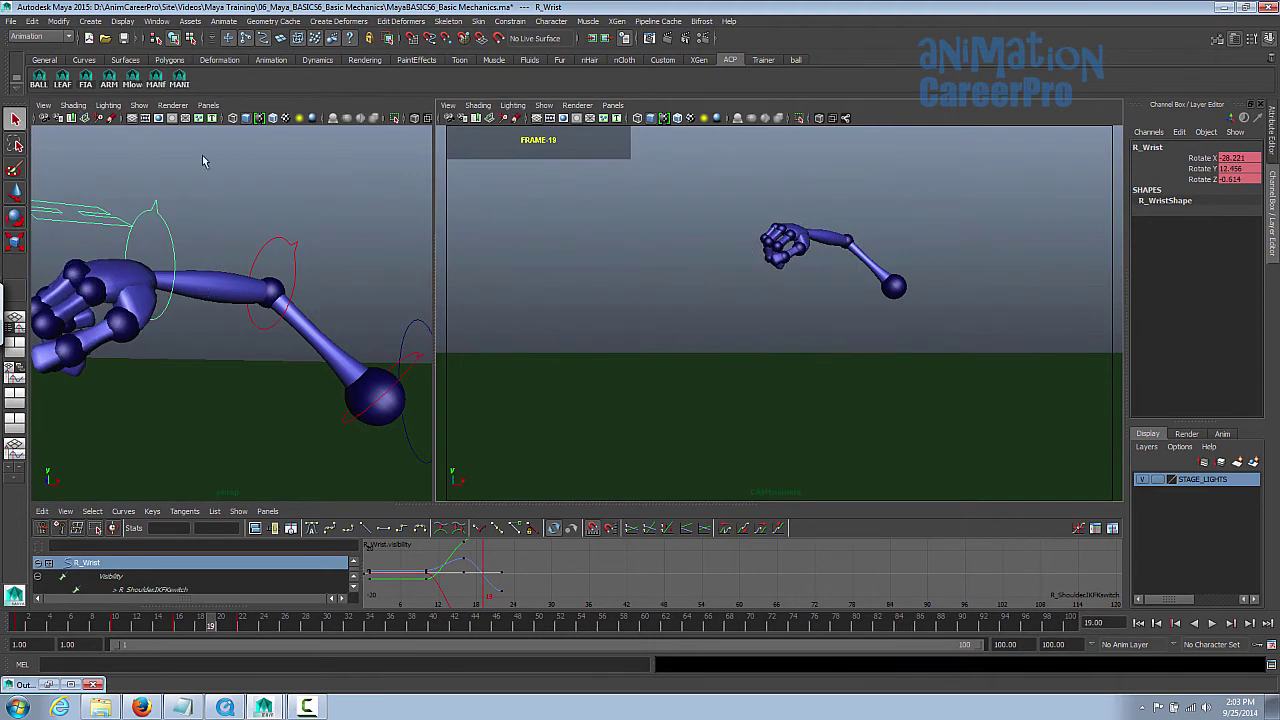
Step: Key all the arm controls at frame 19 and scrub around that frame to check the motion
left_click(366, 372)
key("s")
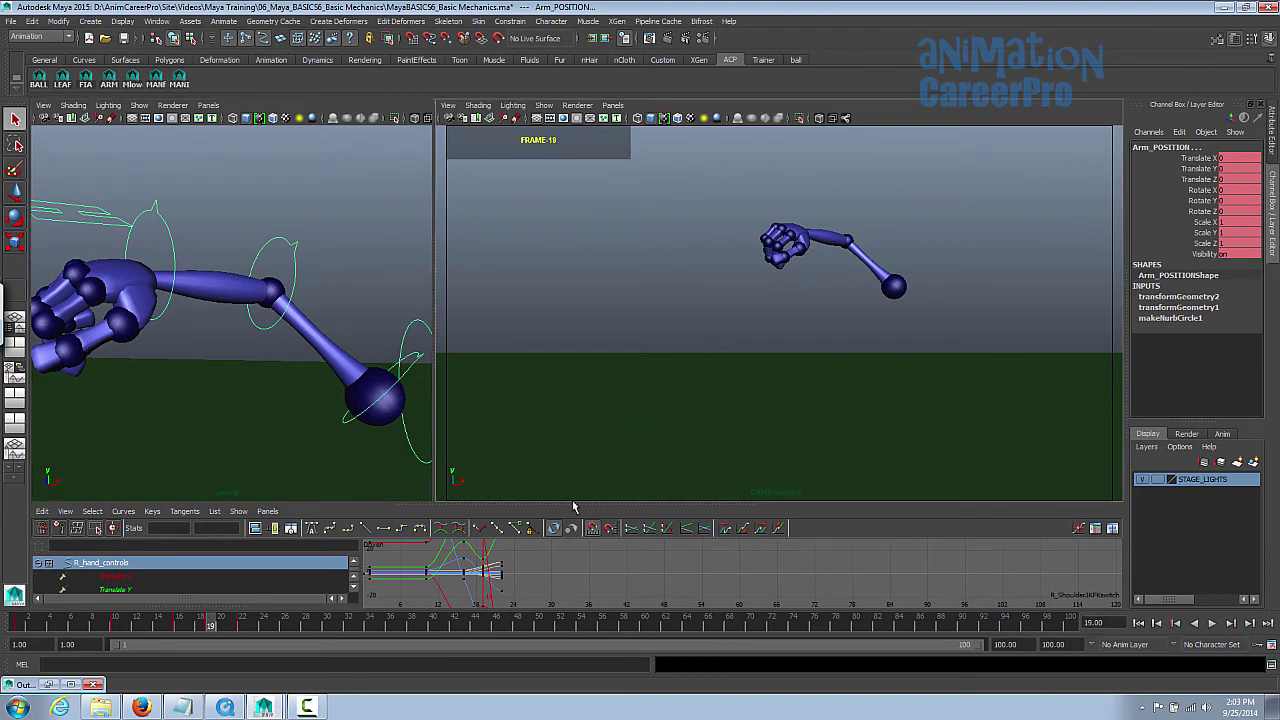
mouse_move(200, 627)
left_mouse_down()
mouse_move(186, 626)
mouse_move(244, 628)
mouse_move(189, 628)
mouse_move(218, 645)
left_mouse_up()
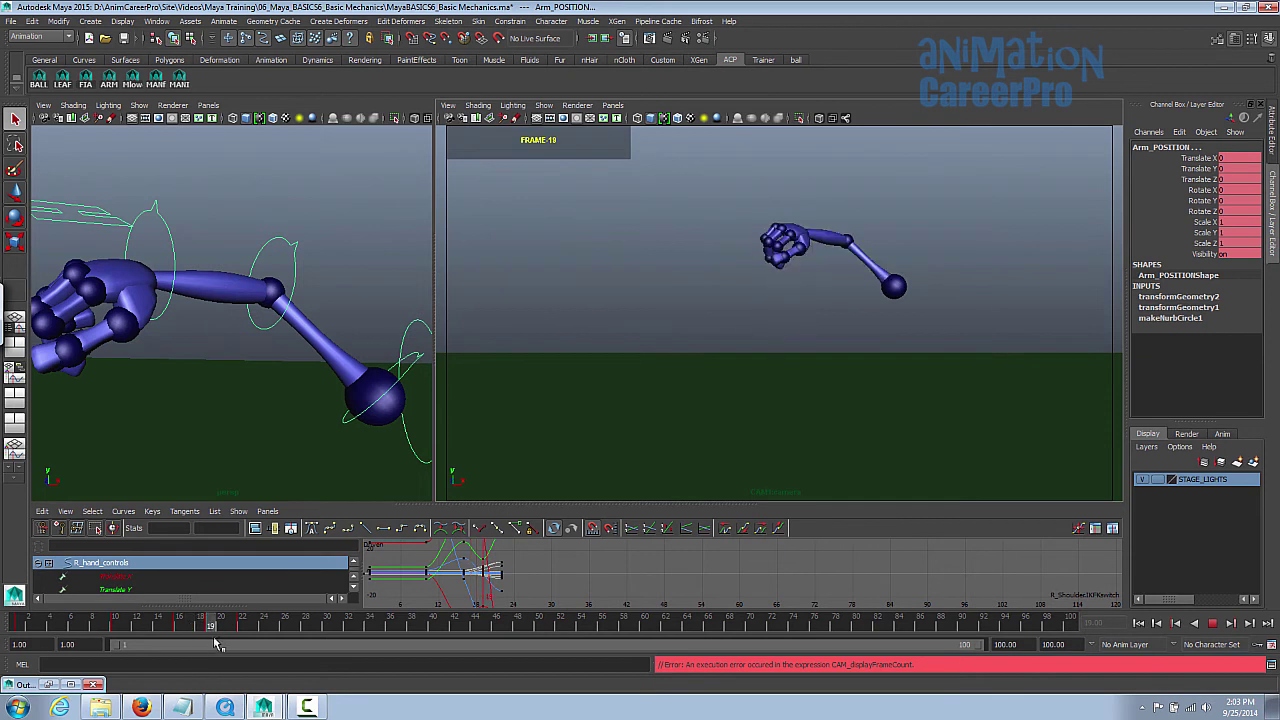
Step: Lower the upper arm slightly with the R_Shoulder control at frame 19 and key it
left_click(400, 383)
key("e")
left_click_drag(912, 215, 897, 222)
key("s")
Step: At frame 22, rotate the R_Shoulder control to about -52.6 degrees in Z to carry the arm further over
left_click_drag(209, 627, 249, 637)
key("alt+period")
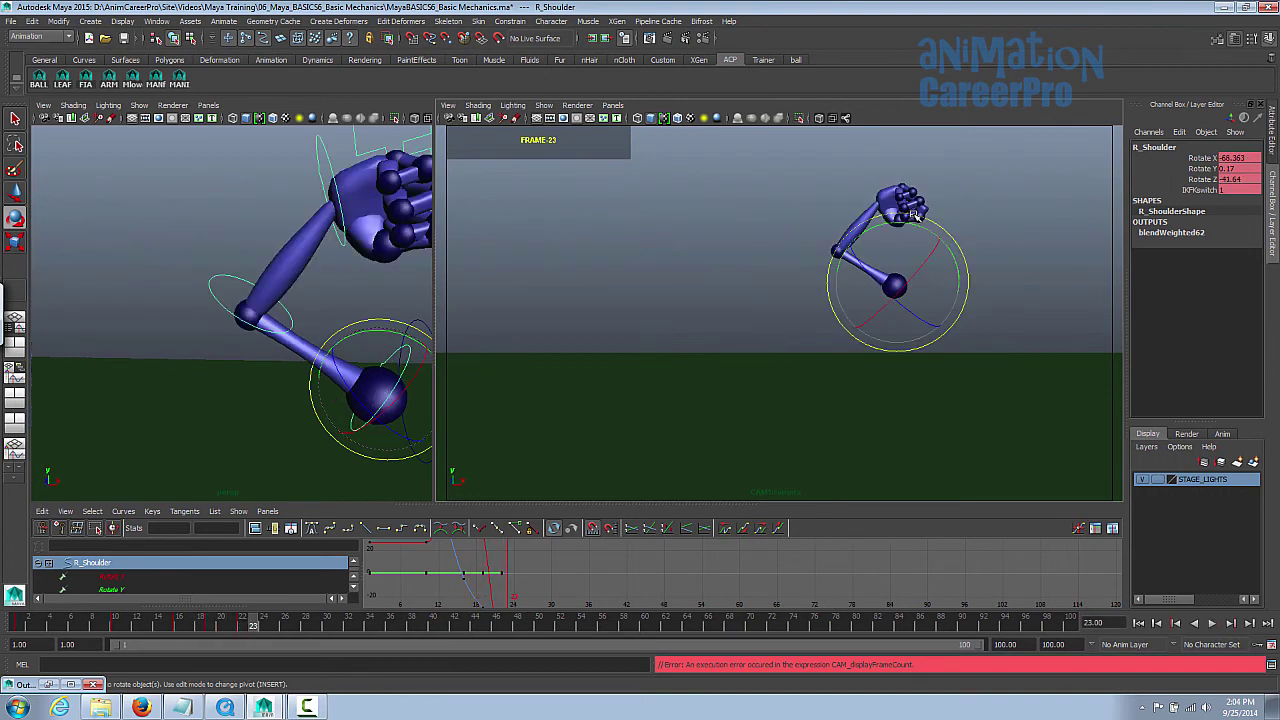
left_click(243, 626)
mouse_move(243, 625)
left_mouse_down()
mouse_move(181, 627)
mouse_move(243, 627)
left_mouse_up()
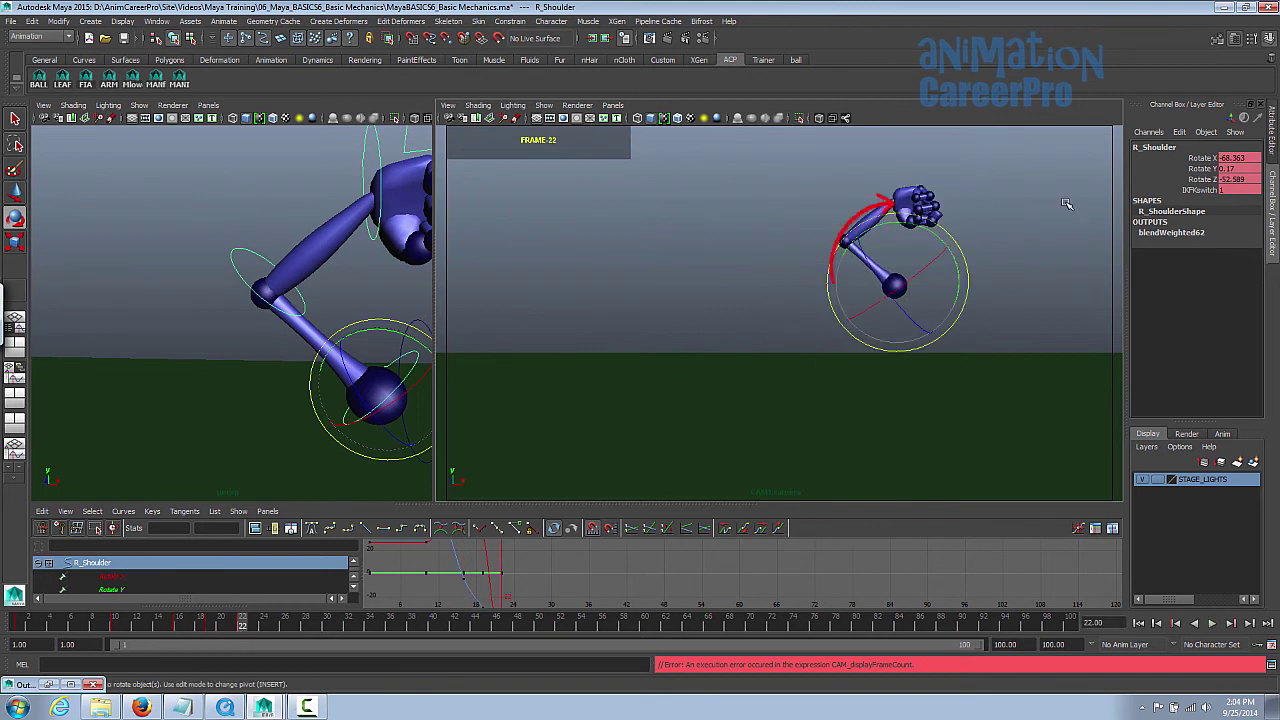
Step: Key the R_Shoulder at frame 29 to hold the raised pose and scrub from frame 22 to check it
mouse_move(180, 627)
left_mouse_down()
mouse_move(258, 630)
mouse_move(175, 642)
mouse_move(317, 629)
left_mouse_up()
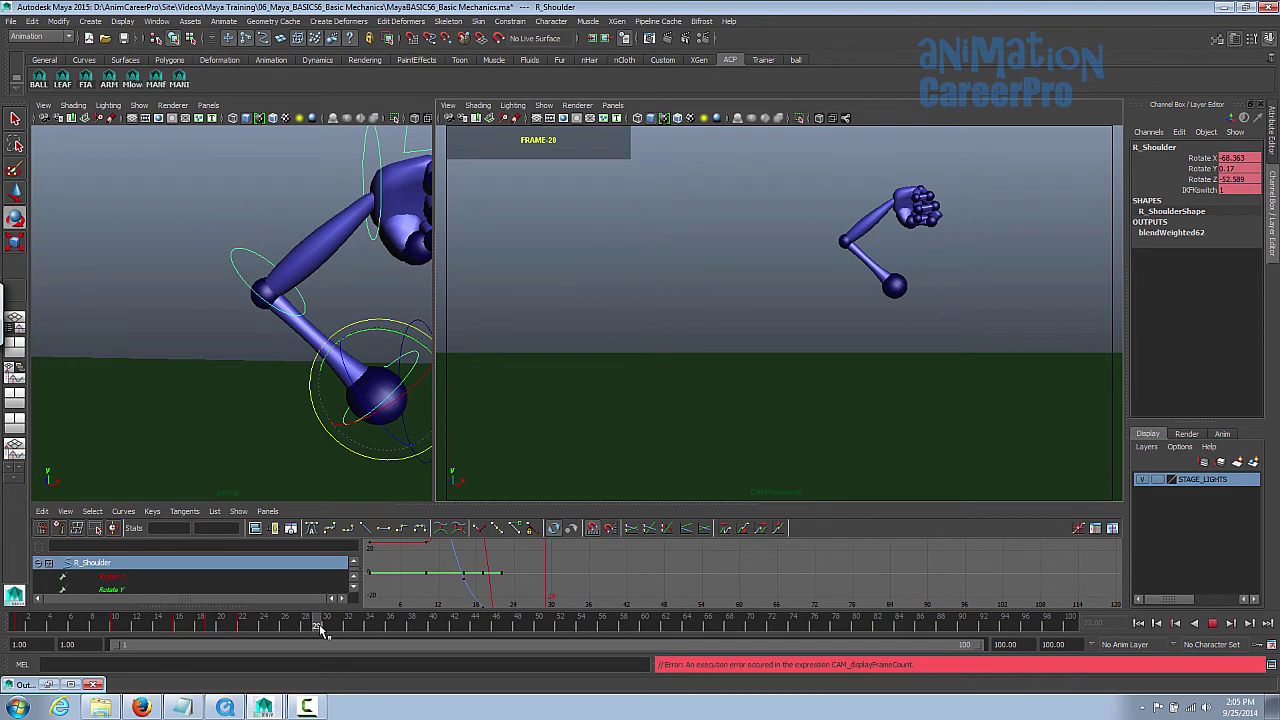
key("q")
key("e")
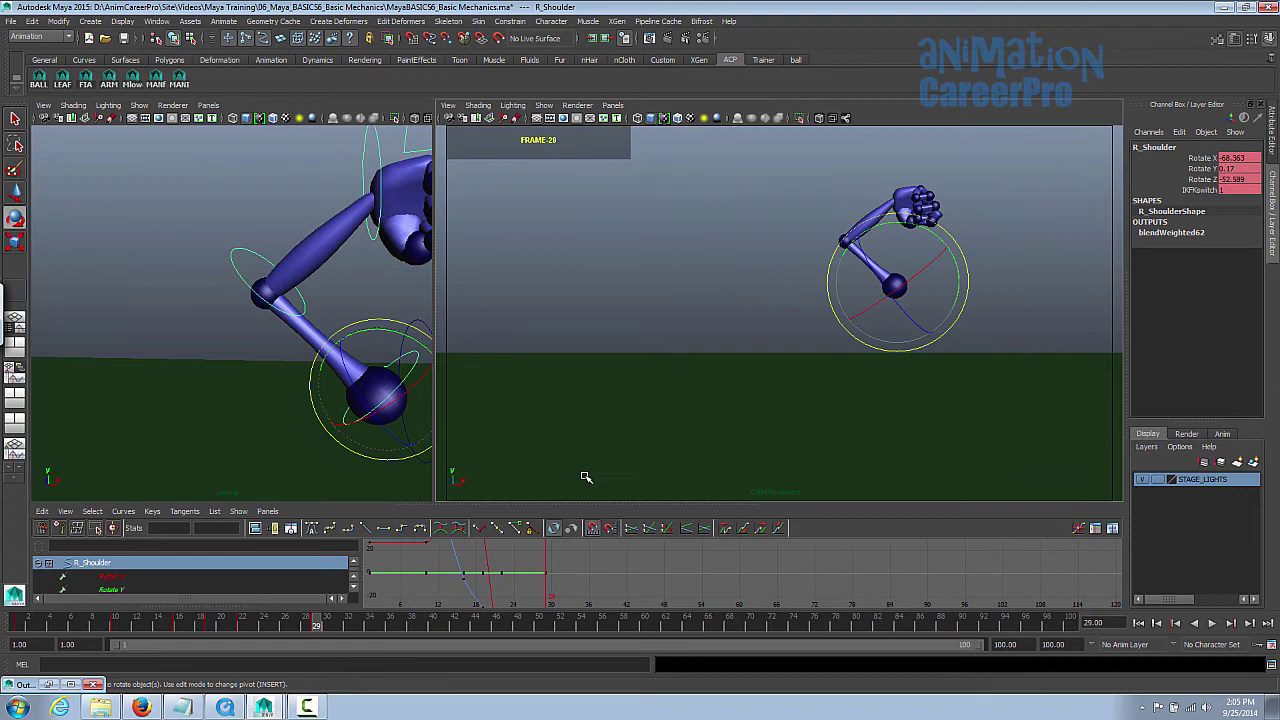
left_click_drag(243, 622, 311, 626)
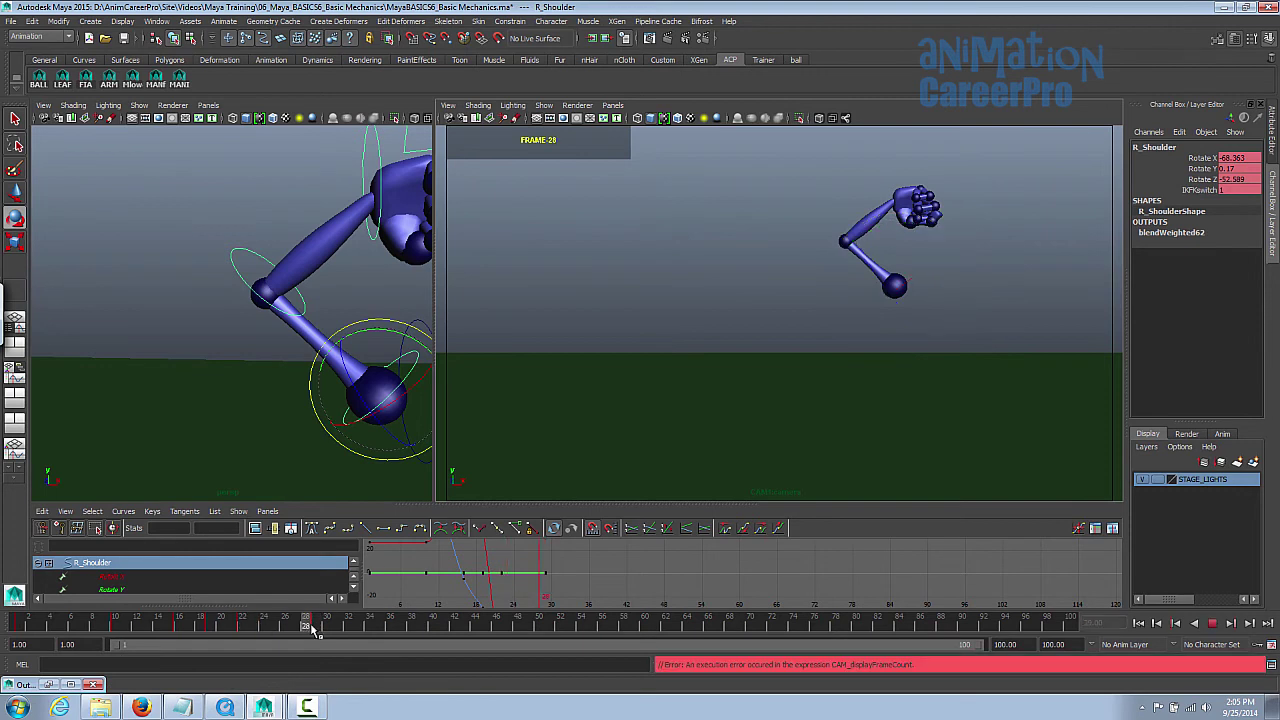
key("alt+v")
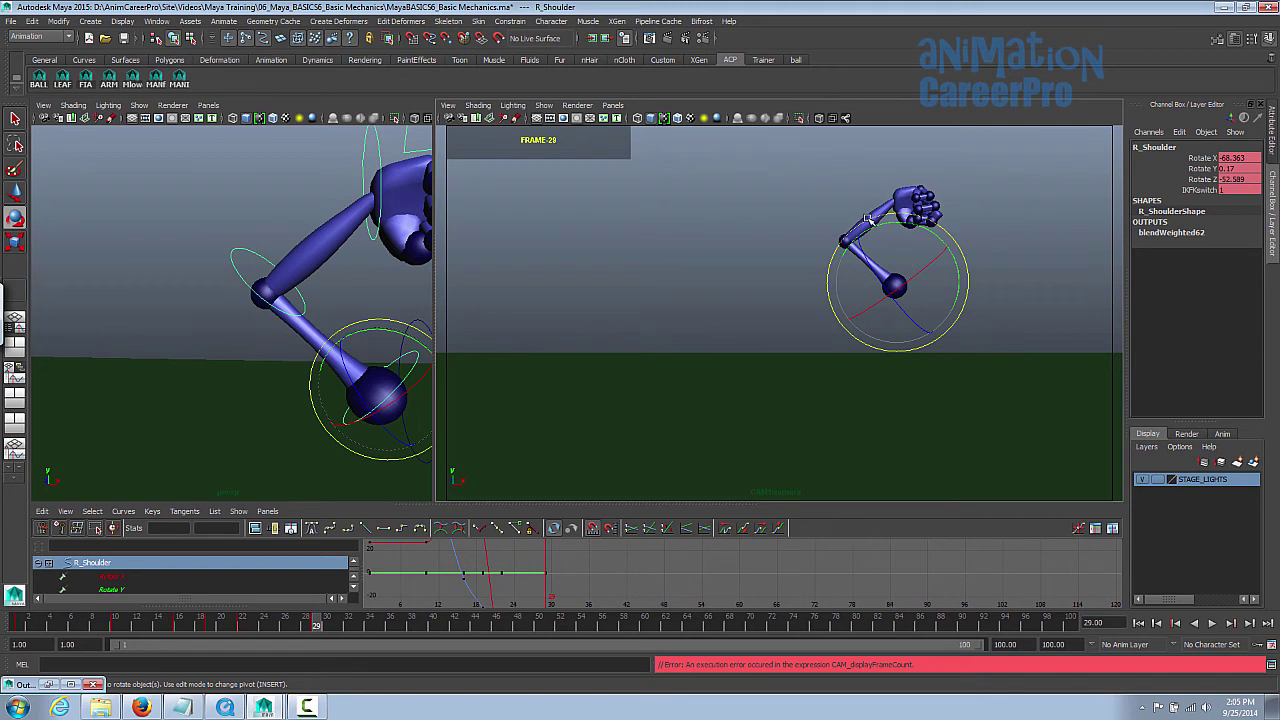
Step: At frame 29, rotate the R_Shoulder to about -58.7 degrees in Z and the R_Elbow to about 88.4 degrees in Y
left_click_drag(873, 219, 884, 218)
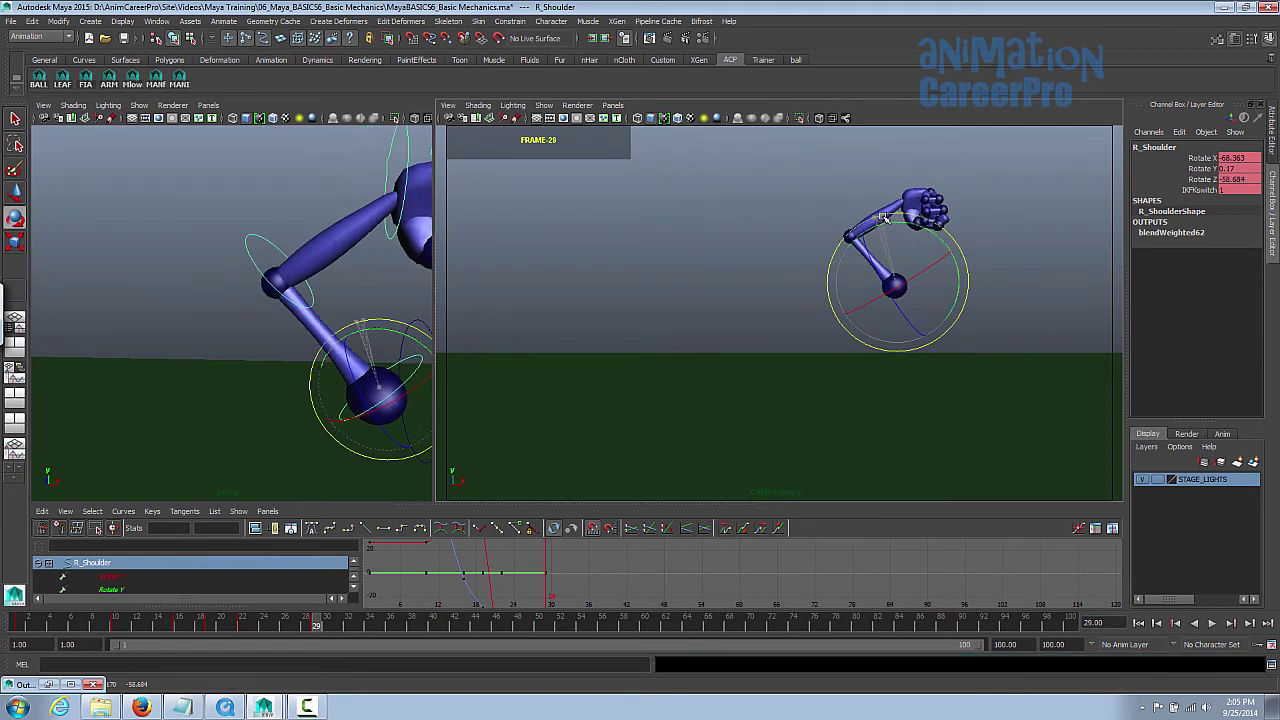
left_click(294, 261)
left_click_drag(879, 183, 897, 195)
key("q")
middle_click_drag(376, 267, 313, 284, "alt")
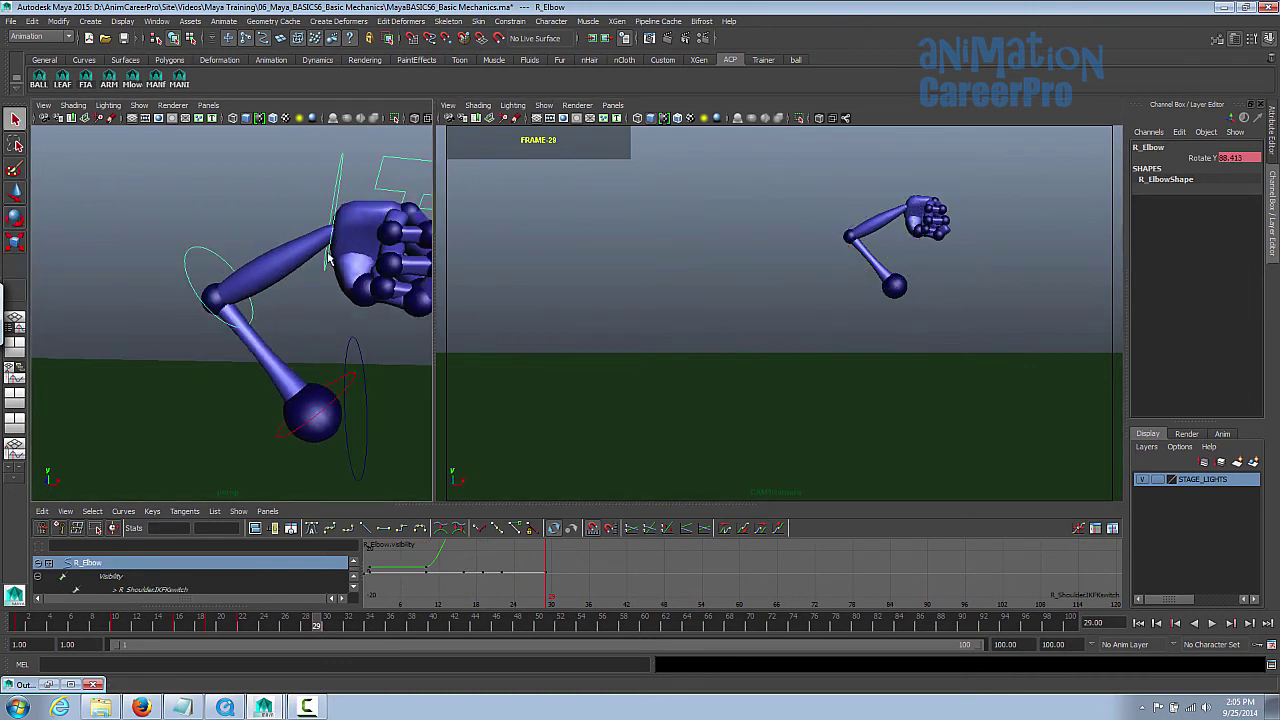
Step: Rotate the R_Wrist control at frame 29 to about -36.3, 39.7, -14.6 degrees
left_click(329, 256)
key("e")
left_click_drag(975, 170, 978, 174)
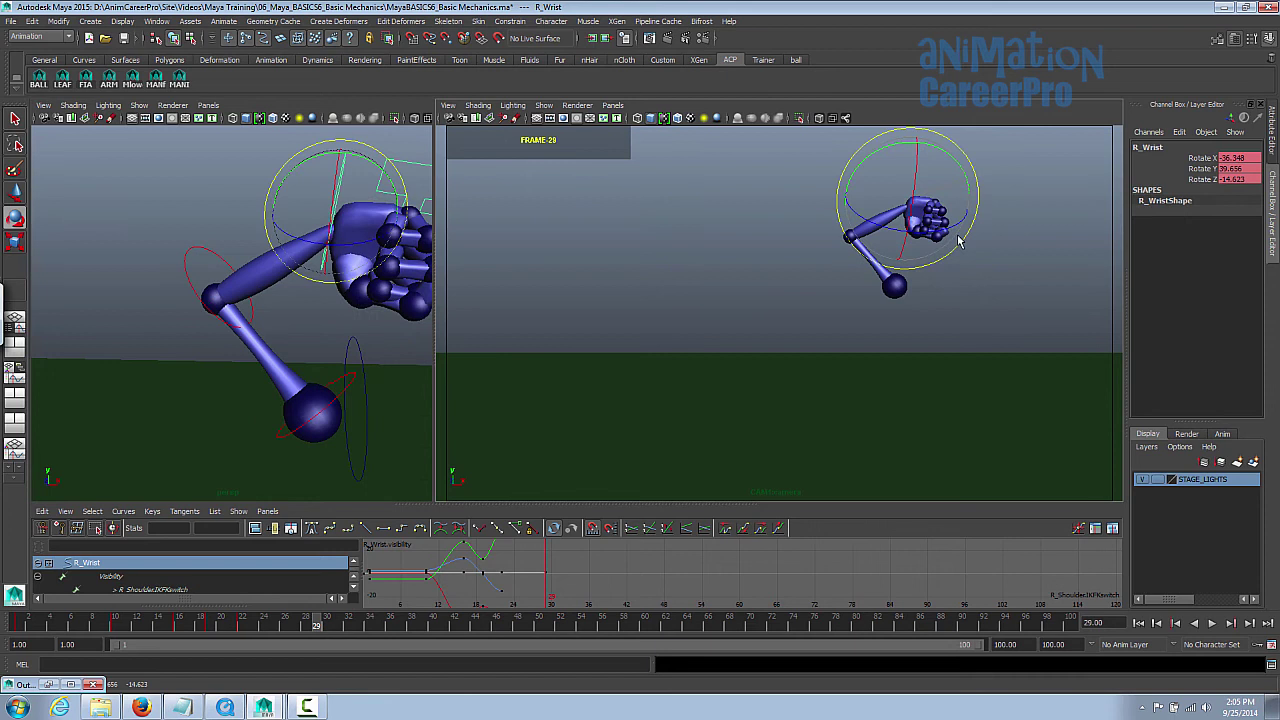
key("q")
Step: Key all the arm controls at frame 29 and play the animation from the start
left_click(157, 86)
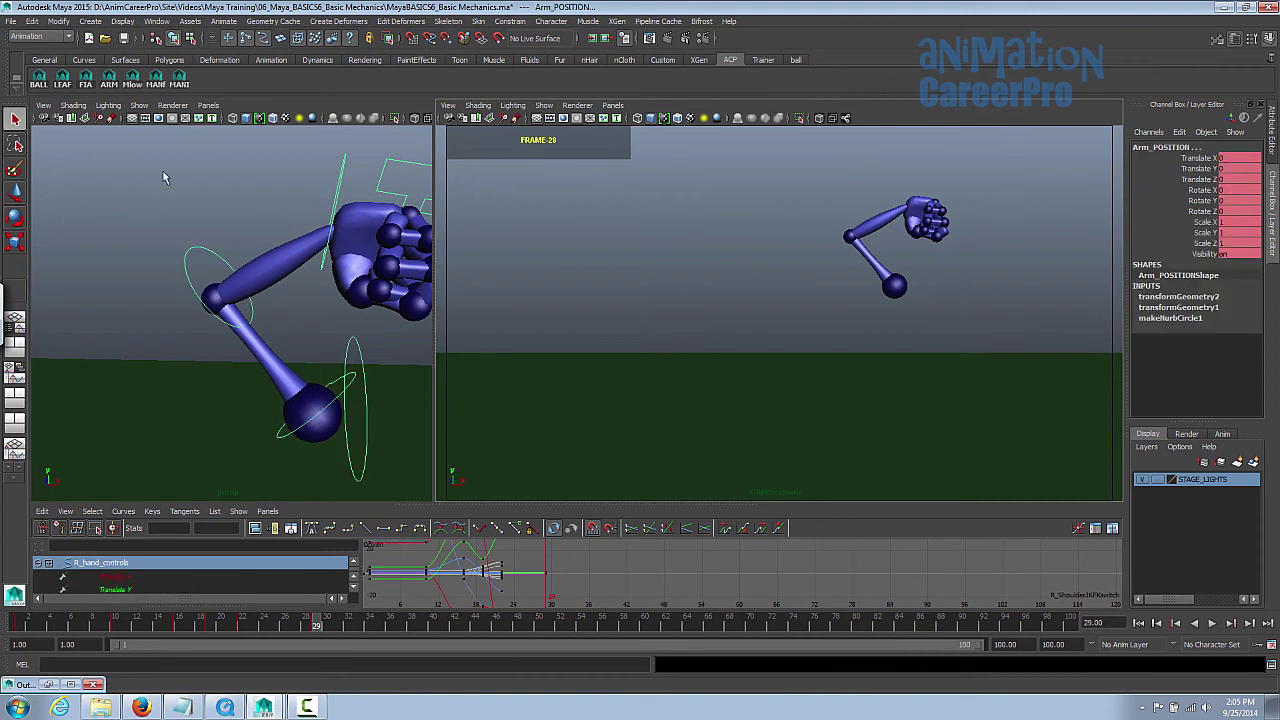
key("s")
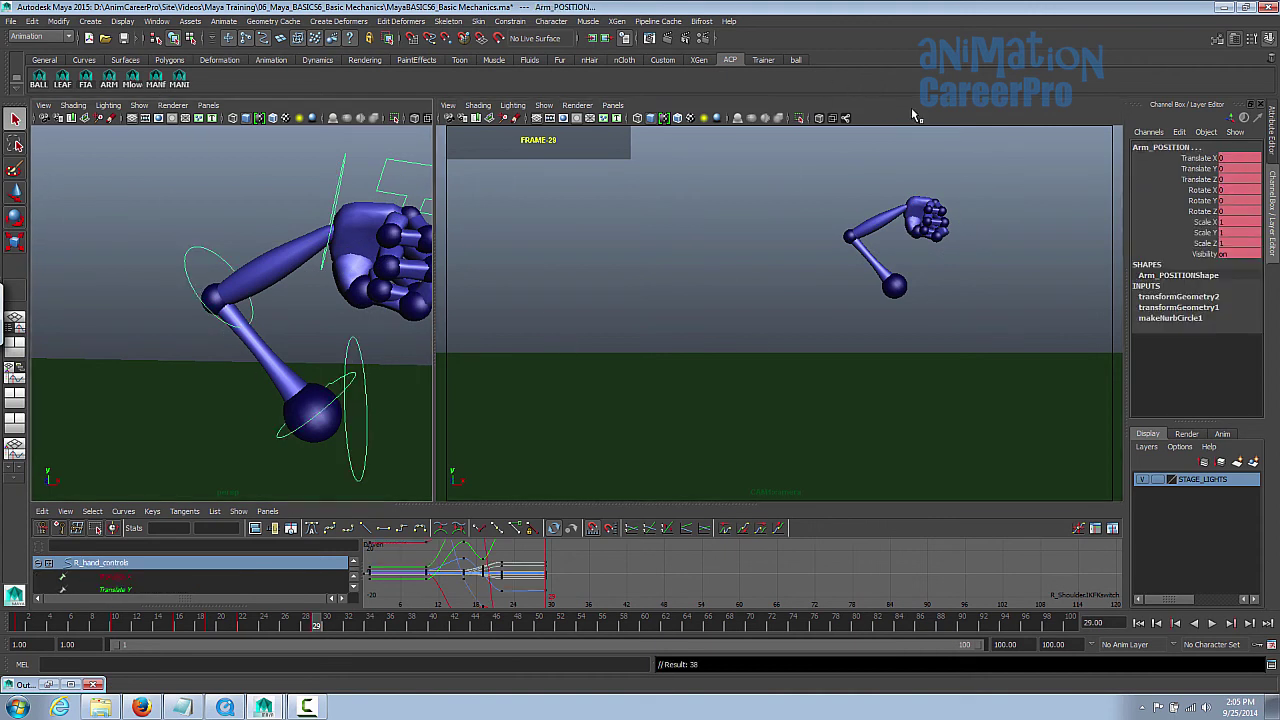
left_click_drag(318, 626, 20, 626)
left_click(1213, 625)
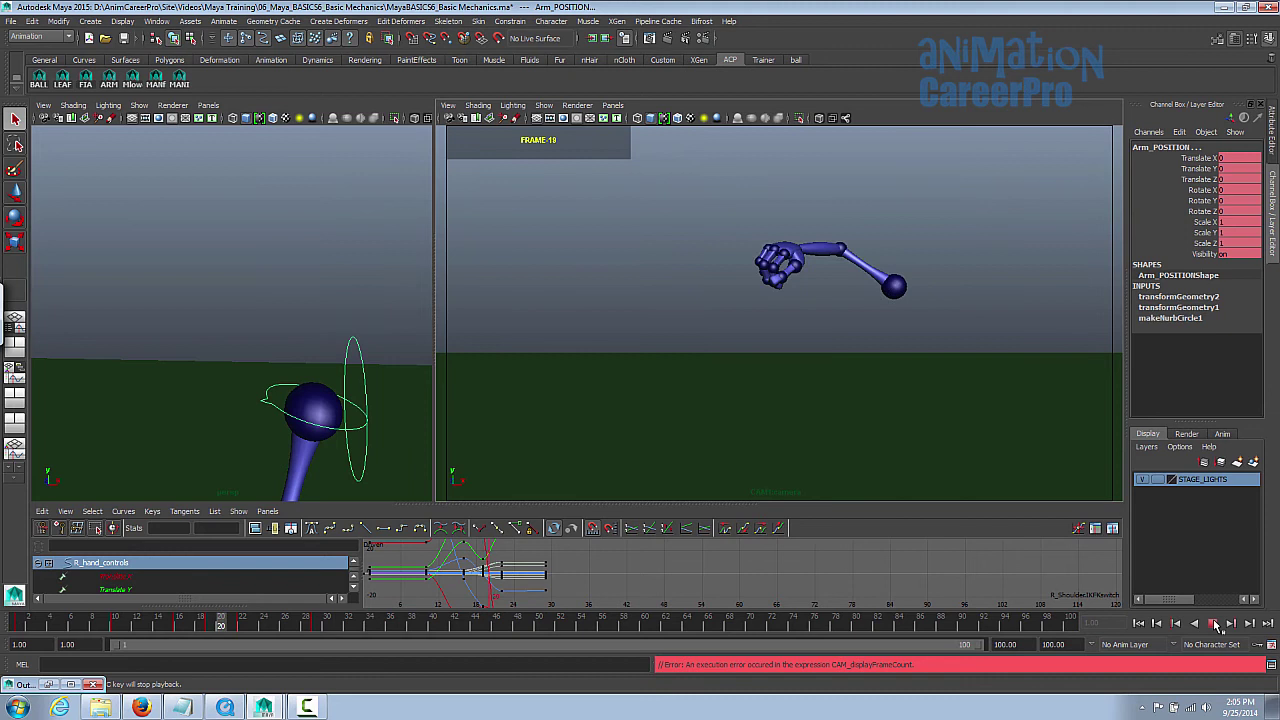
Step: Key all the arm controls at frame 32 to hold the settled pose, and scrub to check the hold
left_click(349, 628)
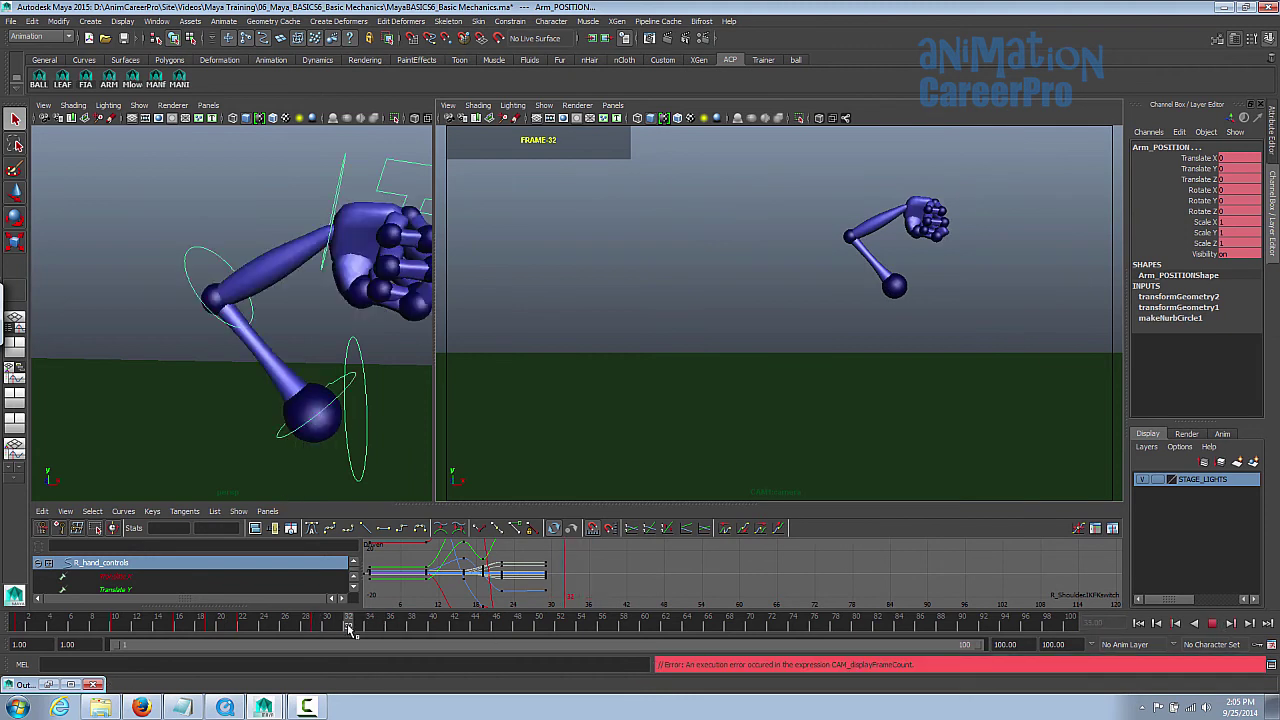
key("s")
left_click_drag(349, 627, 298, 640)
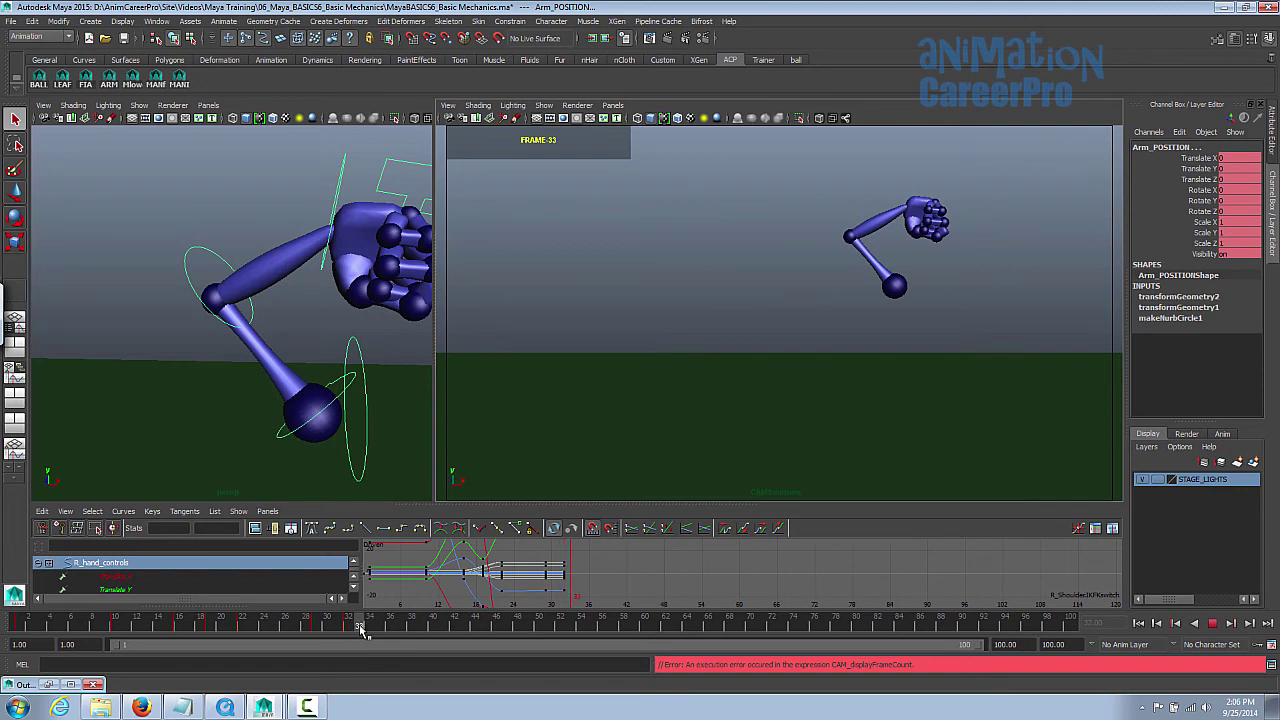
Step: At frame 36, rotate the R_Shoulder control back slightly to about -1.4 degrees in Y and -54.8 in Z
key("alt+v")
left_click(850, 247)
key("e")
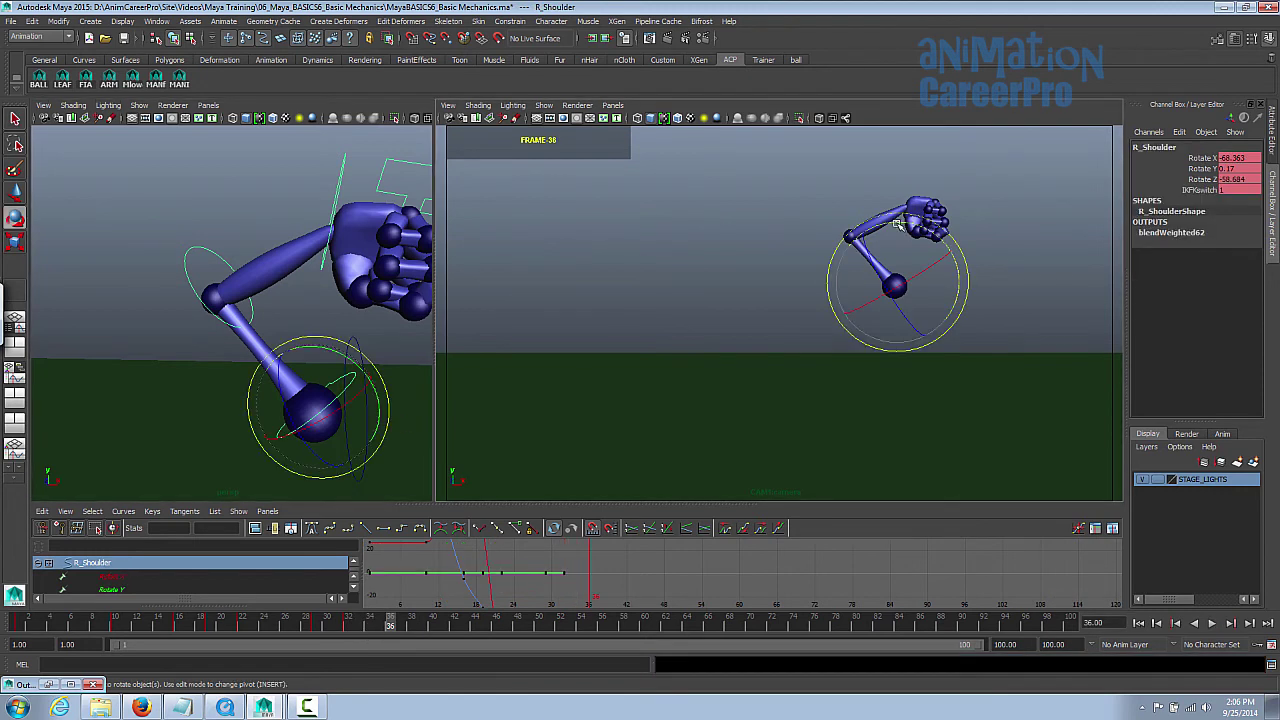
left_click_drag(905, 223, 899, 223)
key("q")
key("e")
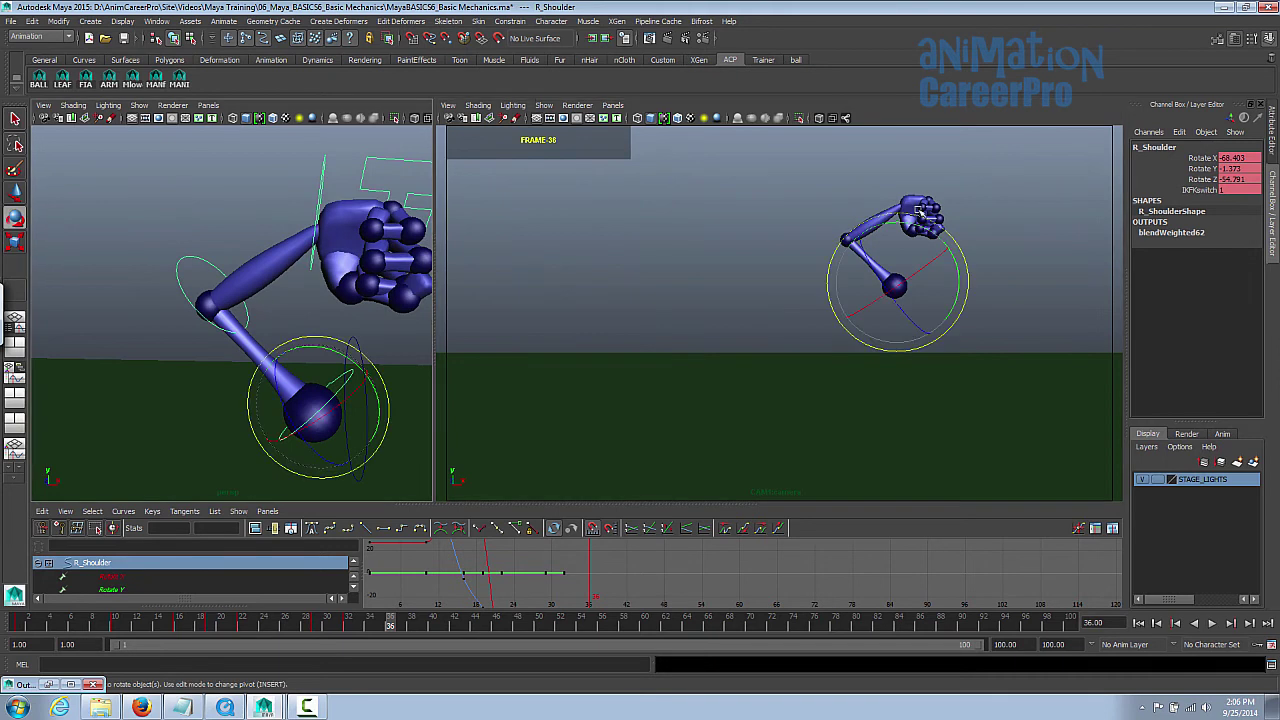
Step: At frame 36, rotate the R_Elbow control to about 85.7 degrees in Y and adjust the R_Wrist rotation
key("q")
left_click(249, 315)
key("e")
left_click_drag(886, 187, 880, 183)
key("q")
left_click(317, 185)
key("e")
left_click_drag(941, 153, 948, 161)
left_click_drag(931, 228, 923, 231)
Step: Rotate the R_Shoulder control at frame 36 to about -66.3, -1.4, -54.6 degrees
key("q")
left_click(350, 375)
key("e")
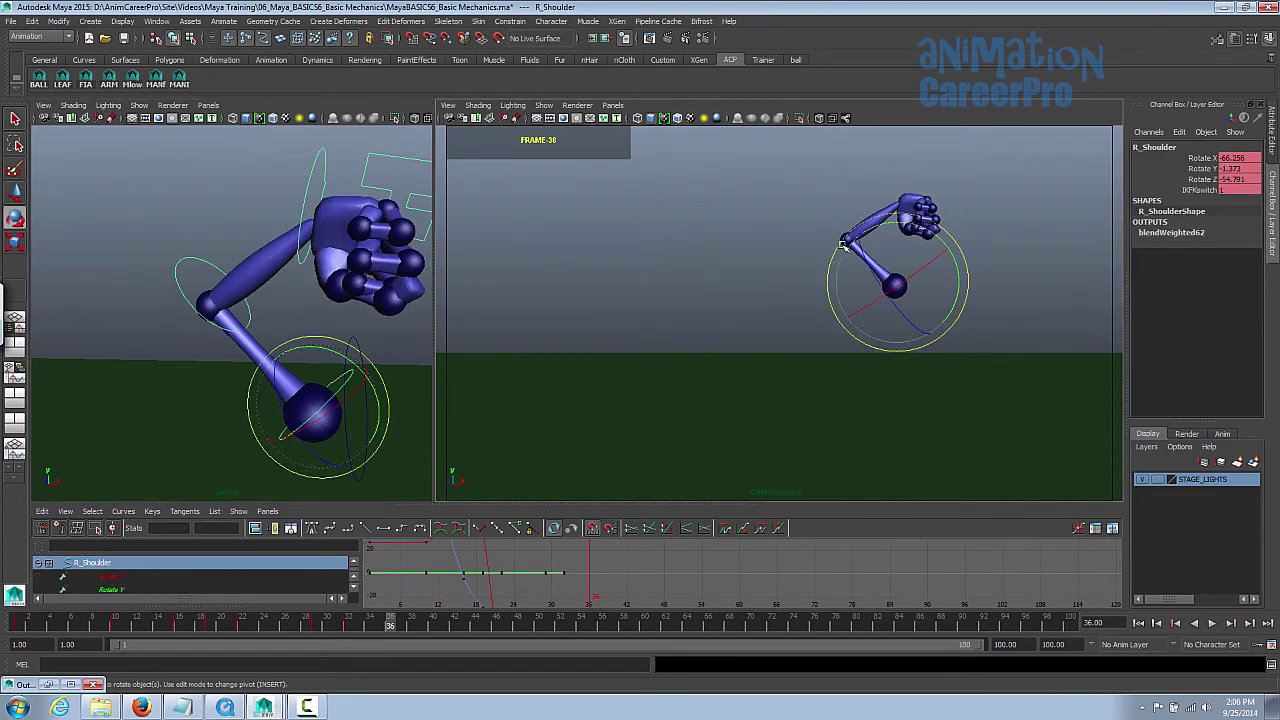
left_click_drag(909, 213, 907, 215)
Step: Rotate the R_Elbow control at frame 36 to about 91 degrees in Y
key("q")
left_click(210, 268)
key("e")
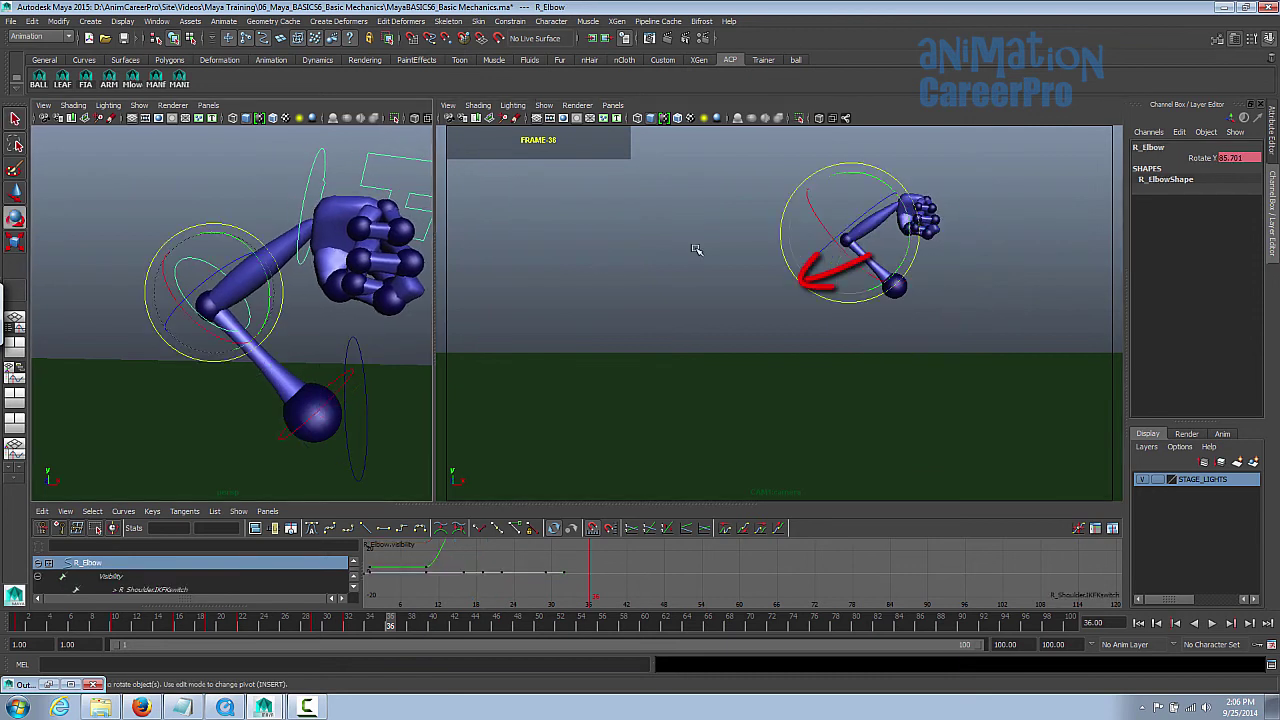
left_click_drag(853, 163, 860, 170)
key("q")
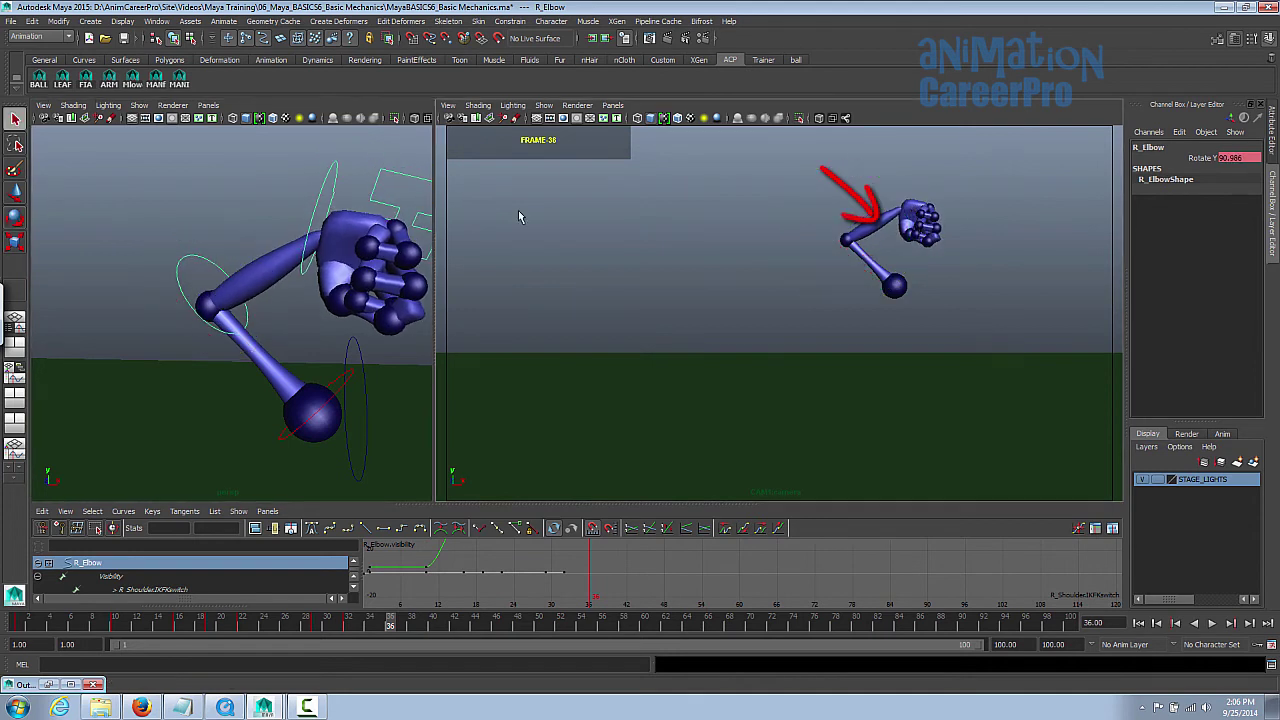
Step: Rotate the R_Wrist control at frame 36 to about -30.7, 51.6, -8.1 degrees
left_click(323, 183)
key("e")
left_click_drag(920, 147, 924, 145)
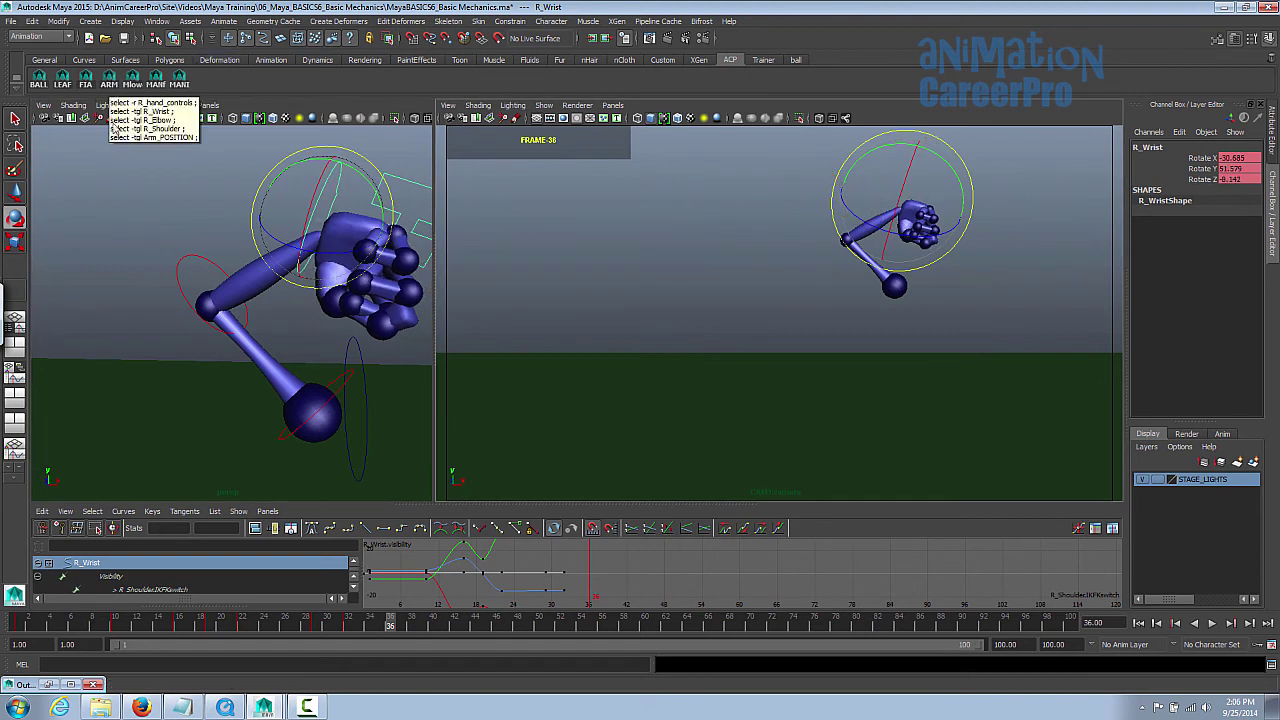
Step: Key all the arm controls at frame 36, play the animation and scrub back through the preceding frames
left_click(117, 85)
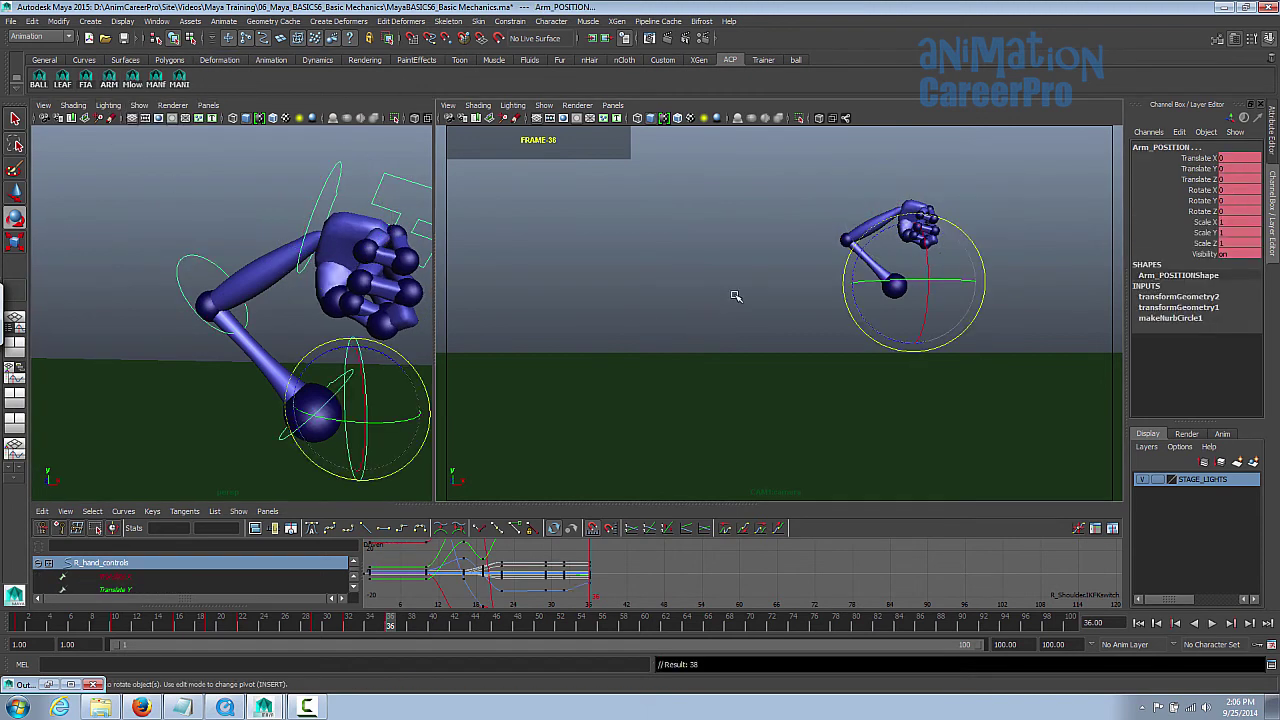
key("alt+v")
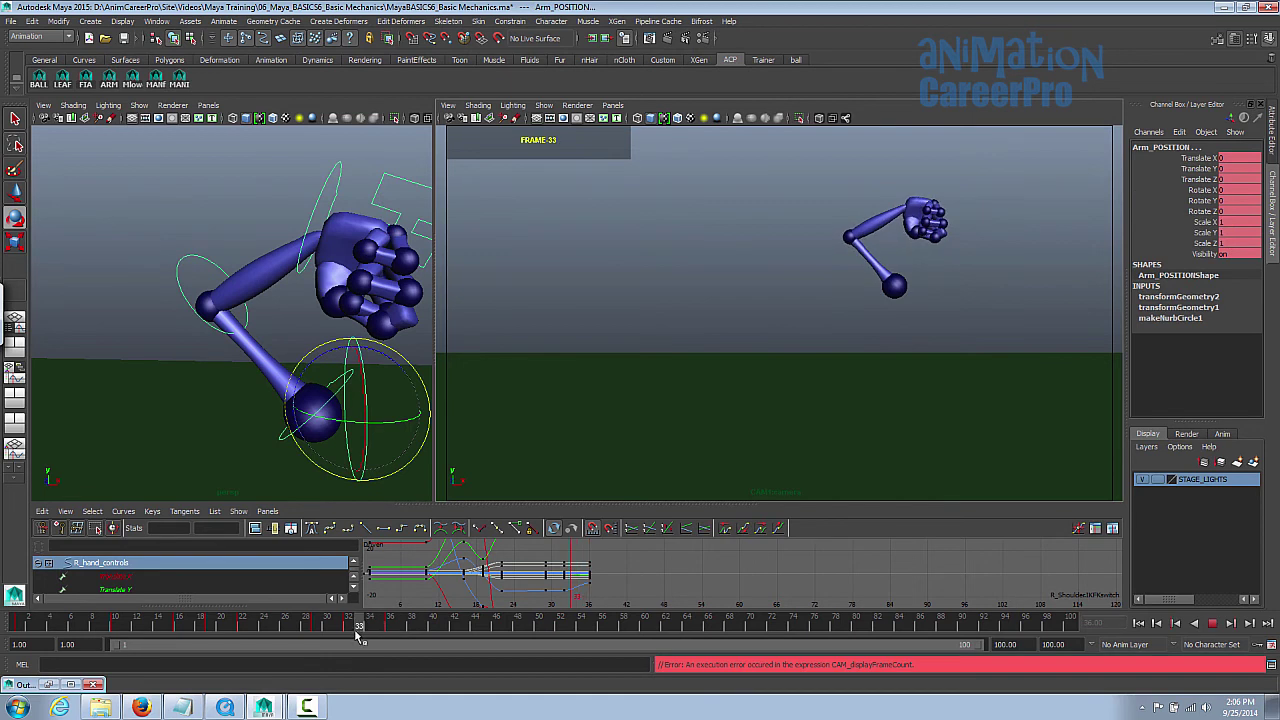
mouse_move(376, 641)
left_mouse_down()
mouse_move(345, 640)
mouse_move(395, 637)
mouse_move(287, 638)
left_mouse_up()
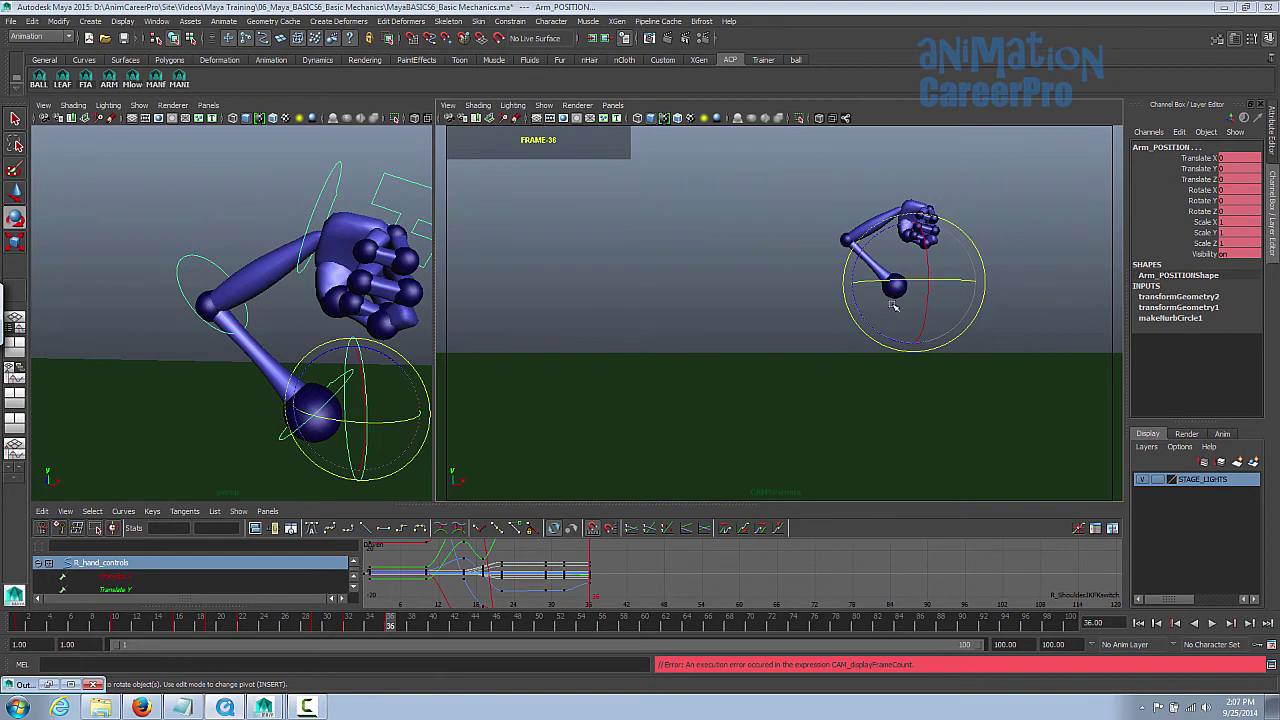
Step: Return to frame 36, lower the forearm by rotating R_Elbow to about 97.1 degrees in Y, and key it
mouse_move(388, 617)
left_mouse_down()
mouse_move(319, 627)
mouse_move(405, 635)
mouse_move(391, 624)
left_mouse_up()
left_click(224, 276)
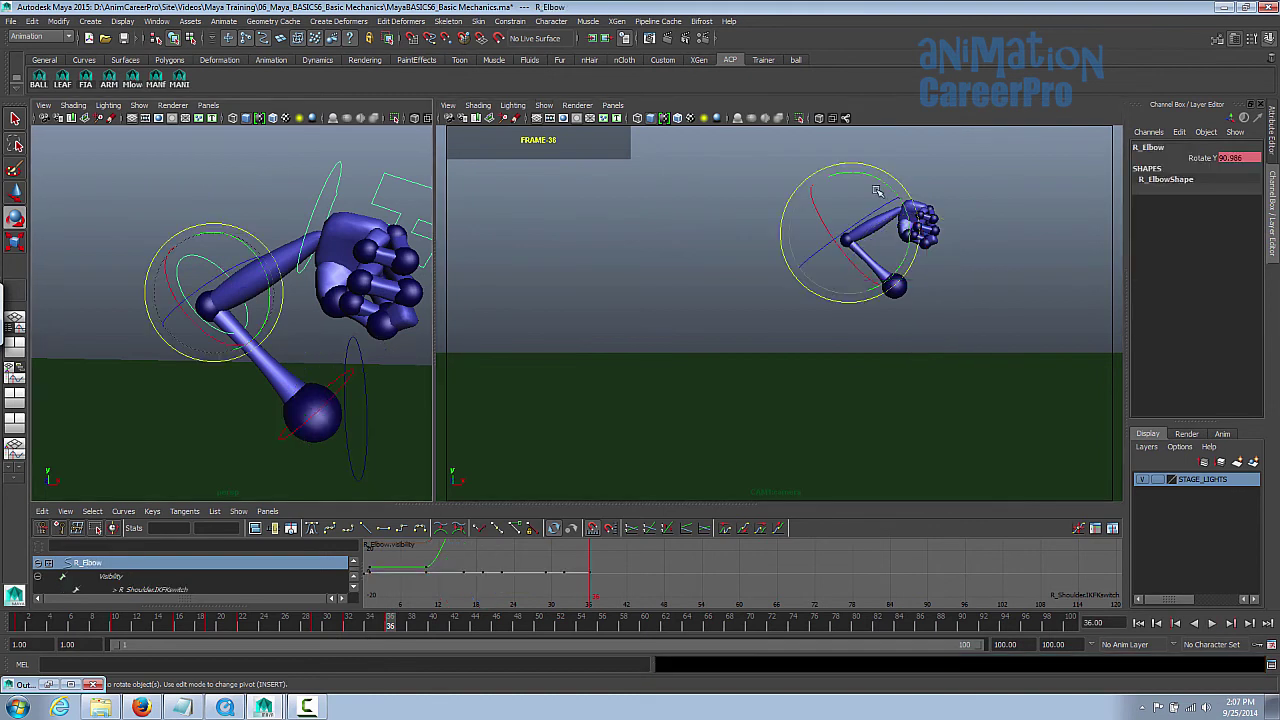
left_click_drag(884, 180, 891, 192)
key("s")
Step: Go to frame 43 and rotate the R_Shoulder control to swing the upper arm down toward horizontal
left_click(455, 622)
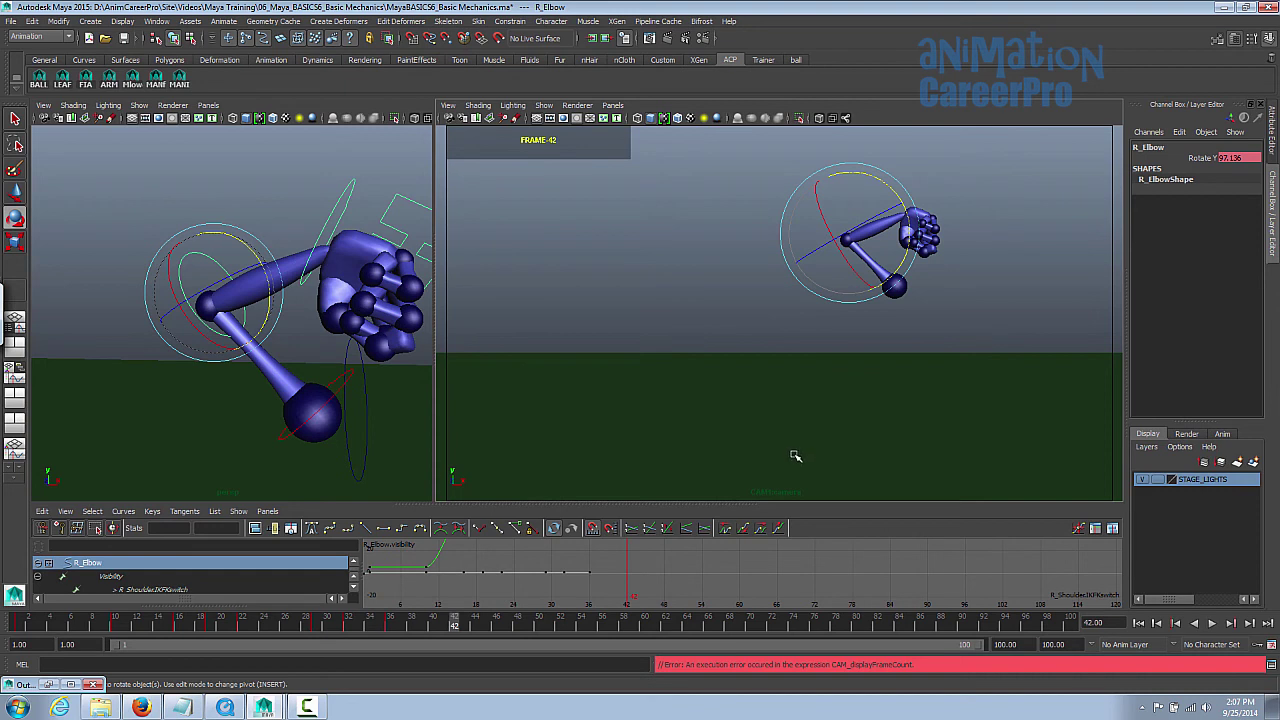
key("period")
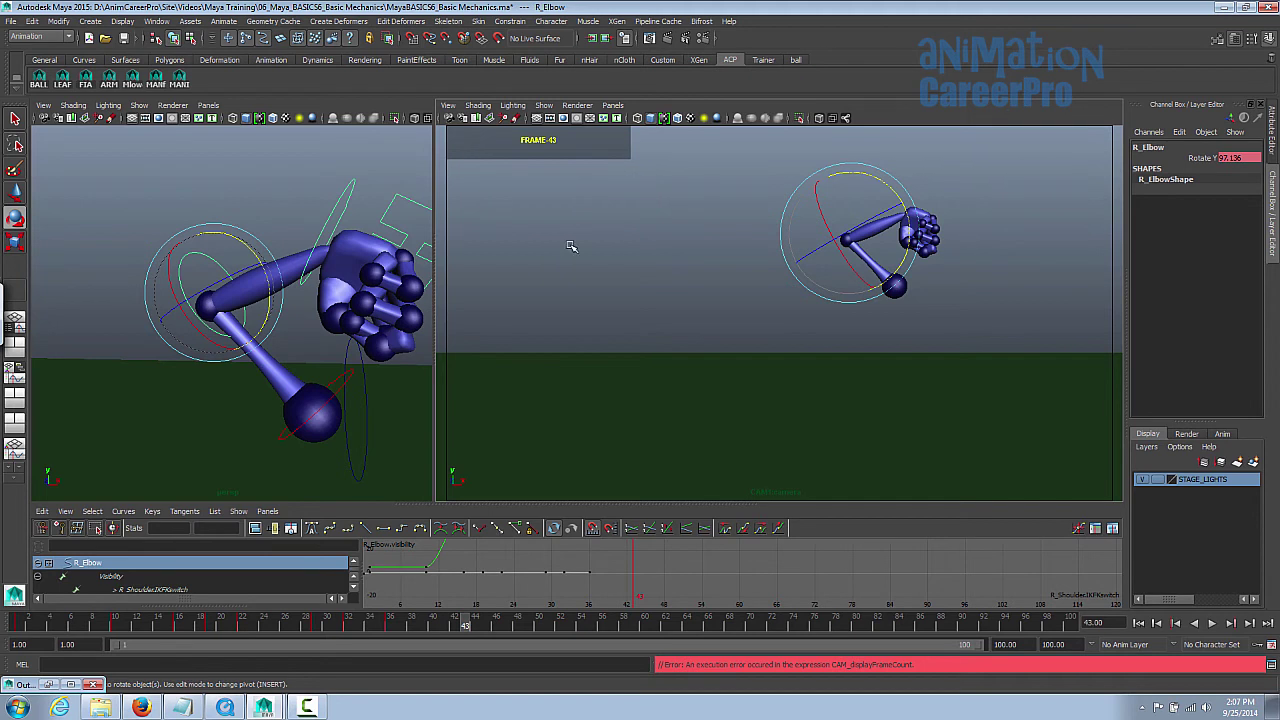
key("q")
left_click(279, 398)
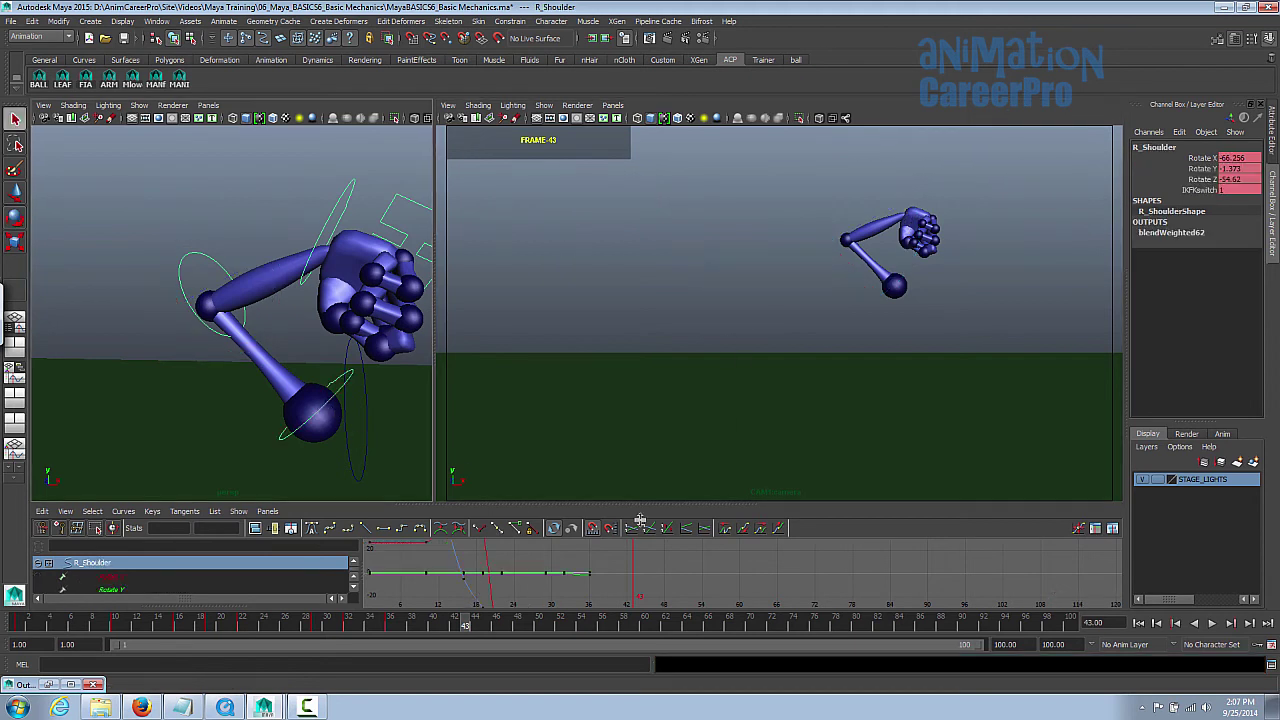
key("e")
left_click_drag(910, 228, 864, 243)
left_click_drag(905, 297, 655, 249)
Step: Straighten the arm horizontally at frame 43 with the elbow, and rotate R_Wrist to about 49.2, 17.8, 6.5 degrees
key("q")
left_click(200, 408)
key("e")
middle_click_drag(138, 359, 203, 337, "alt")
left_click(172, 347)
left_click_drag(836, 319, 840, 248)
left_click_drag(116, 390, 117, 440)
Step: Extend the index finger into a pointing pose at frame 43 by setting Index to -0.9 and Index Bend to 0.8 on R_hand_controls
key("ctrl+z")
key("ctrl+z")
key("ctrl+z")
key("ctrl+z")
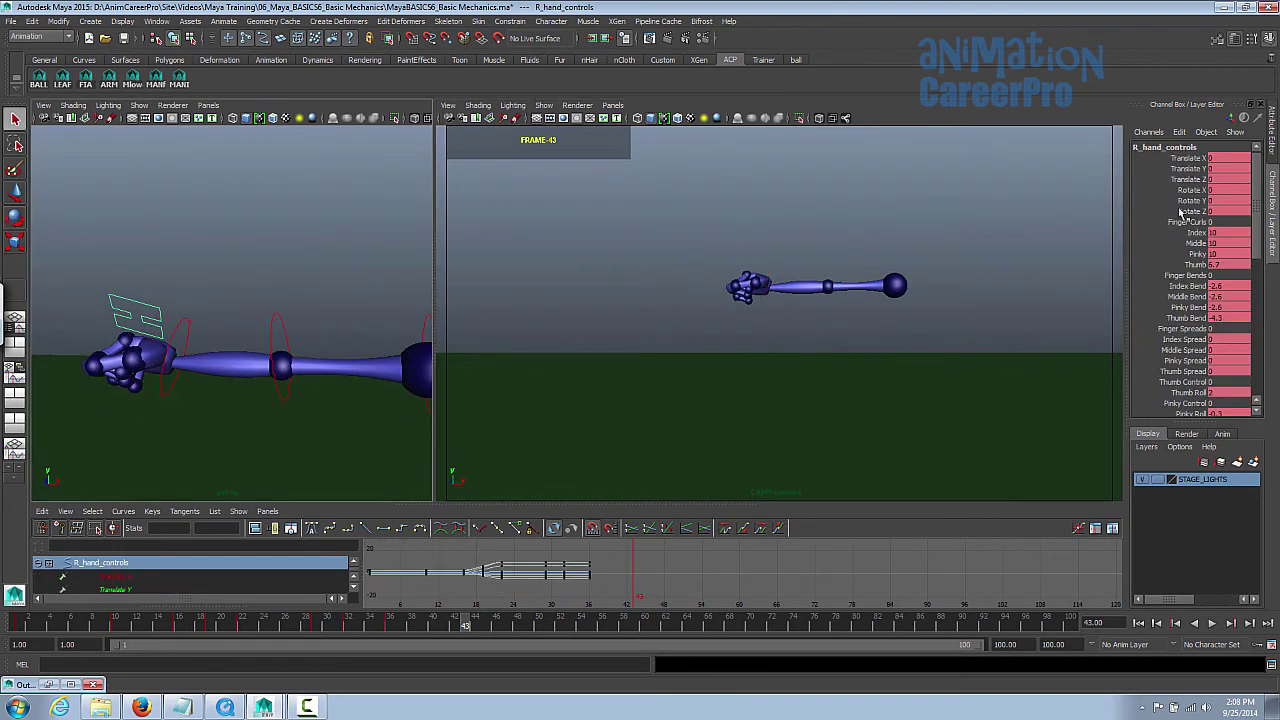
key("ctrl+z")
key("ctrl+z")
key("ctrl+z")
key("ctrl+z")
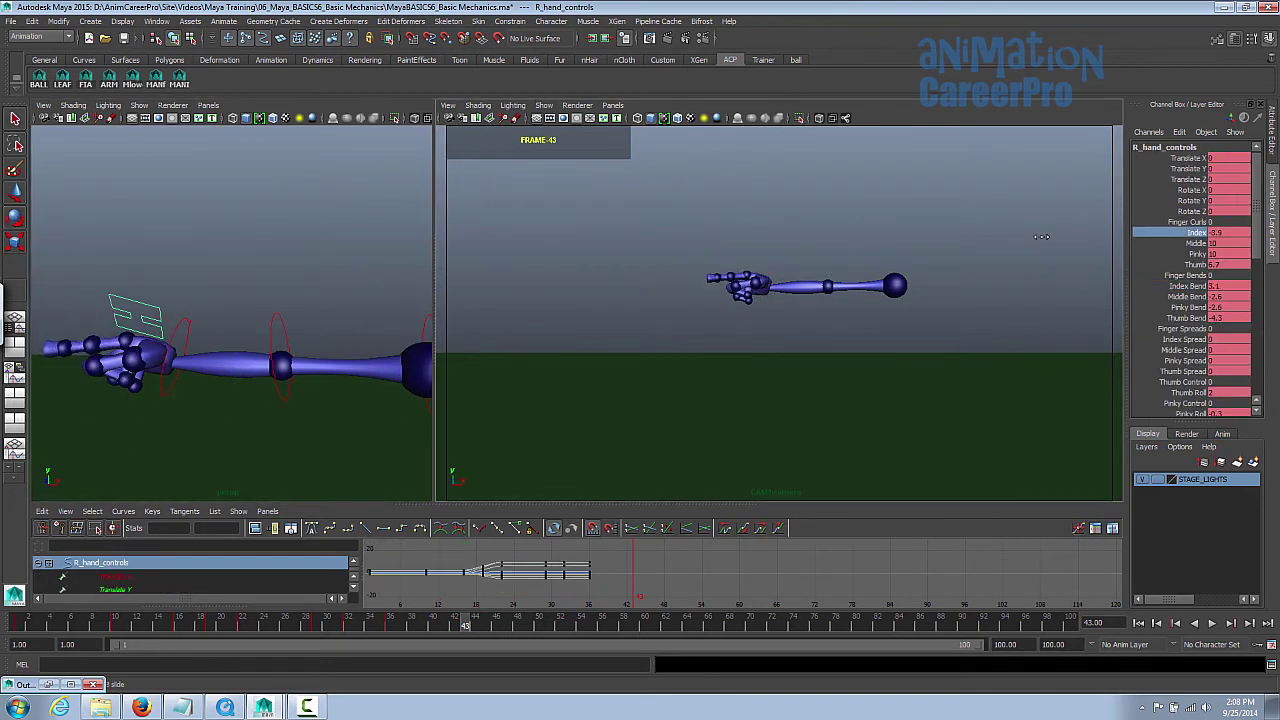
key("ctrl+z")
key("ctrl+z")
key("ctrl+z")
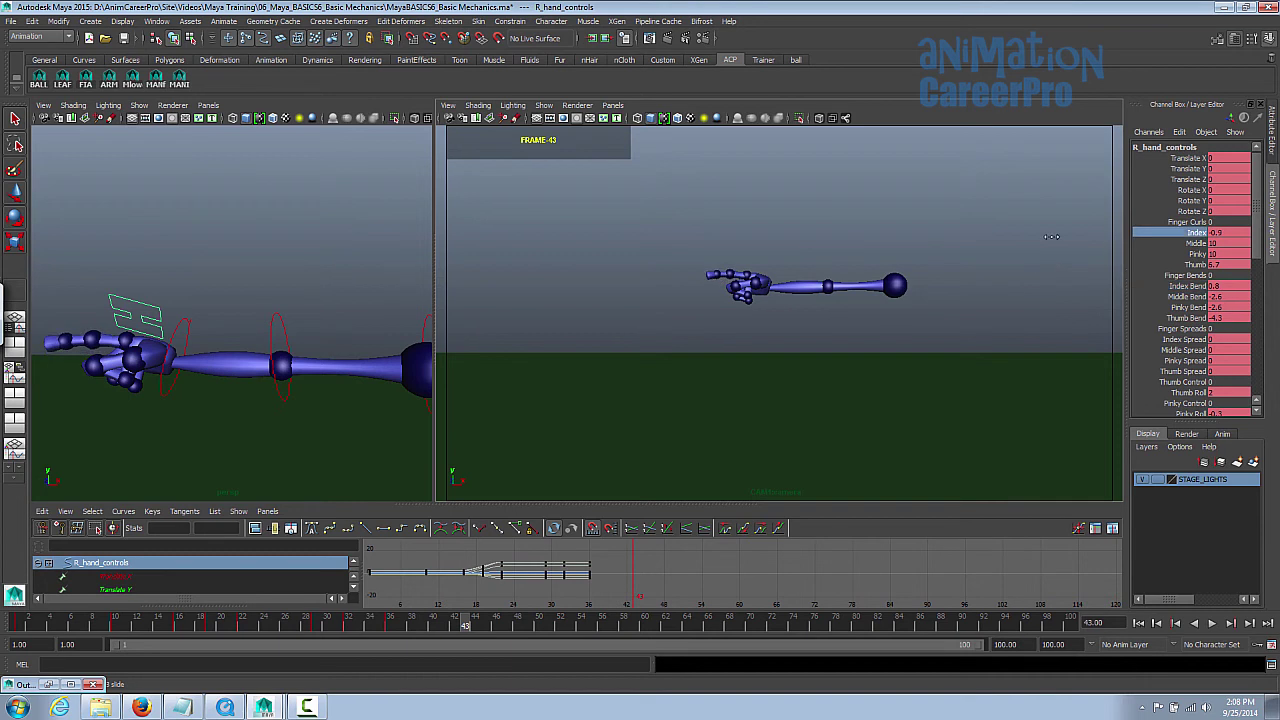
left_click_drag(320, 314, 342, 275, "alt")
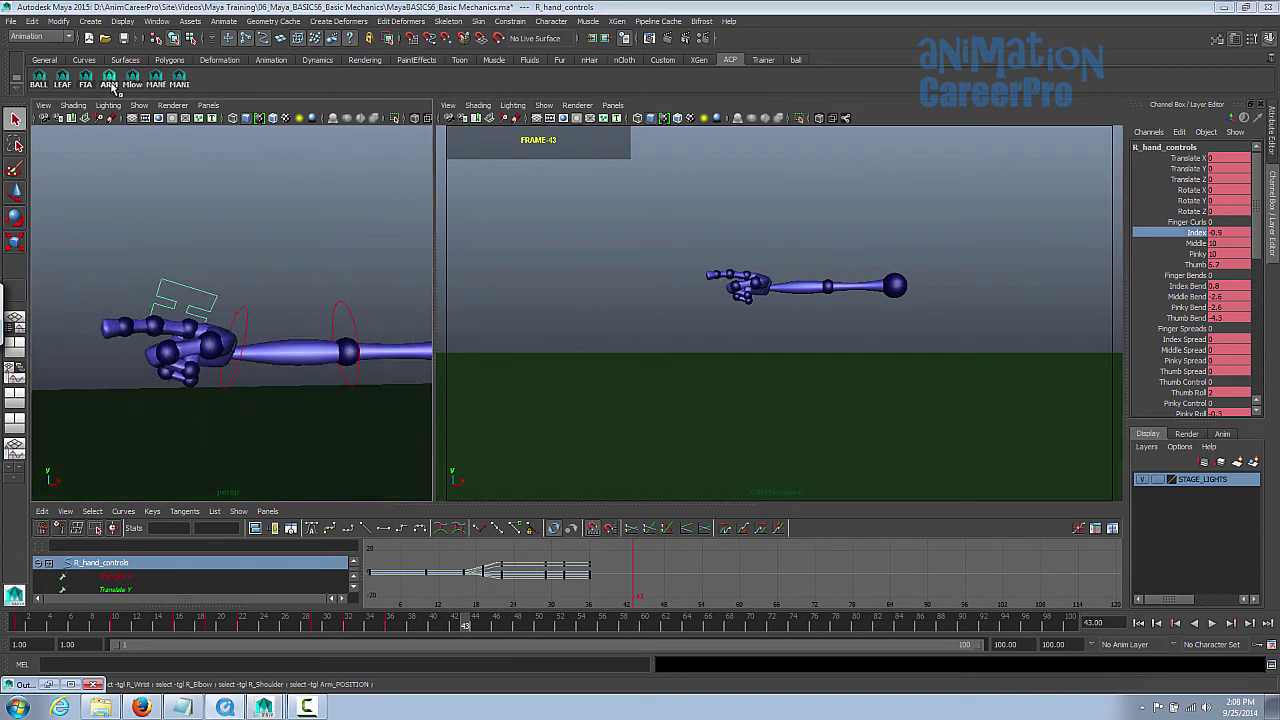
Step: Key all the arm controls at frame 43 and play the animation
key("ctrl+z")
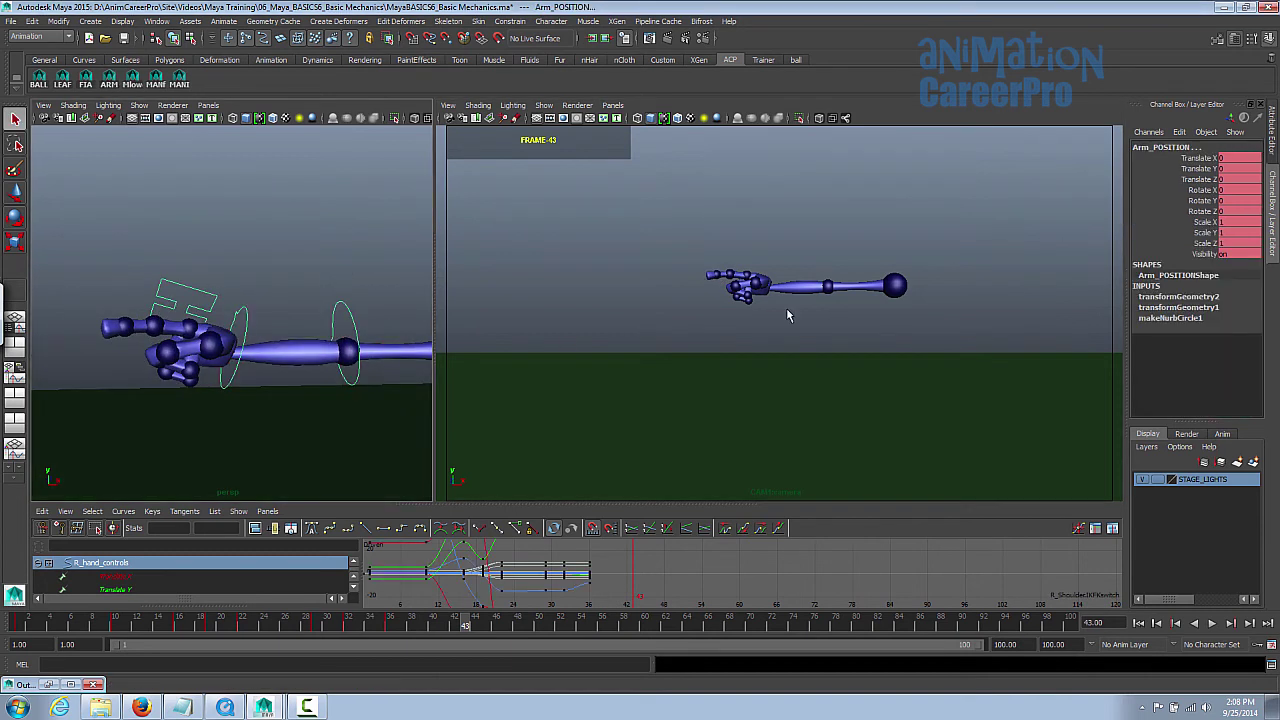
key("s")
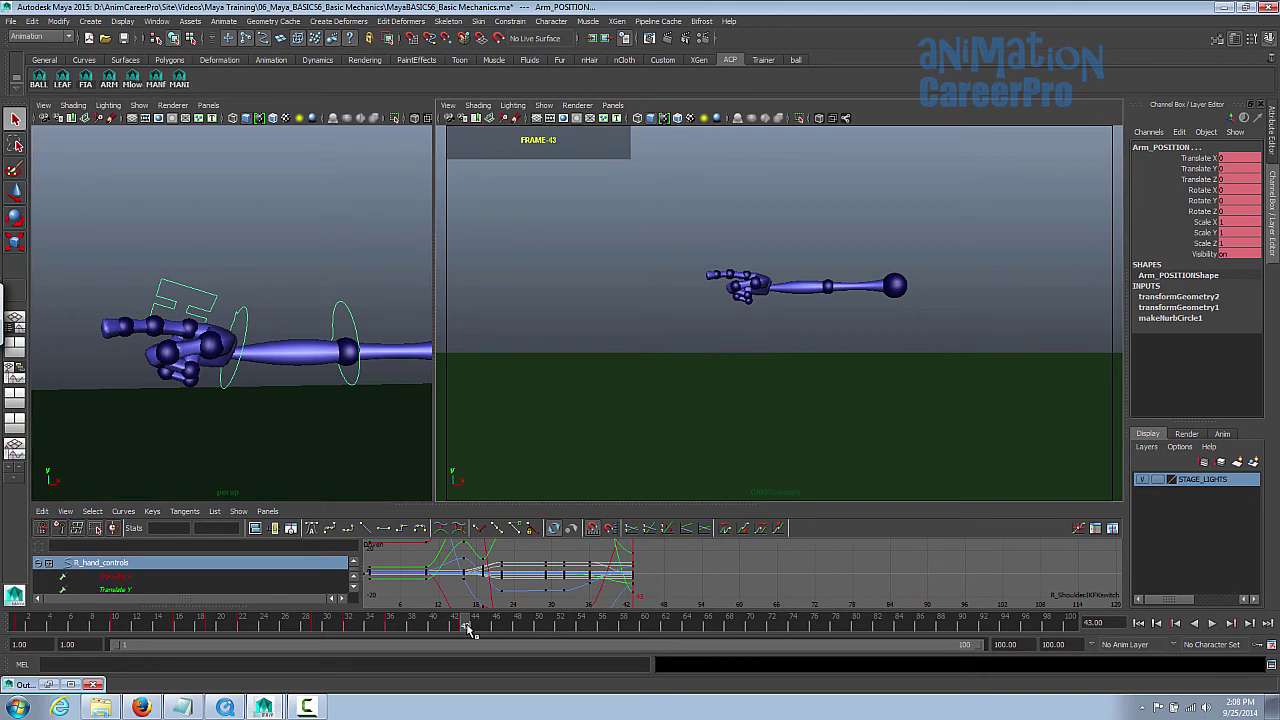
key("alt+v")
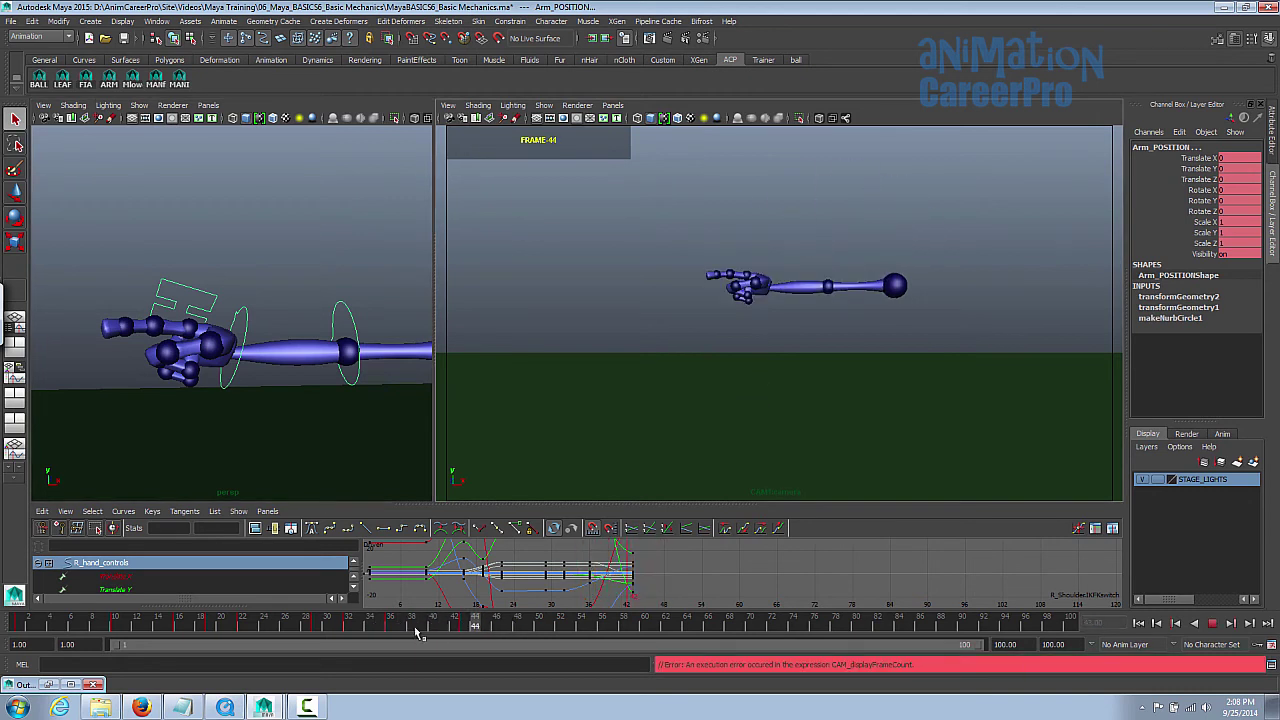
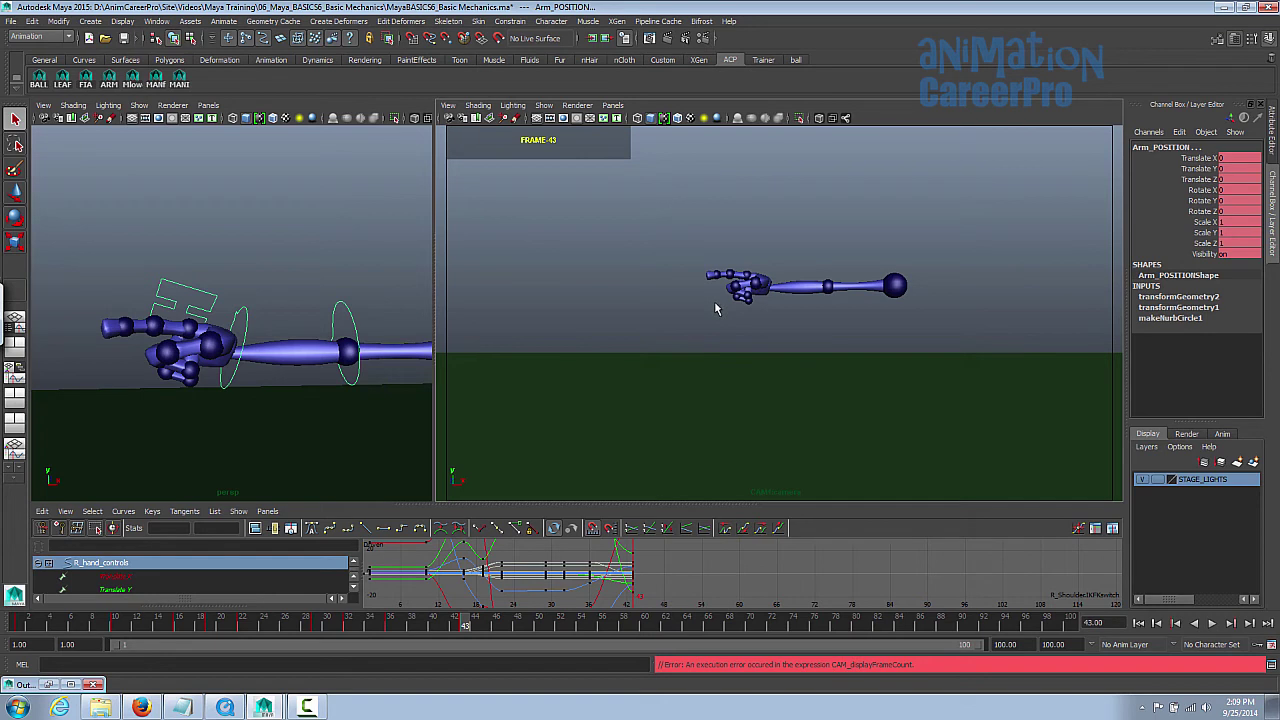
Step: Review the playback again and key all the arm controls at frame 49 to hold the pointing pose
key("alt+v")
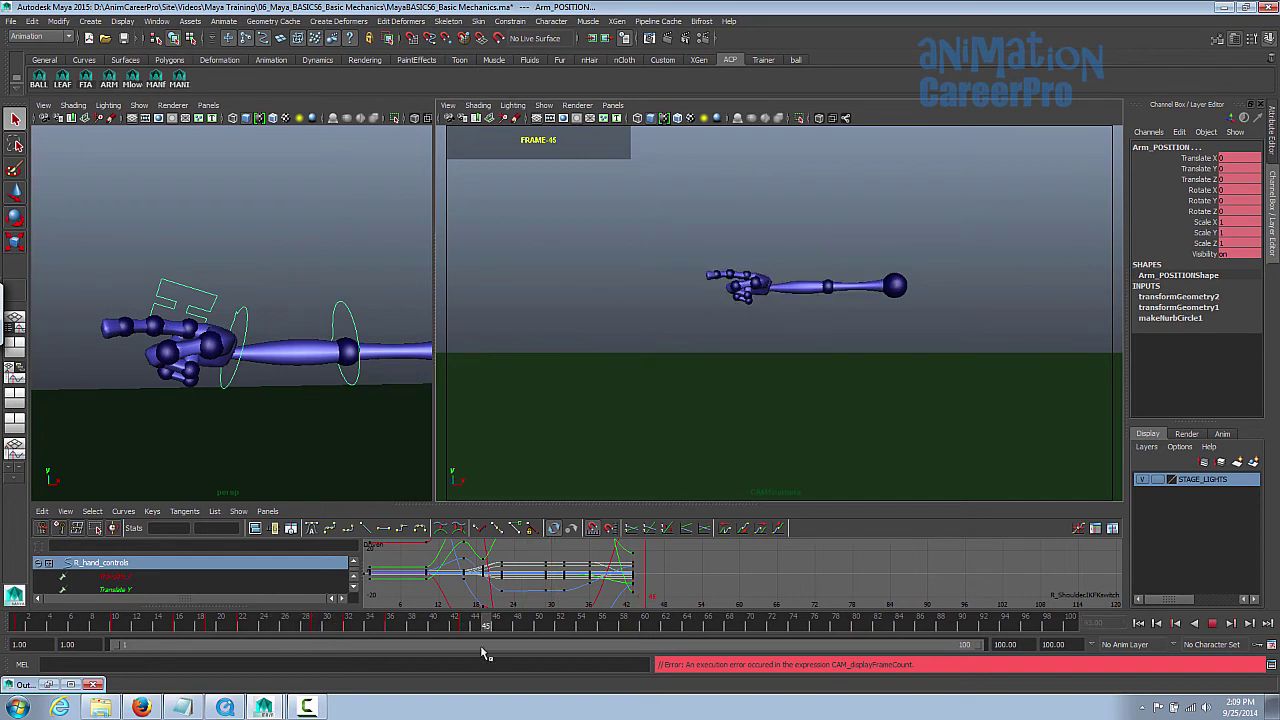
key("alt+v")
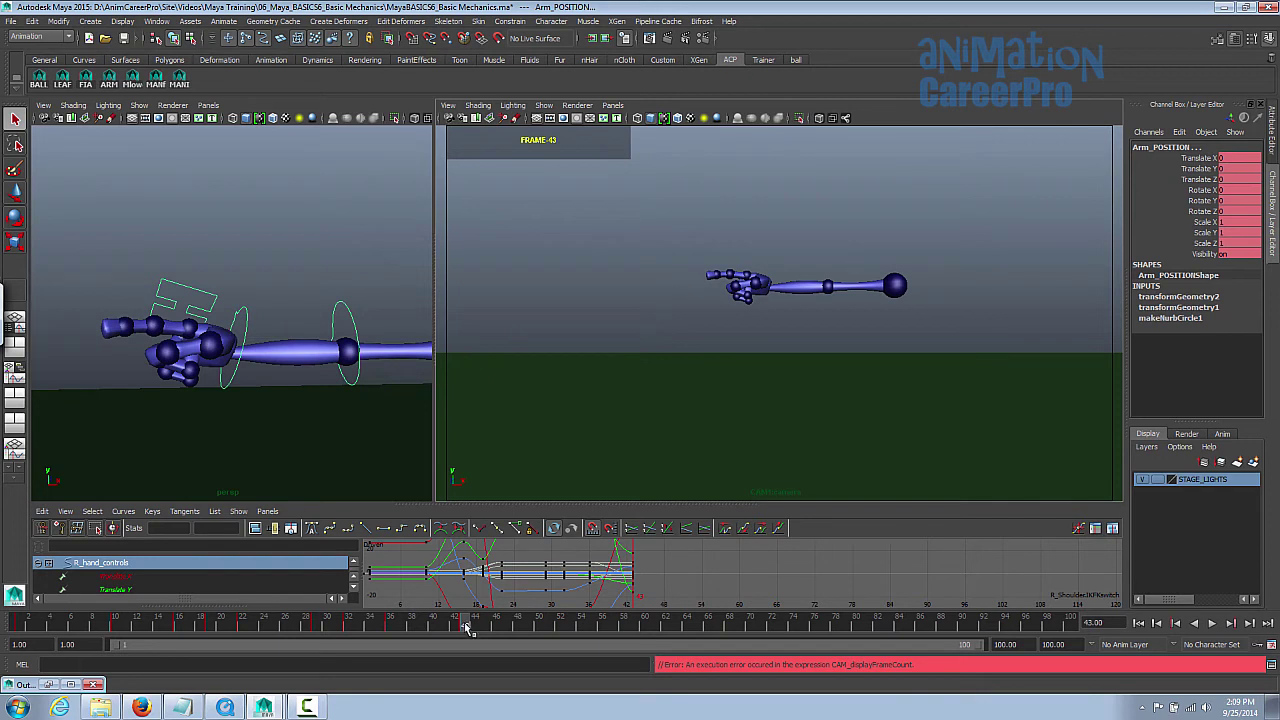
left_click_drag(465, 626, 529, 628)
key("s")
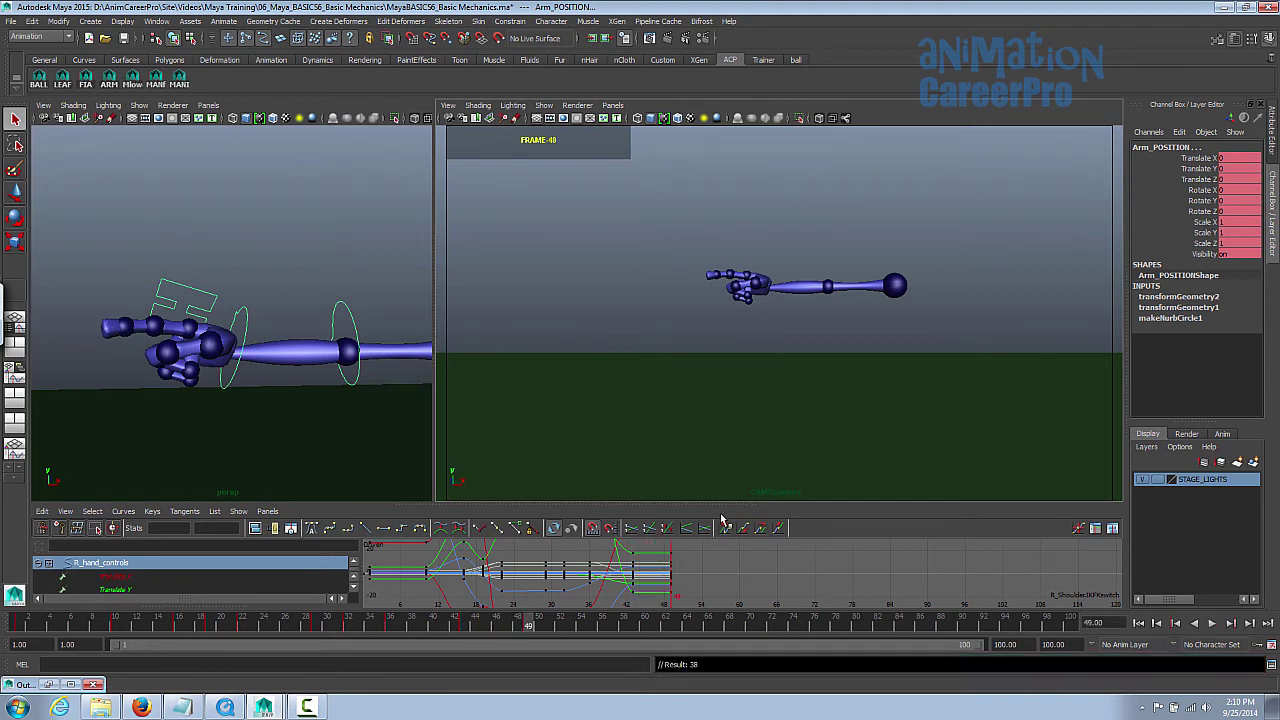
Step: At frame 43, move Arm_POSITION to about -0.86 in X and rotate R_Wrist to about 49.6, 8.2, 7.0 degrees
left_click_drag(531, 625, 466, 627)
left_click_drag(369, 476, 369, 323, "alt")
key("w")
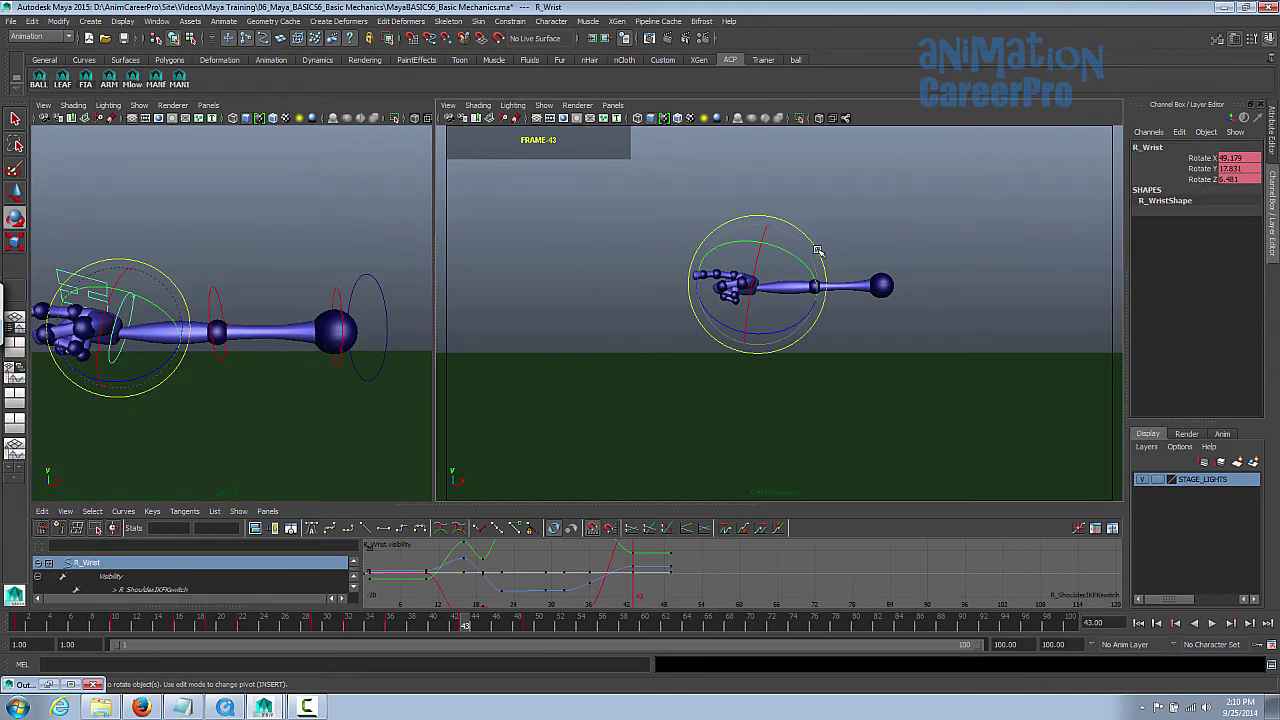
left_click_drag(820, 252, 800, 238)
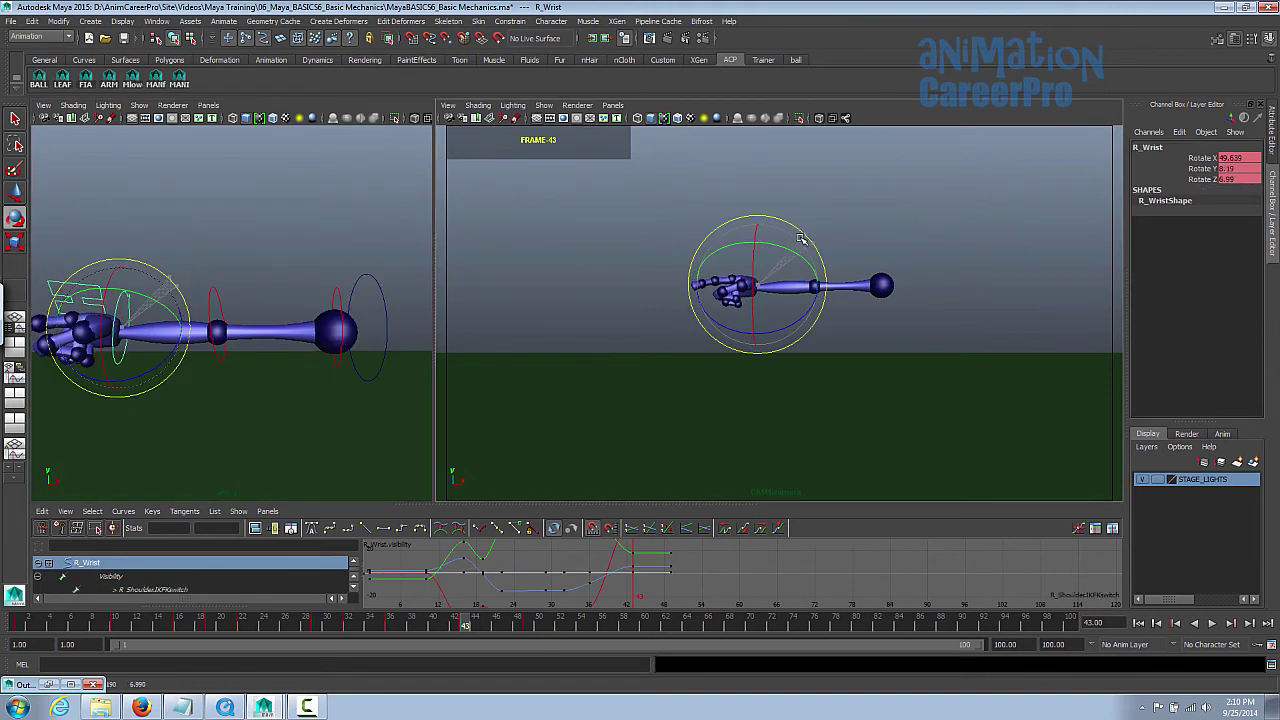
left_click_drag(368, 353, 357, 348, "alt")
Step: Set the Index finger curl on R_hand_controls to -3 at frame 43
key("q")
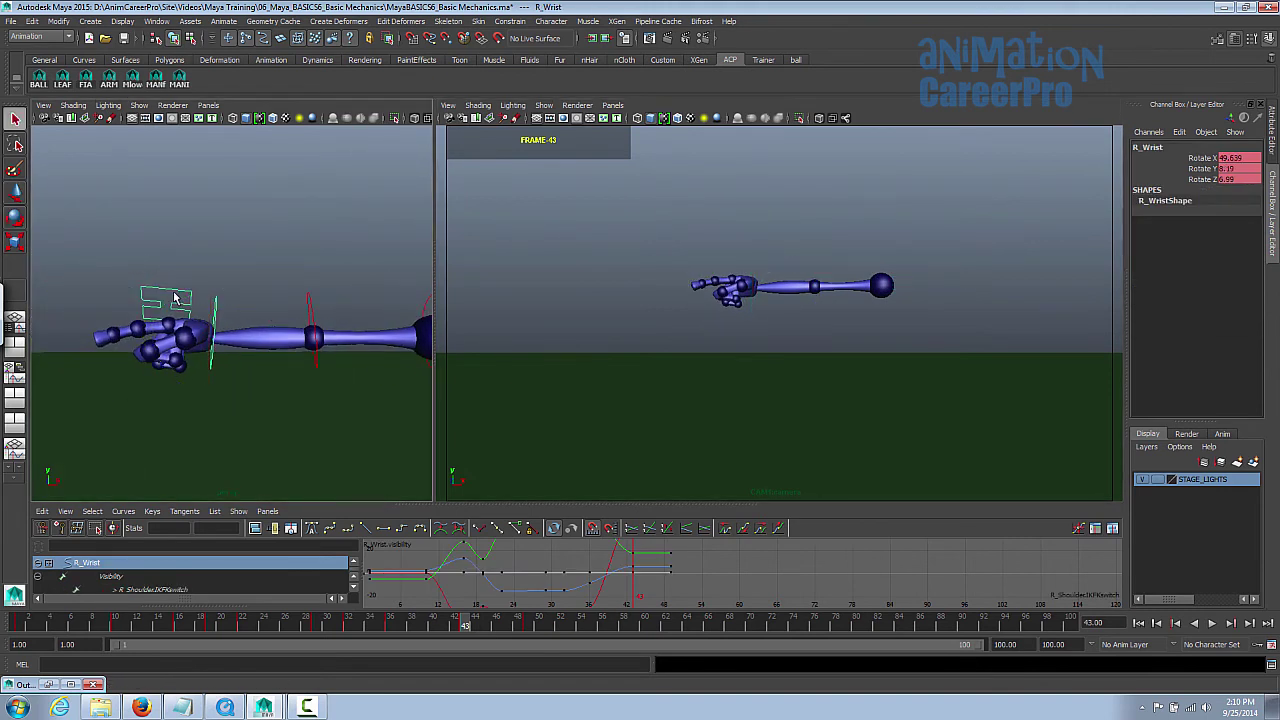
left_click(174, 297)
left_click(159, 290)
left_click(1196, 232)
middle_click_drag(1049, 297, 1001, 303)
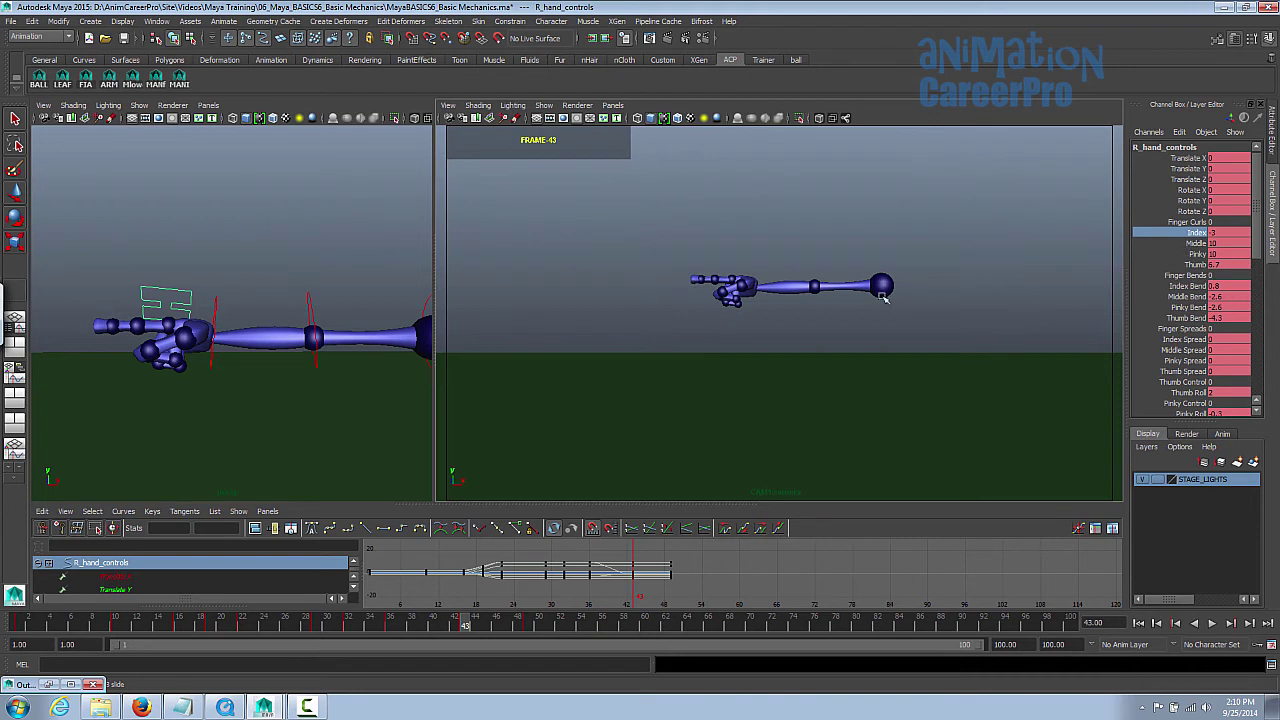
right_click_drag(308, 305, 268, 308, "alt")
Step: Key all the arm controls at frame 43, then scrub and play through the pointing motion
left_click(109, 80)
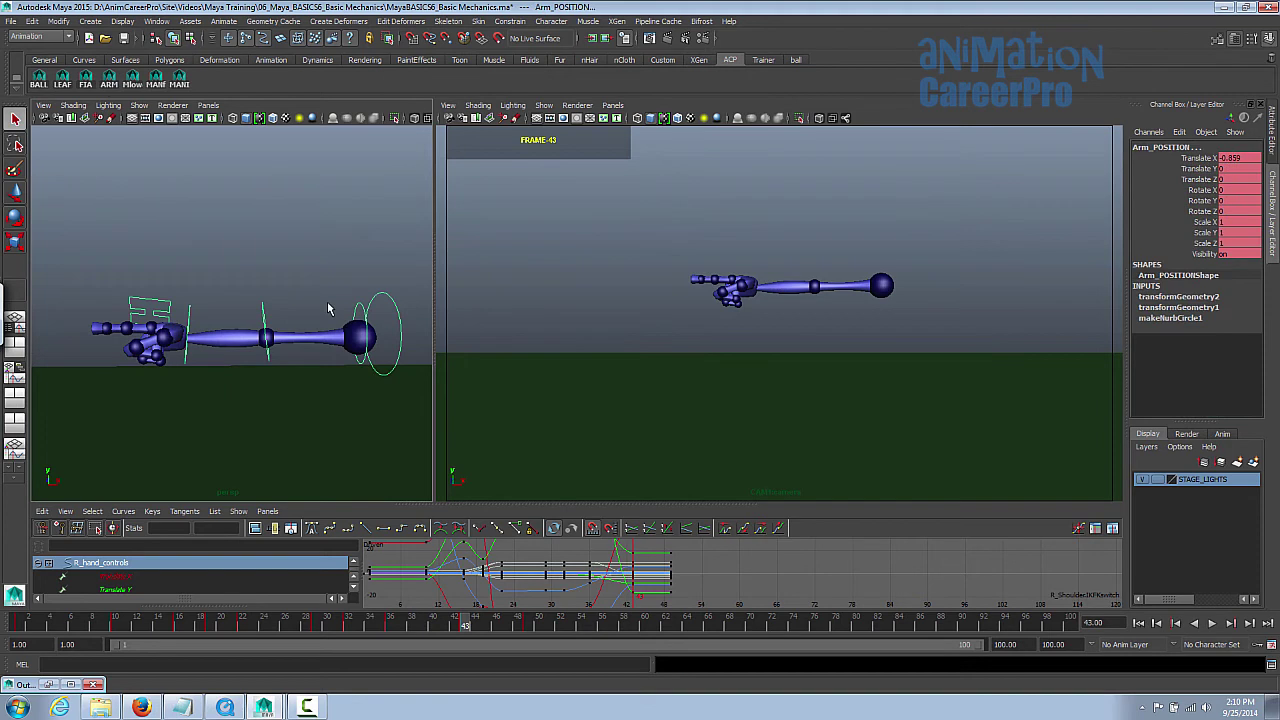
left_click_drag(405, 628, 370, 634)
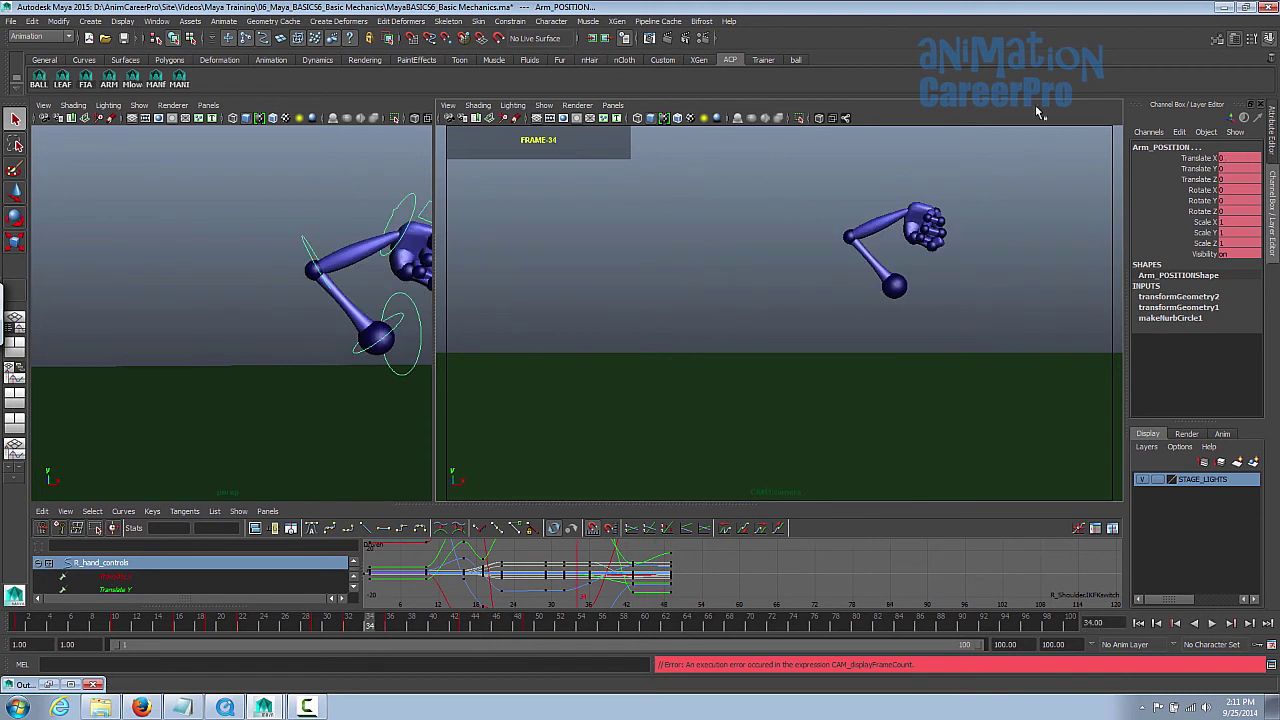
left_click(1213, 623)
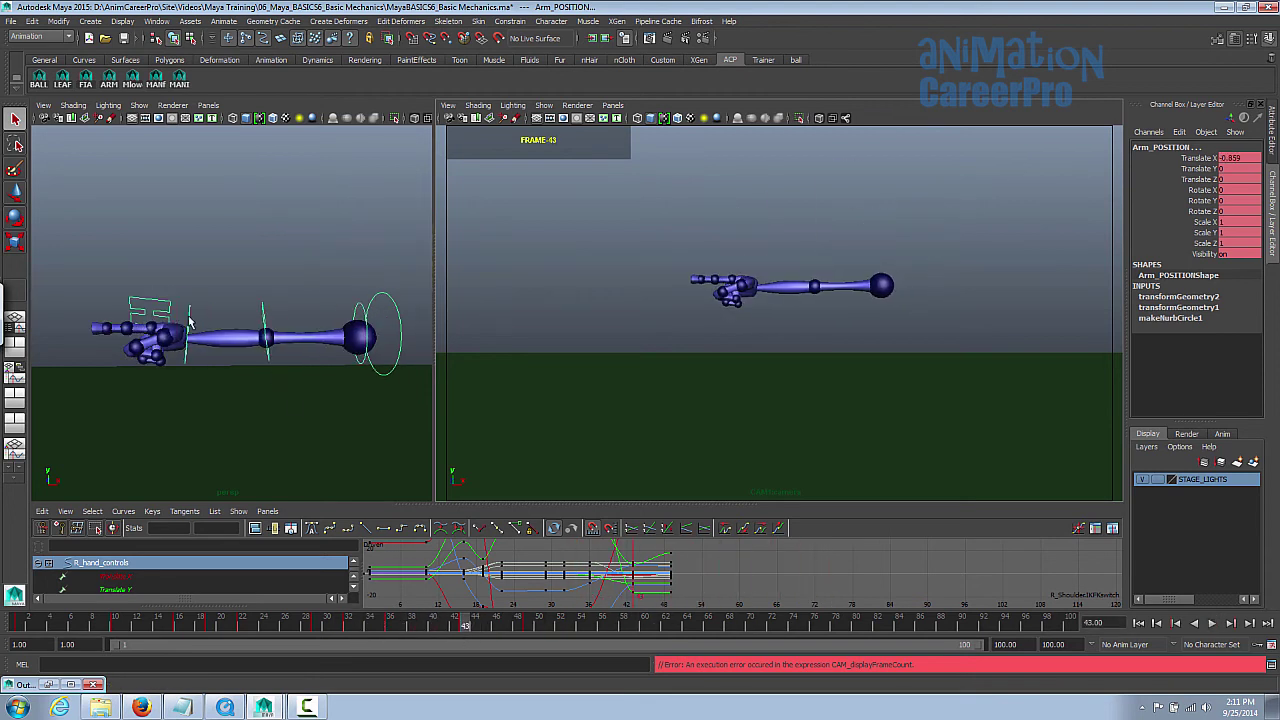
Step: Rotate the R_Wrist control at frame 43 to about 50.0, -0.9, 7.4 degrees and key it
left_click(190, 320)
key("e")
left_click_drag(401, 627, 466, 627)
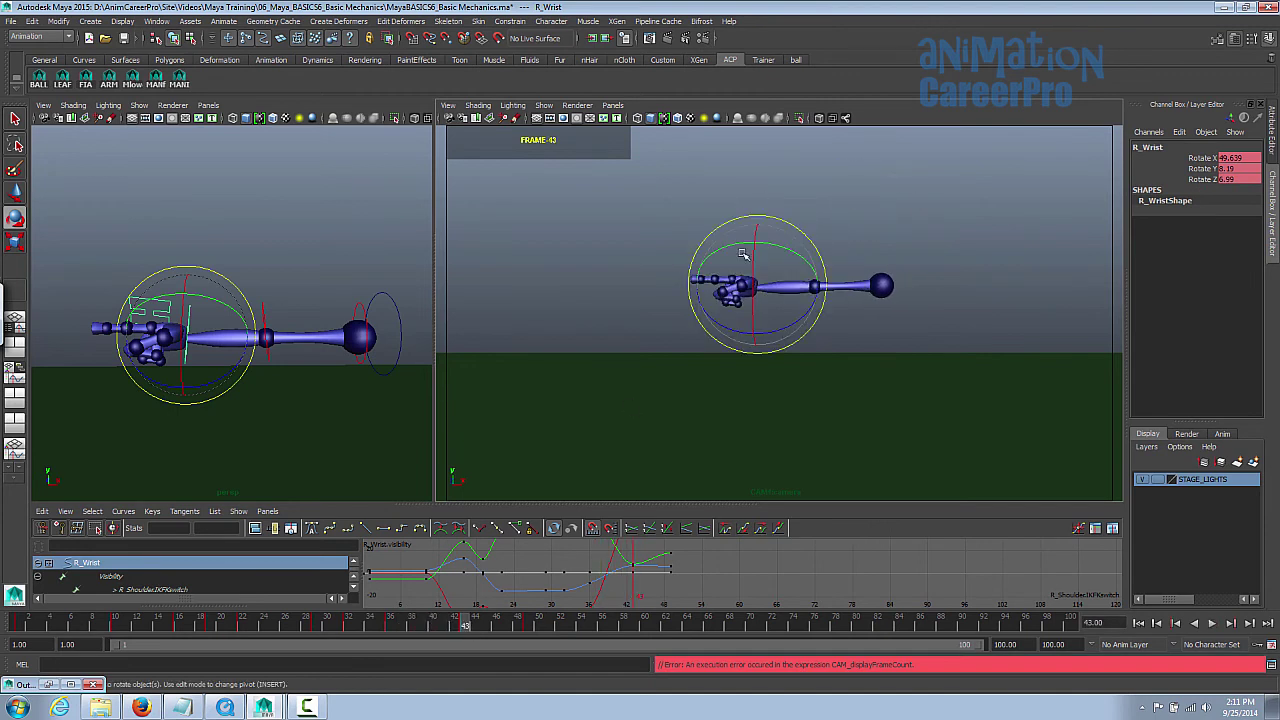
left_click_drag(755, 215, 744, 220)
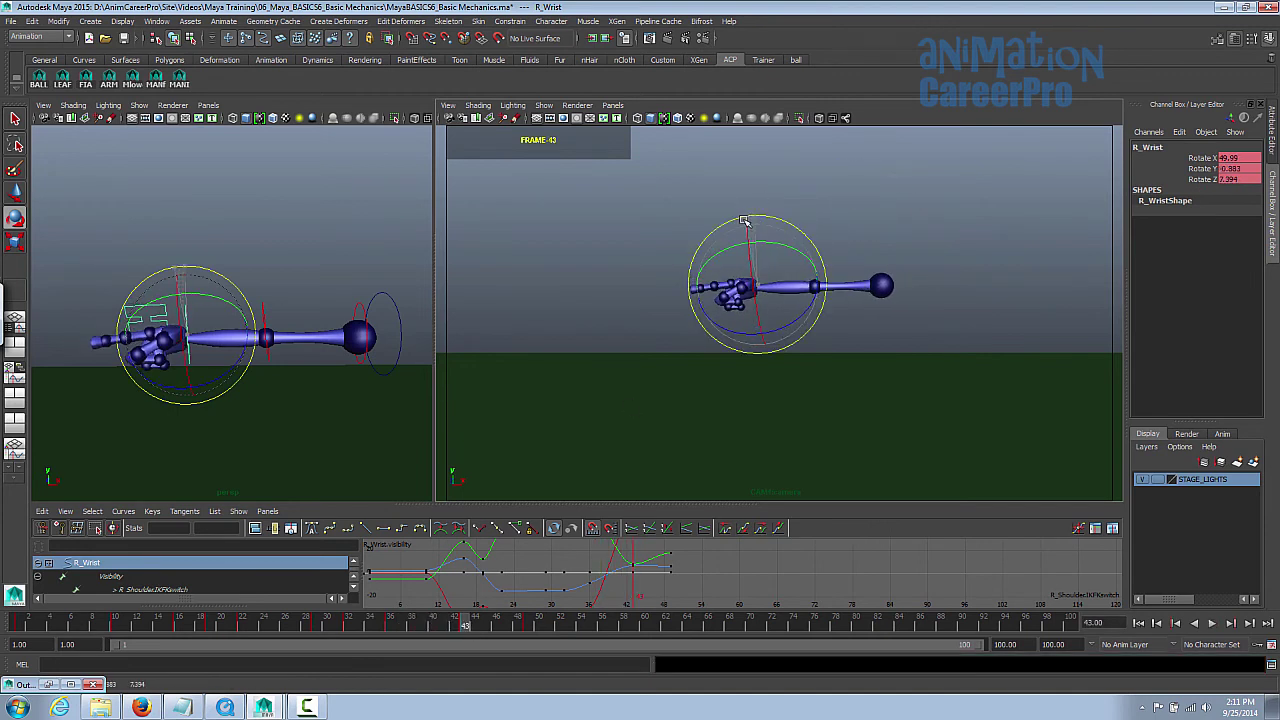
key("s")
Step: At frame 49, bend the R_Elbow control slightly and rotate R_Shoulder to about -85.1, -8.4, -2.2 degrees
left_click_drag(465, 621, 528, 630)
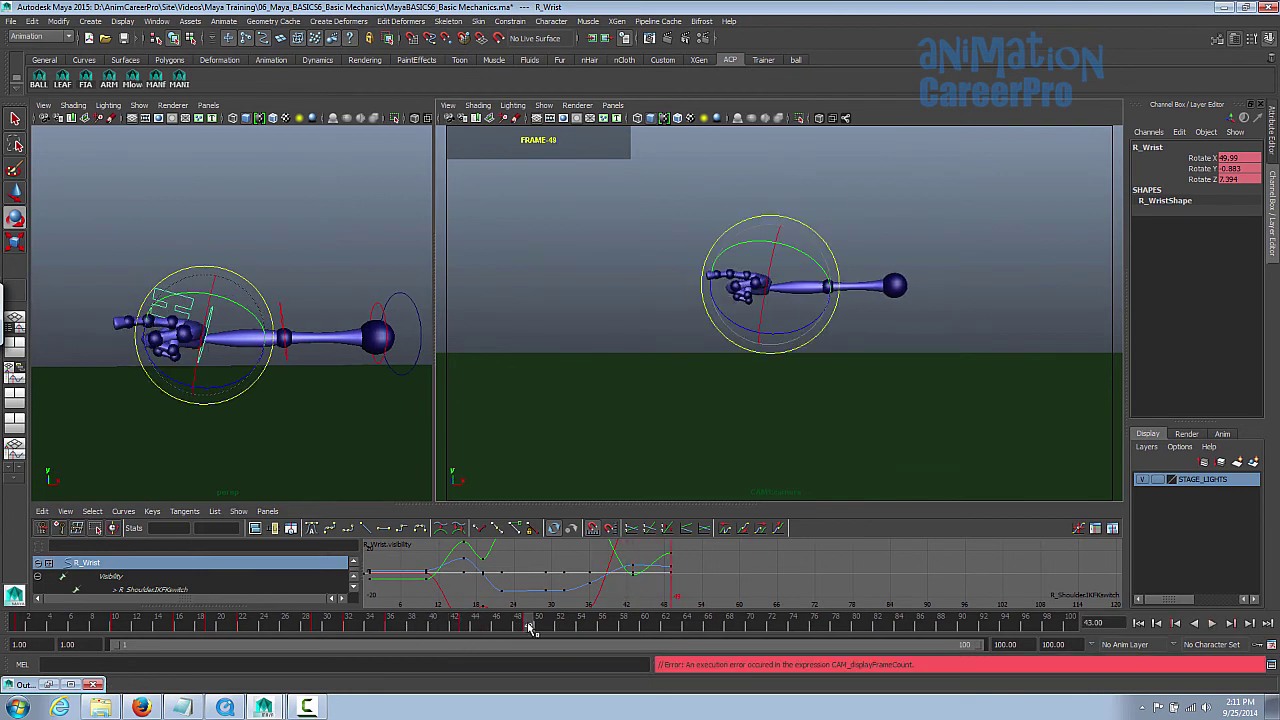
left_click(286, 322)
left_click_drag(290, 268, 305, 276)
left_click_drag(304, 275, 306, 276)
left_click(377, 305)
left_click_drag(864, 222, 855, 231)
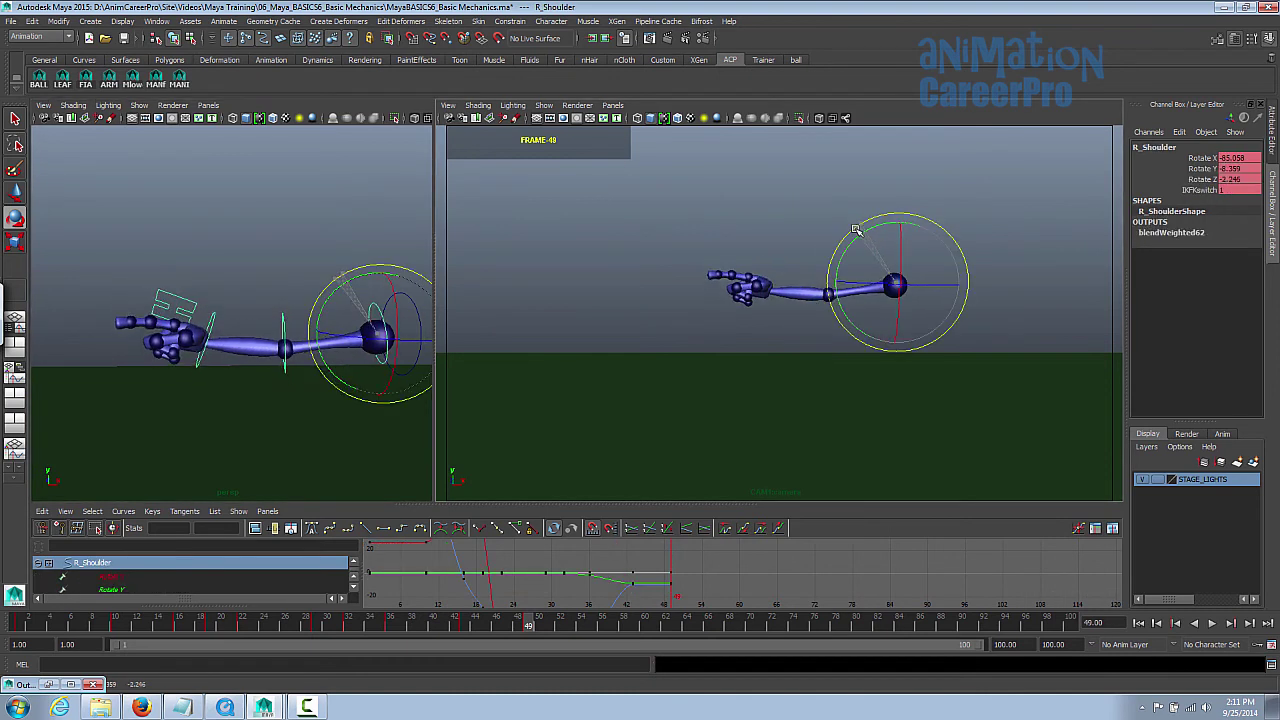
Step: Adjust the R_Wrist rotation at frame 49, raise the upper arm slightly with R_Shoulder, and select all the arm controls
left_click(210, 333)
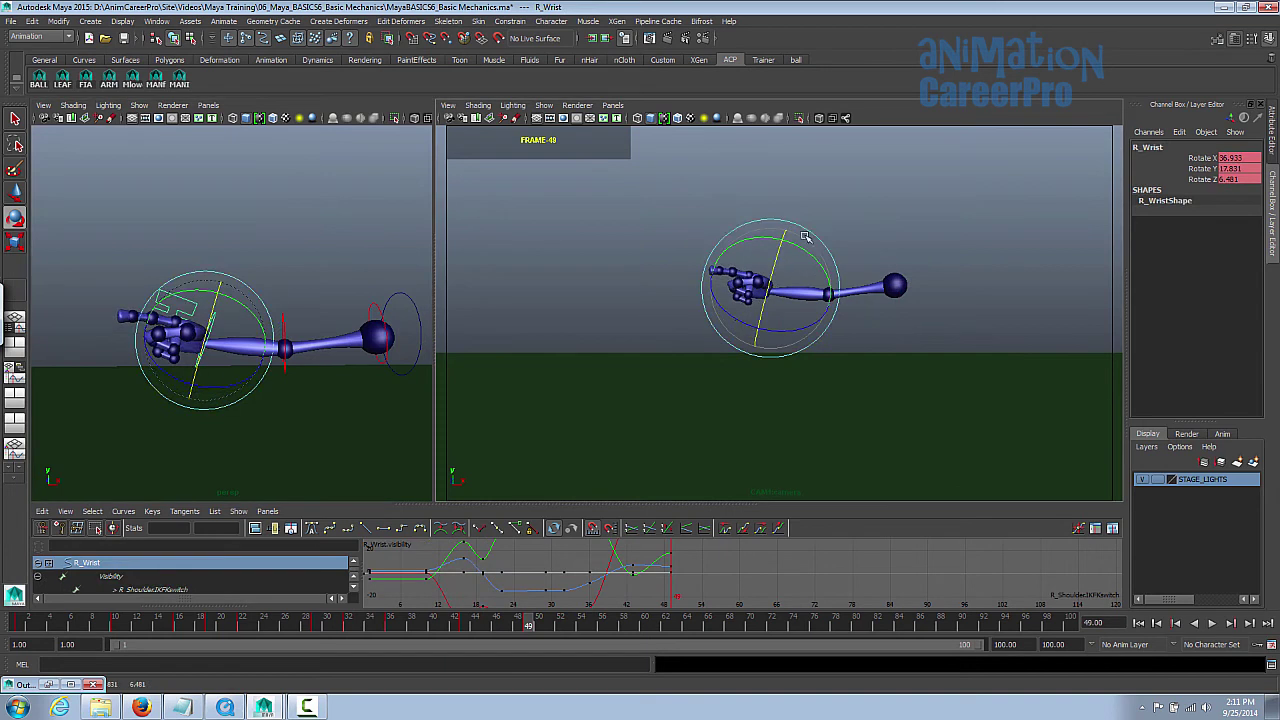
key("q")
left_click(375, 308)
key("e")
left_click_drag(877, 217, 885, 216)
left_click(109, 80)
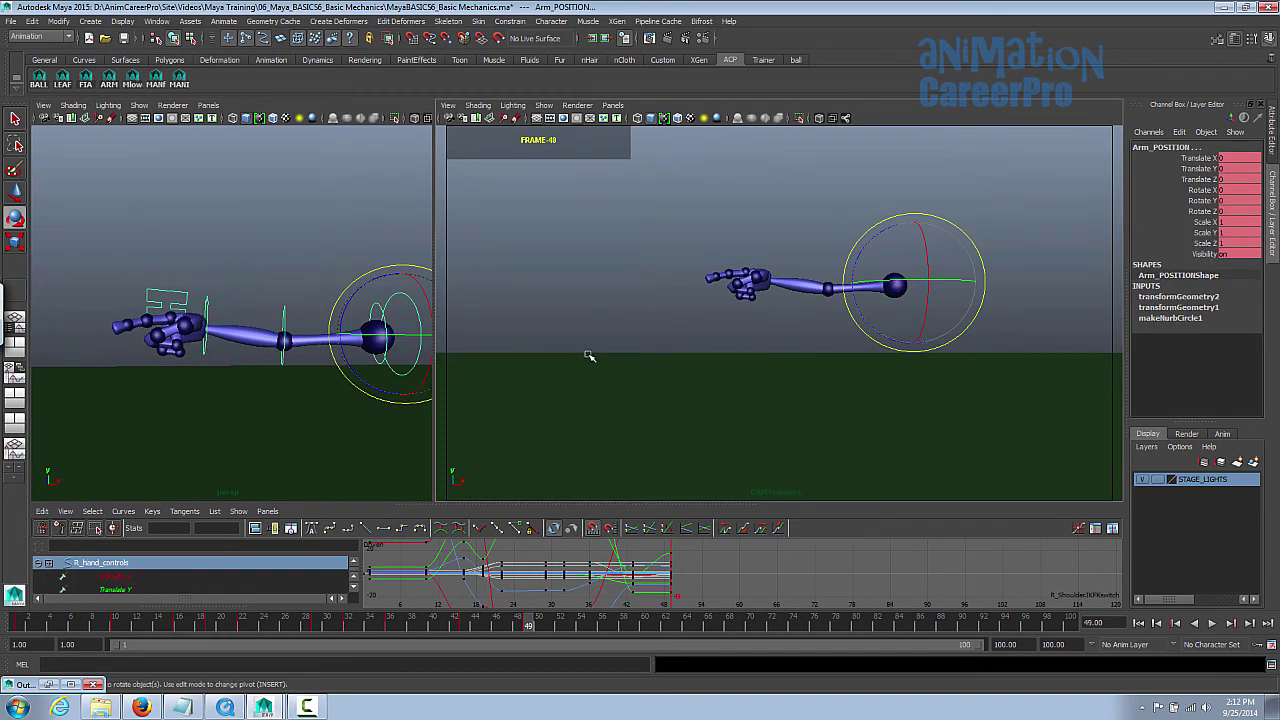
Step: Play back the pointing motion, key all the arm controls at frame 58, and move Arm_POSITION to about 0.218 in X
key("comma")
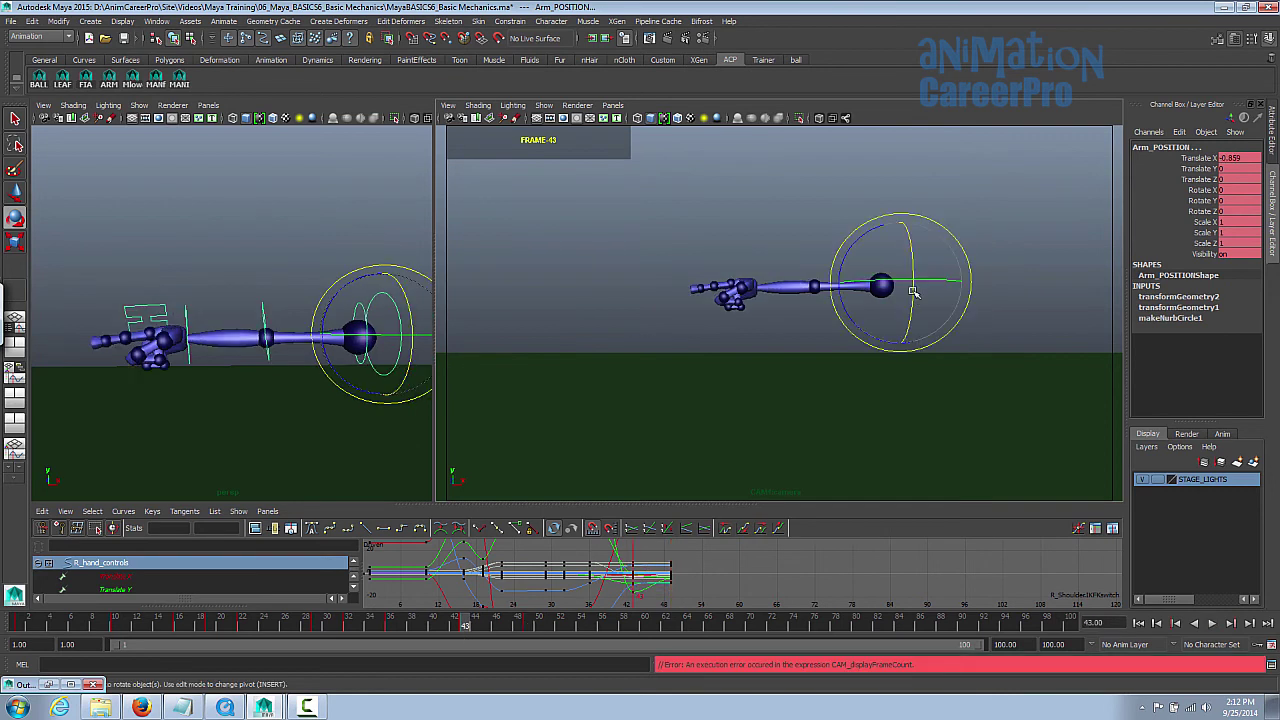
key("alt+v")
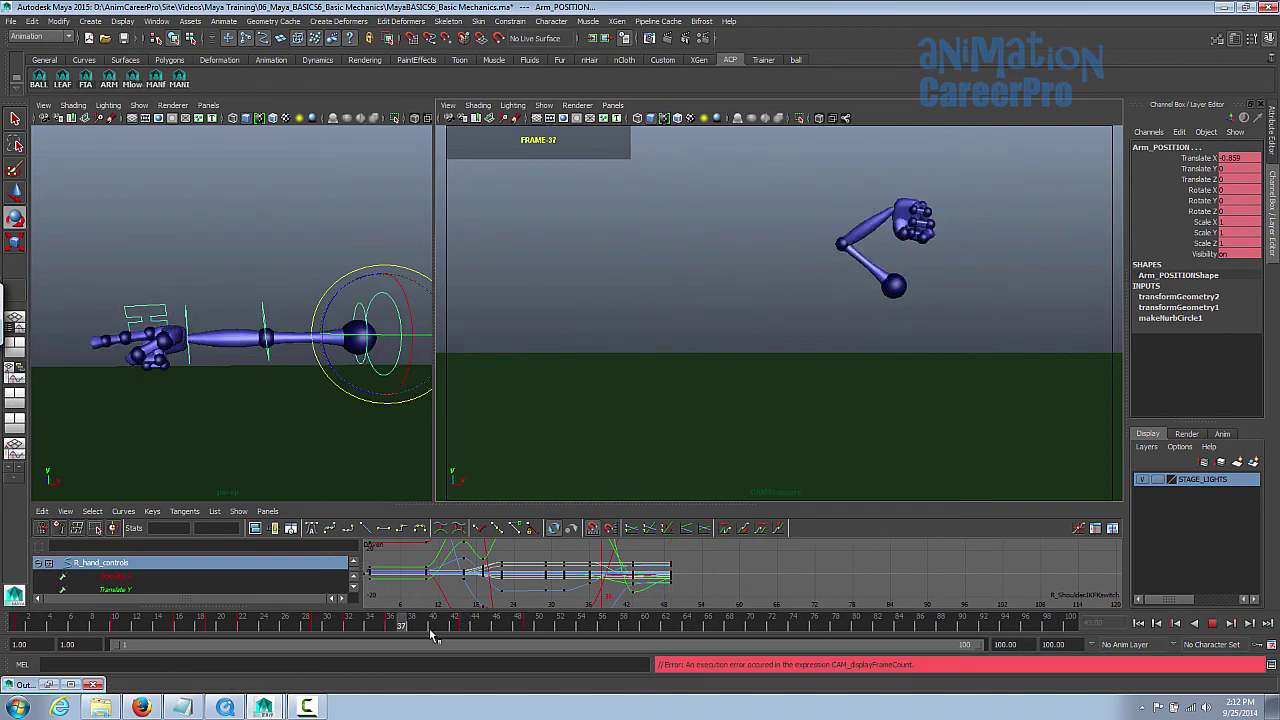
left_click_drag(498, 638, 624, 623)
key("w")
Step: At frame 58, rotate R_Shoulder to about -85.1, -8.4, -2.8 degrees and rotate R_Elbow slightly to raise the forearm
left_click(318, 320)
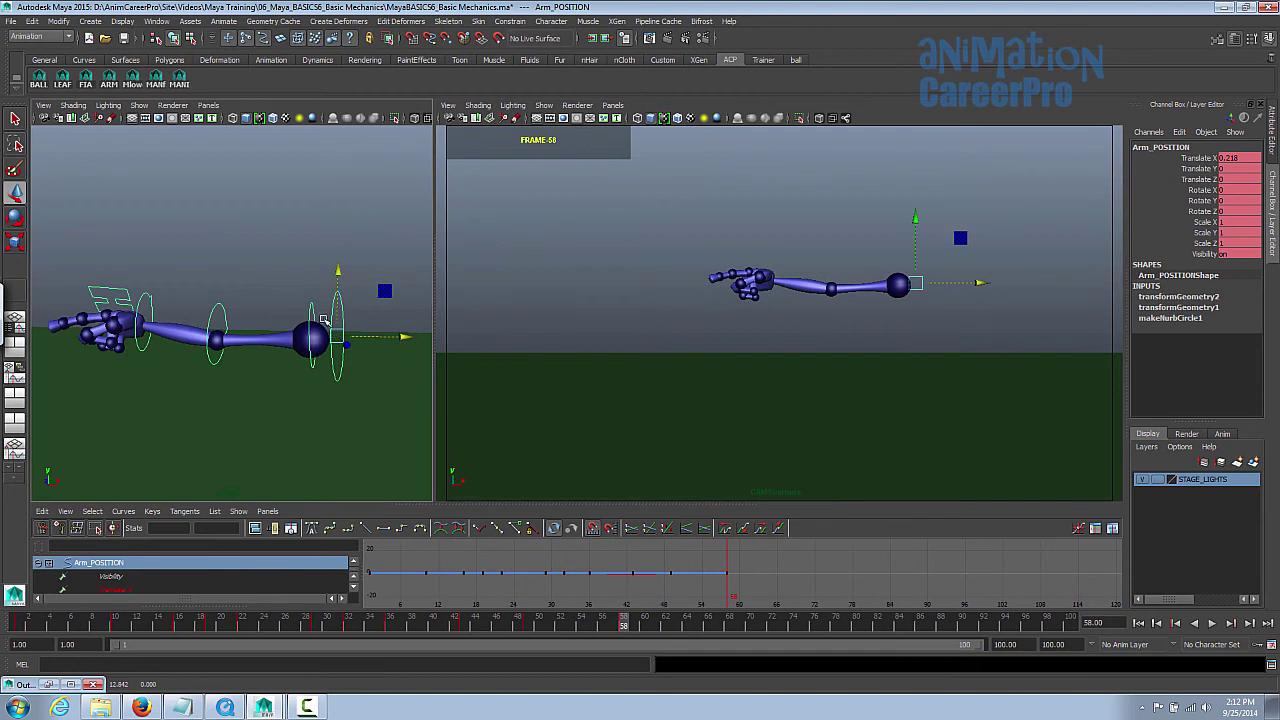
key("e")
left_click_drag(883, 253, 868, 228)
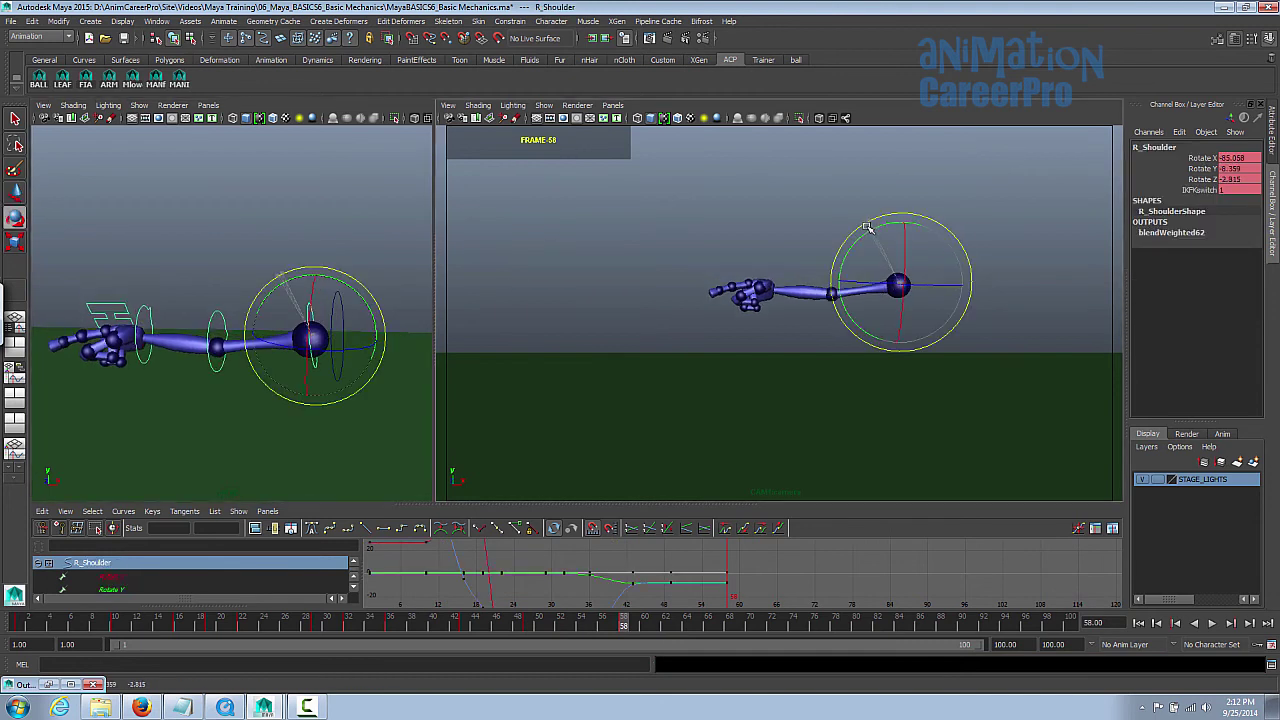
key("q")
left_click(218, 318)
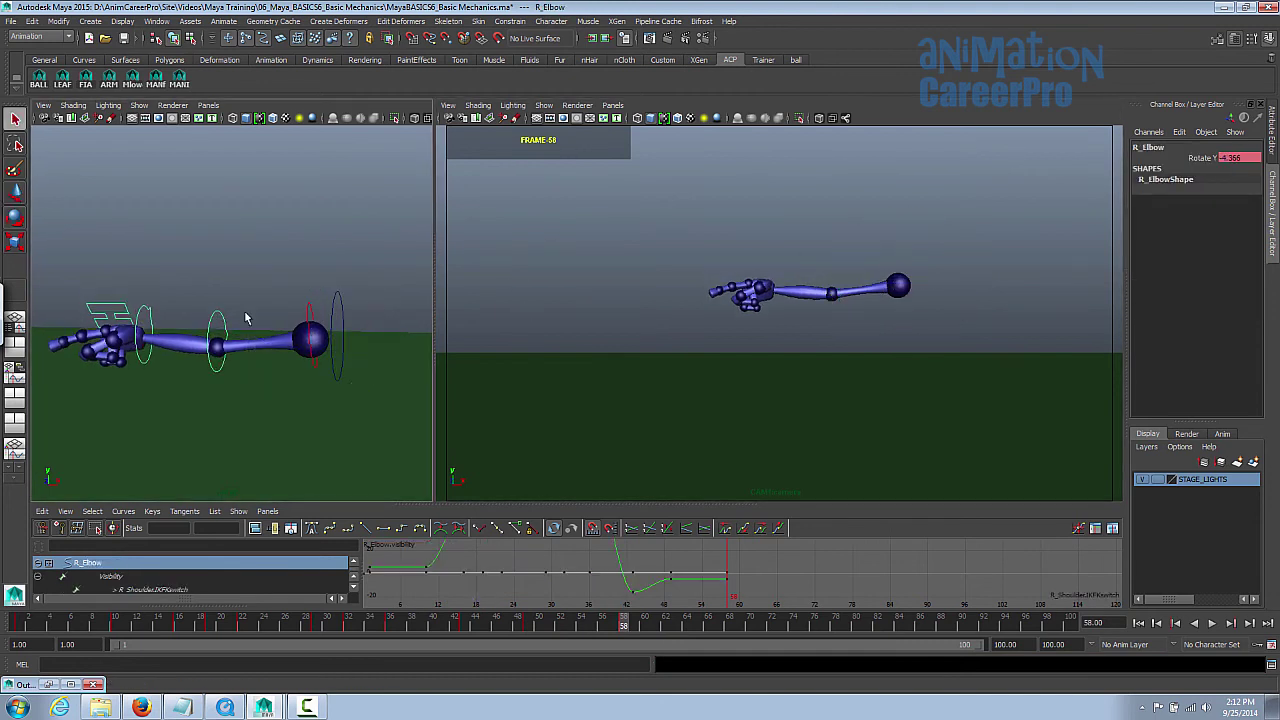
key("e")
left_click_drag(819, 233, 668, 253)
key("q")
Step: Rotate the R_Wrist control at frame 58 to about 44.2, -4.8, 8.3 degrees and select all the arm controls
left_click(150, 298)
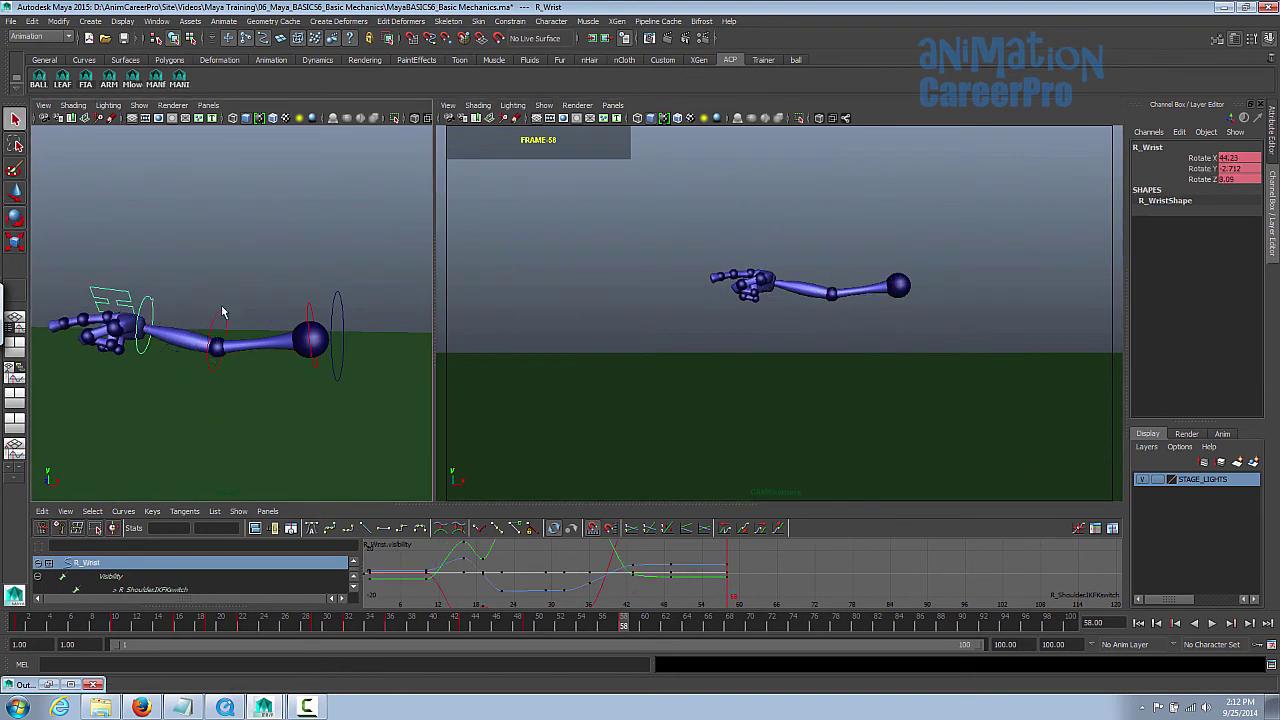
key("e")
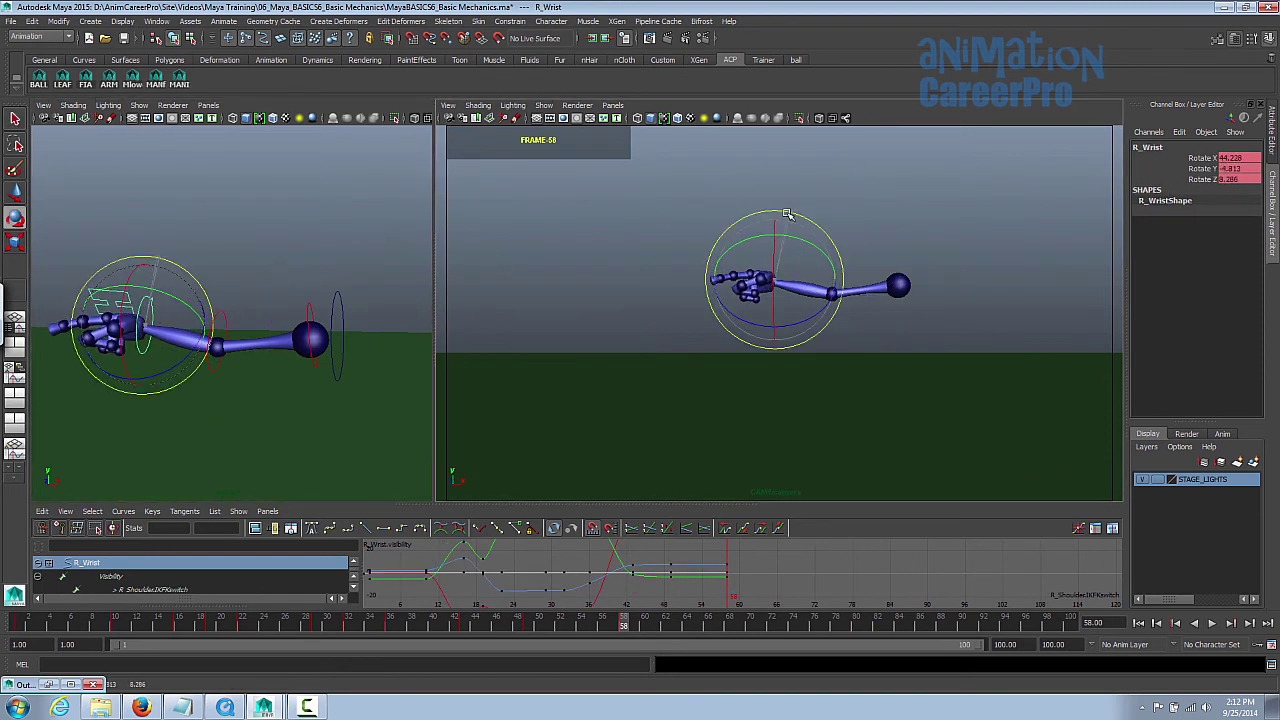
left_click(110, 84)
left_click_drag(518, 628, 398, 628)
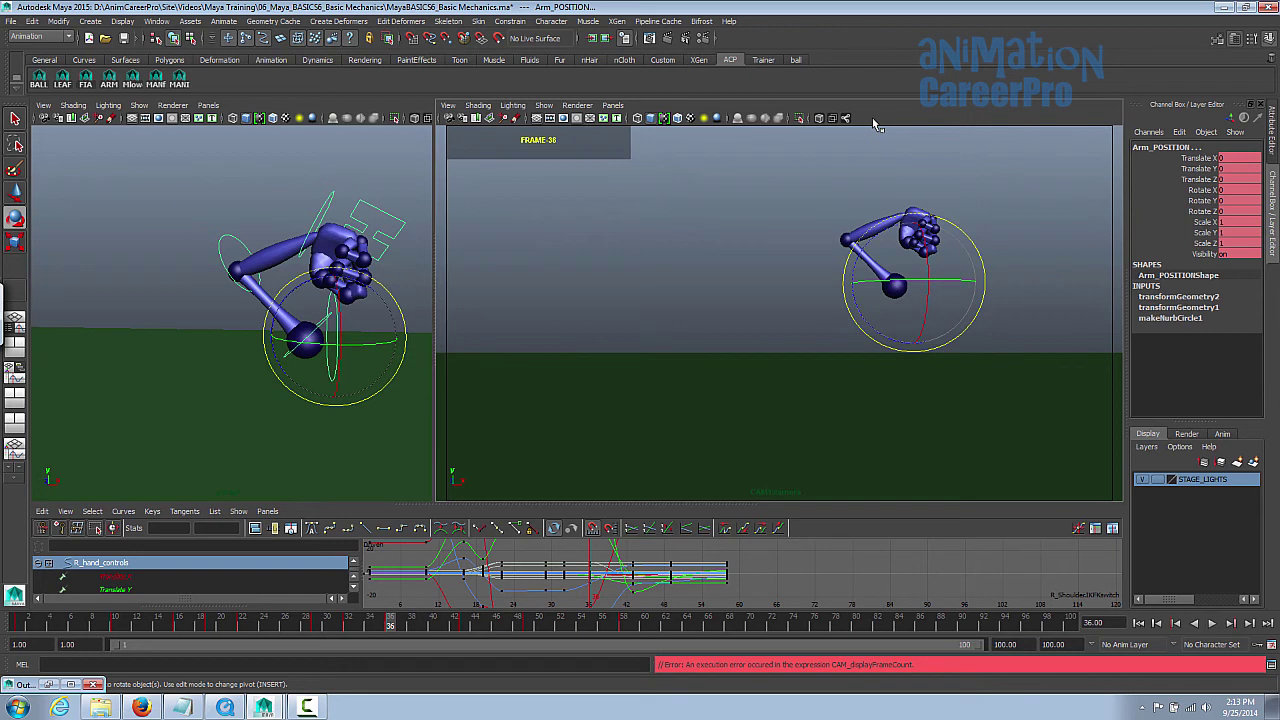
left_click_drag(391, 626, 427, 627)
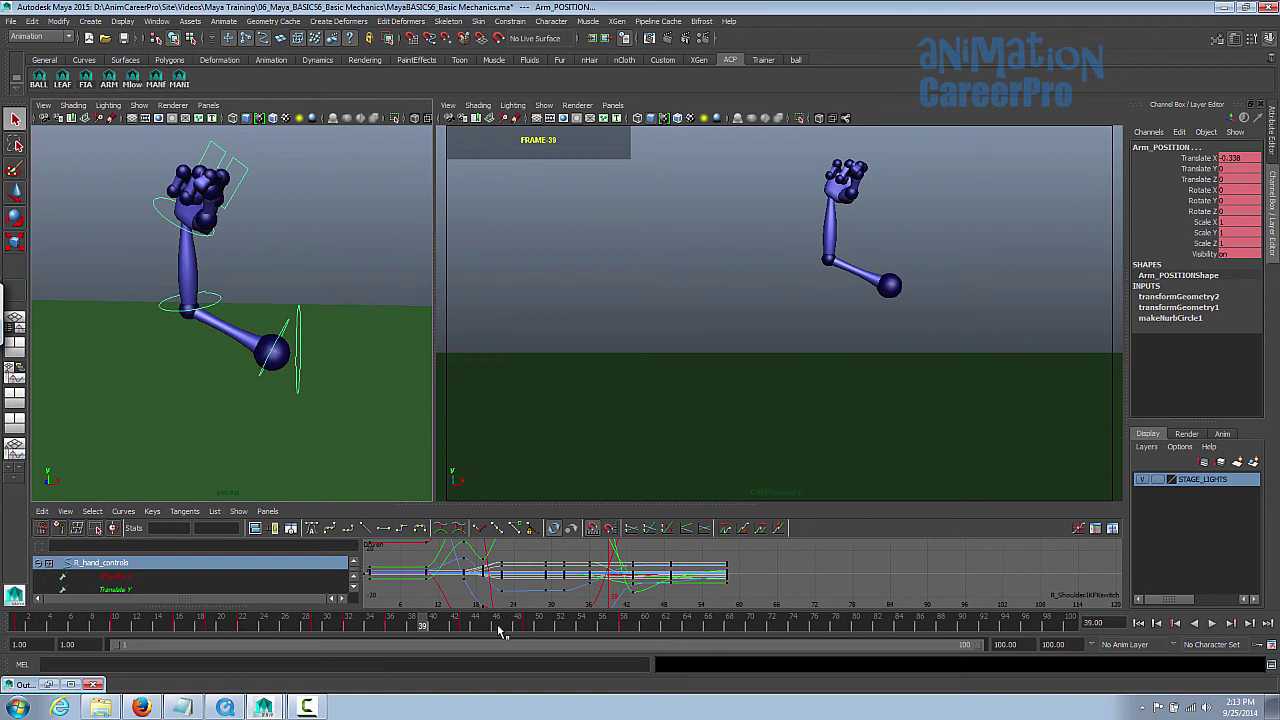
key("e")
left_click_drag(868, 282, 892, 271)
key("ctrl+z")
key("q")
left_click(291, 333)
key("e")
Step: Step frame by frame from 36 to 43 to examine how the arm swings into the pointing pose
left_click(391, 626)
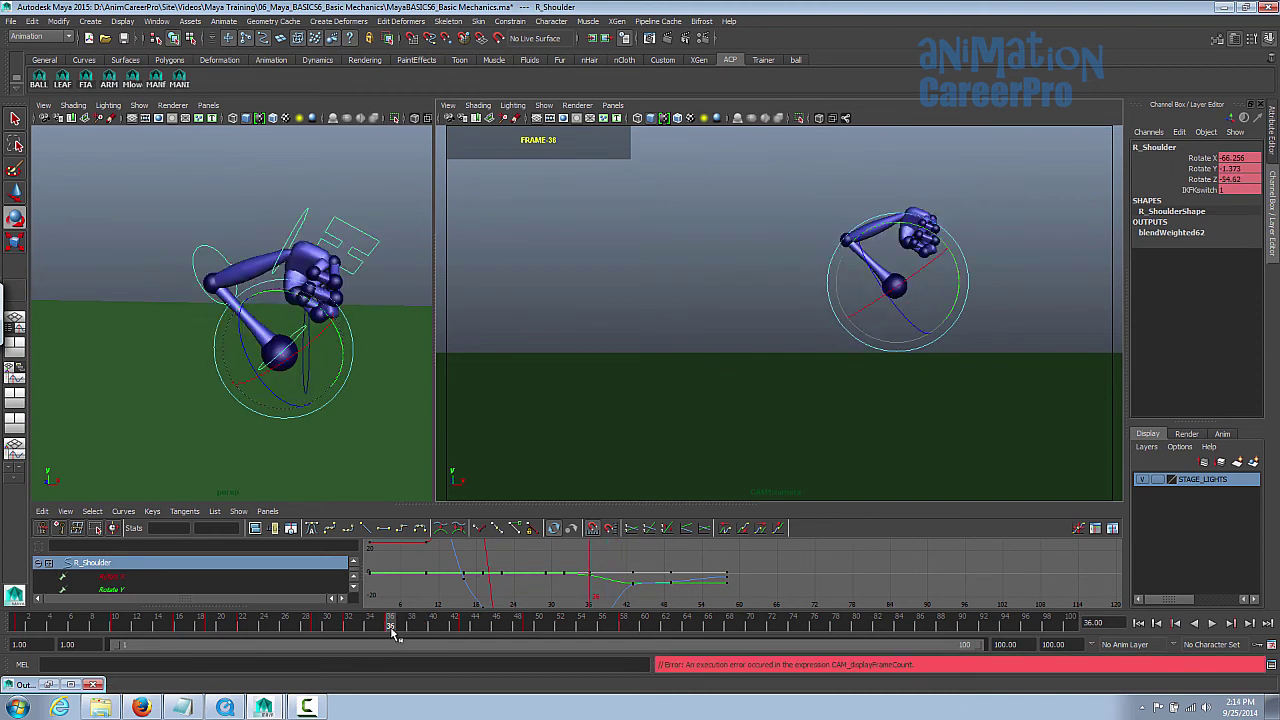
mouse_move(398, 628)
left_mouse_down()
mouse_move(465, 625)
mouse_move(401, 628)
mouse_move(399, 650)
left_mouse_up()
key("alt+period")
key("alt+period")
key("alt+period")
key("alt+period")
key("alt+period")
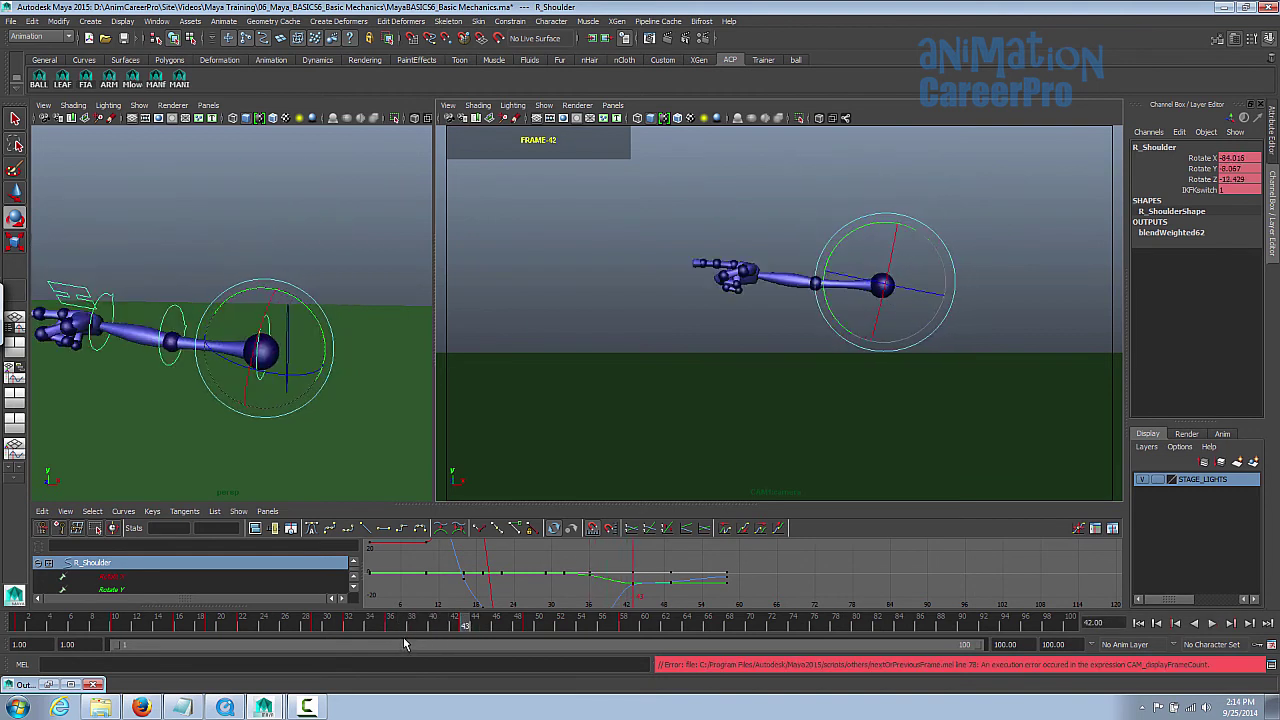
key("alt+period")
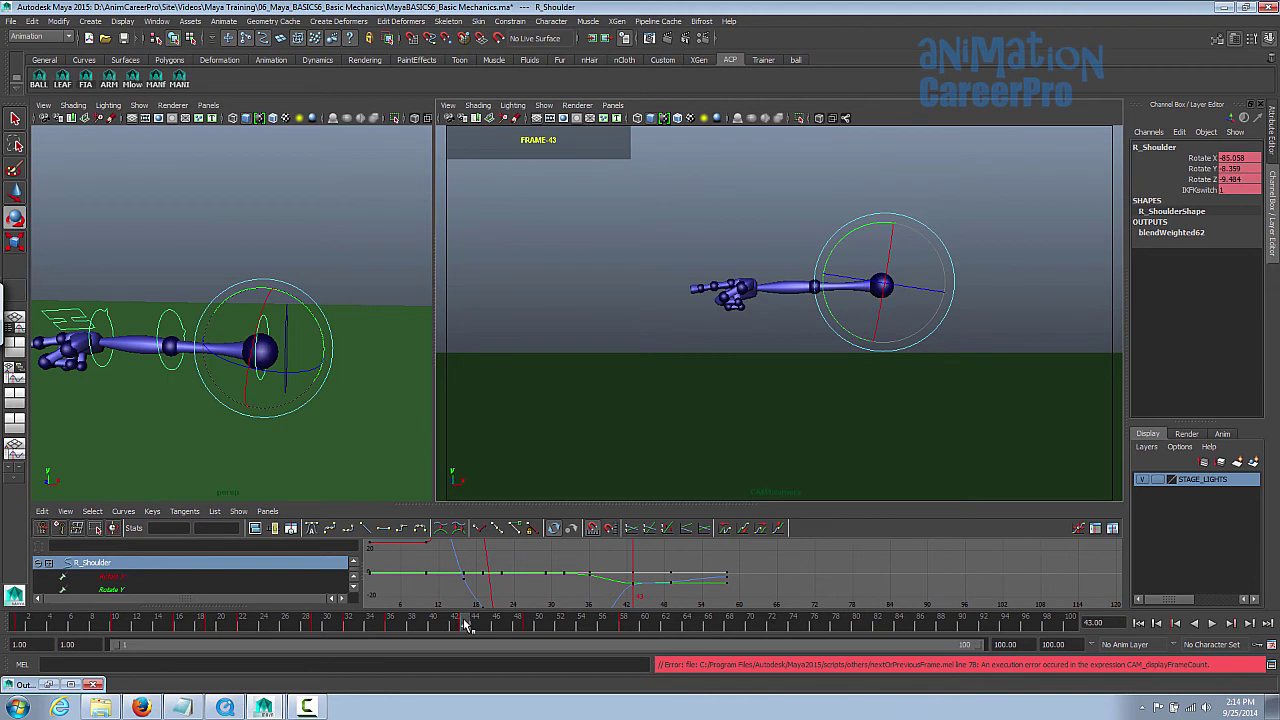
Step: Select all the arm controls and shift their keys from frame 43 onward one frame earlier
left_click(109, 78)
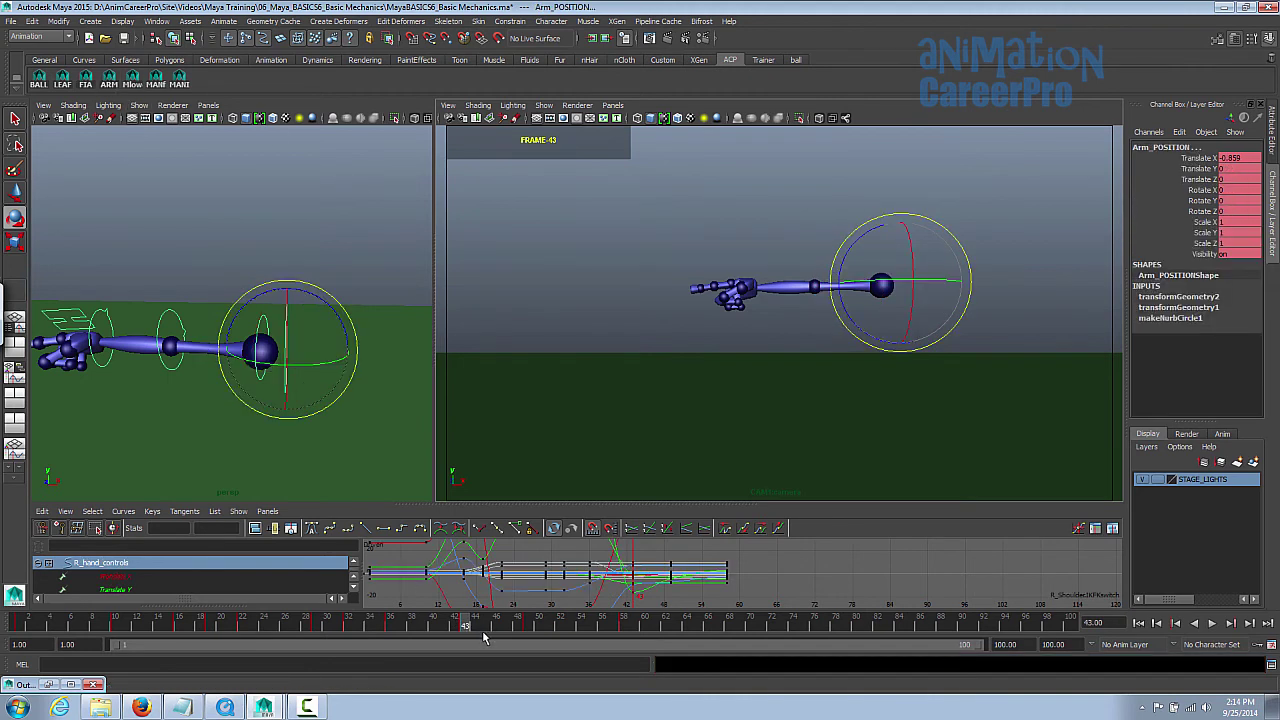
left_click_drag(481, 628, 650, 628, "shift")
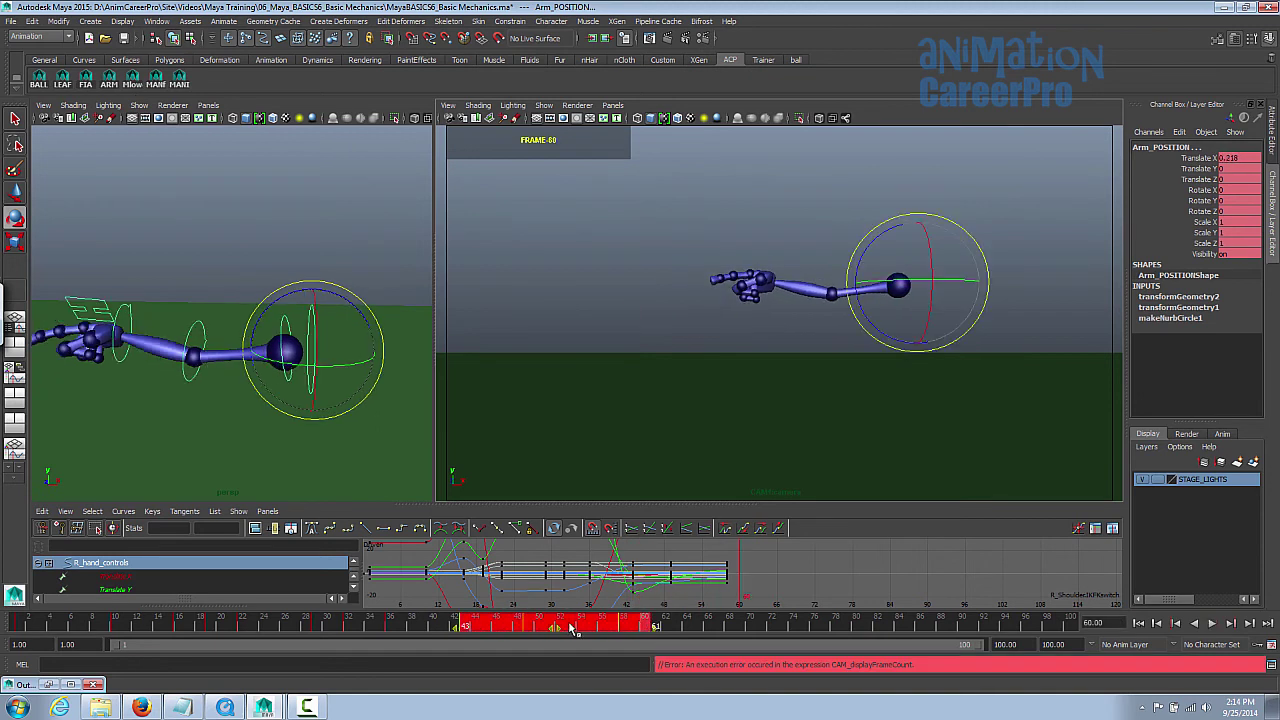
left_click_drag(557, 630, 547, 634)
Step: At frame 39, rotate the R_Elbow control to adjust the forearm's bend in the swing toward the pointing pose
mouse_move(402, 626)
left_mouse_down()
mouse_move(455, 628)
mouse_move(404, 630)
mouse_move(421, 627)
left_mouse_up()
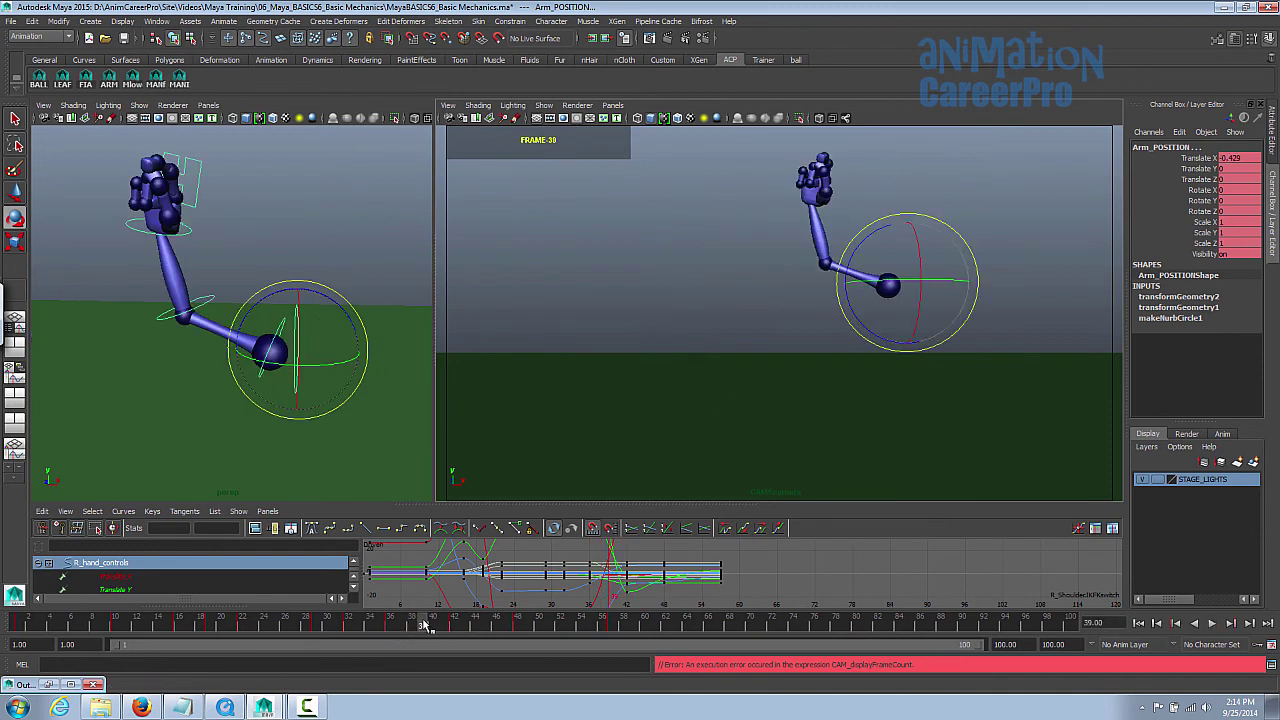
left_click(234, 307)
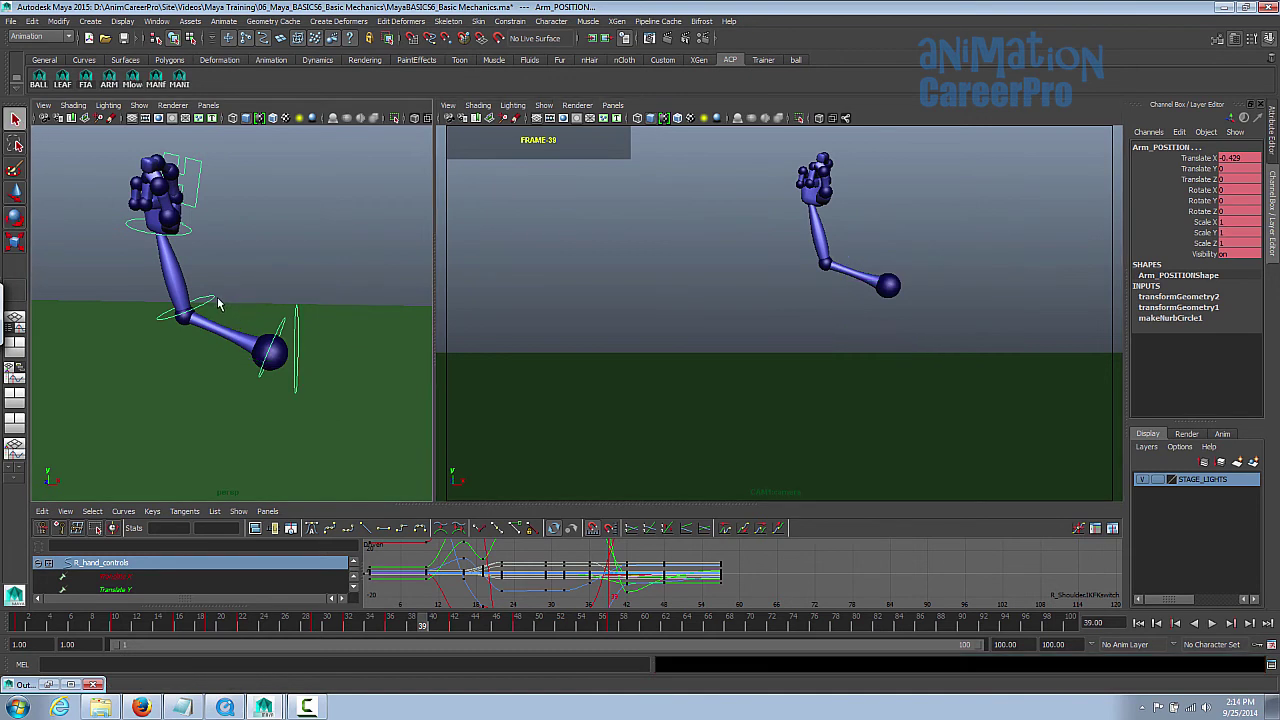
left_click(219, 302)
left_click(214, 298)
key("e")
left_click_drag(850, 196, 864, 231)
Step: Rotate the R_Shoulder control at frame 39 to lower the upper arm
key("q")
left_click(280, 332)
key("e")
middle_click_drag(864, 230, 855, 238)
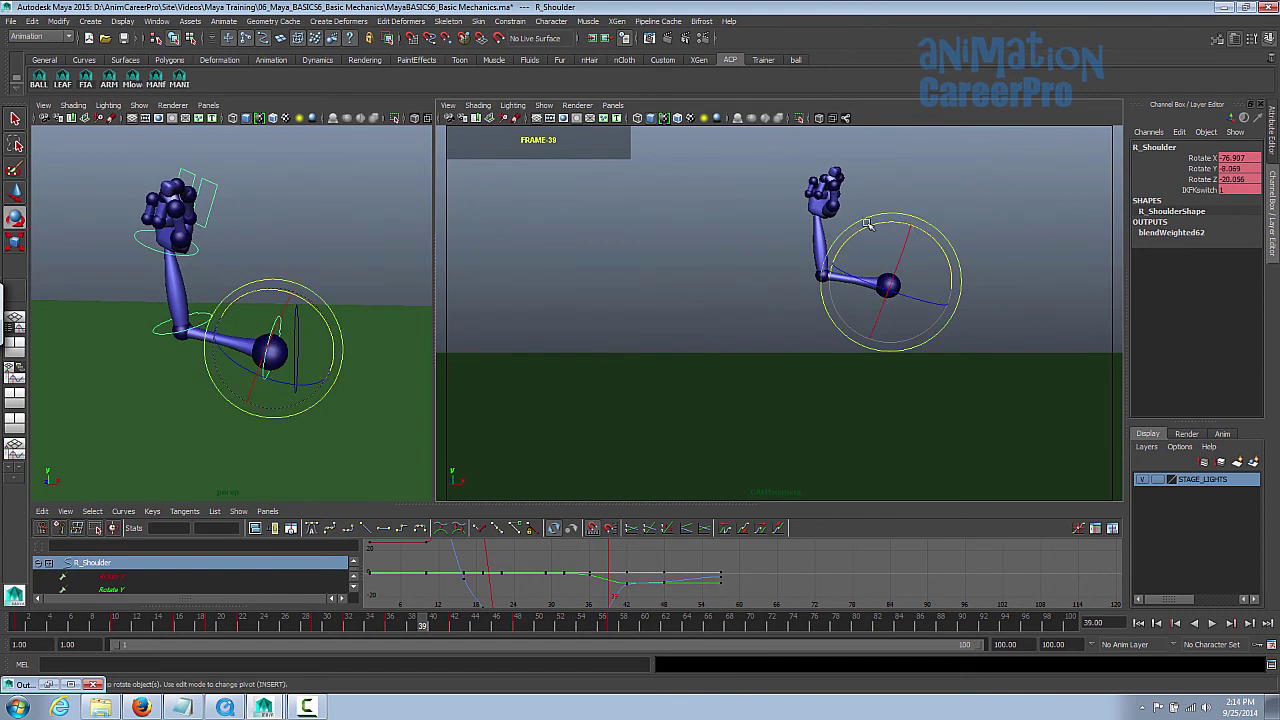
left_click_drag(899, 222, 857, 222)
Step: Bend the R_Elbow control at frame 39 to about 69.7 degrees in Rotate Y
key("q")
left_click(210, 321)
left_click(210, 325)
key("q")
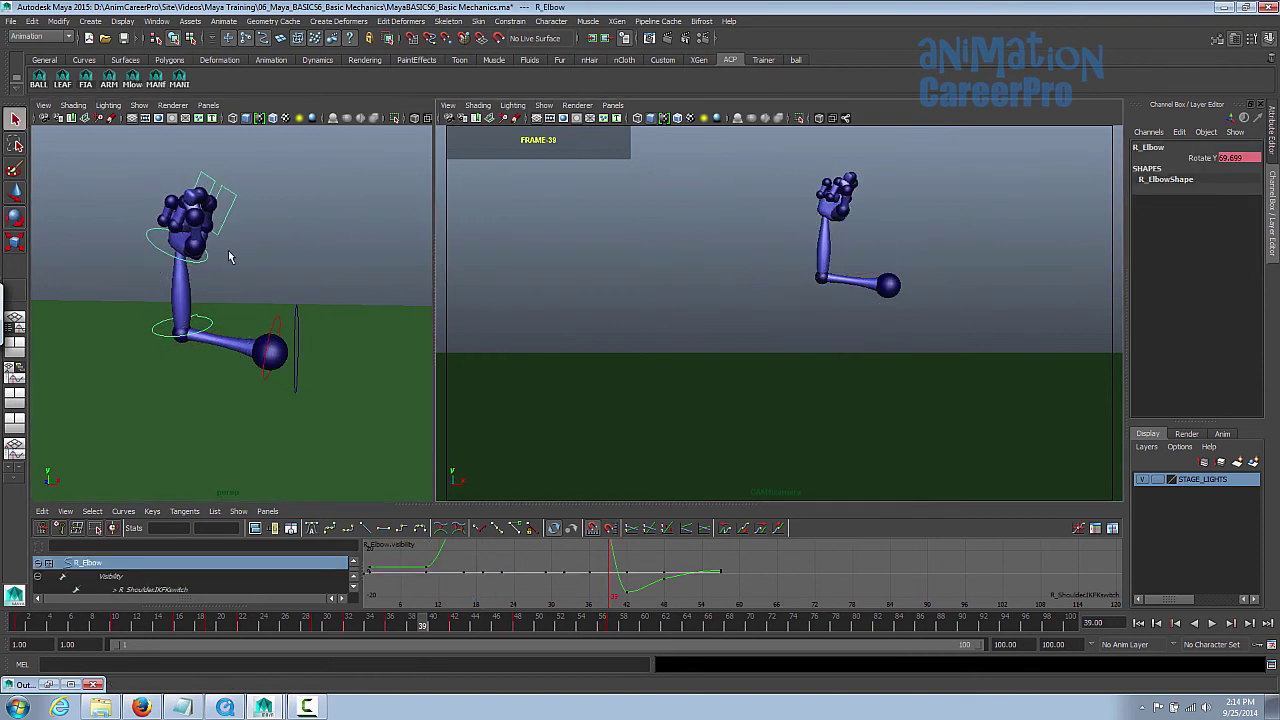
Step: Rotate the R_Wrist control at frame 39 to about -43.8, 31.8, 2.6 degrees so the hand bends back
left_click(205, 262)
key("e")
left_click_drag(873, 177, 875, 236)
left_click_drag(872, 235, 838, 229)
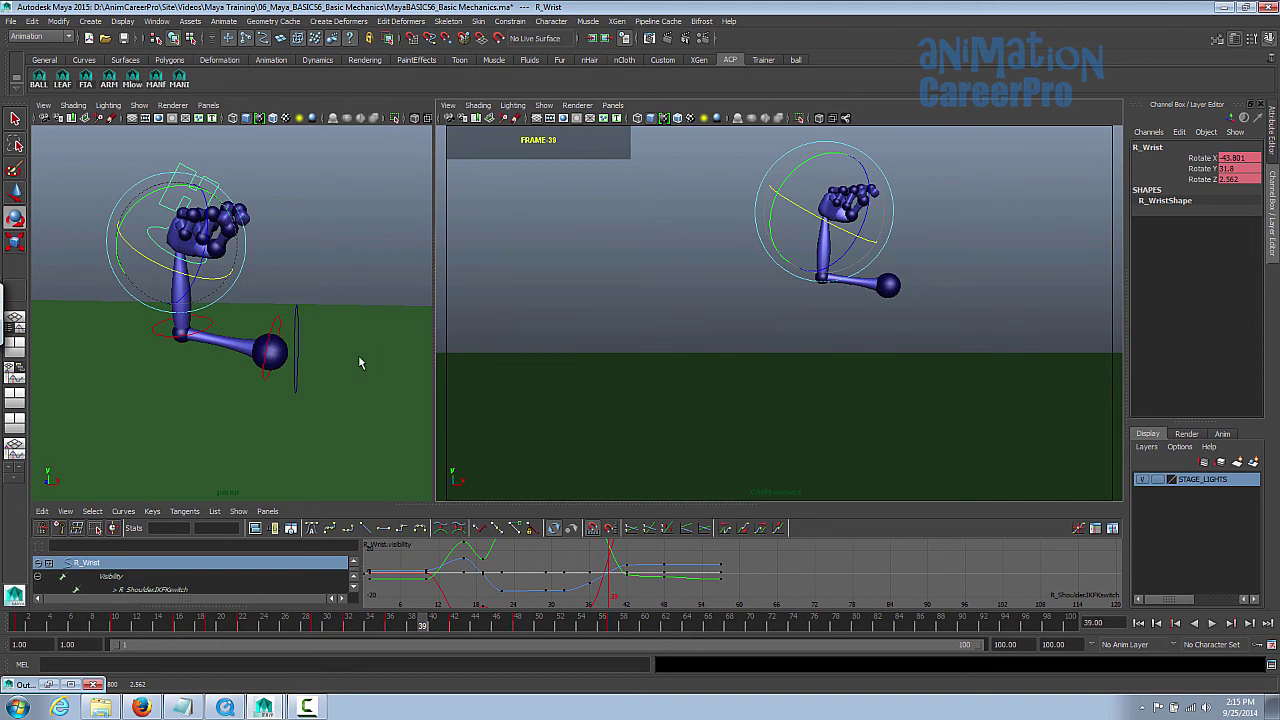
key("q")
Step: On R_hand_controls at frame 39, set Index to 5.2, Thumb to 5.3 and Thumb Roll to 3.9, and scrub through the motion
left_click_drag(358, 356, 140, 160)
mouse_move(406, 628)
left_mouse_down()
mouse_move(468, 638)
mouse_move(392, 630)
mouse_move(431, 626)
left_mouse_up()
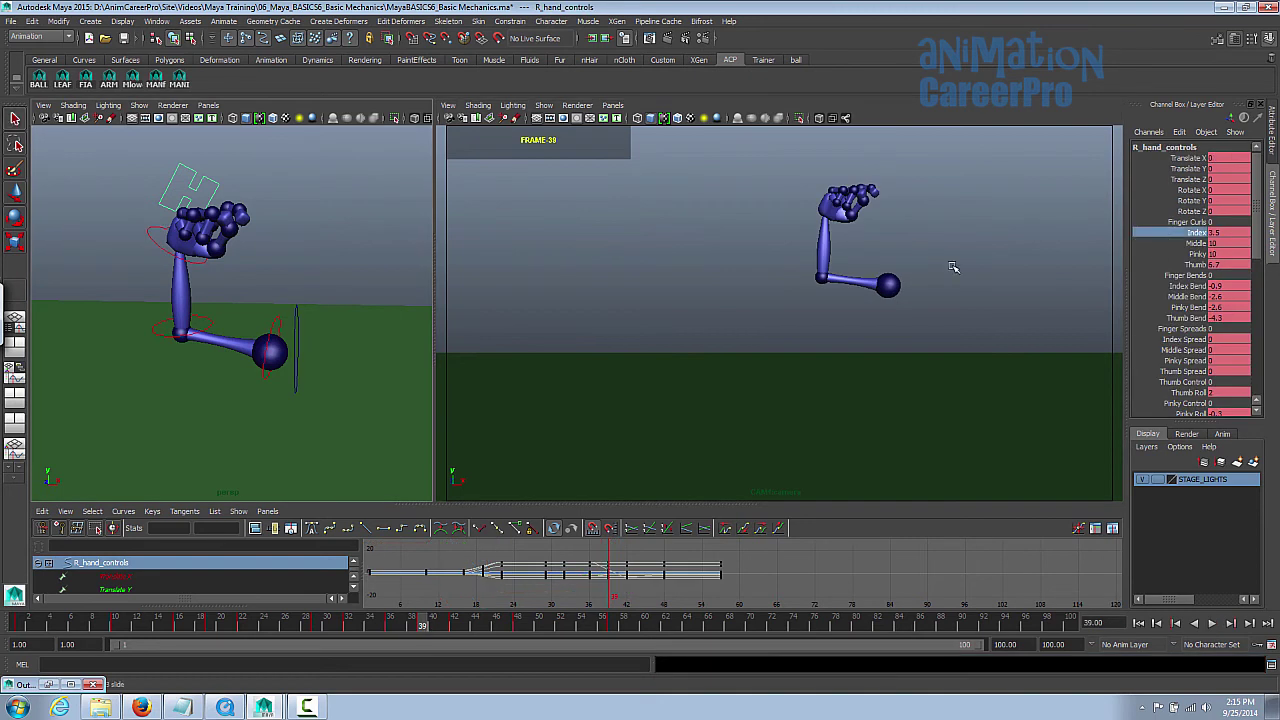
middle_click_drag(953, 267, 933, 269)
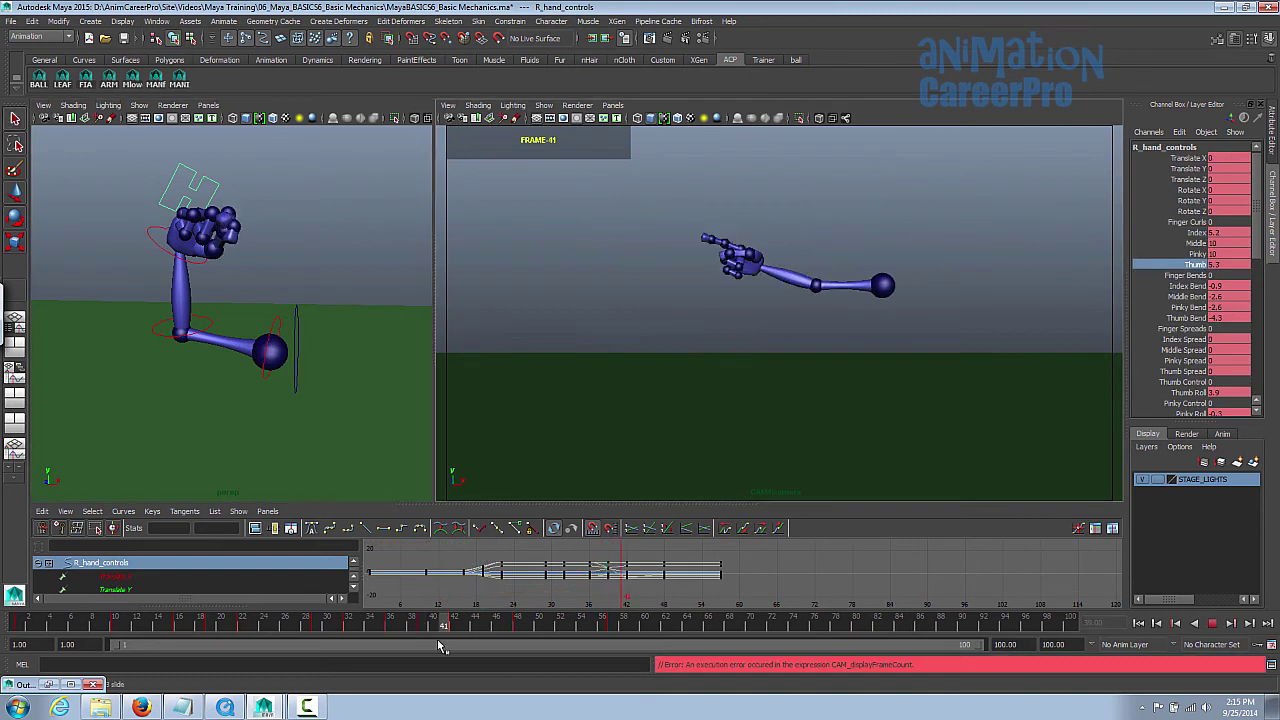
left_click_drag(439, 643, 424, 656)
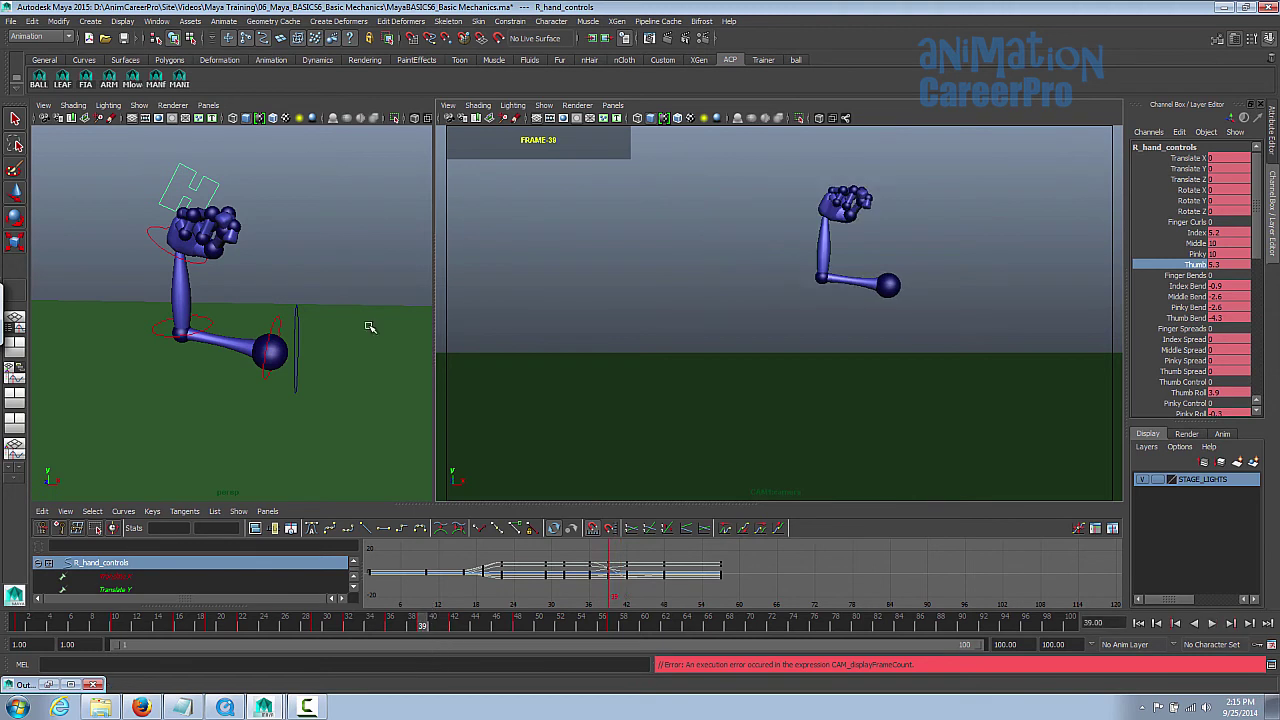
Step: Select all the arm controls and set their keys from frame 7 to frame 49 to spline tangents
left_click(110, 82)
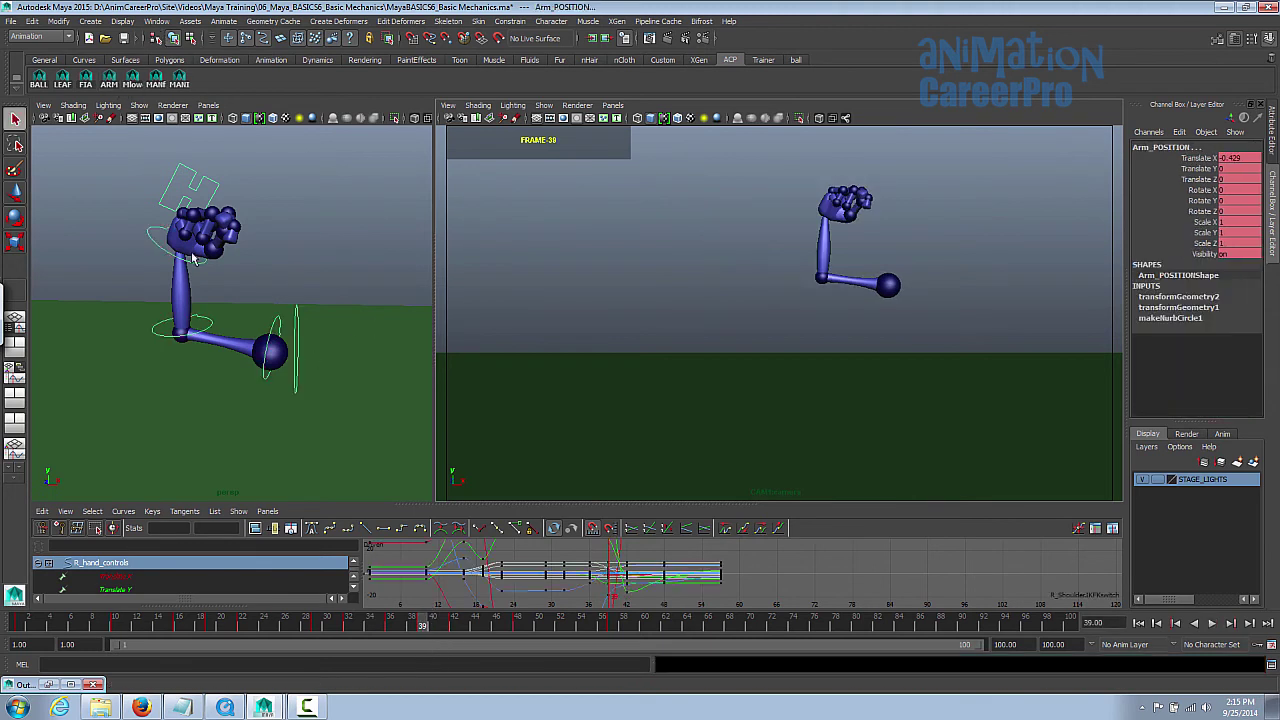
scroll(202, 280, "down", 1)
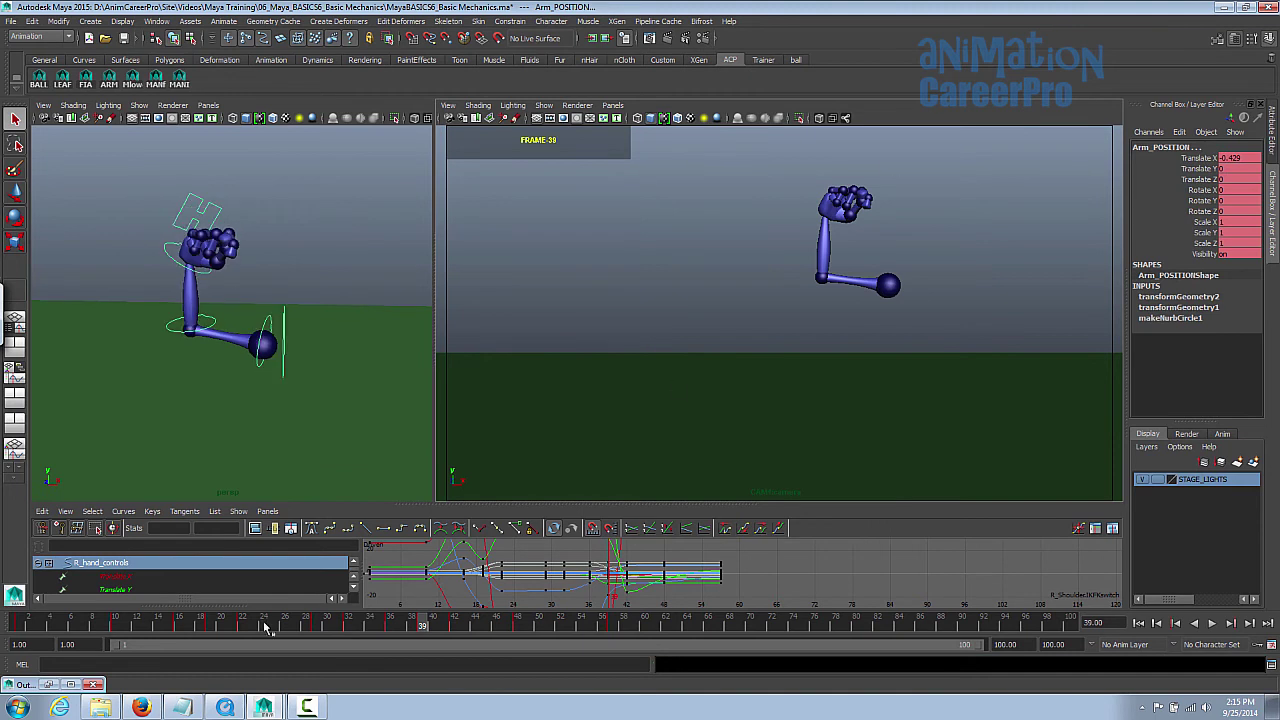
left_click(22, 626)
left_click(614, 626)
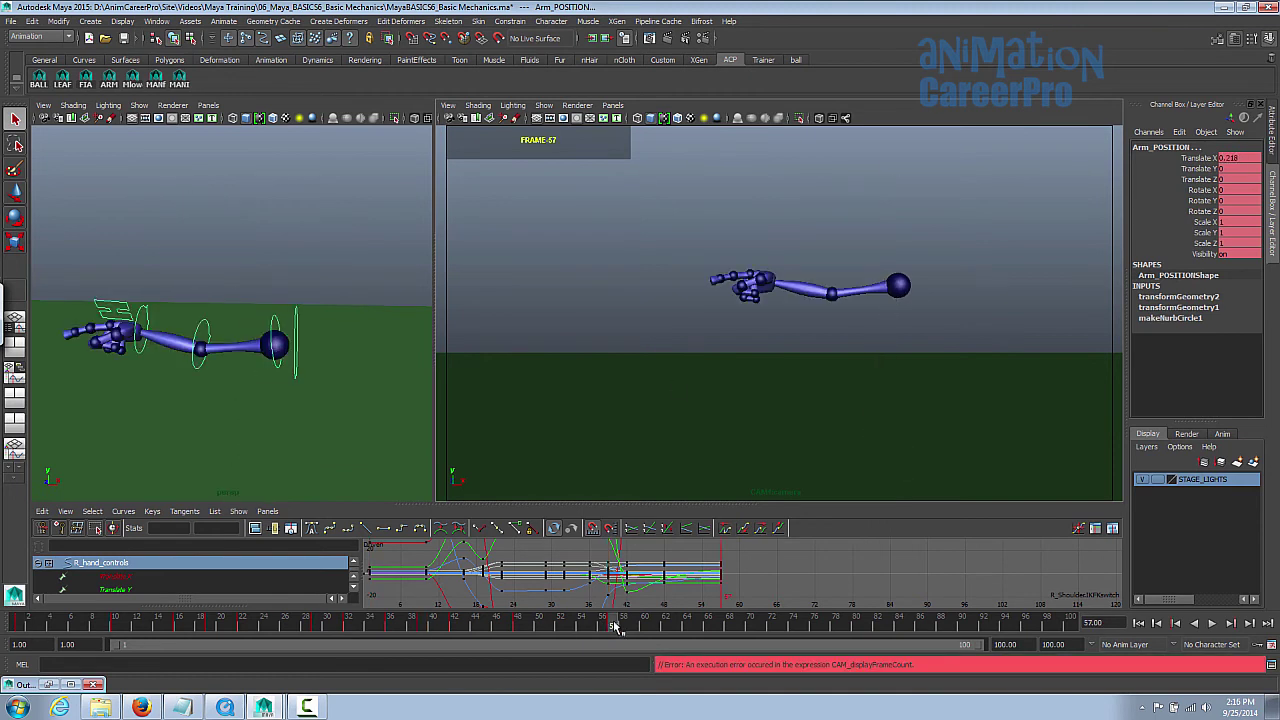
left_click_drag(84, 626, 536, 634, "shift")
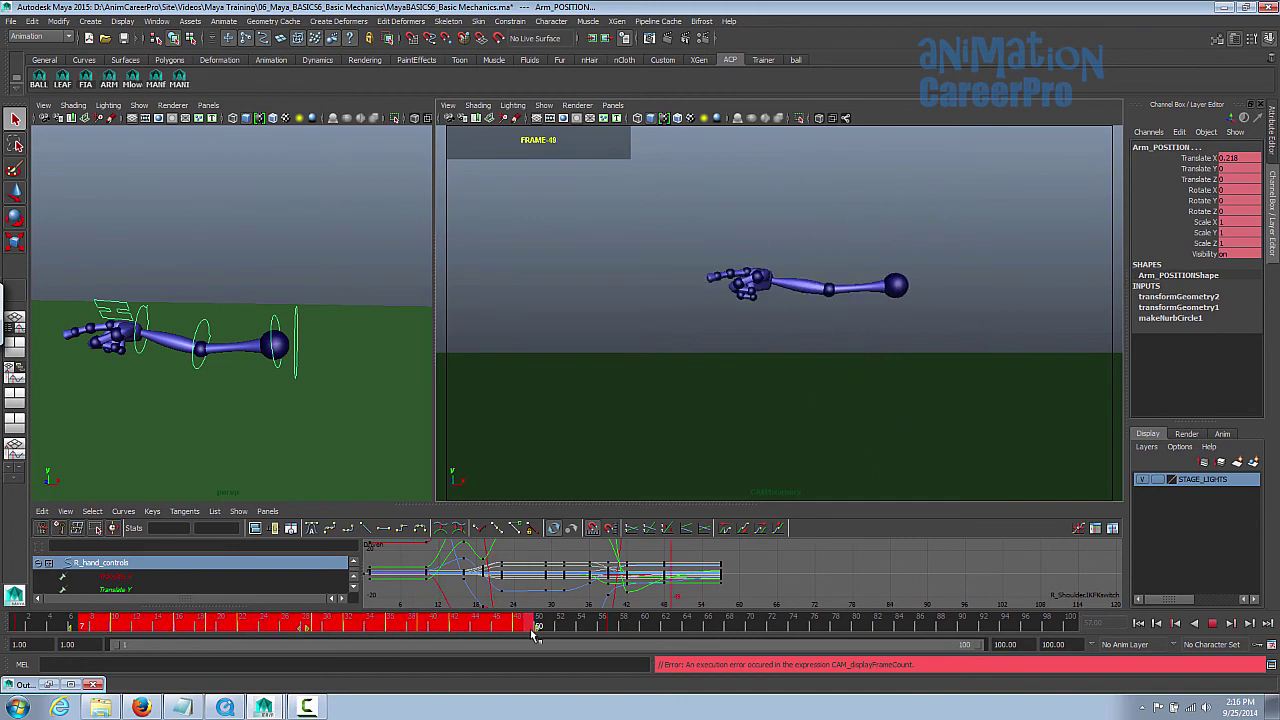
right_click(465, 632)
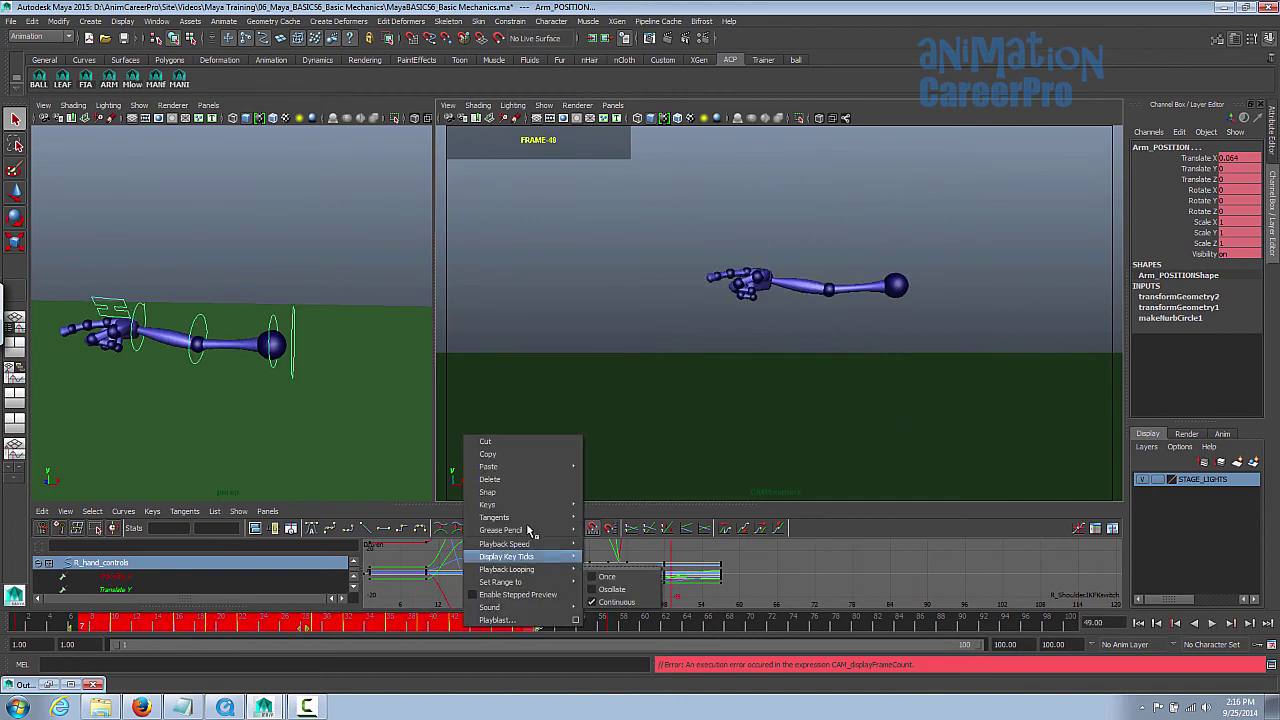
mouse_move(528, 516)
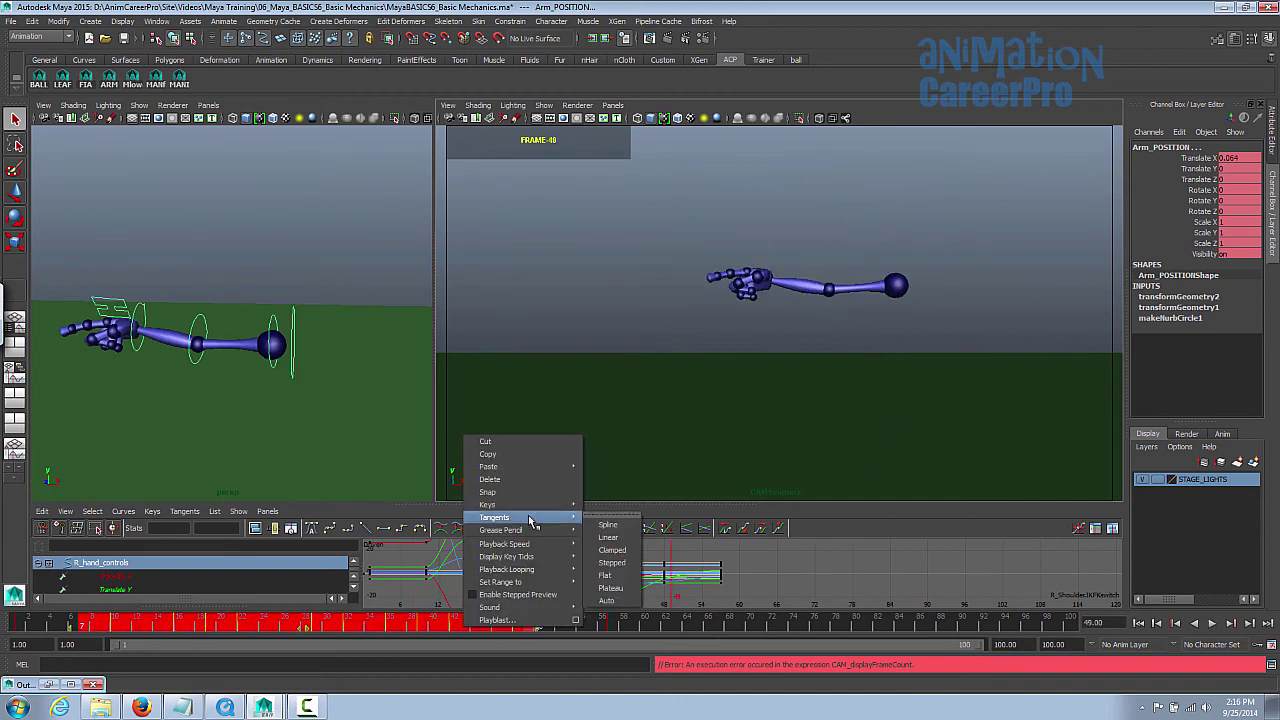
left_click(610, 525)
Step: Frame the arm's animation curves in an enlarged Graph Editor and select their keys up to frame 48
left_click_drag(749, 503, 752, 352)
middle_click_drag(618, 446, 821, 423, "alt")
right_click_drag(821, 423, 810, 540, "alt+shift")
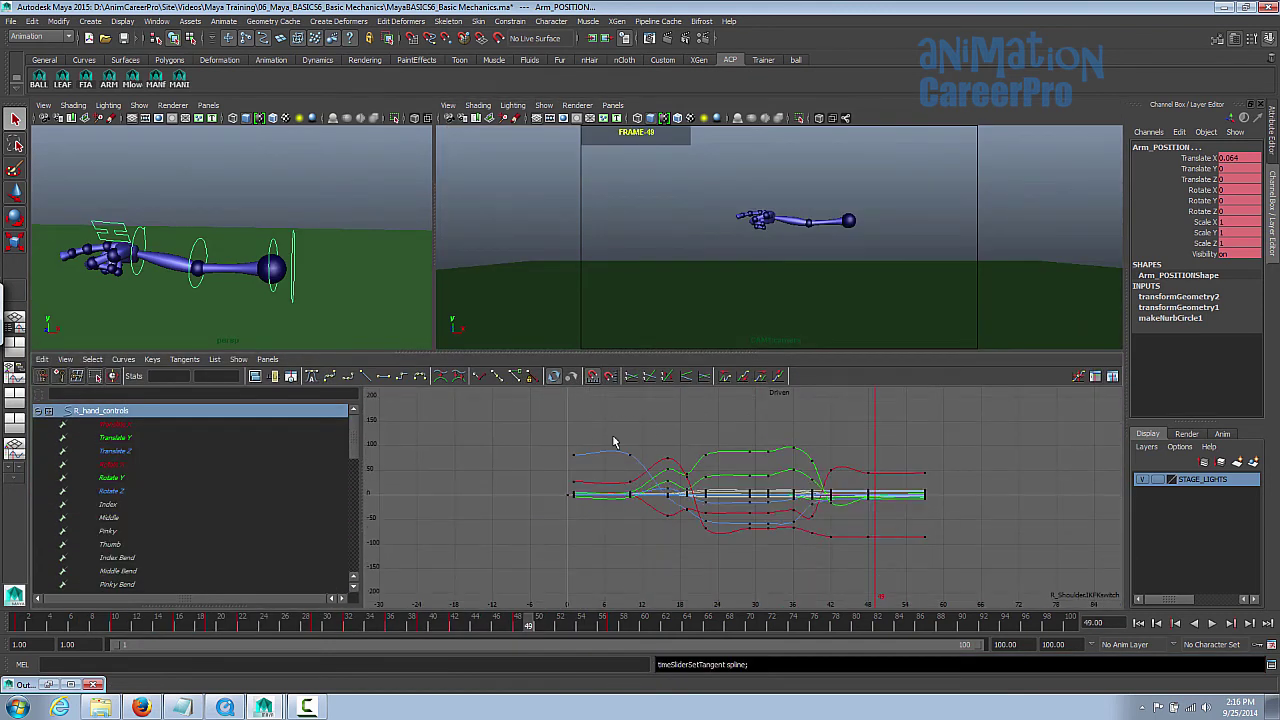
left_click_drag(862, 594, 893, 600)
right_click_drag(875, 535, 883, 493, "alt+shift")
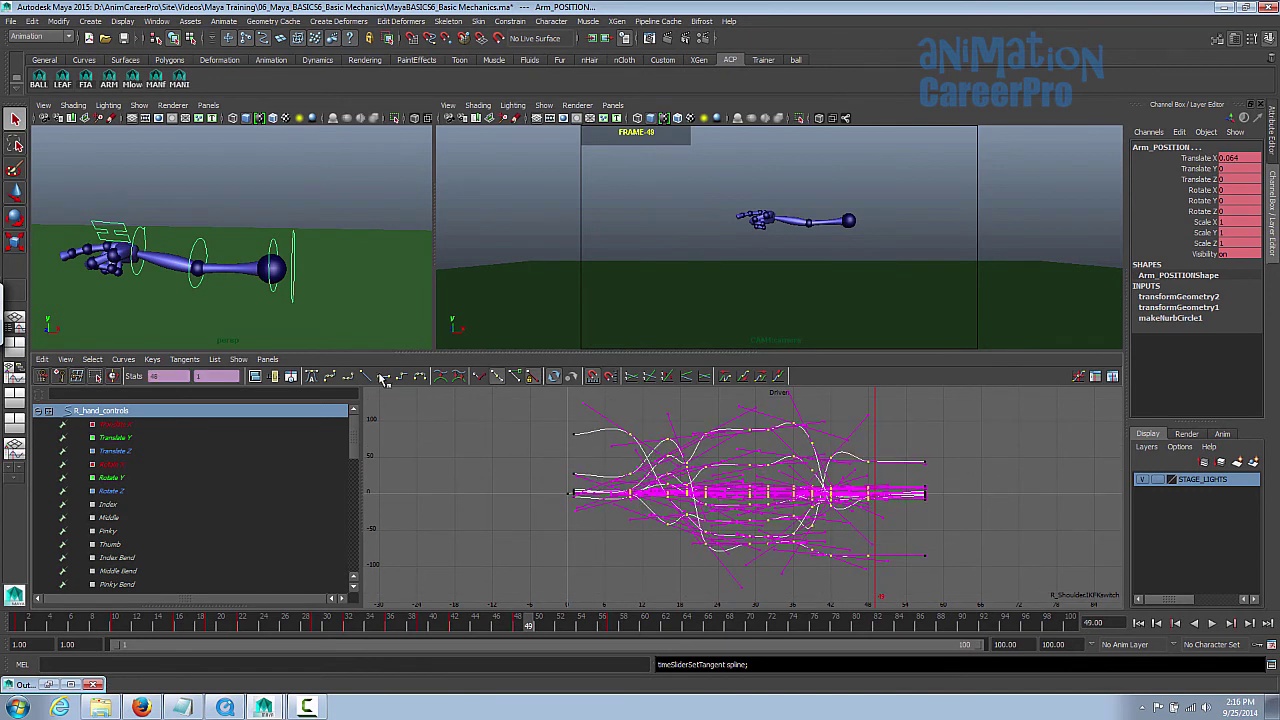
left_click_drag(737, 352, 737, 475)
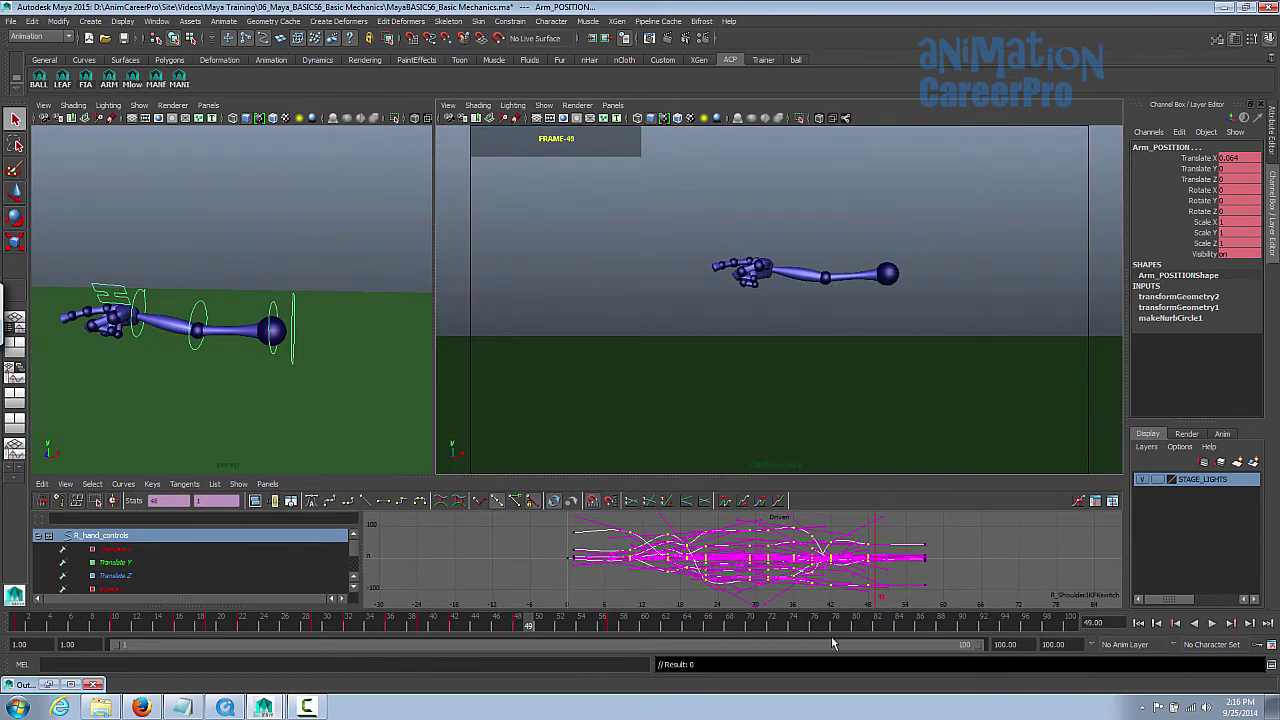
Step: Shorten the playback range to end at frame 67 and review the arm animation by playing and scrubbing it
key("Escape")
left_click_drag(975, 652, 697, 666)
left_click(1139, 623)
left_click(1213, 622)
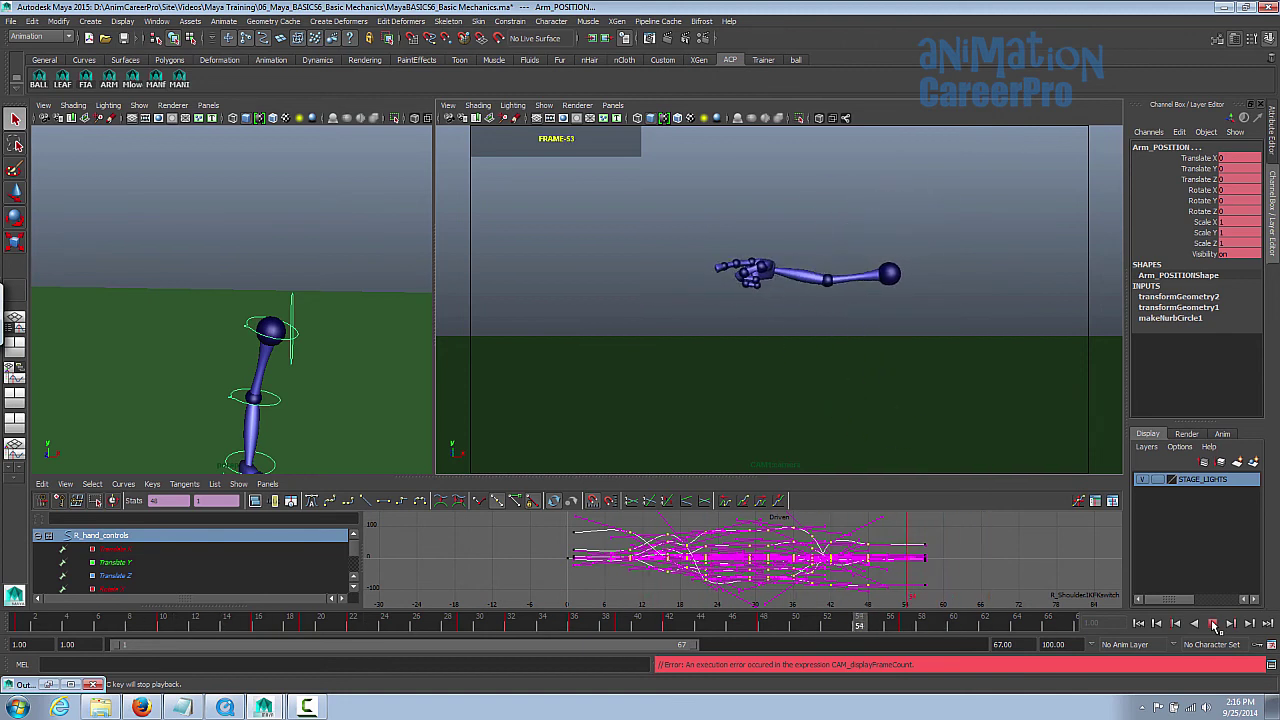
left_click_drag(180, 620, 134, 621)
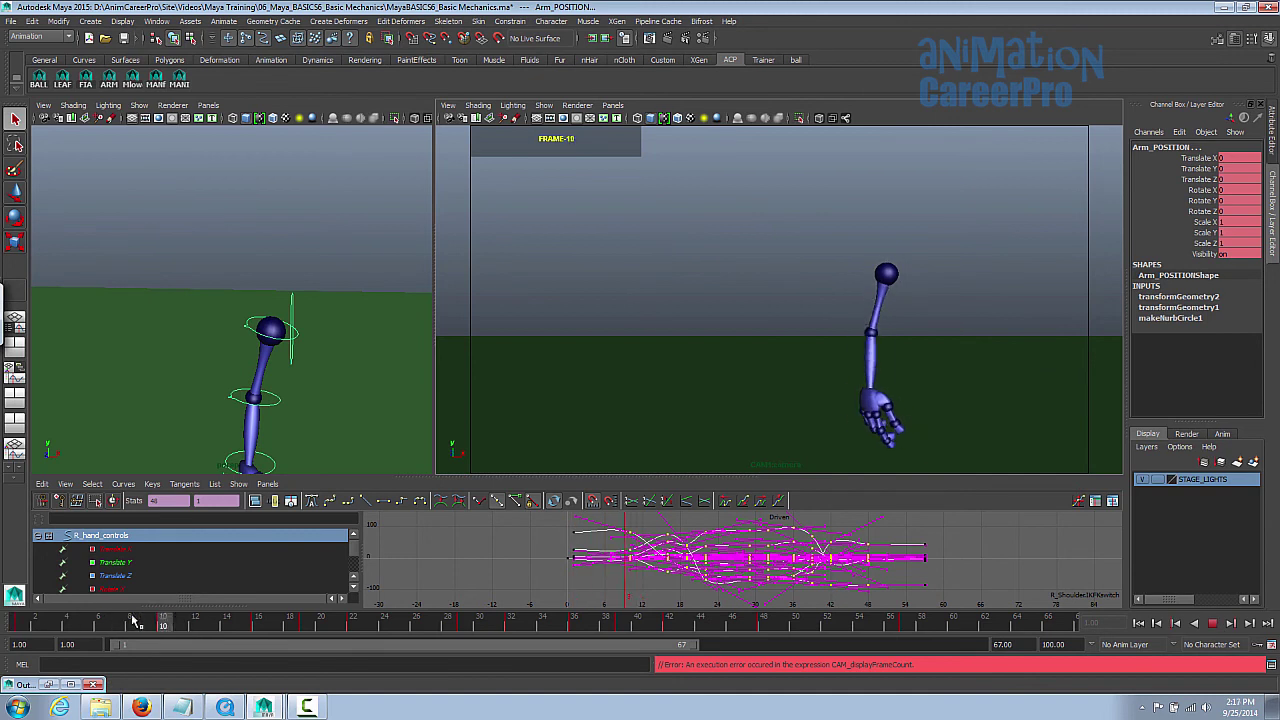
left_click(1209, 623)
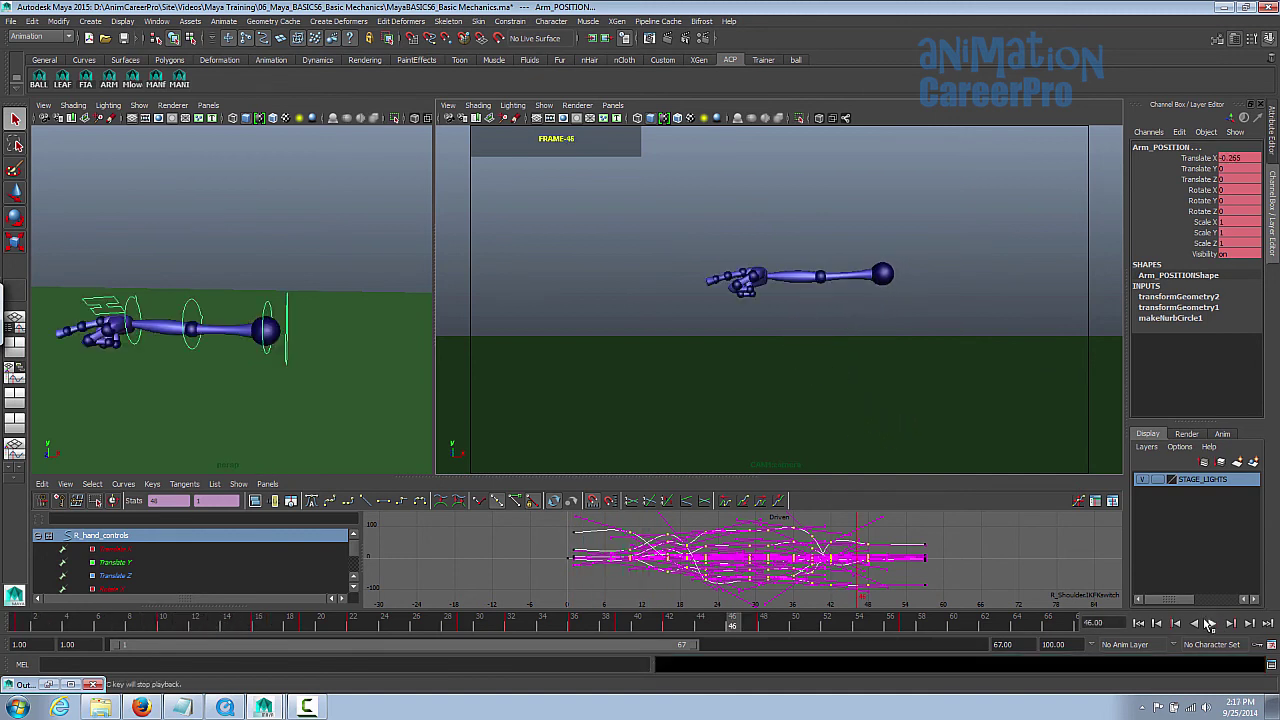
left_click_drag(197, 628, 502, 630)
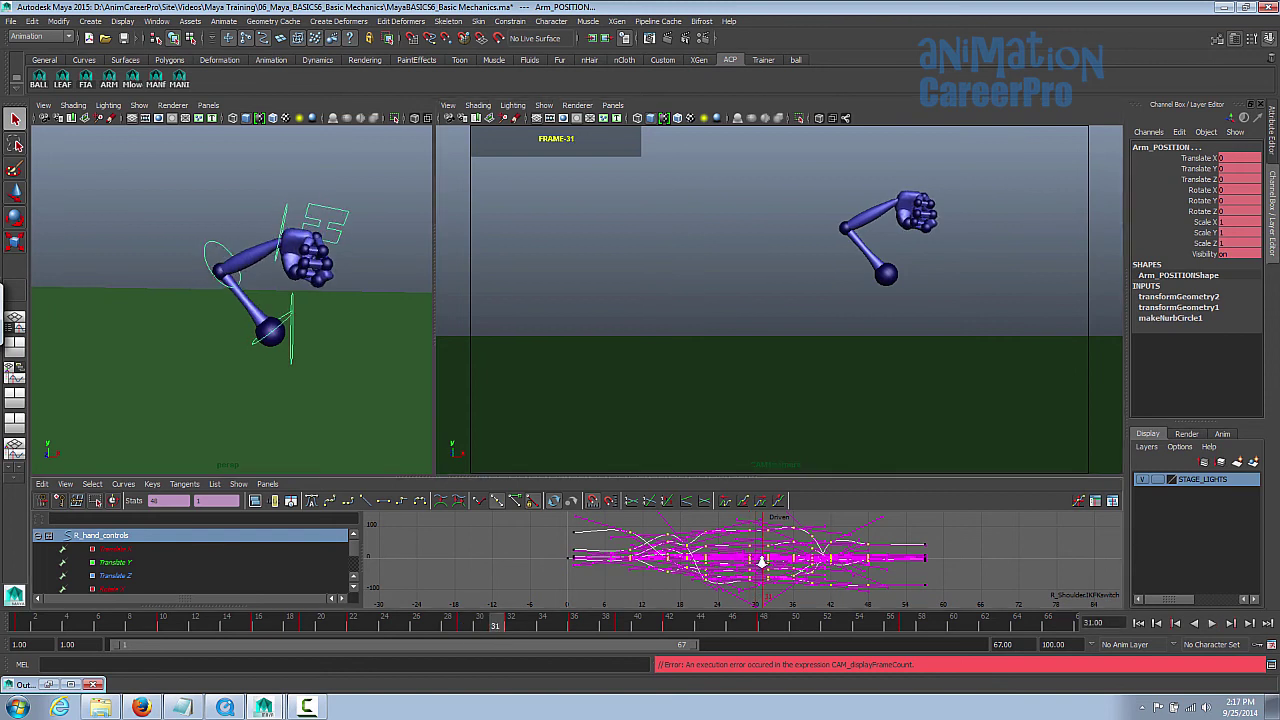
Step: Select all the arm controls and shift their keys from frame 29 onward three frames earlier
key("f")
left_click_drag(756, 474, 758, 353)
right_click_drag(803, 427, 813, 434, "alt+shift")
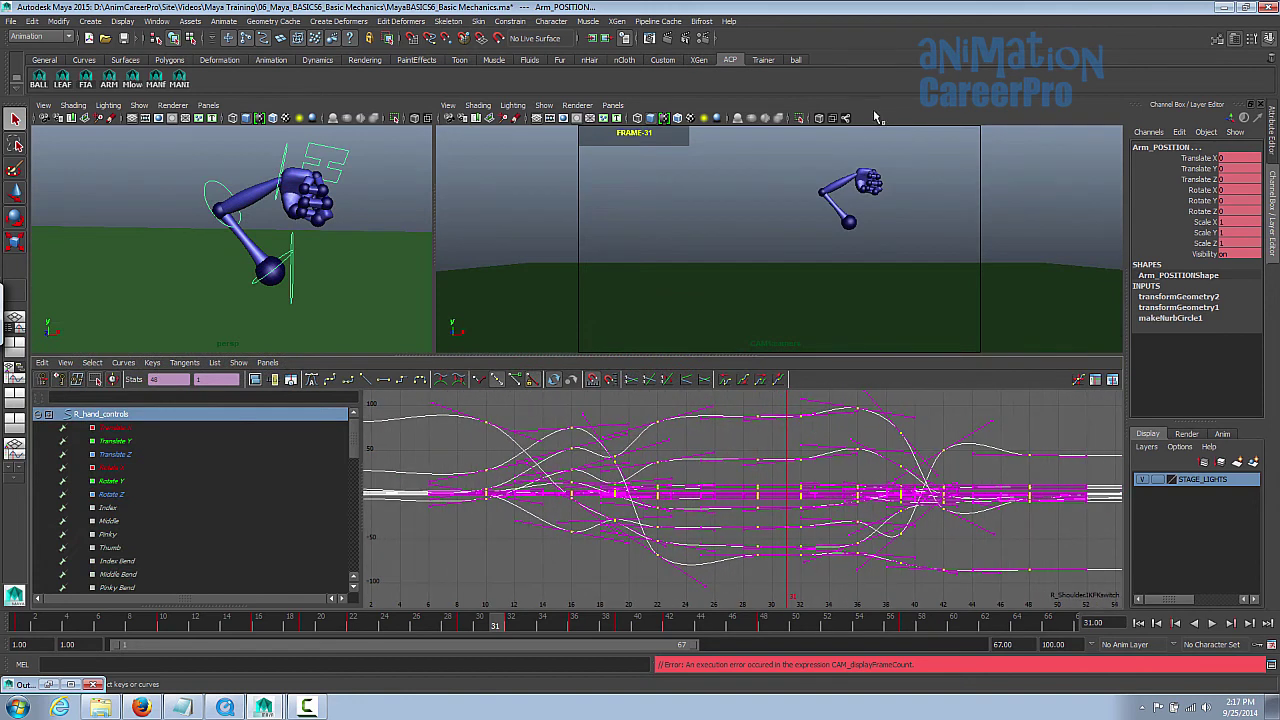
left_click_drag(742, 358, 742, 428)
left_click_drag(475, 625, 935, 627)
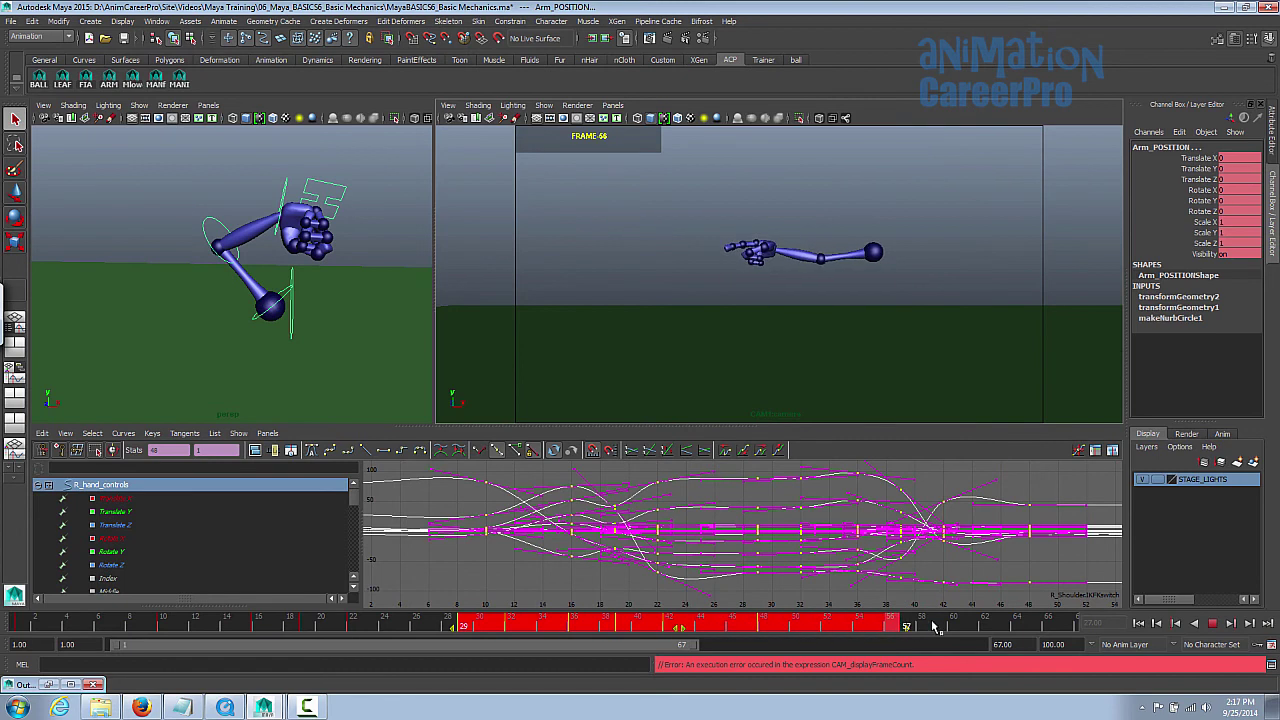
left_click(108, 81)
left_click_drag(458, 620, 893, 618, "shift")
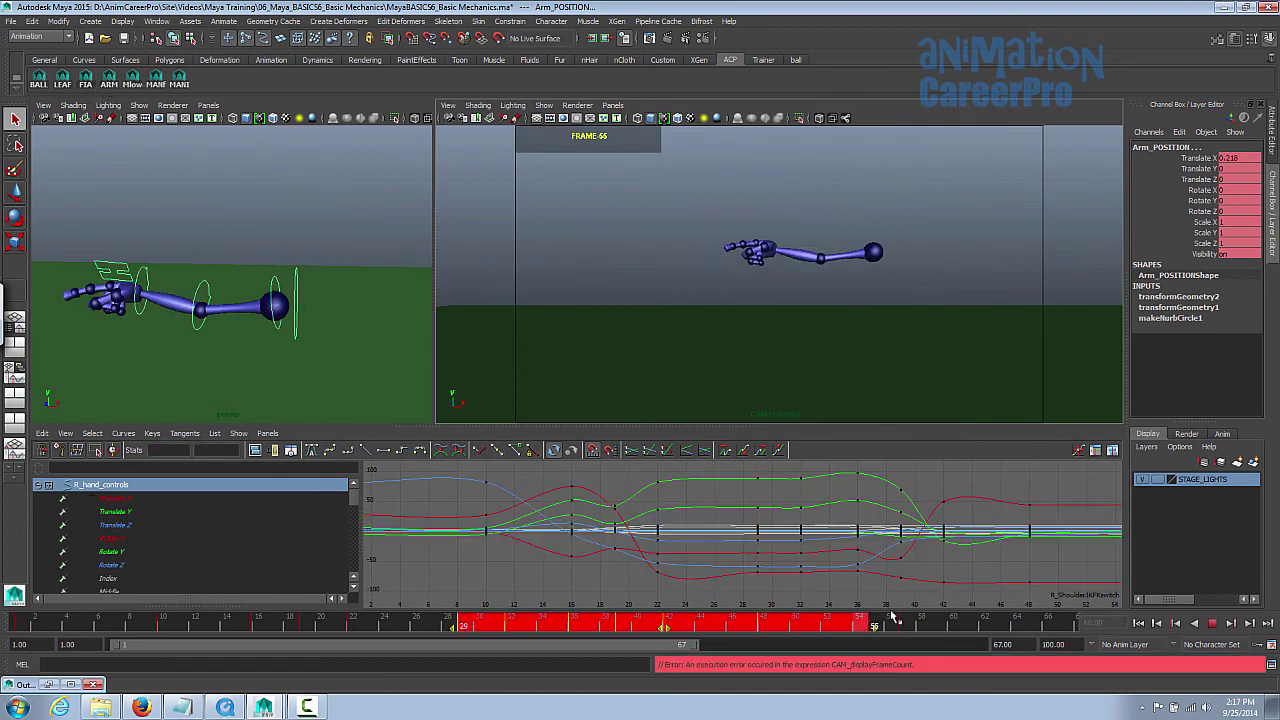
left_click_drag(710, 628, 668, 638)
Step: Play and scrub the retimed arm motion around frames 22 to 27 to check the anticipation hold
key("alt+v")
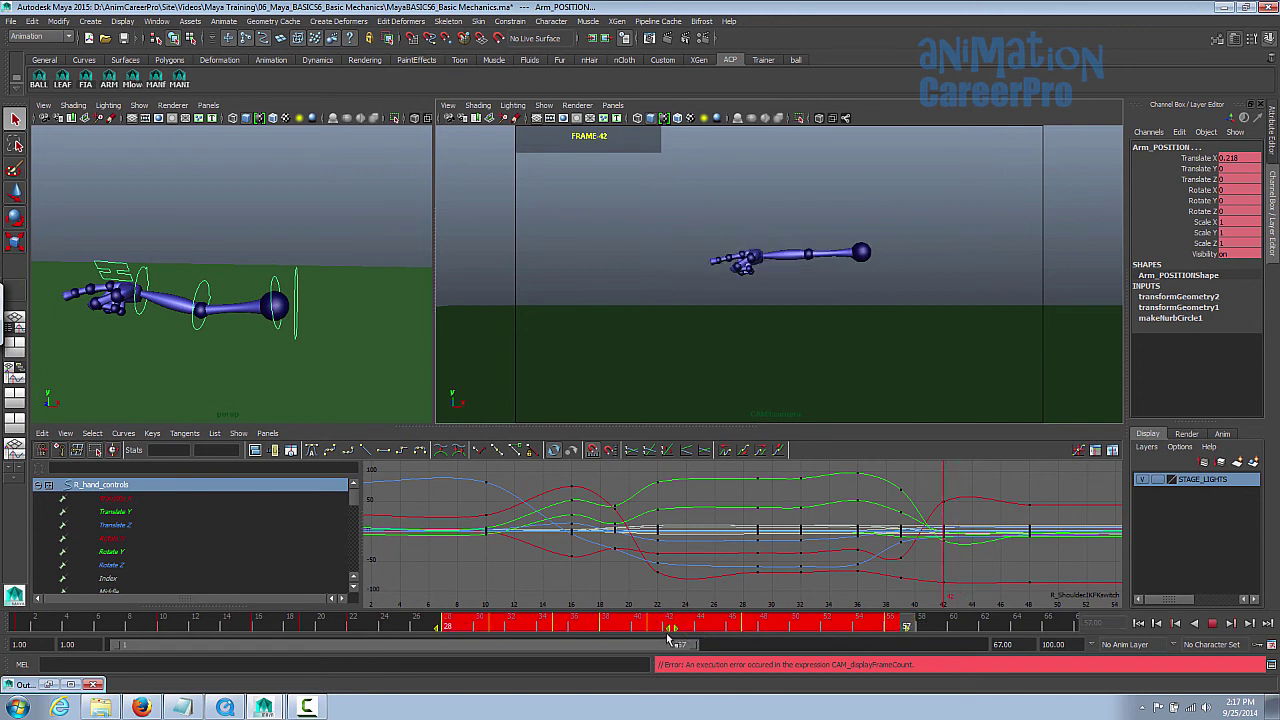
key("alt+v")
left_click_drag(354, 624, 425, 629)
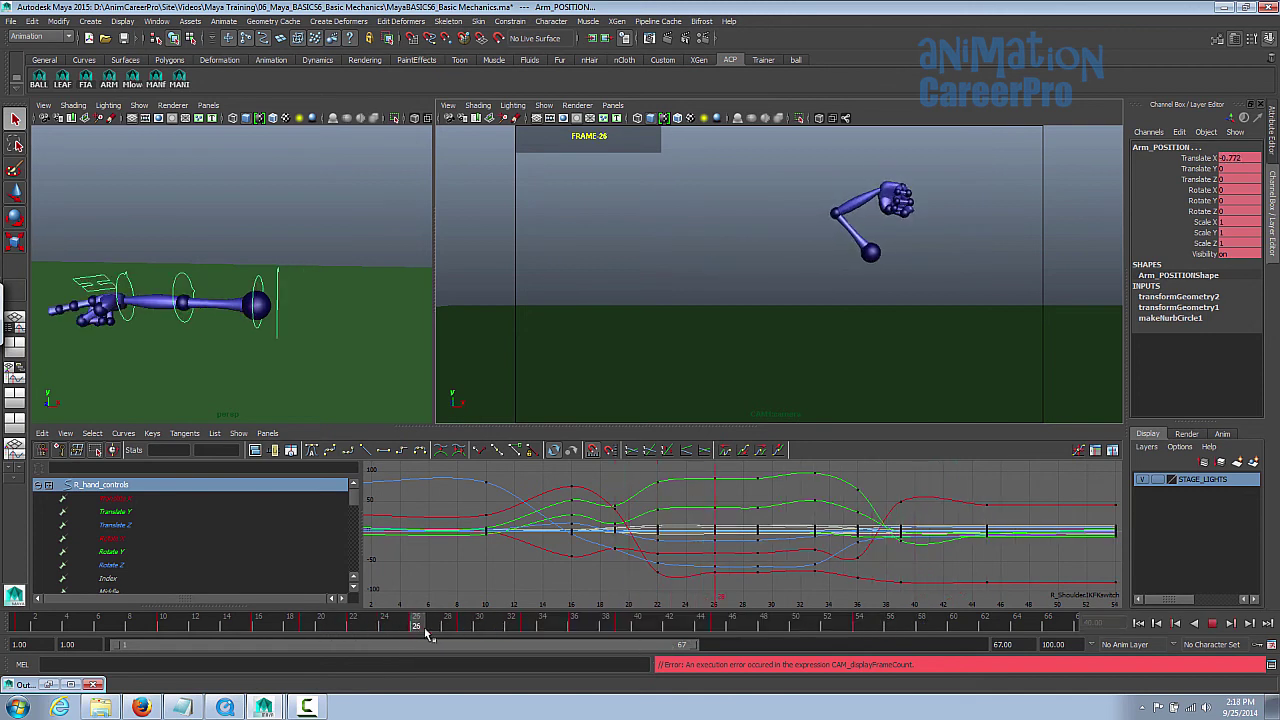
left_click(352, 628)
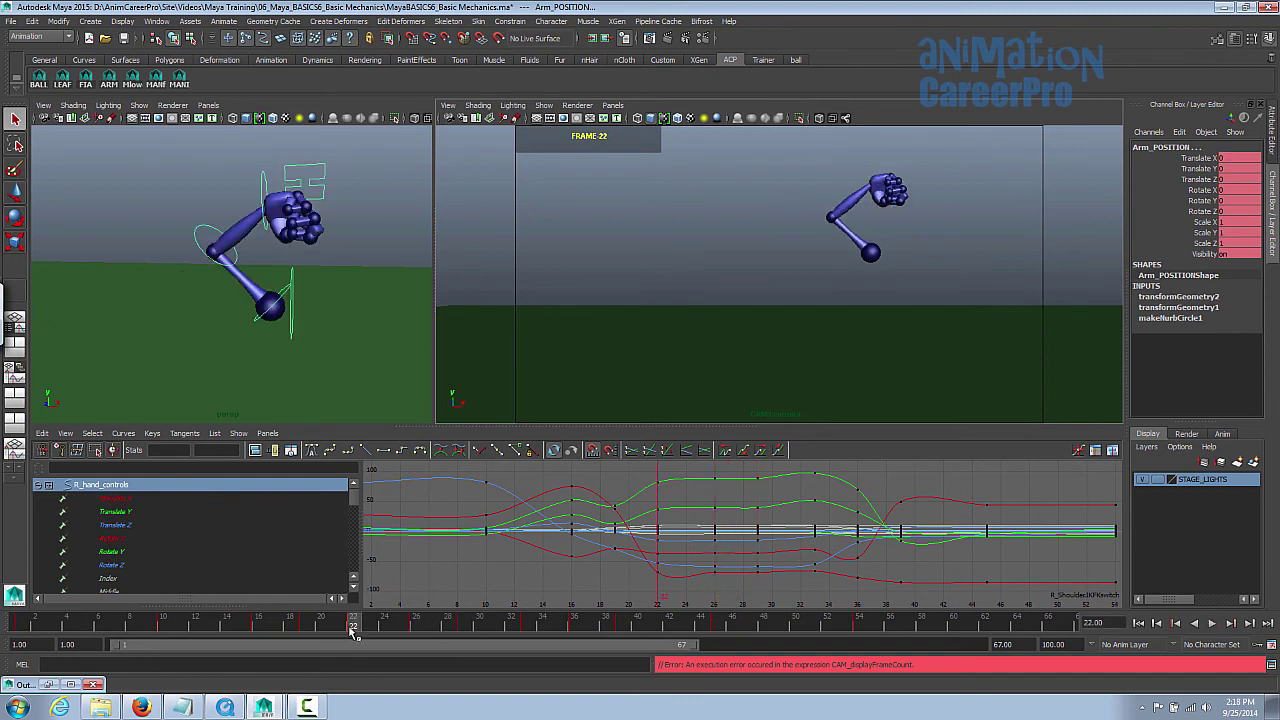
key("alt+v")
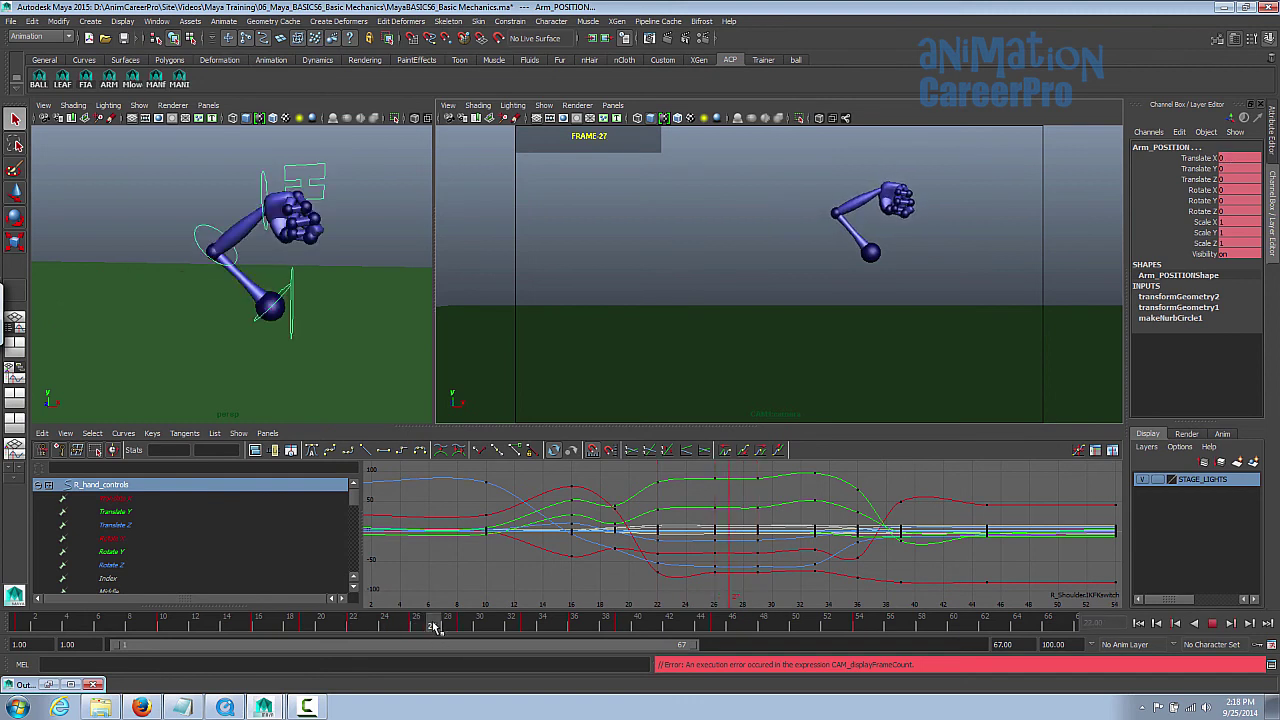
Step: Delete the arm keys at frame 29 and shift the keys from frame 33 onward four frames earlier
left_click(465, 627)
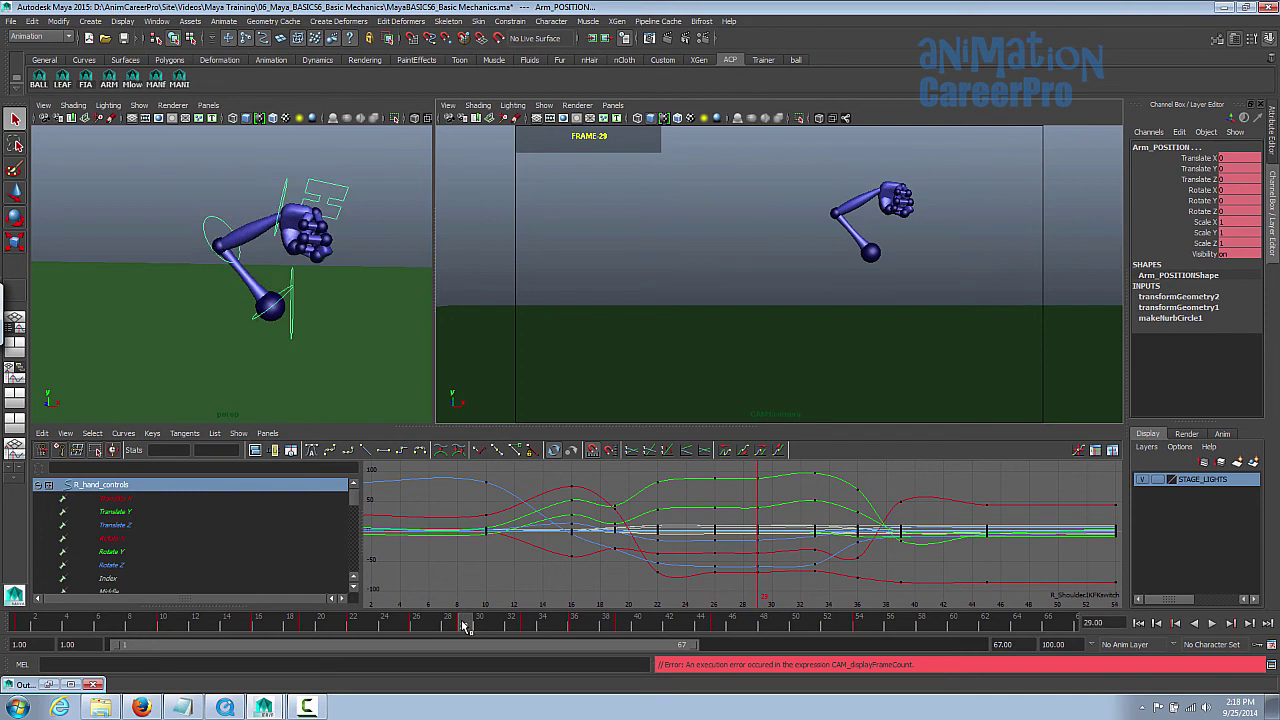
right_click(467, 626)
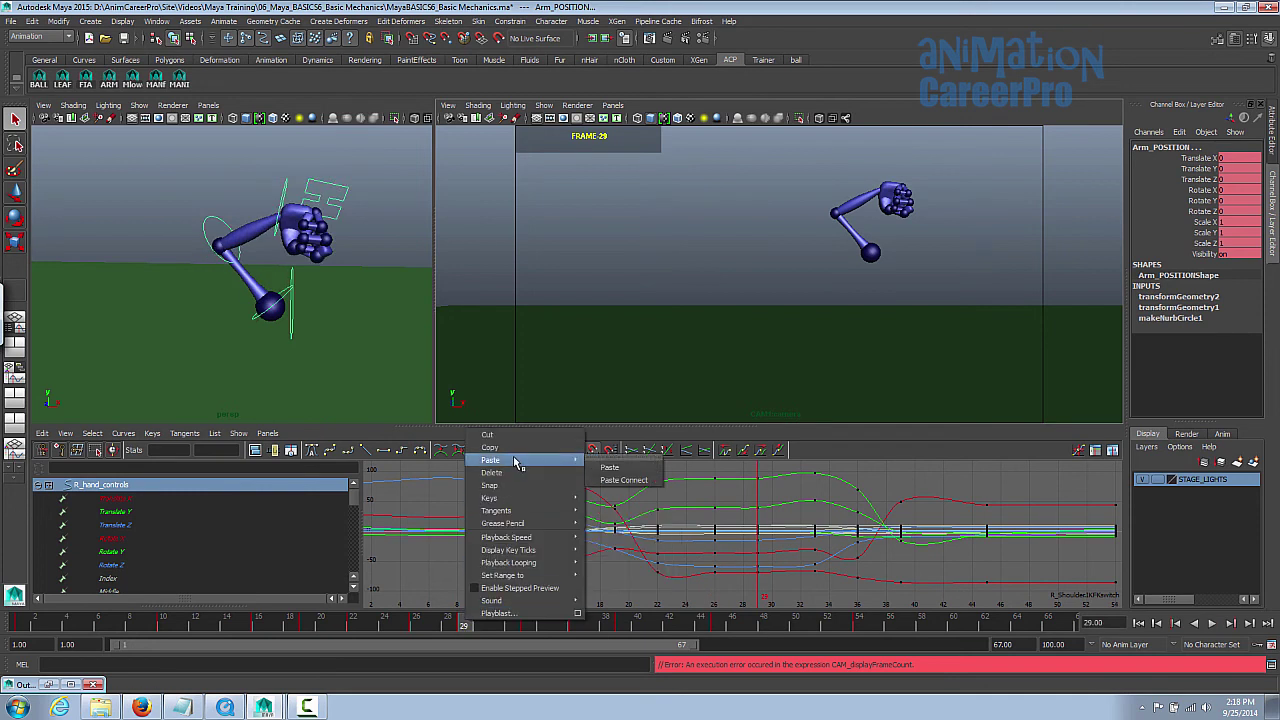
left_click(511, 482)
left_click_drag(527, 627, 952, 627, "shift")
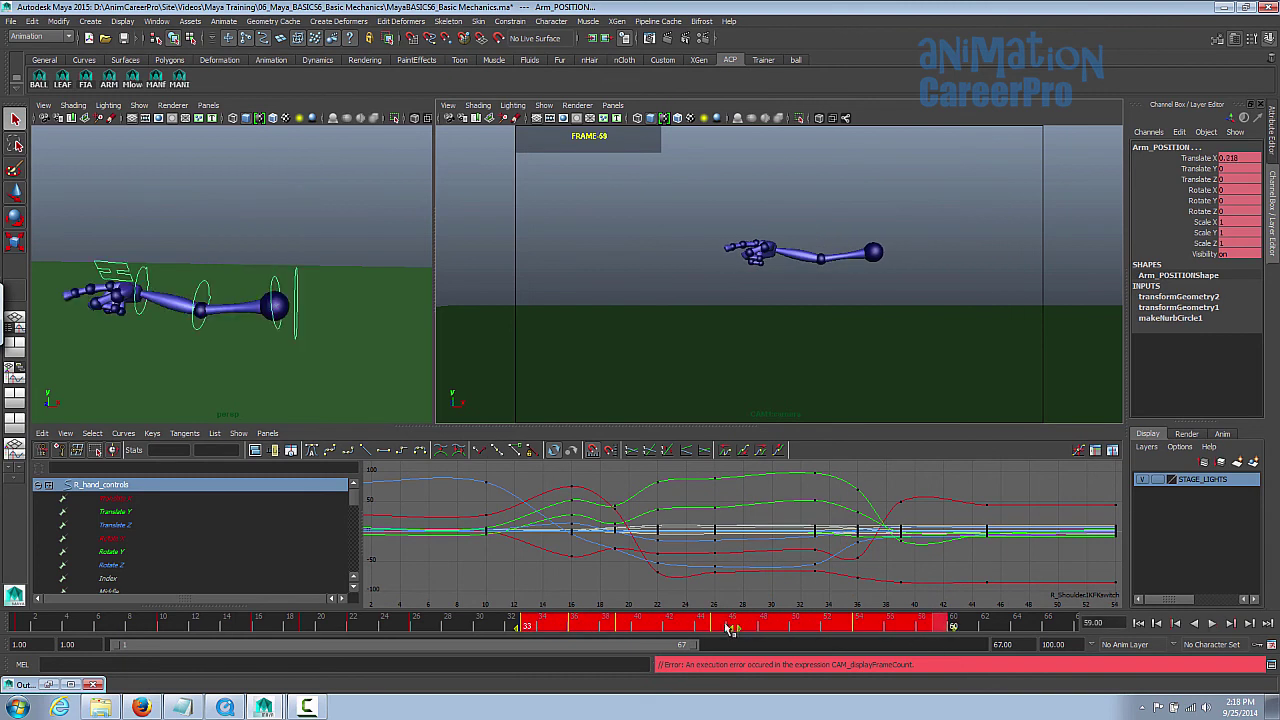
left_click_drag(738, 630, 686, 648)
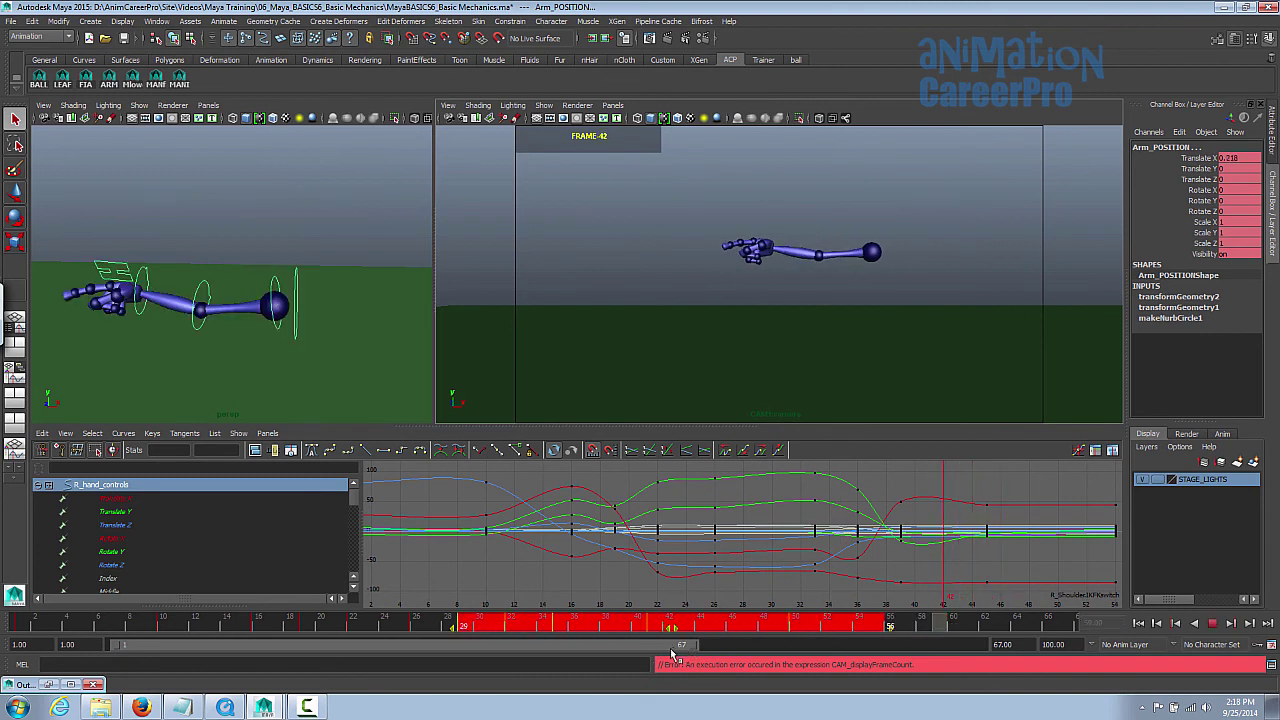
Step: Play the arm animation through and scrub its opening frames up to frame 16 to judge the timing
left_click_drag(432, 626, 396, 637)
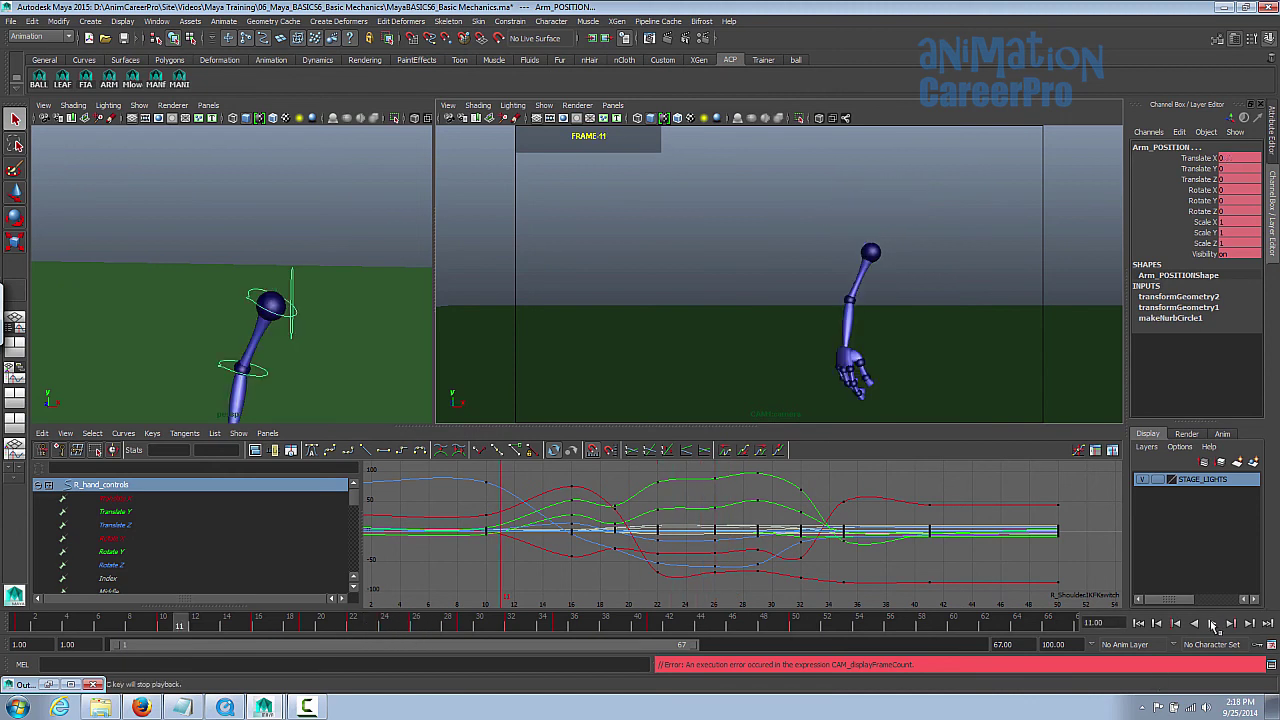
left_click(1213, 624)
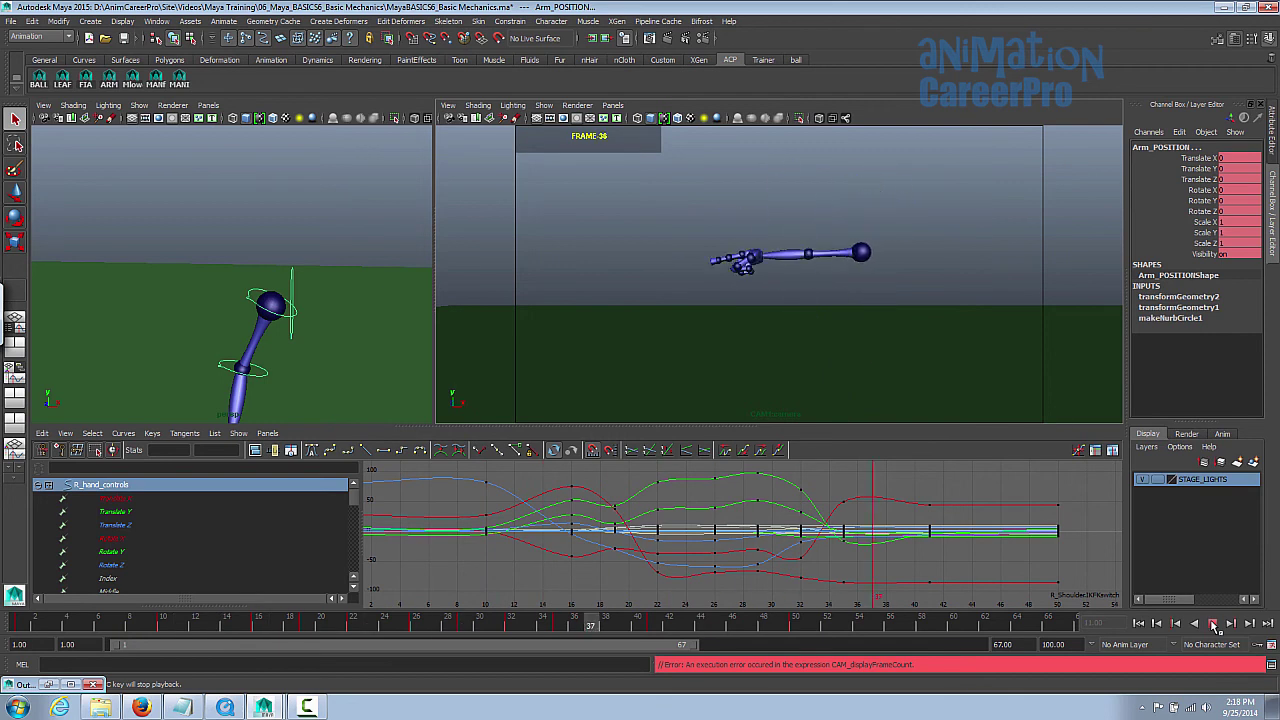
left_click_drag(117, 625, 259, 630)
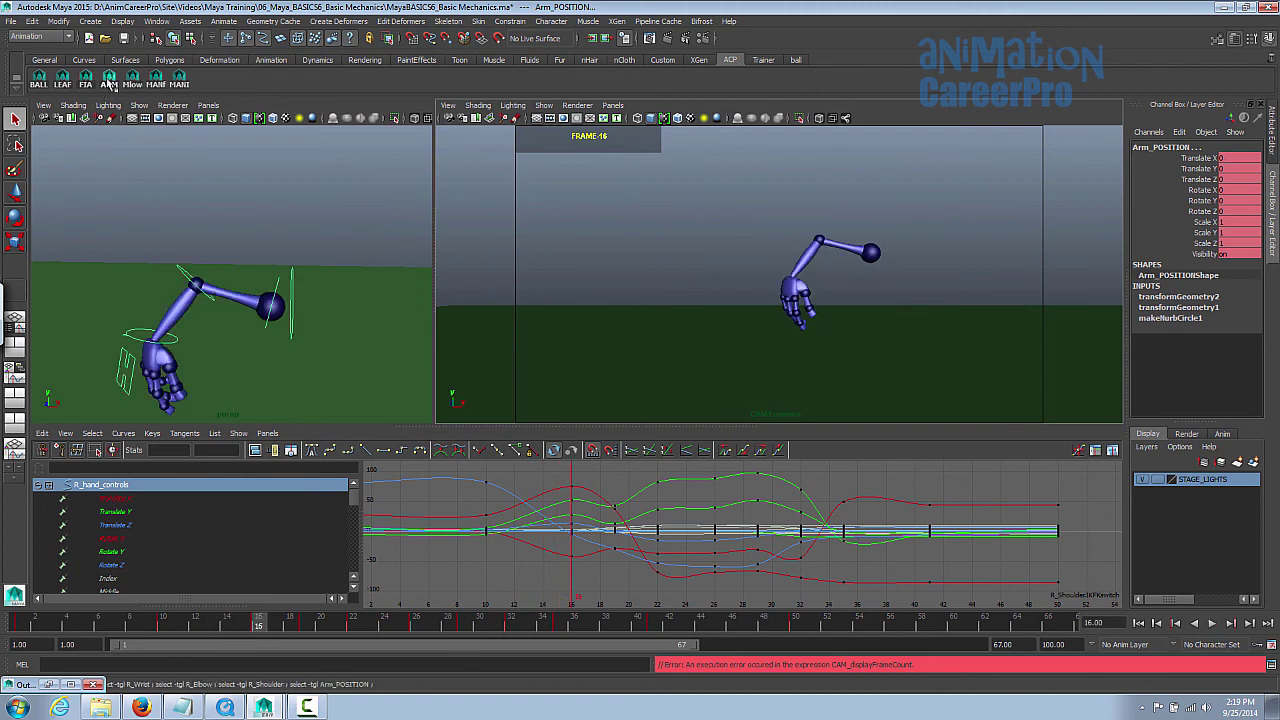
Step: Shift the arm keys from frame 16 onward two frames earlier and replay the opening movement
left_click_drag(259, 630, 755, 622, "shift")
key("alt+v")
left_click_drag(556, 632, 506, 636)
left_click(165, 627)
left_click_drag(168, 627, 284, 630)
key("alt+v")
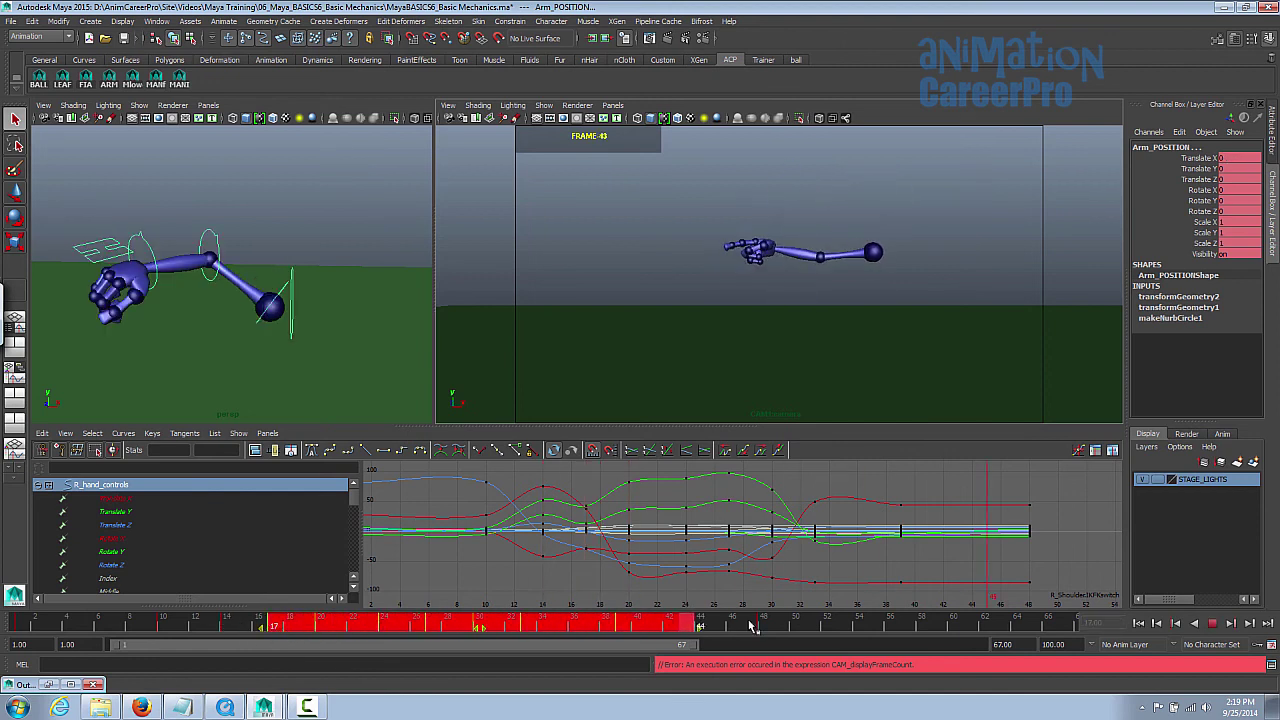
Step: Shift the keys from frame 17 onward one frame earlier, and the keys from frame 19 onward one more frame earlier
left_click_drag(533, 632, 516, 646)
left_click(309, 626)
left_click_drag(320, 628, 824, 628, "shift")
left_click_drag(562, 628, 540, 628)
Step: Scrub back to the start and play the whole arm animation to review the tightened timing
left_click(186, 628)
left_click_drag(195, 628, 20, 632)
left_click(1220, 624)
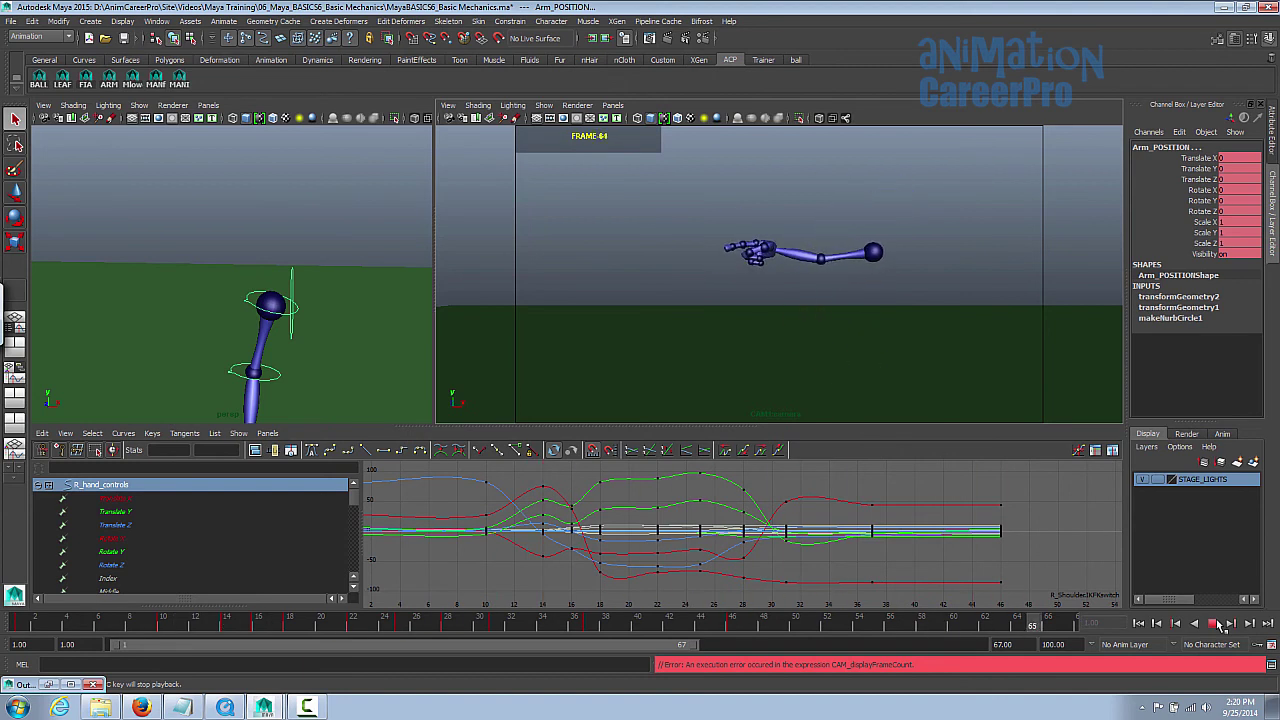
left_click(1220, 624)
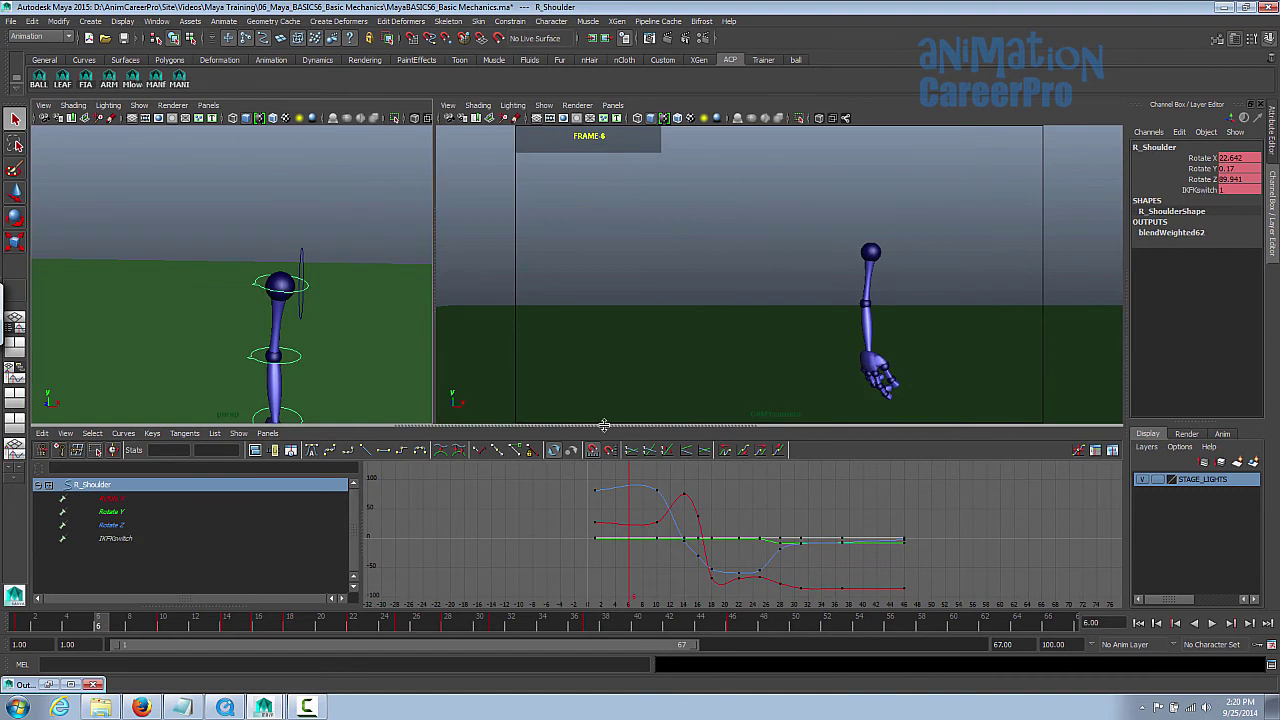
Step: Enlarge the Graph Editor and compare R_Shoulder's rotation curves with the arm's drift over the first ten frames
left_click_drag(600, 426, 626, 327)
middle_click_drag(594, 455, 660, 507, "alt")
right_click_drag(660, 507, 692, 504, "alt")
key("alt+v")
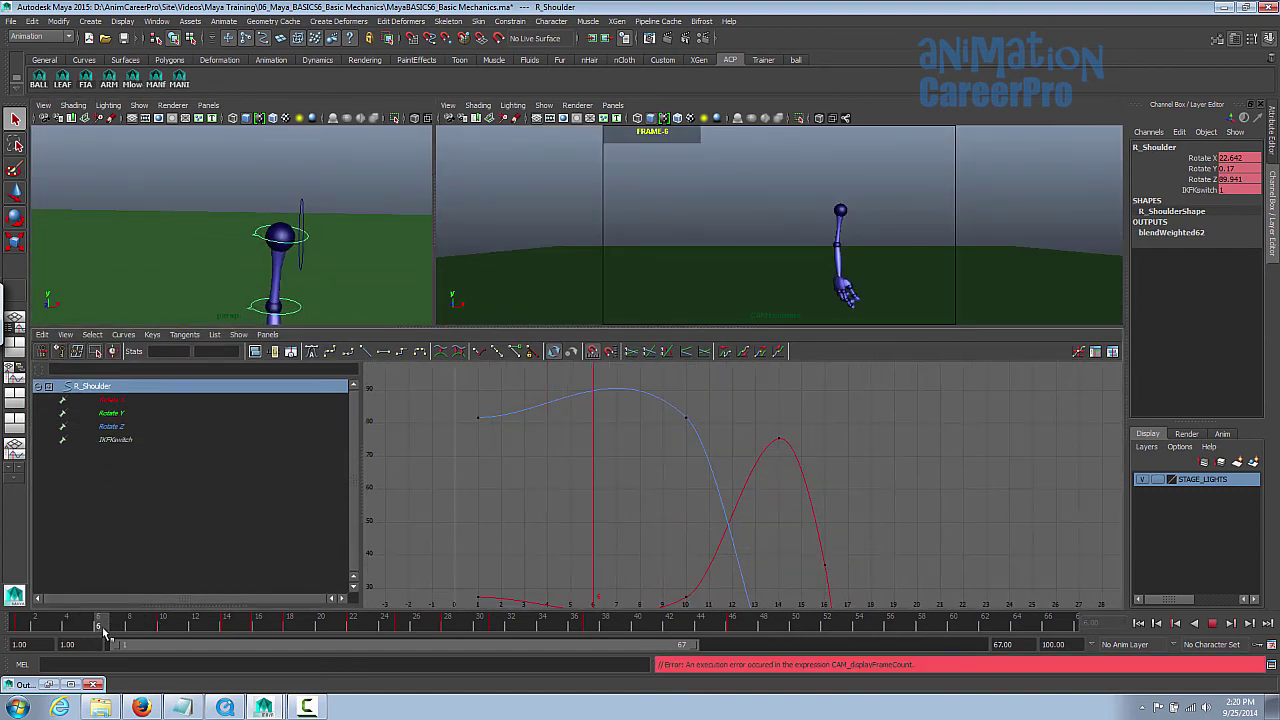
middle_click(690, 259)
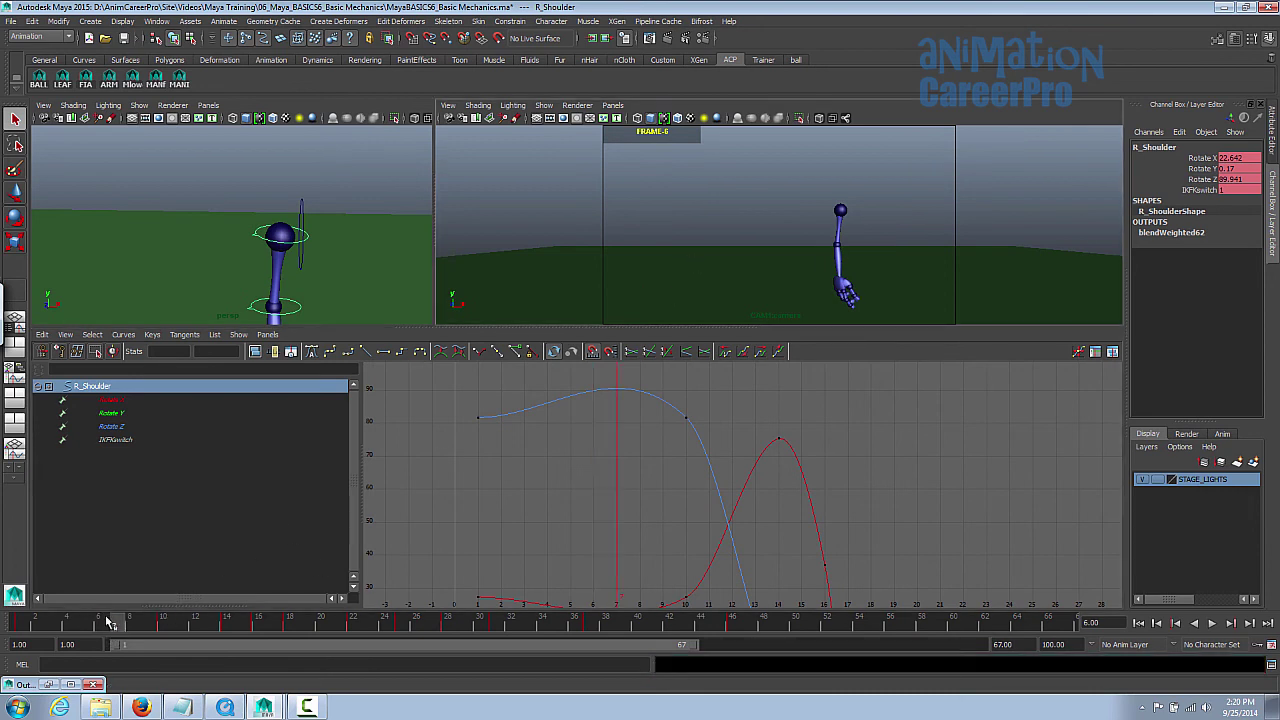
key("alt+v")
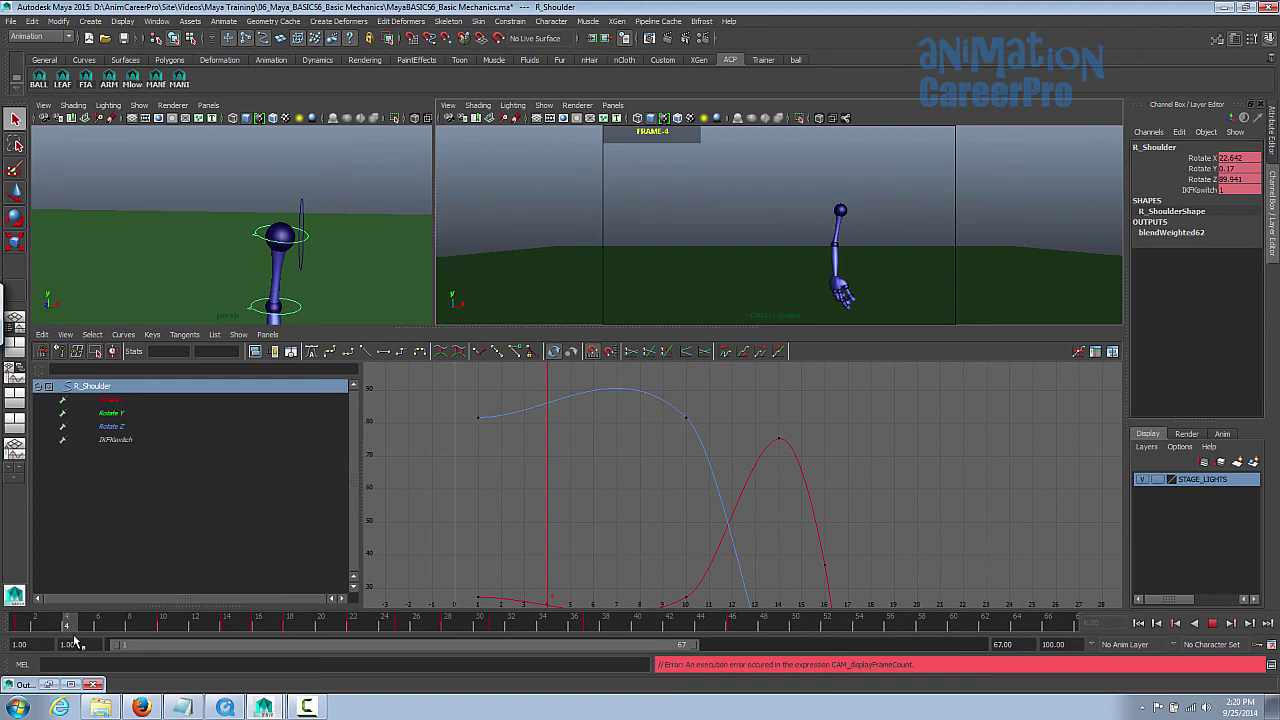
key("alt+v")
Step: Isolate R_Shoulder's Rotate X and Rotate Z curves and frame their opening section in the Graph Editor
key("a")
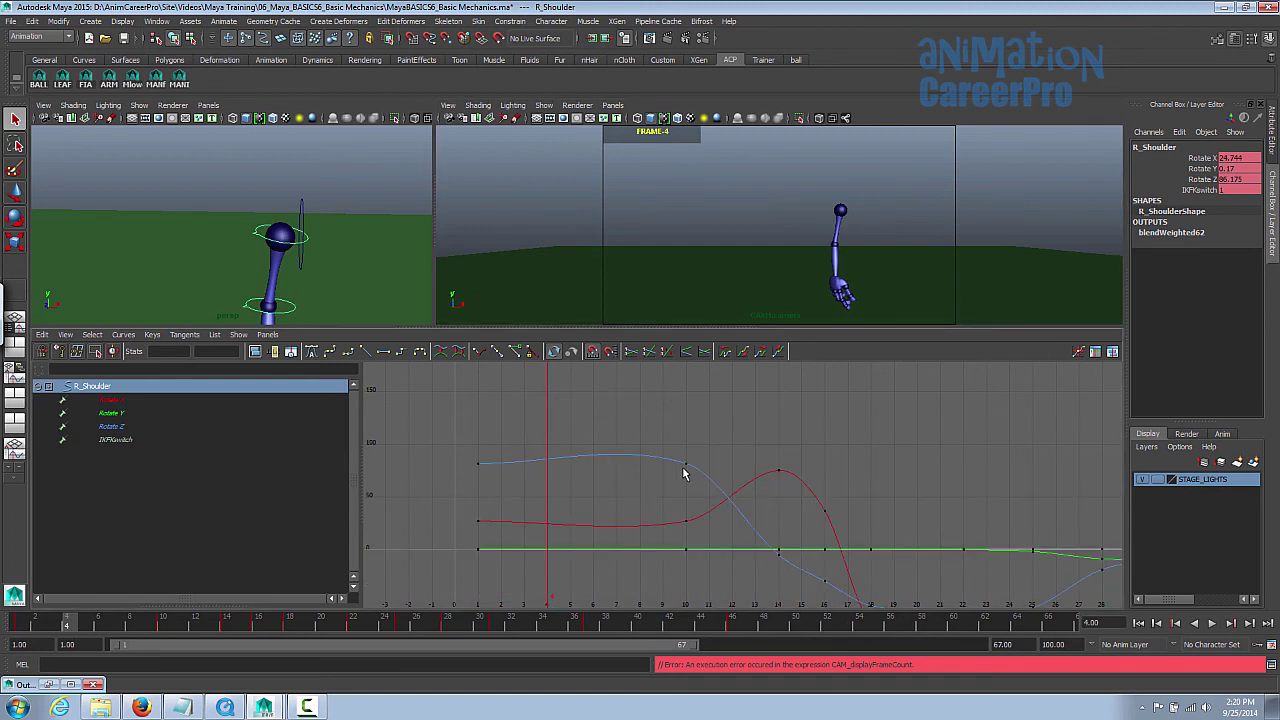
left_click_drag(153, 400, 154, 424)
middle_click_drag(697, 529, 703, 500, "alt")
right_click_drag(703, 500, 708, 497, "alt+shift")
right_click_drag(696, 440, 697, 454, "alt+shift")
right_click_drag(697, 454, 697, 498, "alt+shift")
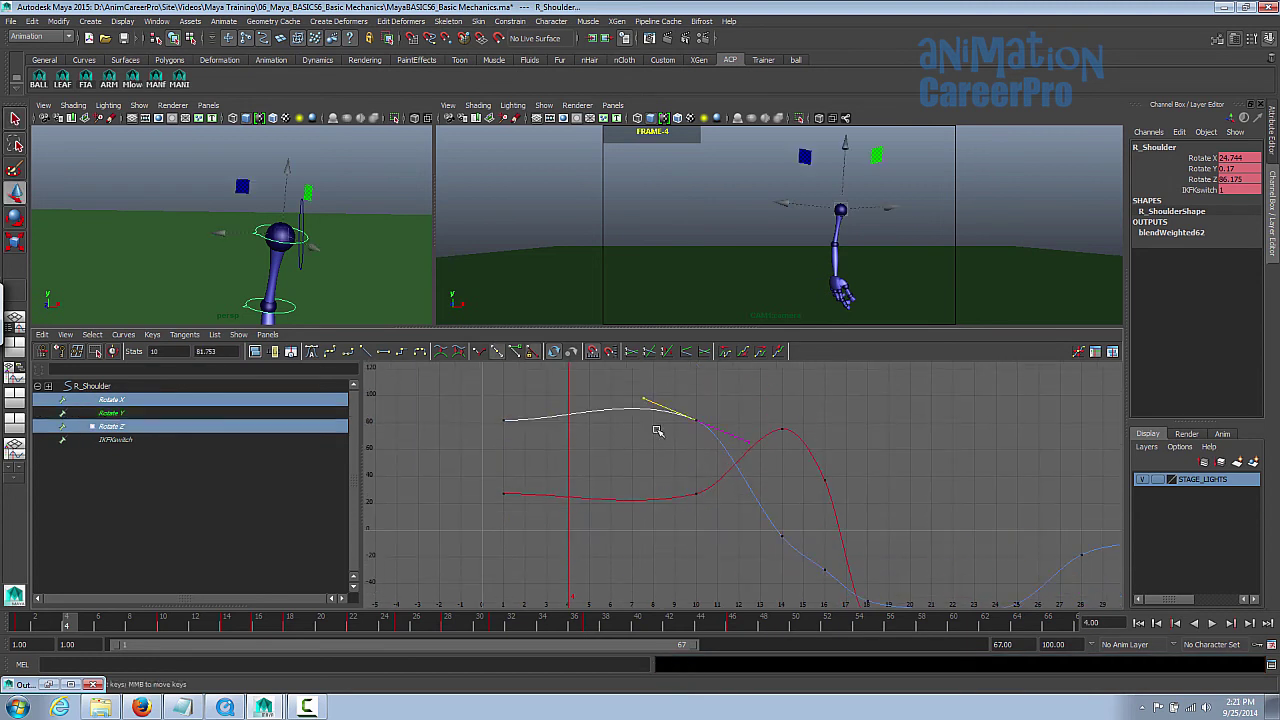
Step: Adjust the tangent handles at frame 10 on the shoulder's Rotate Z and Rotate X curves to reduce their bulges
mouse_move(657, 431)
middle_mouse_down()
mouse_move(660, 398)
mouse_move(659, 440)
middle_mouse_up()
left_click_drag(712, 511, 712, 512)
right_click_drag(688, 538, 704, 506, "alt+shift")
right_click_drag(690, 530, 742, 487, "alt+shift")
middle_click_drag(755, 469, 757, 487, "alt")
Step: Flatten the shoulder's Rotate X and Rotate Z tangents at frame 10, and tilt each incoming handle slightly for a subtle drift
left_click_drag(647, 404, 714, 543)
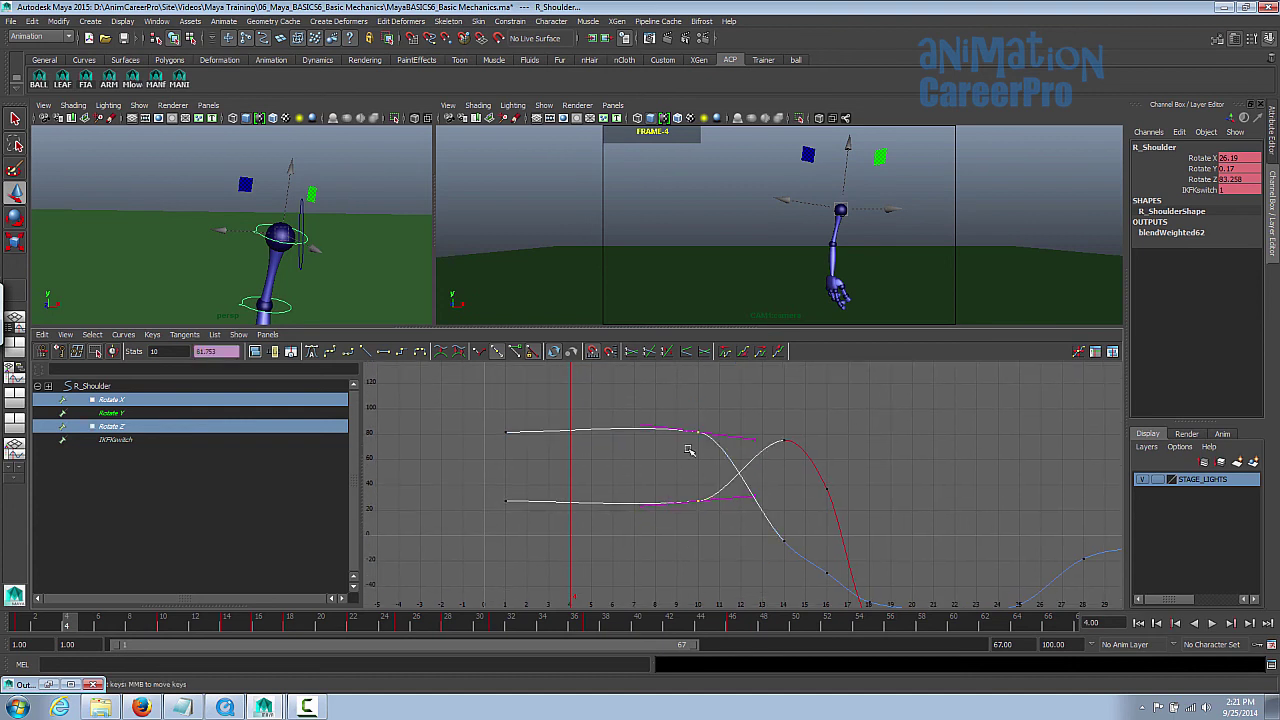
left_click(385, 353)
left_click_drag(665, 462, 665, 466)
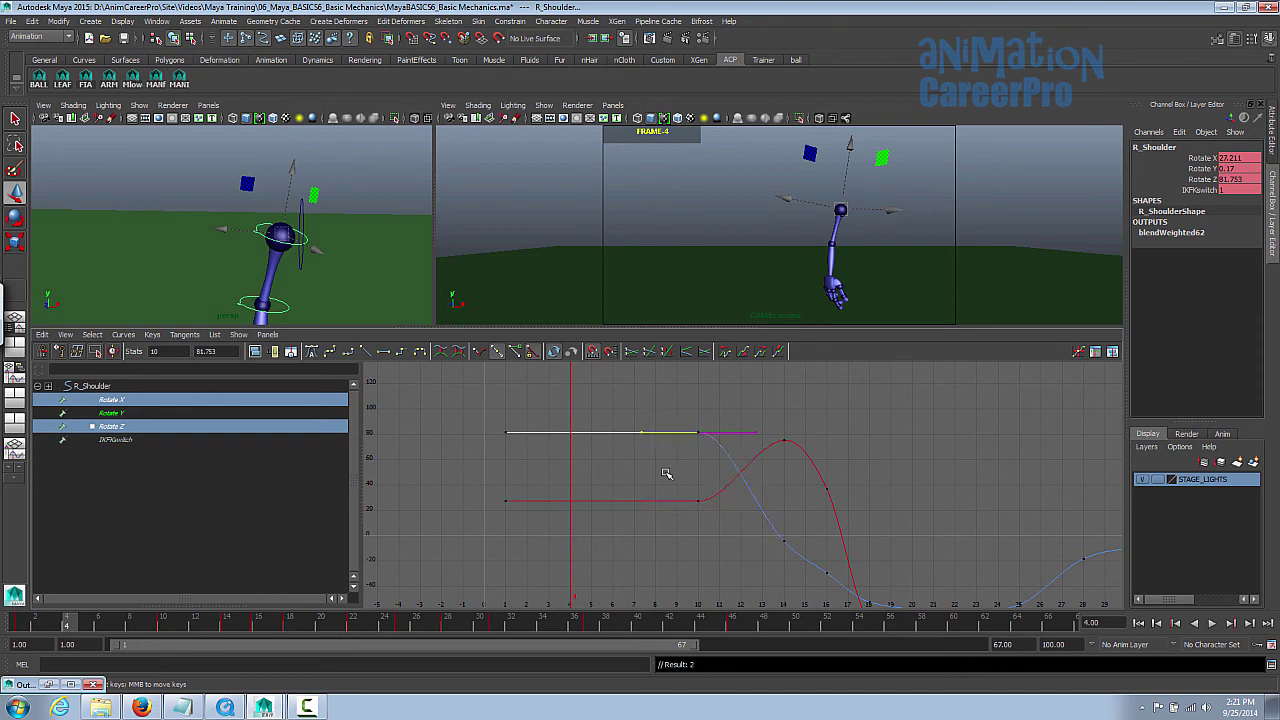
left_click(682, 500)
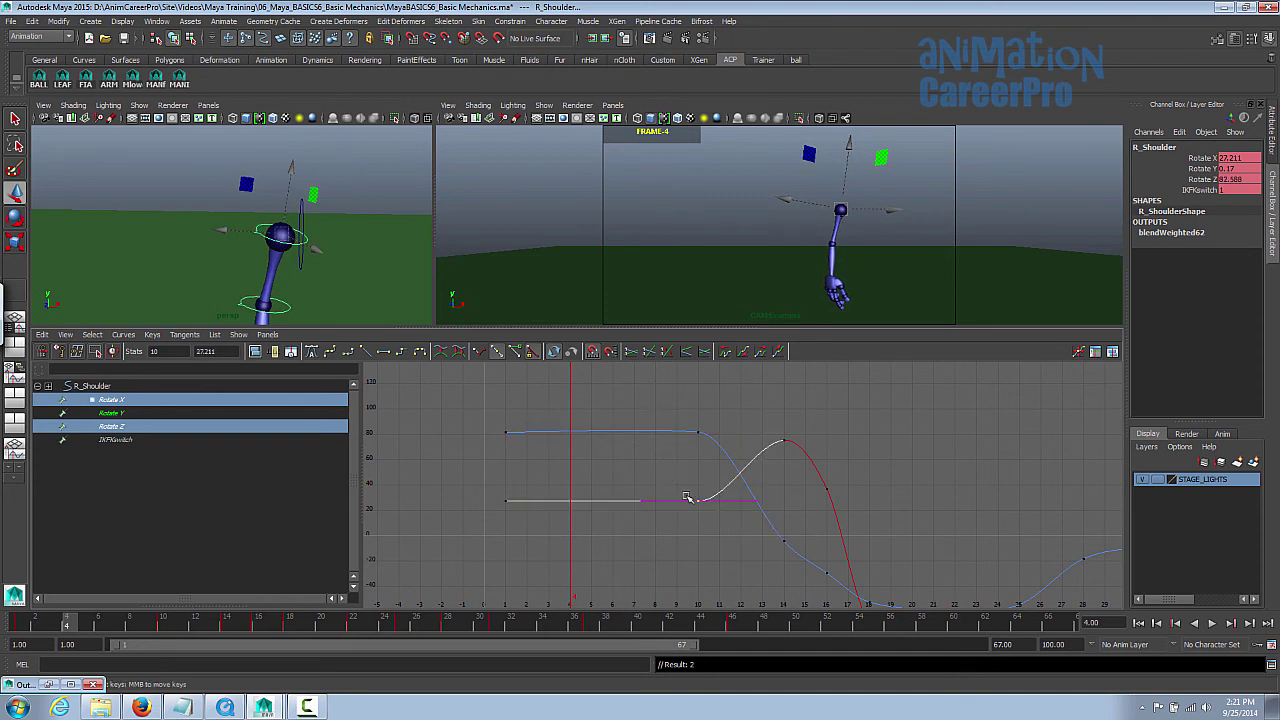
middle_click_drag(677, 527, 678, 529)
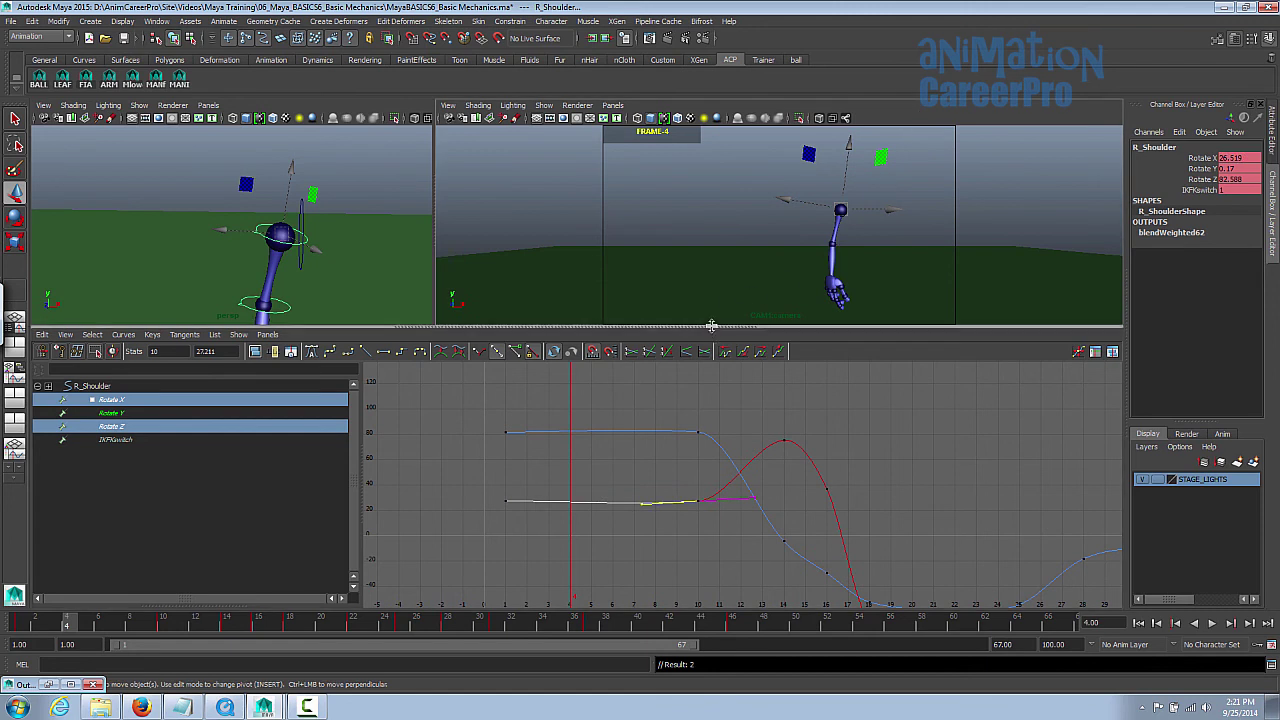
Step: Return to frame 1, isolate R_Elbow's Rotate Y curve and soften its tangent at the frame 10 key
left_click_drag(709, 329, 700, 458)
left_click_drag(63, 617, 19, 624)
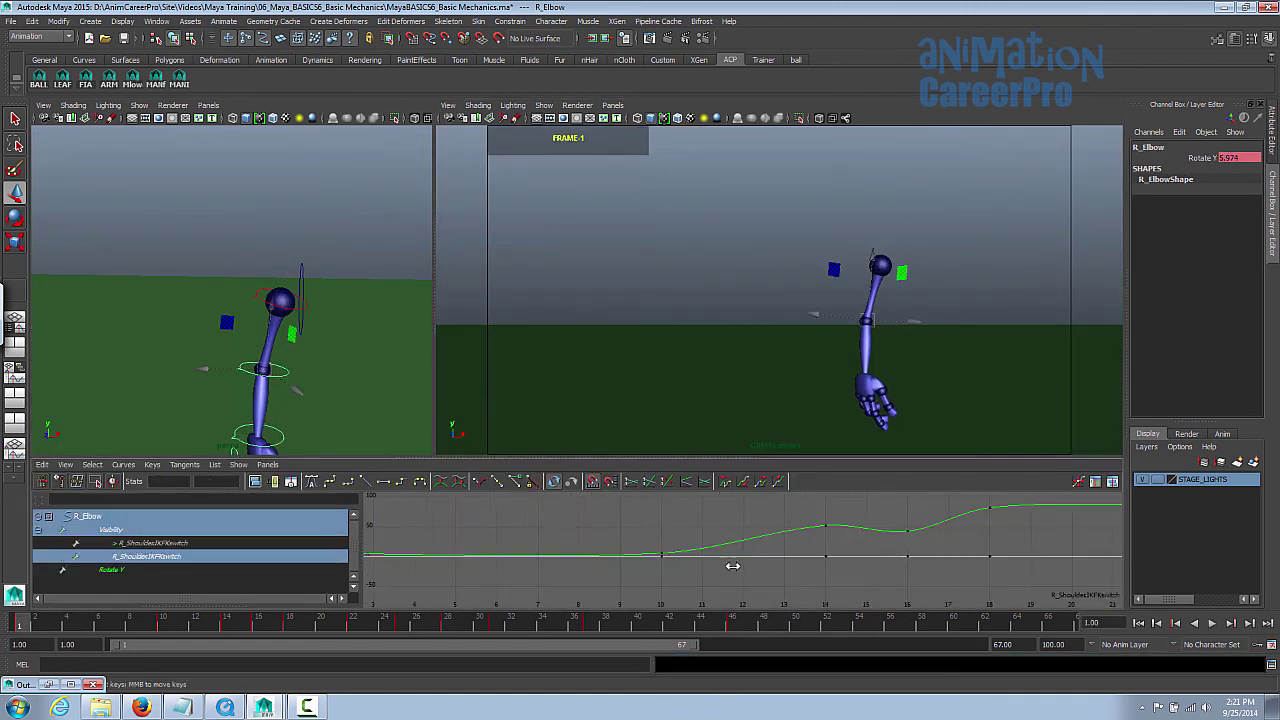
right_click_drag(731, 566, 705, 577, "alt+shift")
left_click(110, 570)
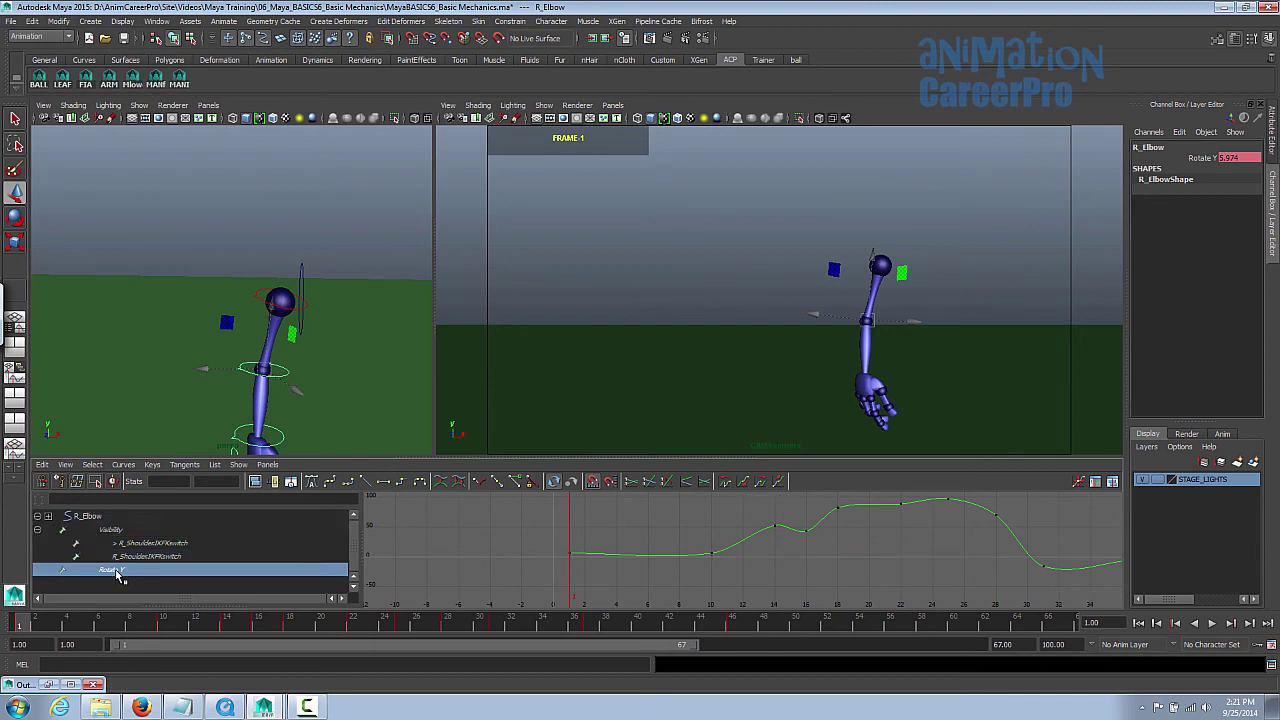
right_click_drag(757, 530, 787, 460, "alt+shift")
middle_click_drag(767, 584, 699, 572, "alt")
left_click(713, 546)
Step: Select R_Wrist and frame its Rotate X, Rotate Y and Rotate Z curves over the opening frames
middle_click_drag(278, 440, 282, 359, "alt")
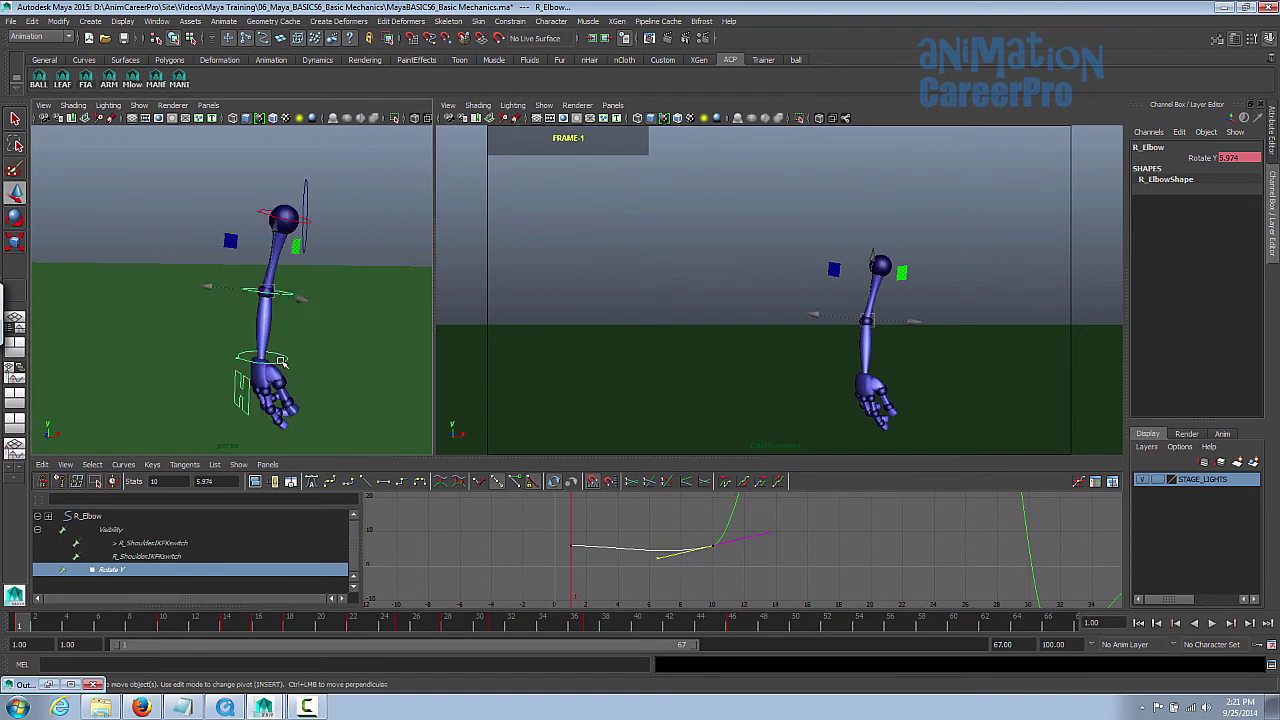
left_click(282, 361)
scroll(213, 553, "down", 1)
left_click_drag(183, 558, 193, 584)
middle_click_drag(728, 568, 737, 531, "alt")
right_click_drag(737, 531, 751, 534, "alt")
middle_click_drag(751, 534, 760, 553, "alt")
Step: Adjust the frame 10 tangents of the wrist's Rotate X and Rotate Y curves to reduce their bulges, checking the motion
left_click(708, 531)
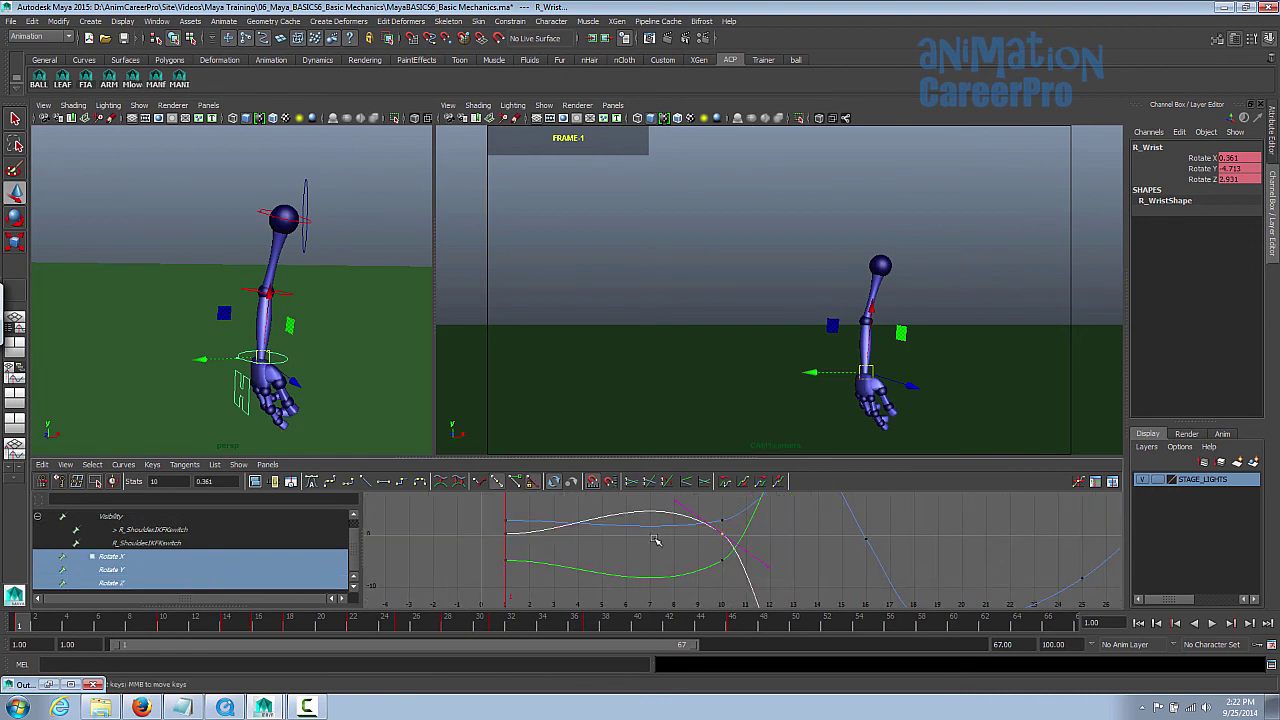
key("alt+v")
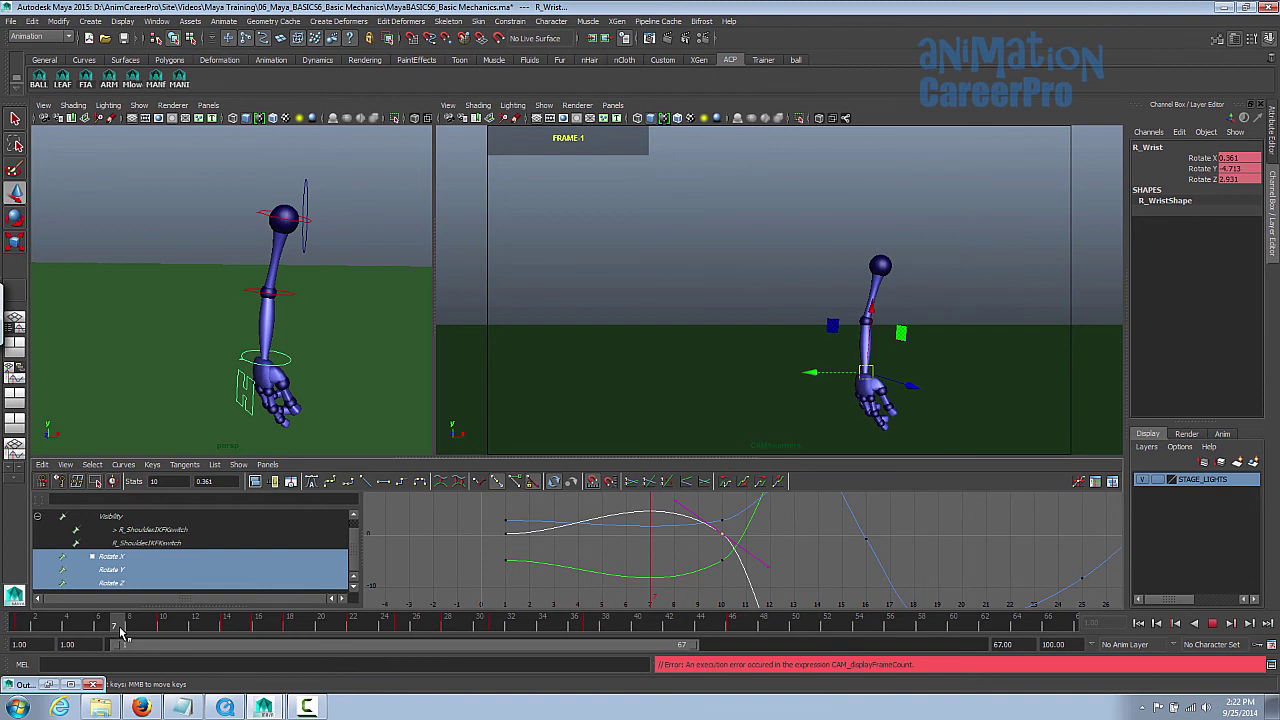
key("alt+v")
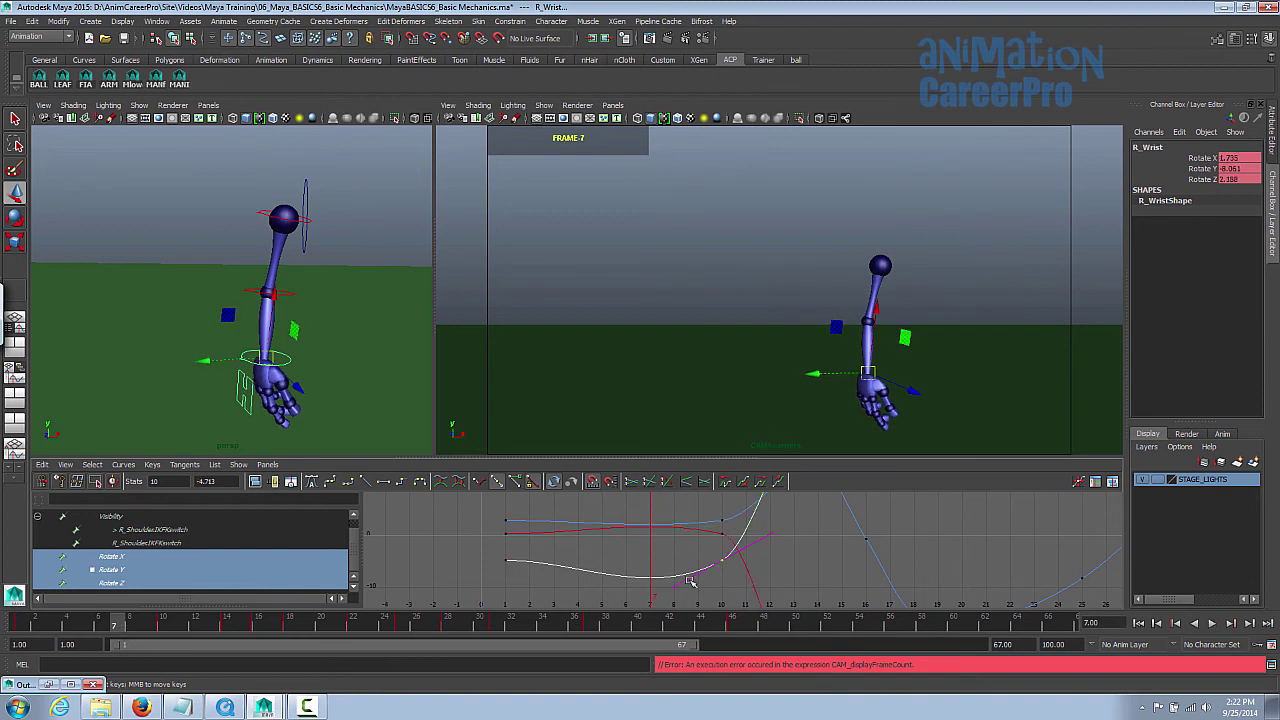
middle_click_drag(705, 593, 704, 585)
key("alt+v")
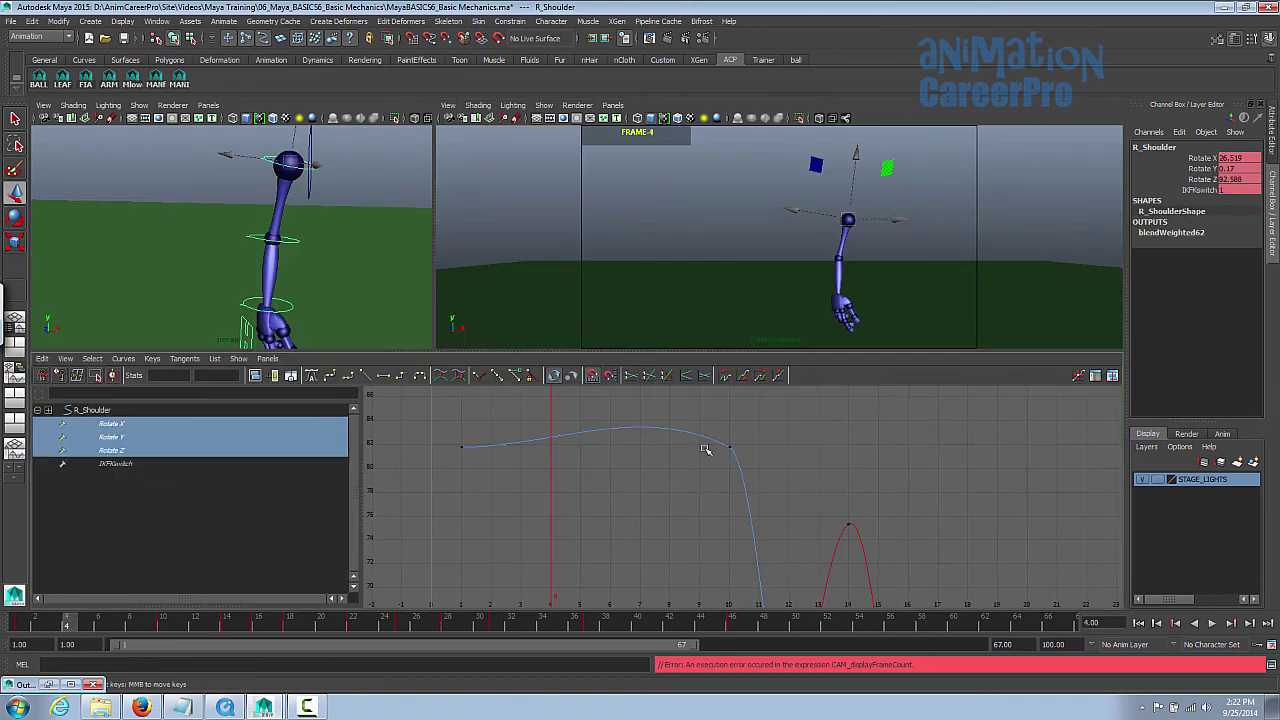
Step: Lower R_Shoulder's Rotate Z key at frame 10 to 79.859 and adjust its incoming tangent for a smooth, gradual descent
left_click_drag(721, 441, 771, 462)
middle_click_drag(771, 447, 767, 465)
left_click_drag(145, 617, 163, 620)
middle_click_drag(796, 515, 796, 521, "shift")
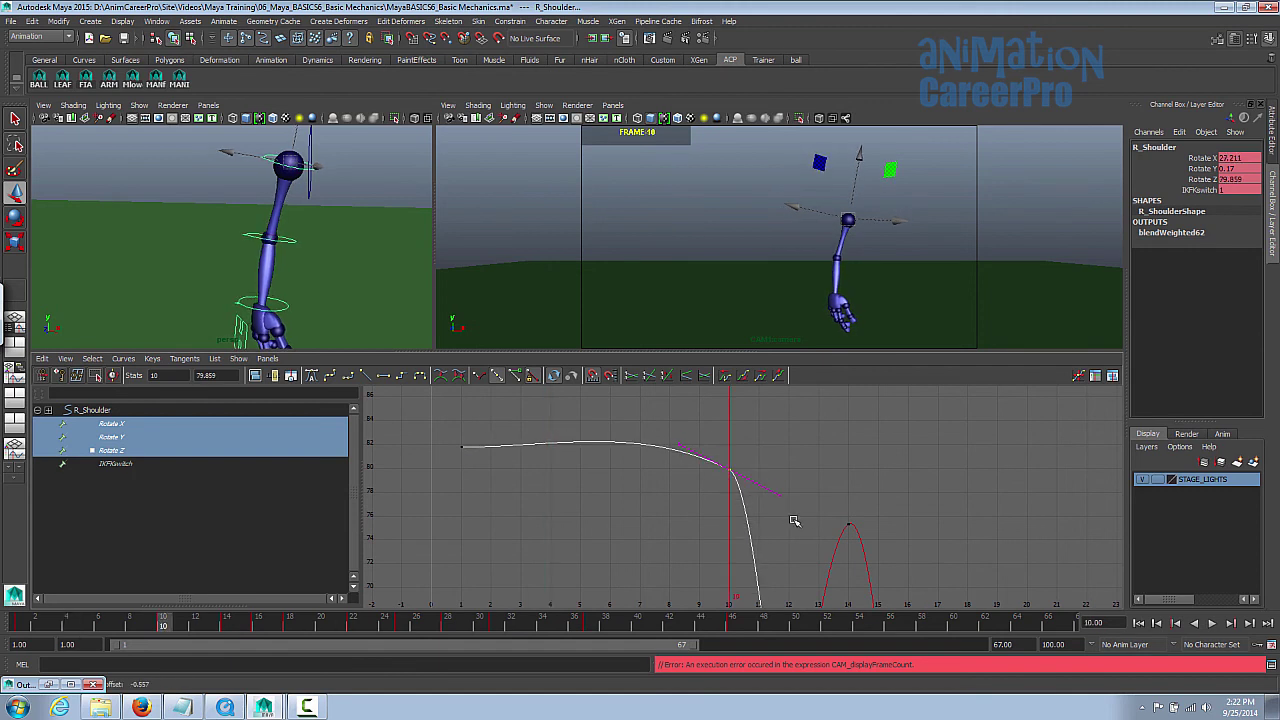
left_click_drag(635, 420, 702, 464)
middle_click_drag(699, 466, 698, 472)
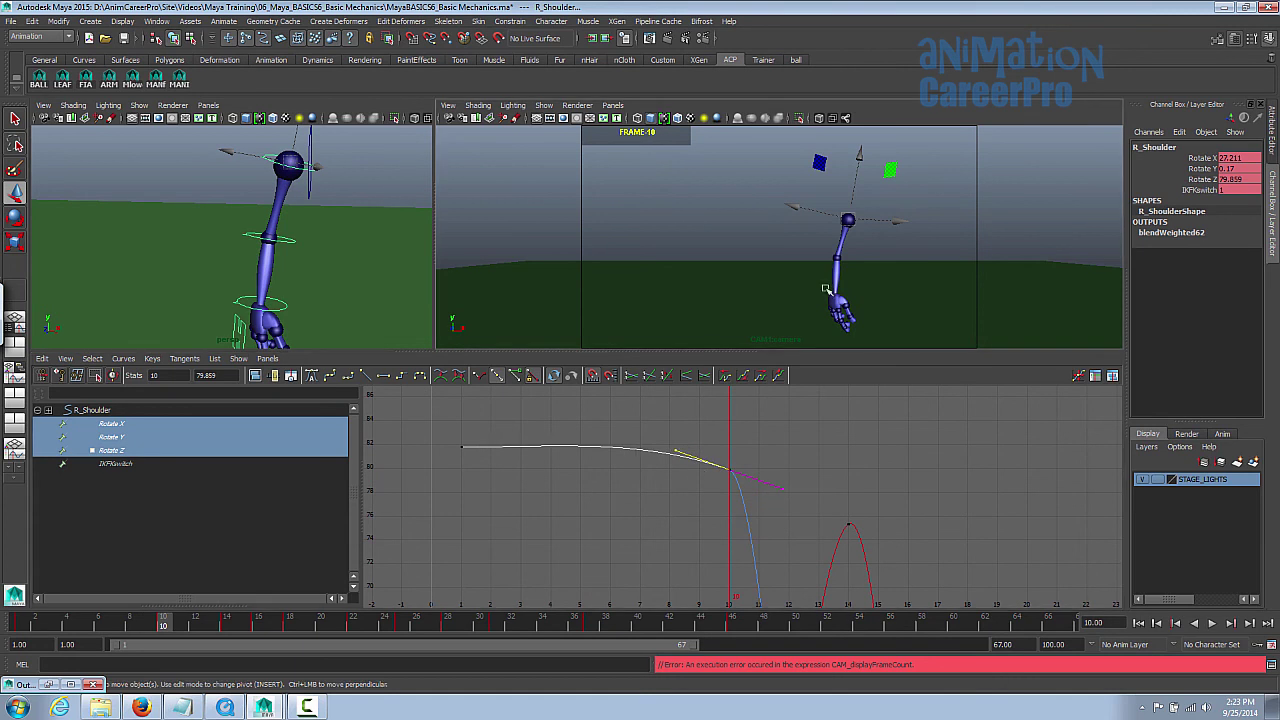
Step: Shift R_Wrist's frame 10 keys, raising Rotate Y to -3.437, lowering Rotate X and raising Rotate Z, and check the opening frames
mouse_move(160, 623)
left_mouse_down()
mouse_move(61, 620)
mouse_move(149, 620)
left_mouse_up()
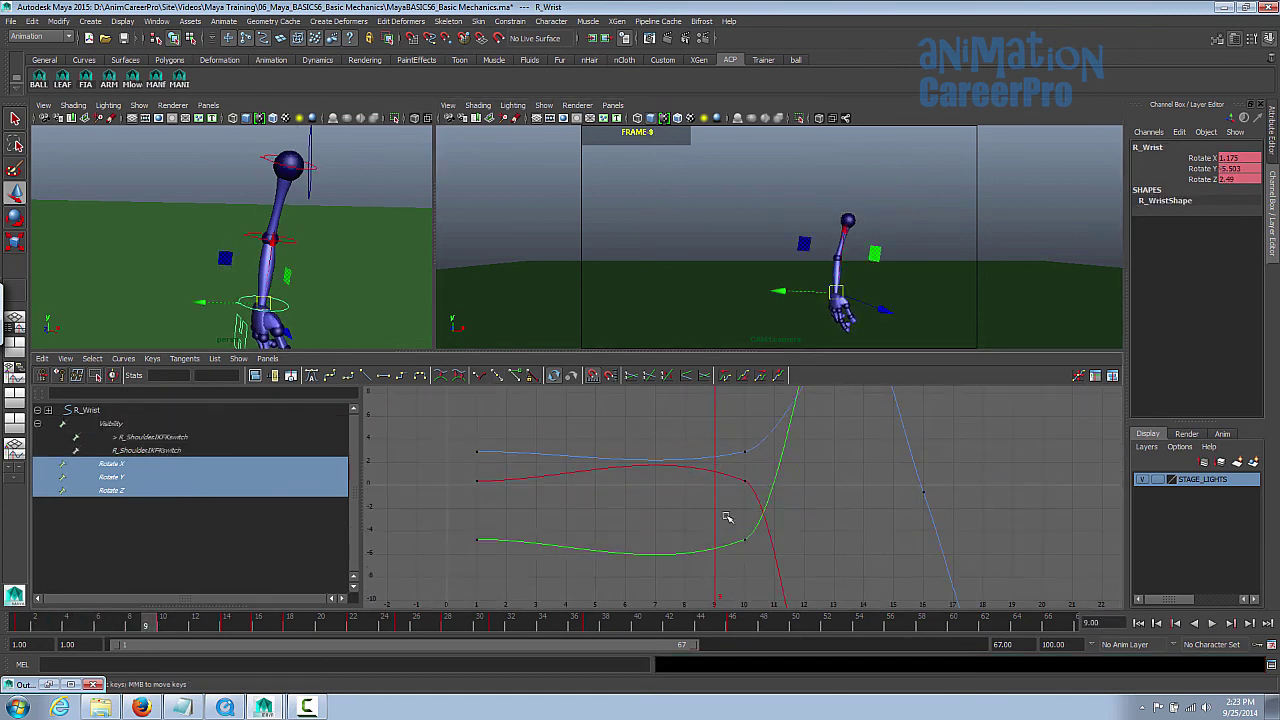
left_click_drag(729, 519, 757, 550)
middle_click_drag(754, 538, 754, 523)
left_click_drag(733, 469, 757, 491)
middle_click_drag(750, 481, 750, 498)
left_click_drag(736, 465, 756, 442)
middle_click_drag(750, 452, 750, 441)
key("space")
left_click_drag(149, 624, 98, 624)
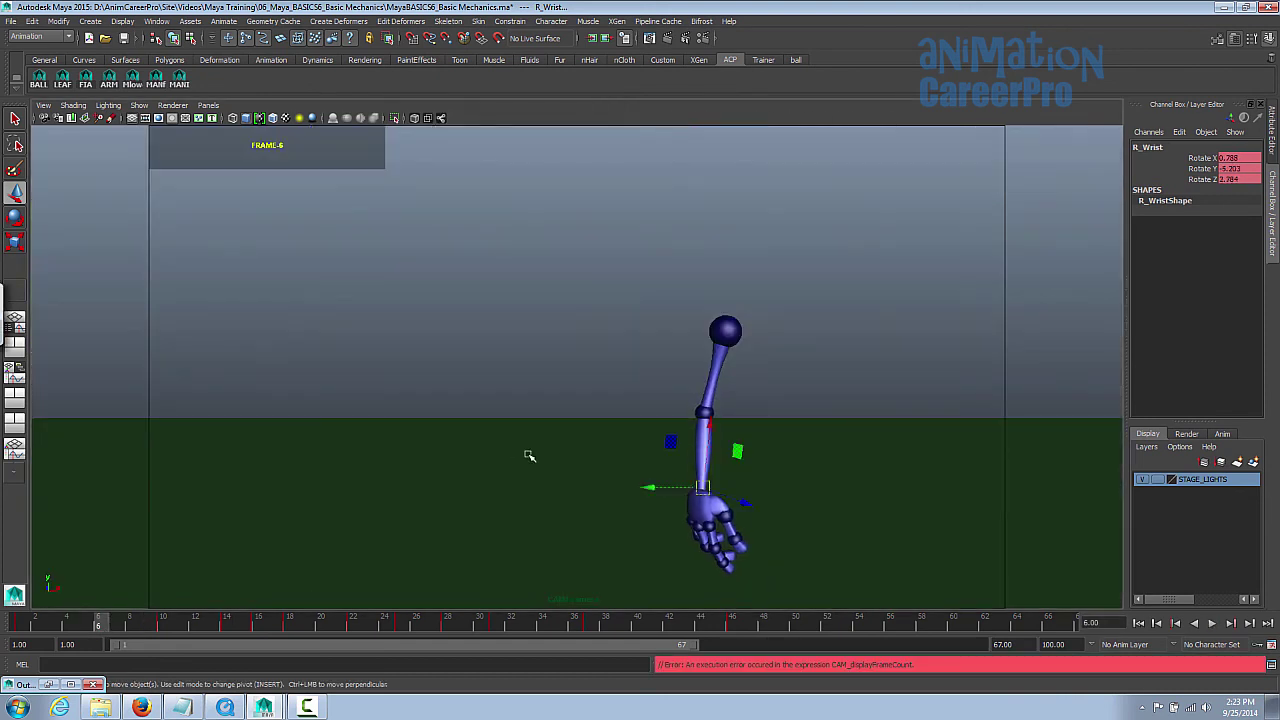
Step: Flatten R_Wrist's Rotate Y tangent at frame 10, lower that key to -4.713 and check the motion
key("e")
key("space")
left_click_drag(713, 513, 746, 549)
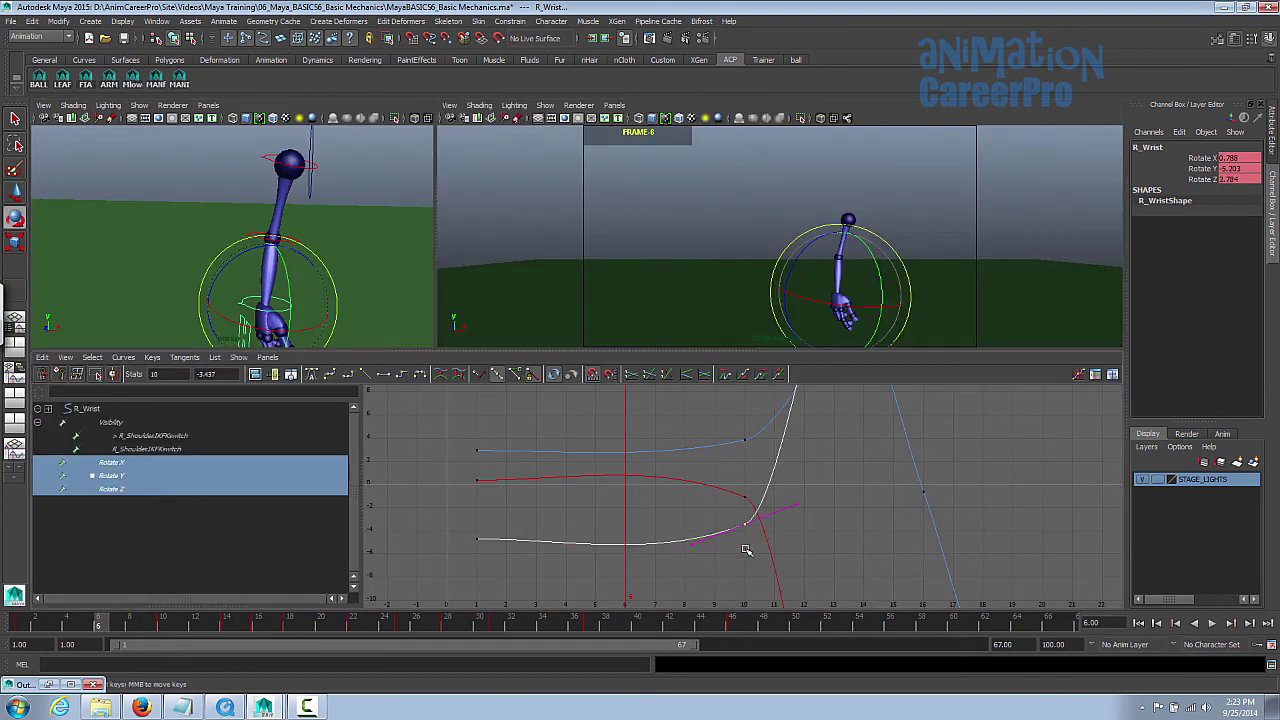
left_click(383, 377)
middle_click_drag(784, 543, 784, 556)
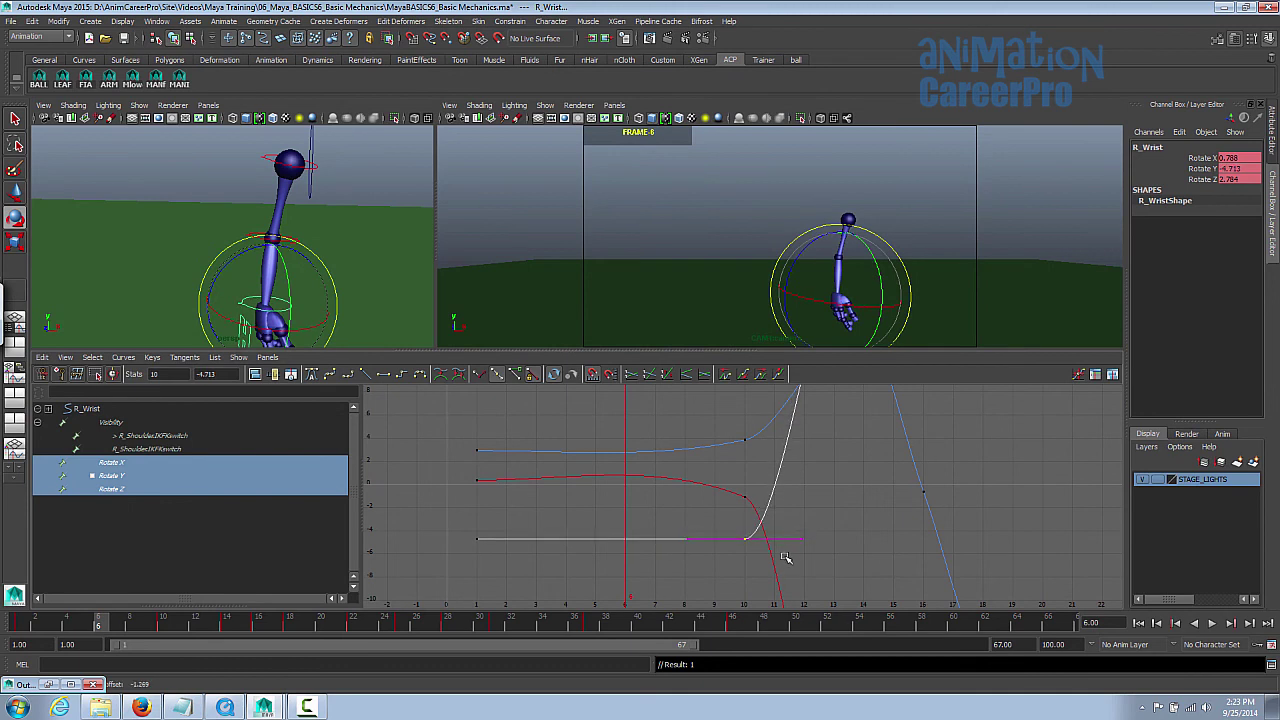
key("space")
mouse_move(133, 624)
left_mouse_down()
mouse_move(54, 629)
mouse_move(192, 638)
mouse_move(73, 635)
mouse_move(148, 645)
mouse_move(97, 650)
mouse_move(33, 640)
mouse_move(119, 632)
left_mouse_up()
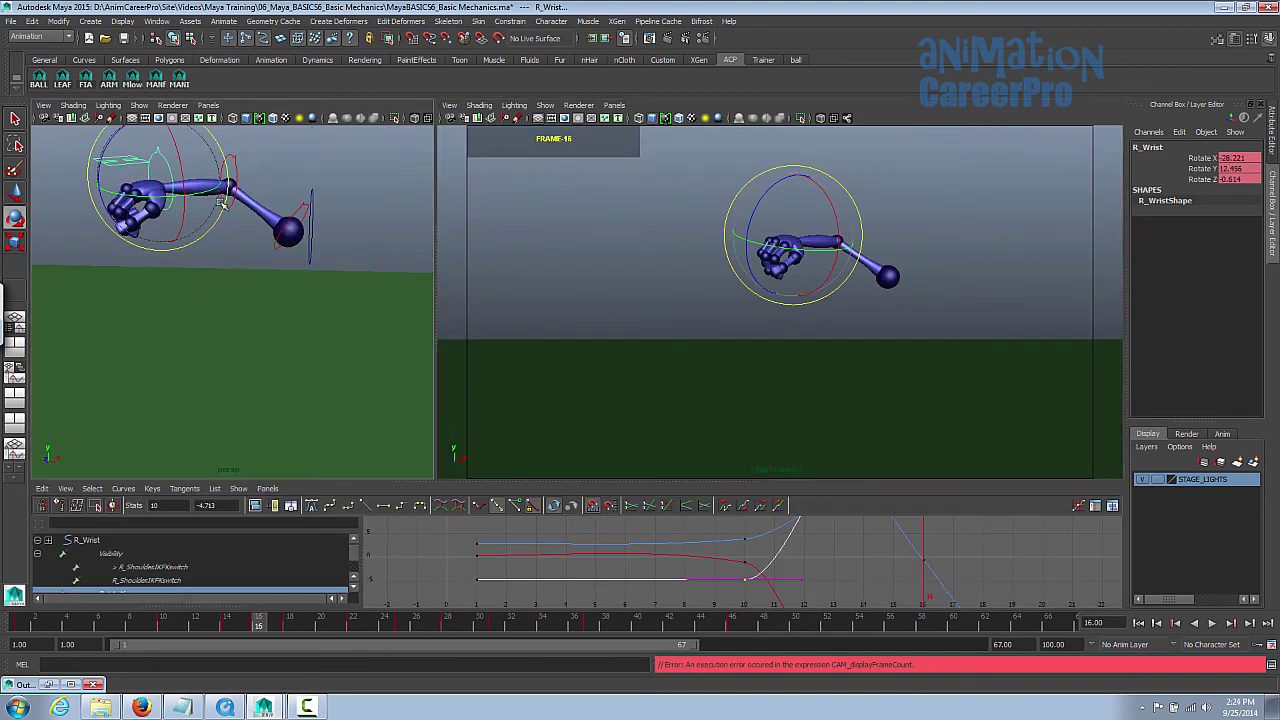
Step: Enlarge the curve view and raise R_Wrist's Rotate Y key at frame 16 to 26.282
middle_click_drag(167, 200, 166, 252, "alt")
key("a")
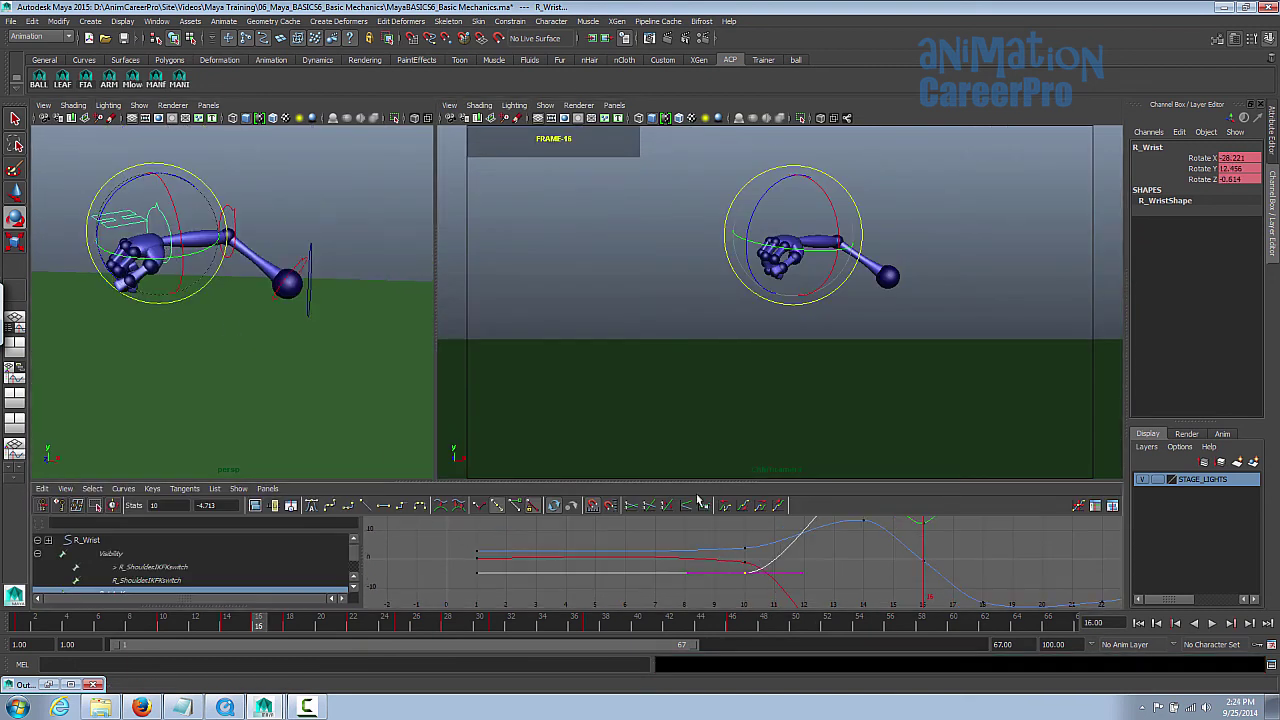
left_click_drag(698, 480, 696, 398)
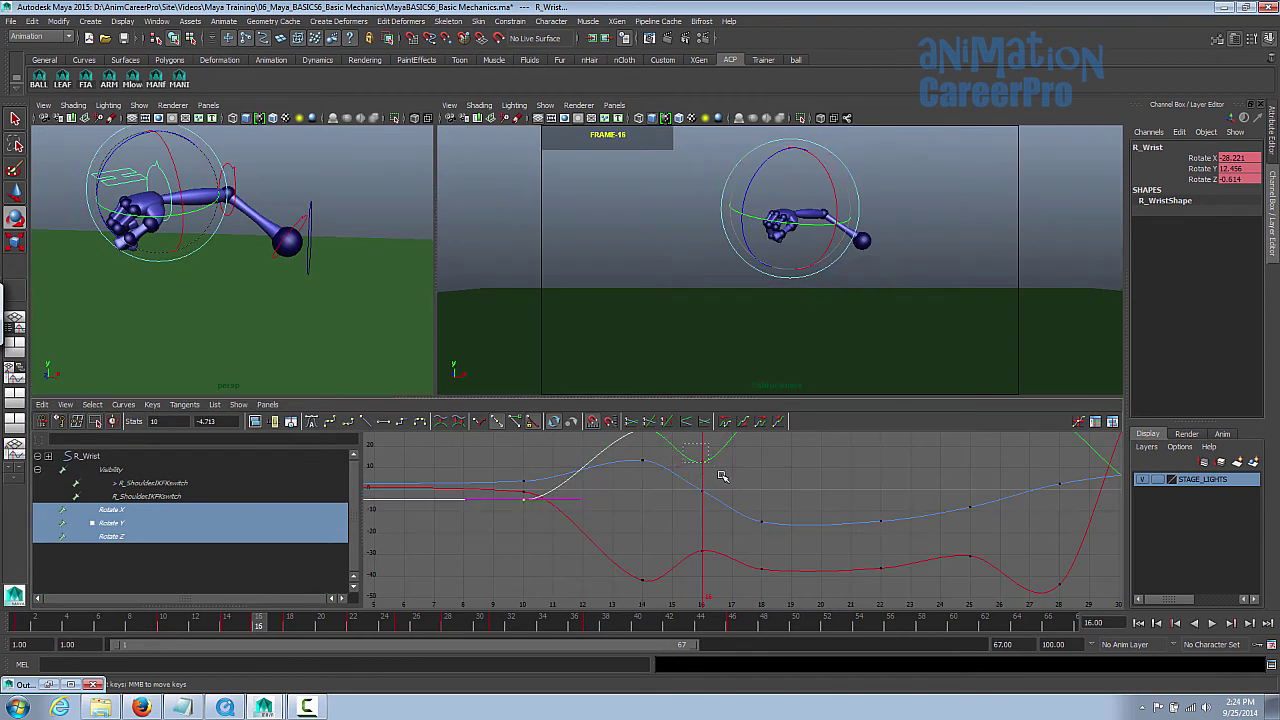
key("ctrl+z")
middle_click_drag(775, 538, 767, 564, "alt")
middle_click_drag(767, 491, 775, 459)
Step: Try moving R_Wrist's Rotate X key at frame 16 to adjust the hand pose, undoing each attempt
left_click(695, 577)
mouse_move(767, 515)
middle_mouse_down()
mouse_move(766, 531)
mouse_move(769, 508)
middle_mouse_up()
key("ctrl+z")
left_click_drag(672, 503, 704, 527)
left_click(695, 577)
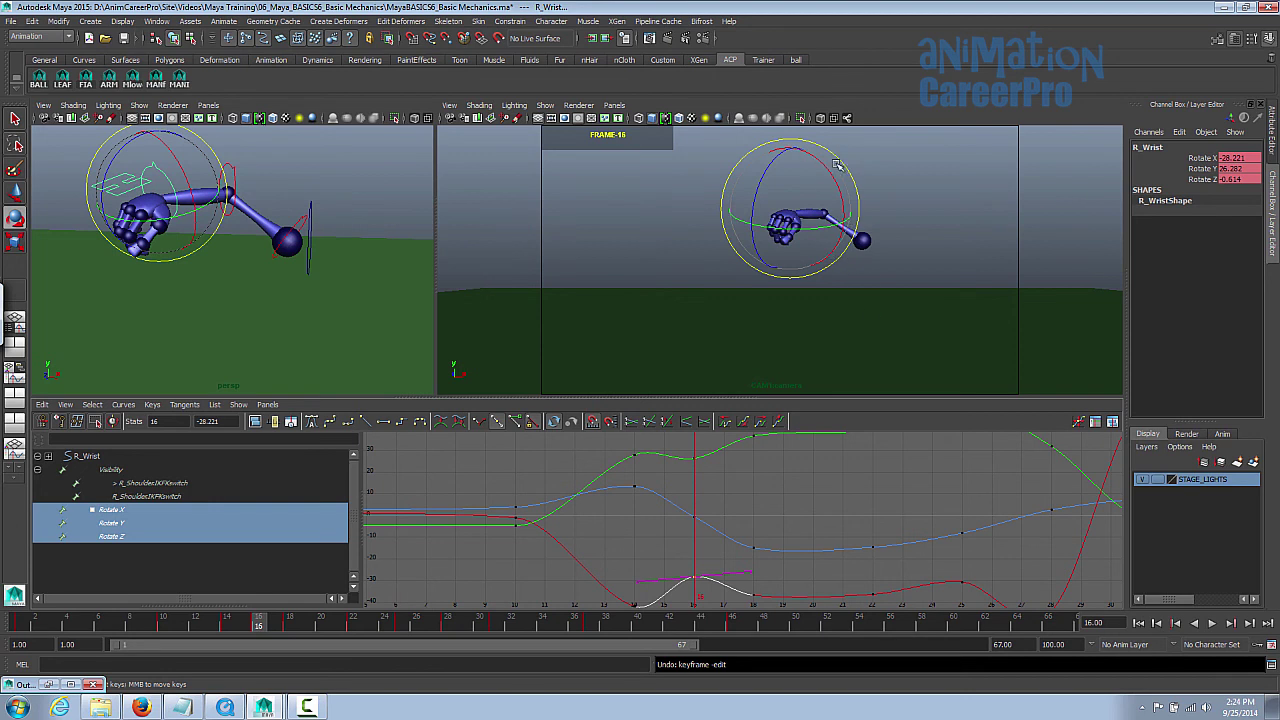
left_click_drag(832, 173, 826, 303)
left_click_drag(684, 548, 709, 590)
key("f")
middle_click_drag(757, 500, 819, 551)
key("ctrl+z")
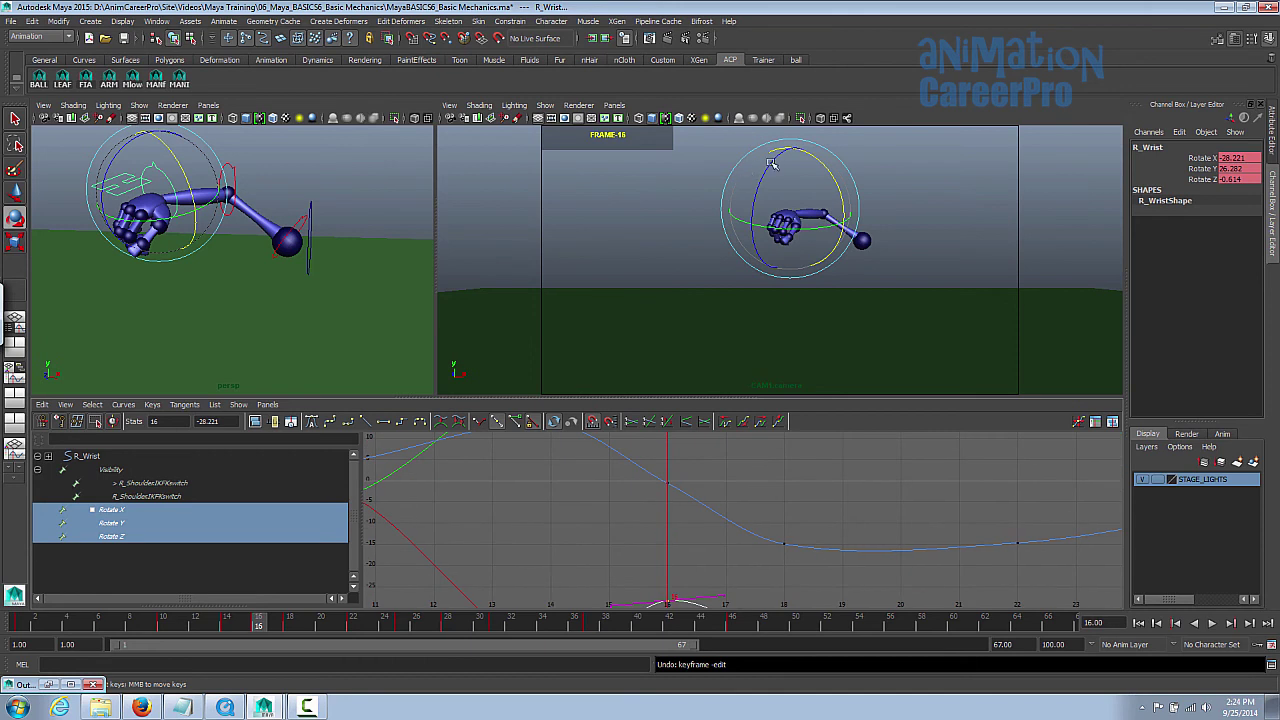
Step: Raise R_Wrist's frame 16 keys, setting Rotate Z to 20.234 and Rotate X to -16.22
left_click(719, 517)
middle_click_drag(755, 477, 777, 383)
key("a")
left_click(721, 544)
middle_click_drag(729, 537, 762, 503)
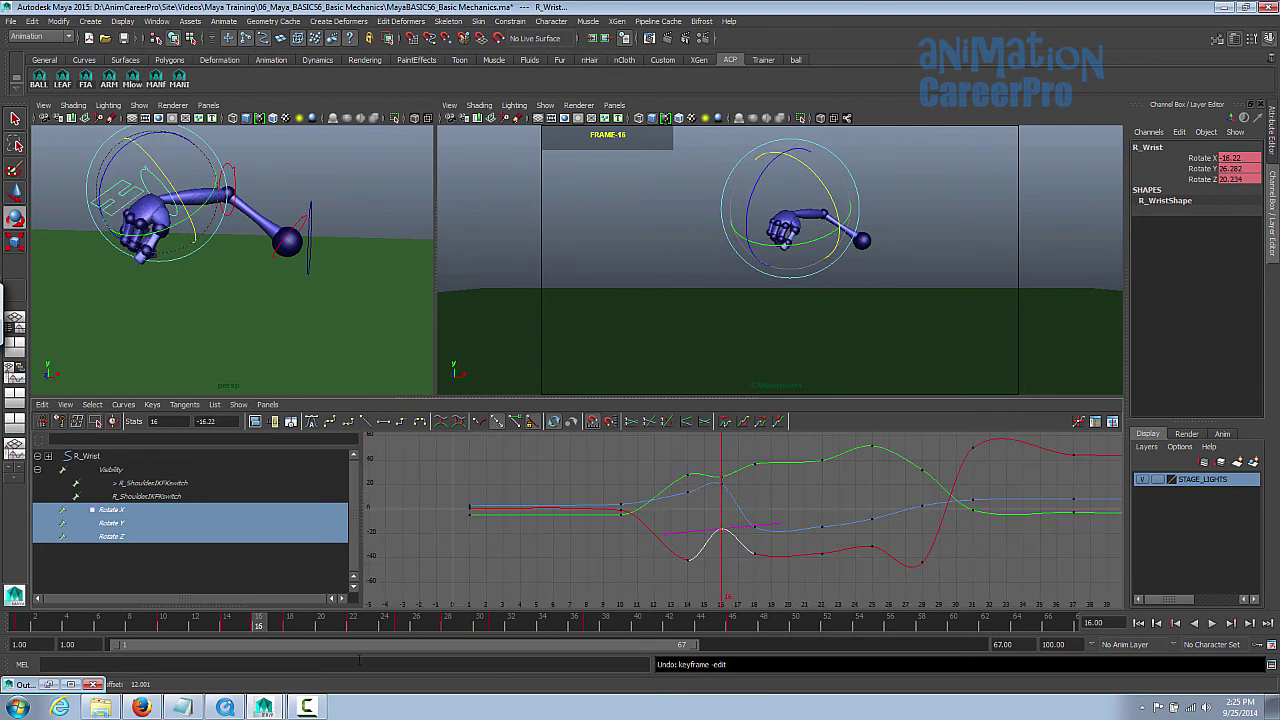
Step: Raise R_Wrist's Rotate Z key at frame 16 to 21.75 and check the poses at frames 16 and 17
left_click(260, 626)
right_click_drag(797, 577, 828, 572, "alt")
middle_click_drag(717, 517, 723, 574, "alt")
left_click_drag(666, 471, 722, 506)
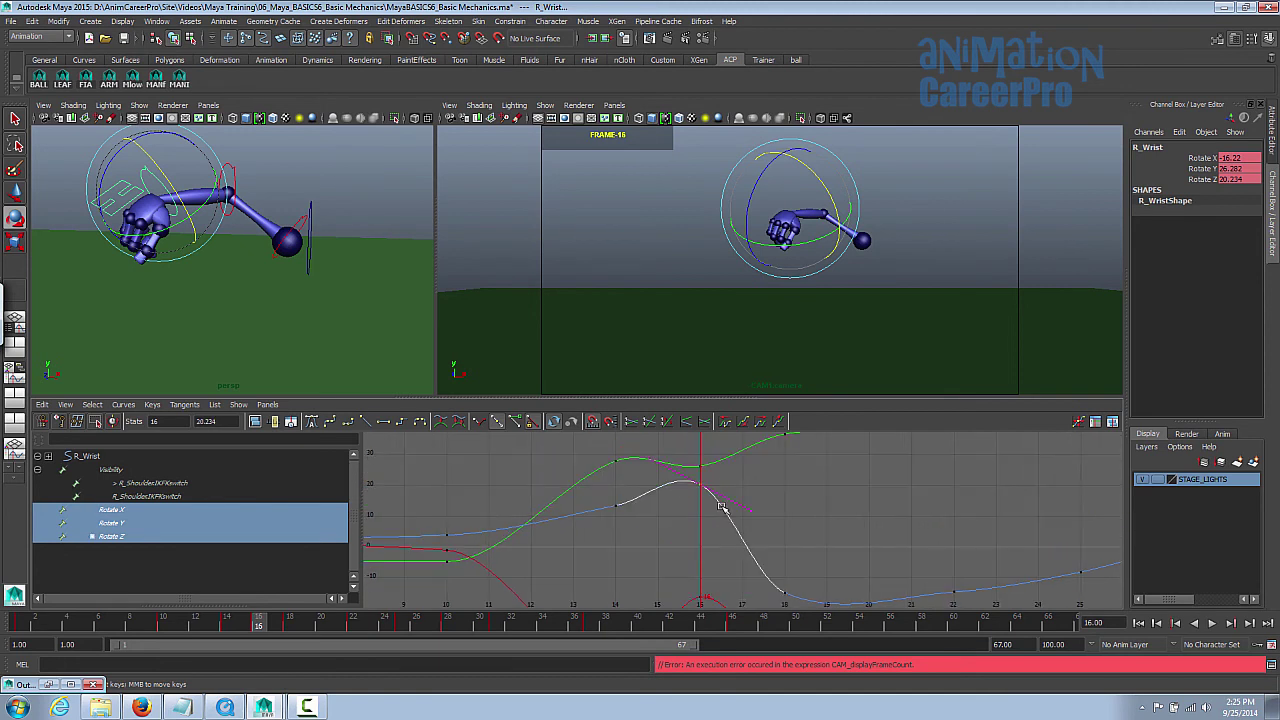
mouse_move(715, 507)
middle_mouse_down()
mouse_move(717, 520)
mouse_move(719, 507)
middle_mouse_up()
key("ctrl+z")
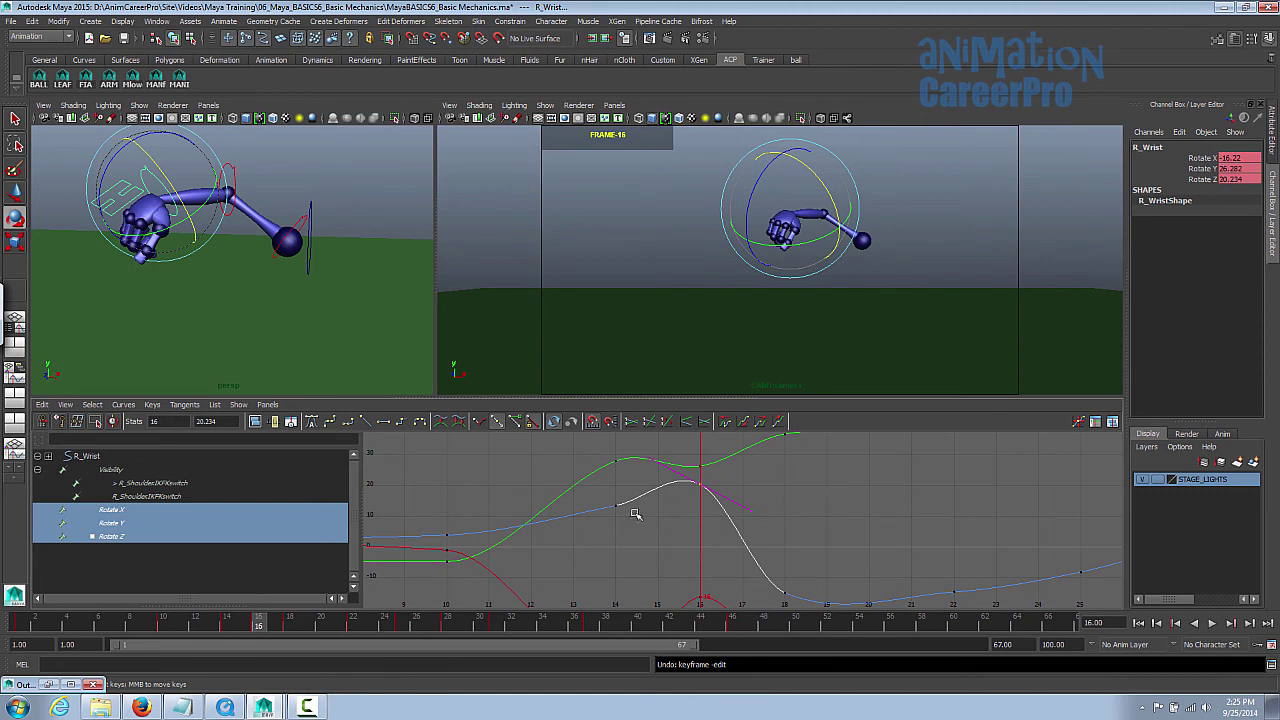
middle_click_drag(692, 509, 730, 523)
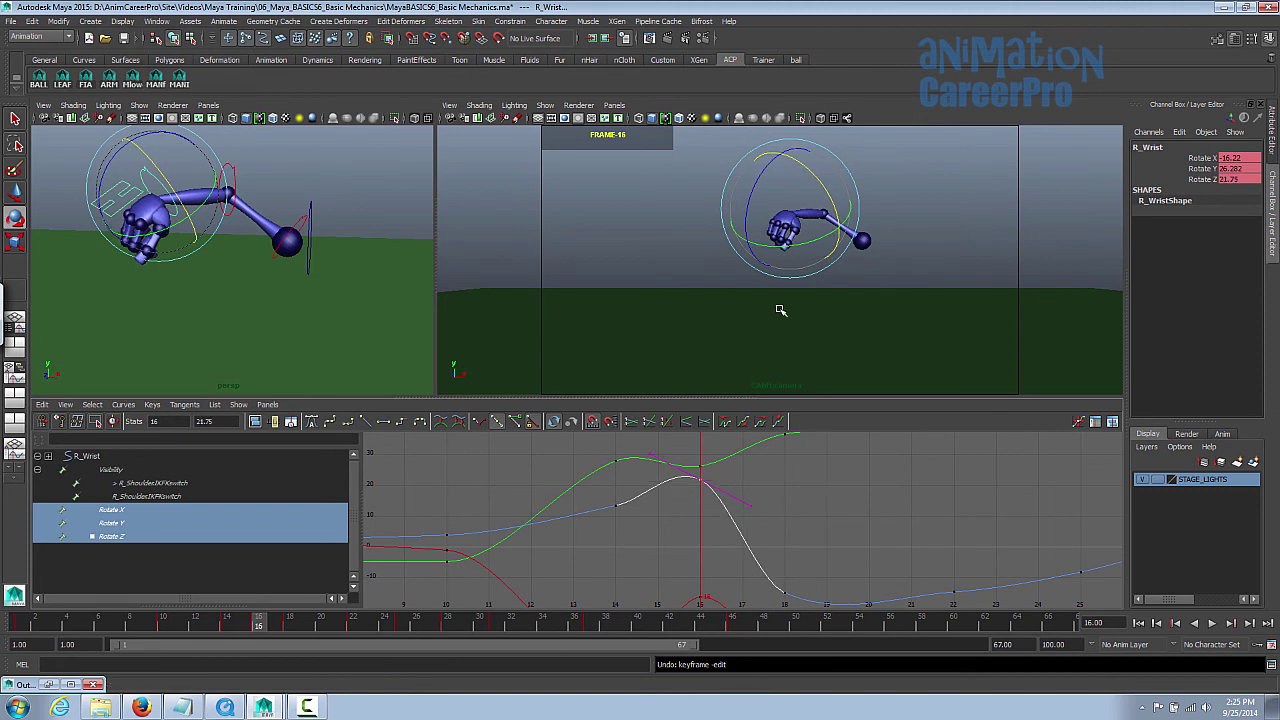
left_click(272, 632)
left_click_drag(267, 638, 262, 638)
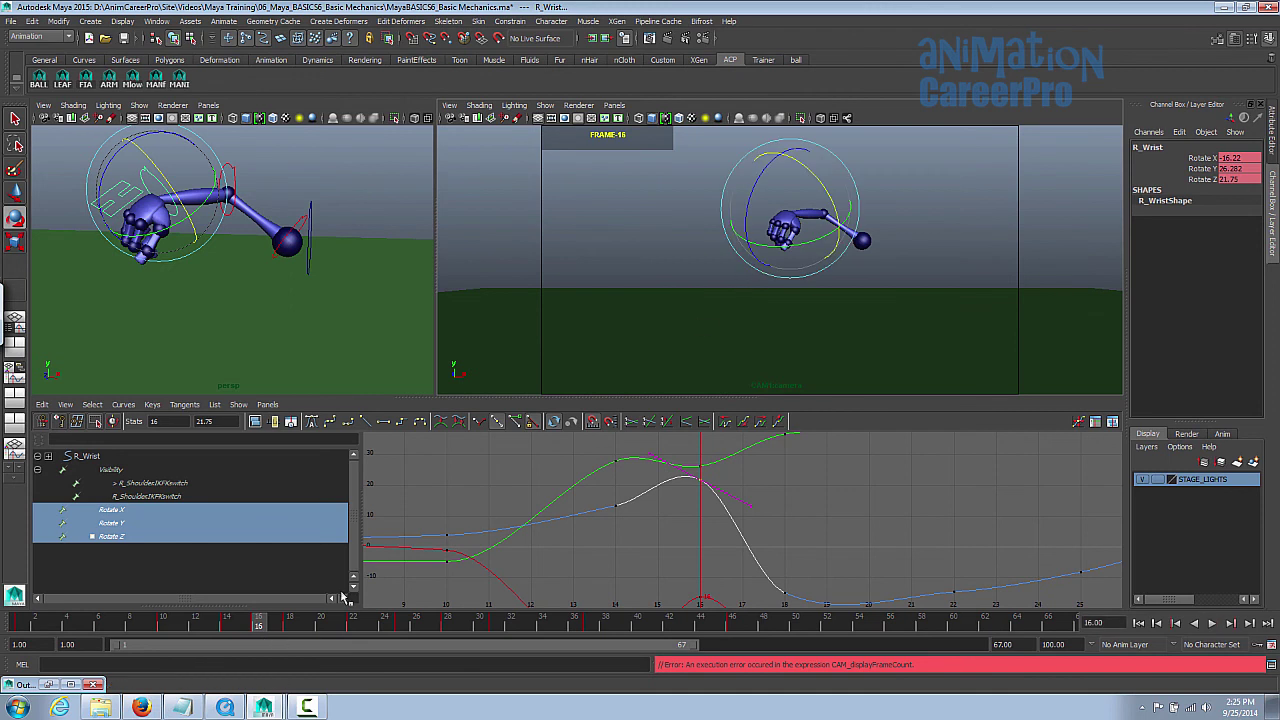
left_click(274, 627)
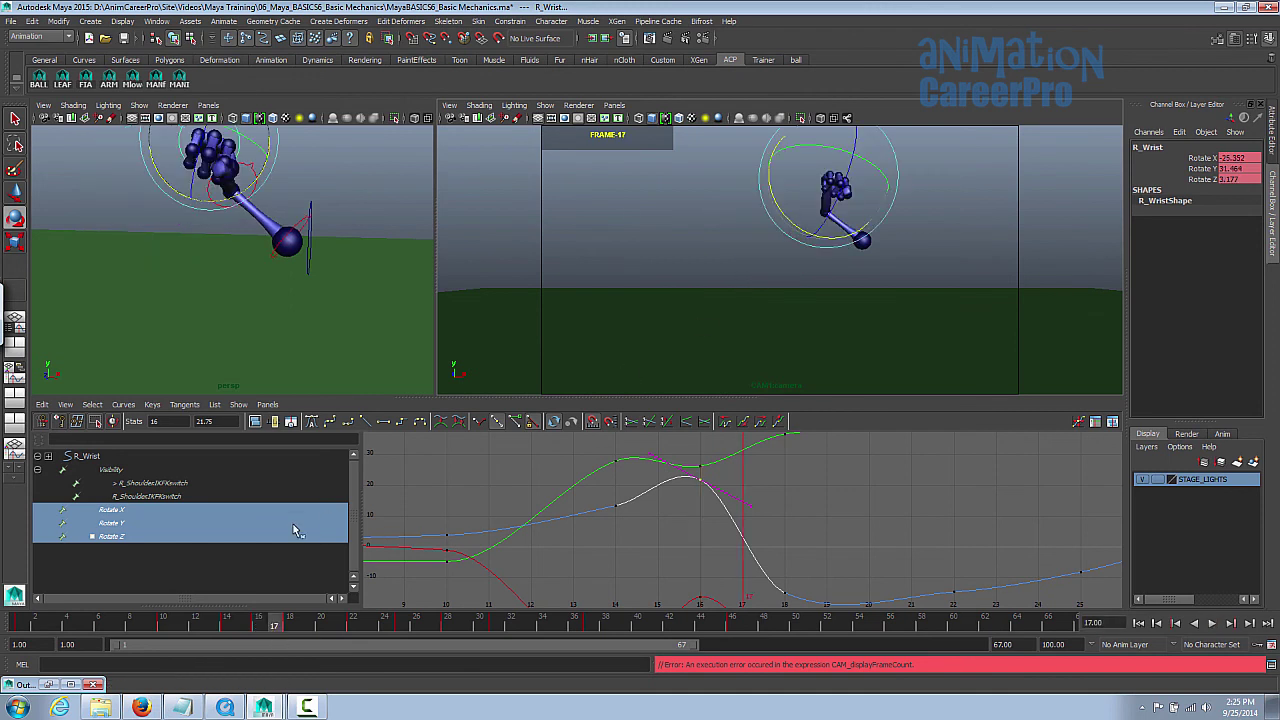
Step: Select R_Elbow, isolate its Rotate Y curve around frames 14 to 22 and select the frame 16 key
middle_click_drag(290, 261, 298, 279, "alt")
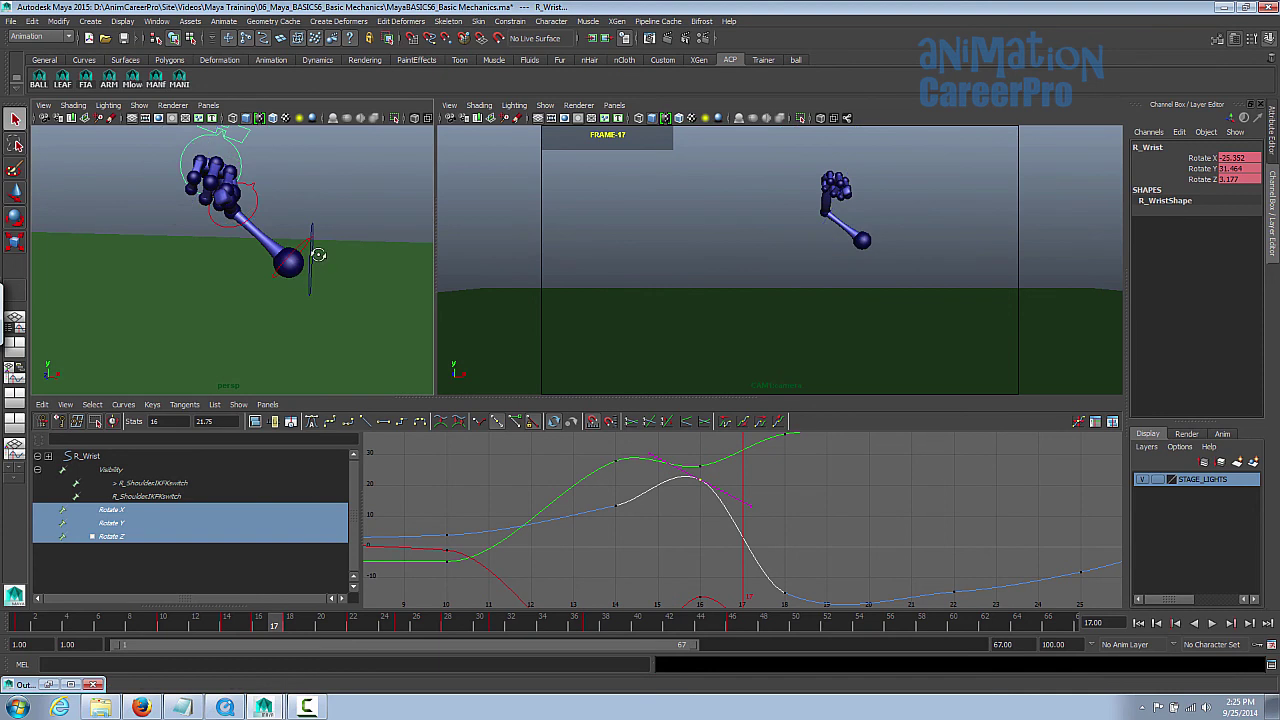
left_click_drag(315, 253, 265, 205, "alt")
left_click(268, 206)
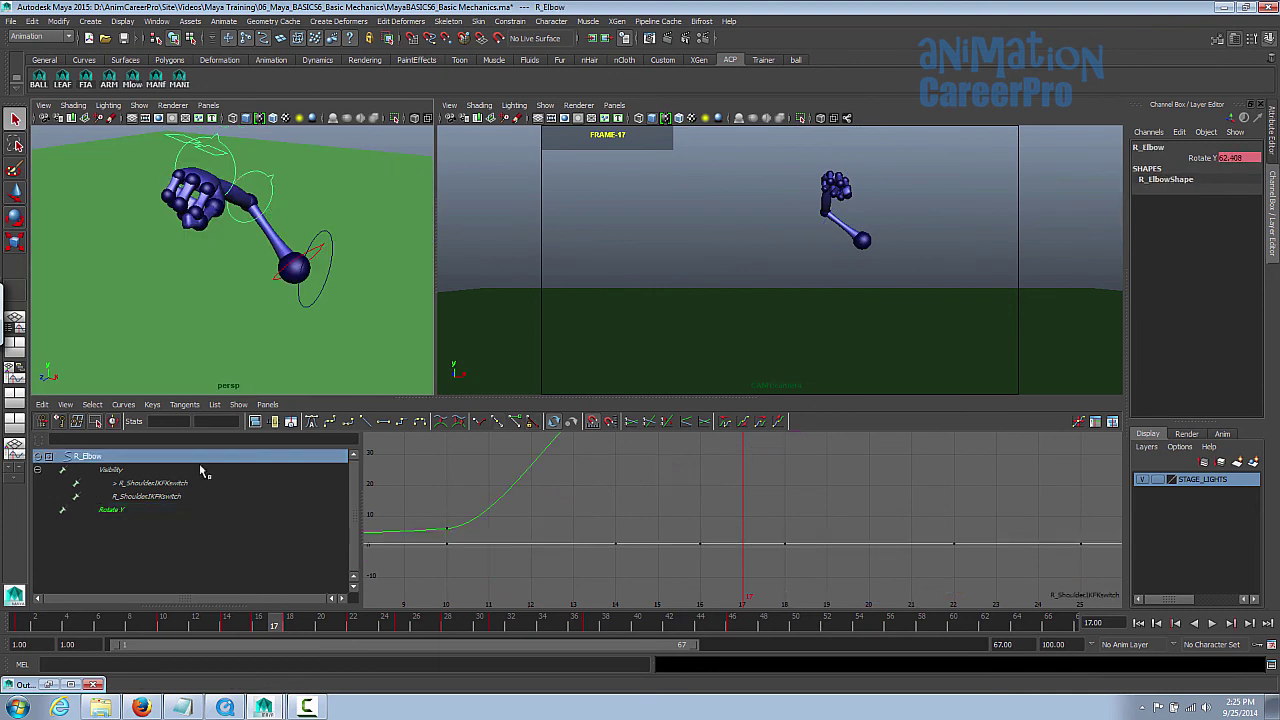
left_click(164, 512)
right_click_drag(607, 500, 608, 543, "alt+shift")
right_click_drag(710, 519, 729, 507, "alt")
middle_click_drag(729, 507, 680, 545, "alt")
left_click_drag(593, 488, 688, 553)
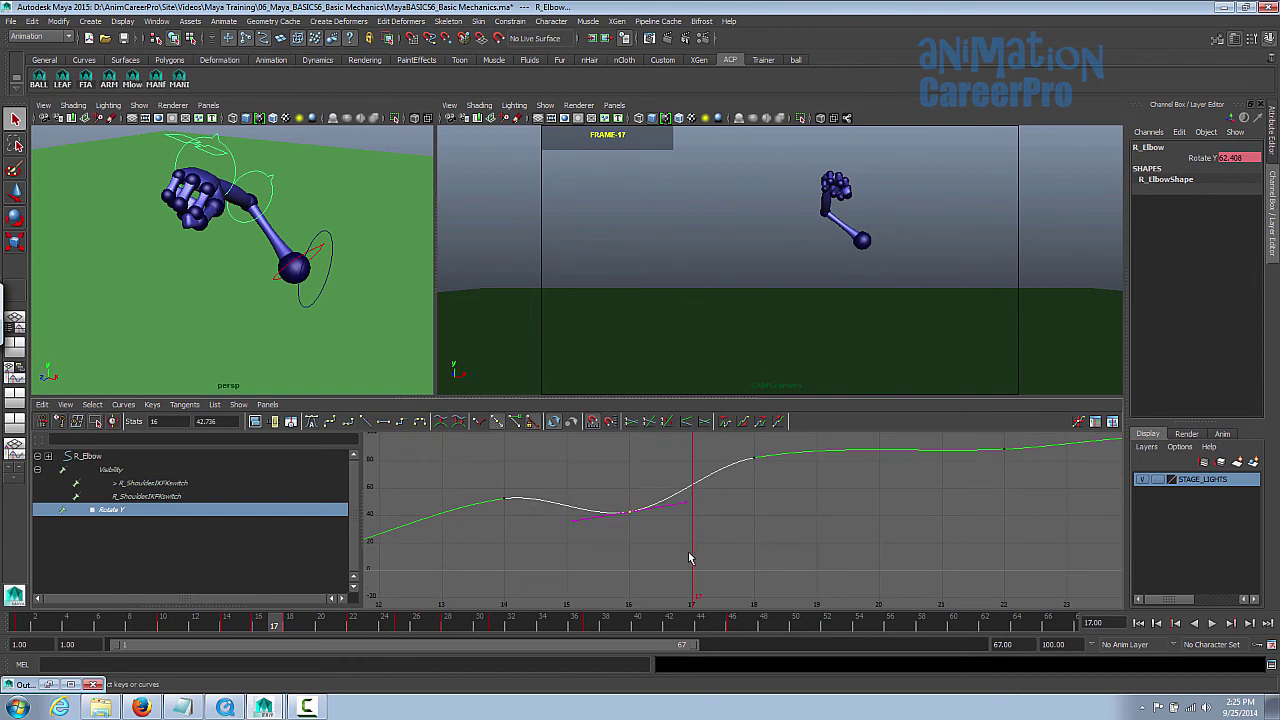
Step: Compare frames 16 and 17, break the elbow's Rotate Y tangents at frame 16 and angle the outgoing tangent downward
left_click_drag(274, 628, 265, 628)
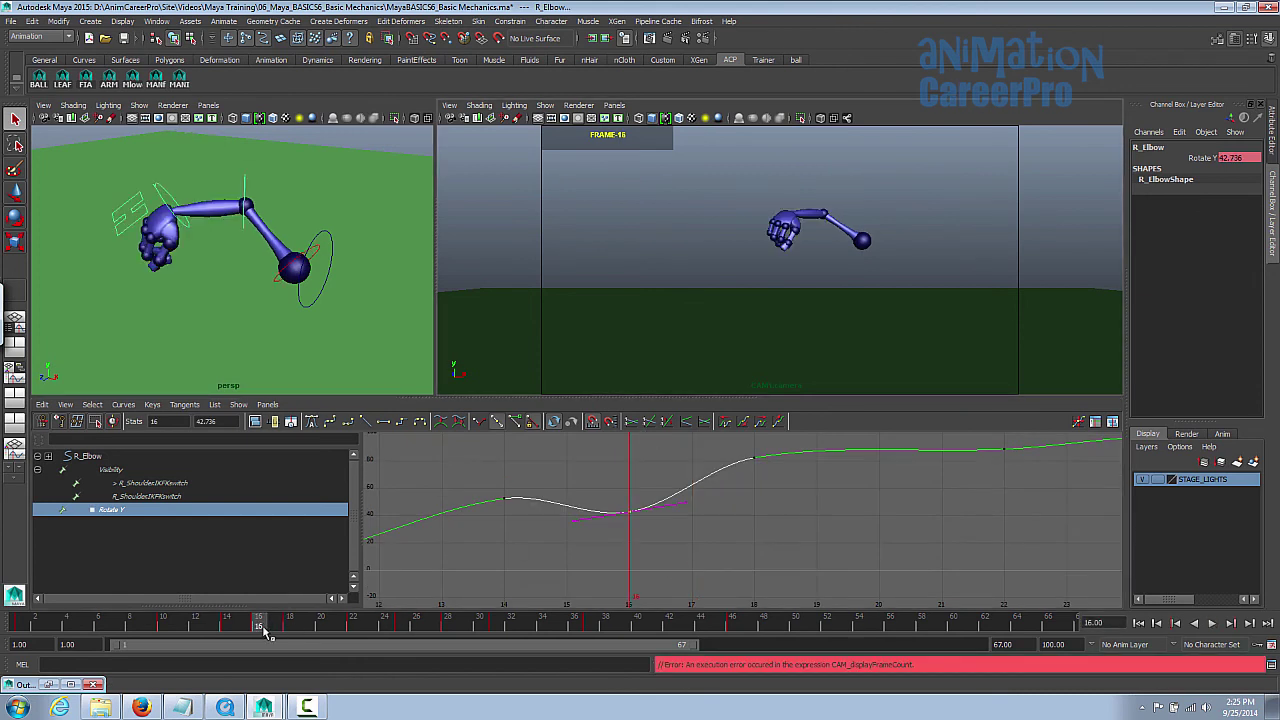
mouse_move(265, 628)
left_mouse_down()
mouse_move(293, 627)
mouse_move(278, 623)
left_mouse_up()
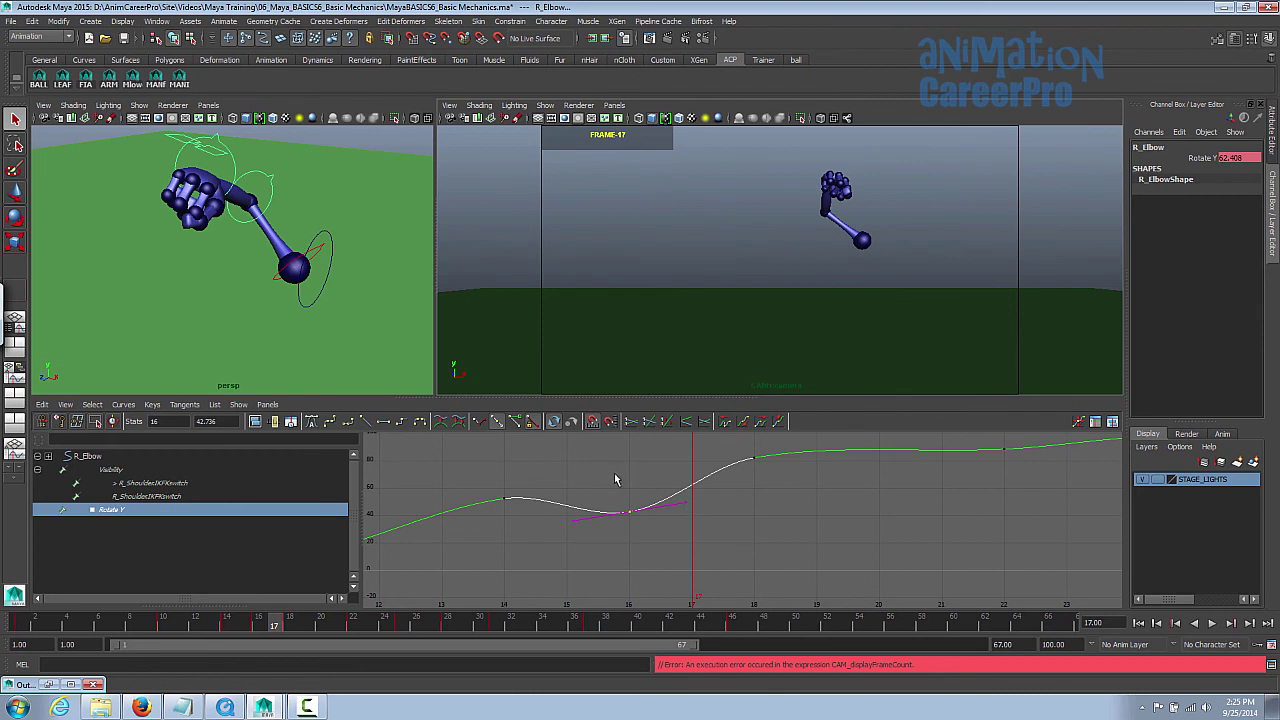
left_click(478, 421)
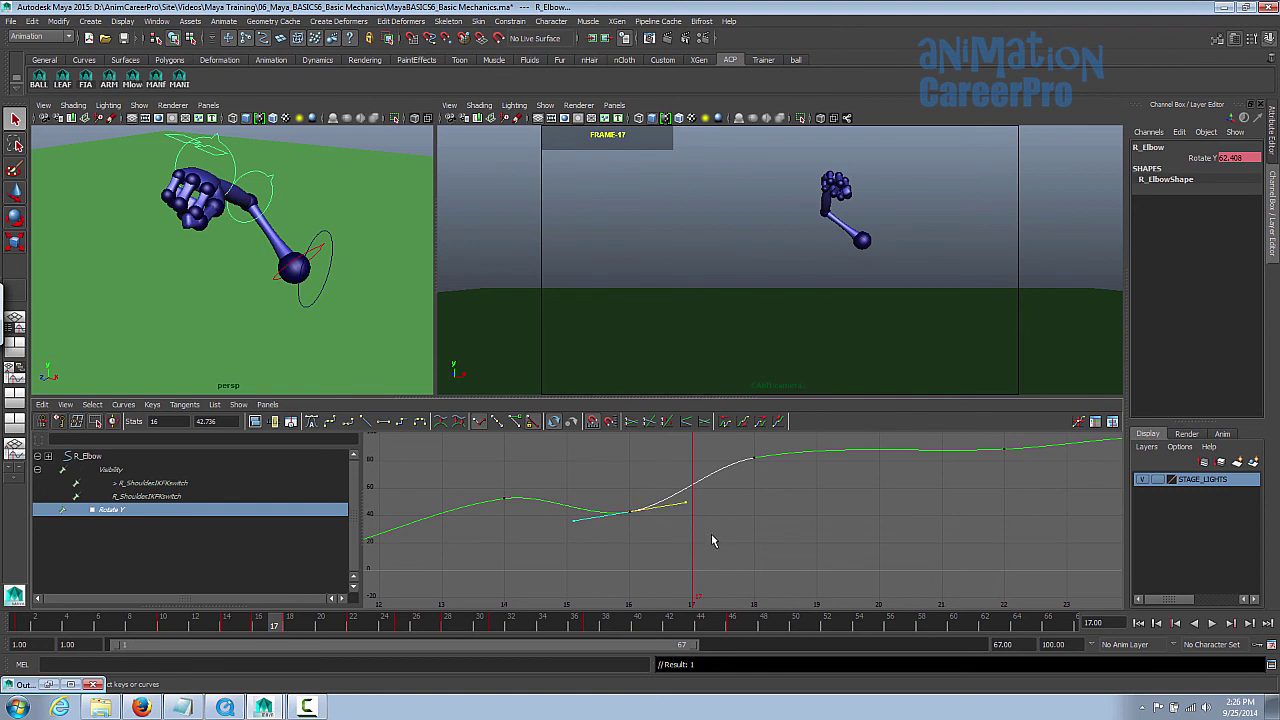
key("w")
middle_click_drag(725, 561, 757, 601)
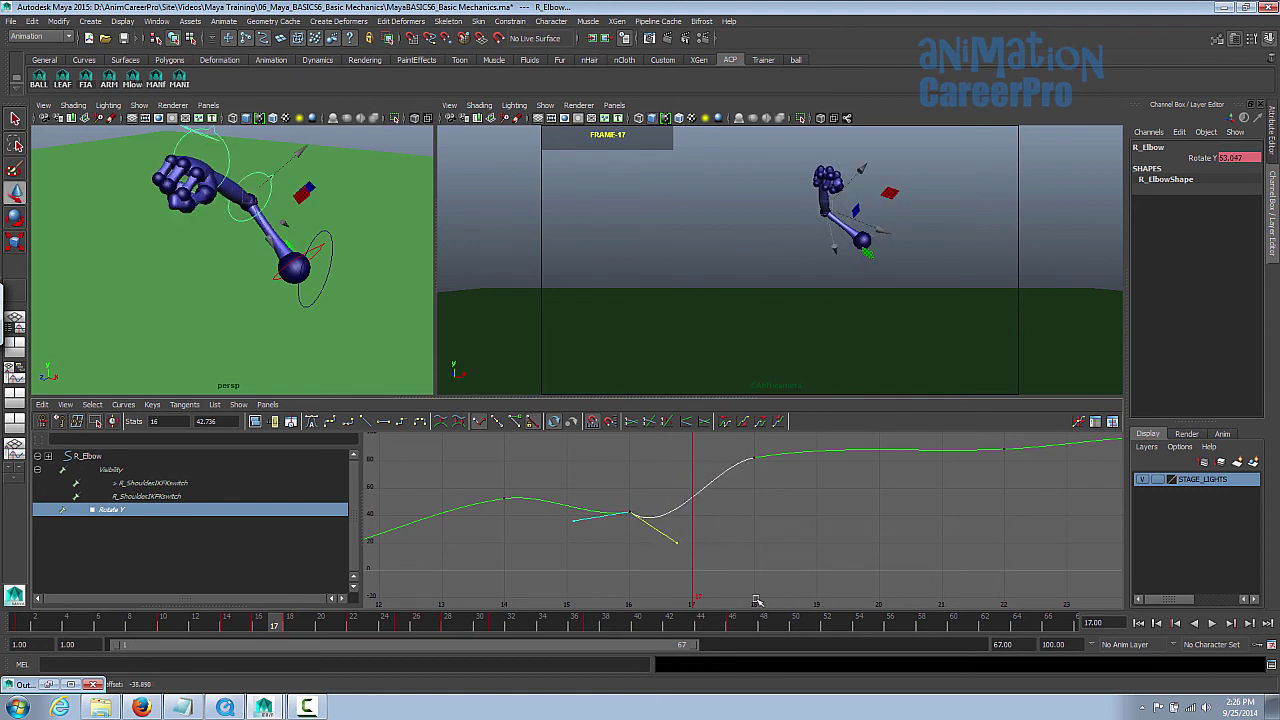
Step: Break the elbow's Rotate Y tangents at frame 18 and steepen the incoming tangent to delay the bend at frame 17
left_click_drag(780, 492, 781, 493)
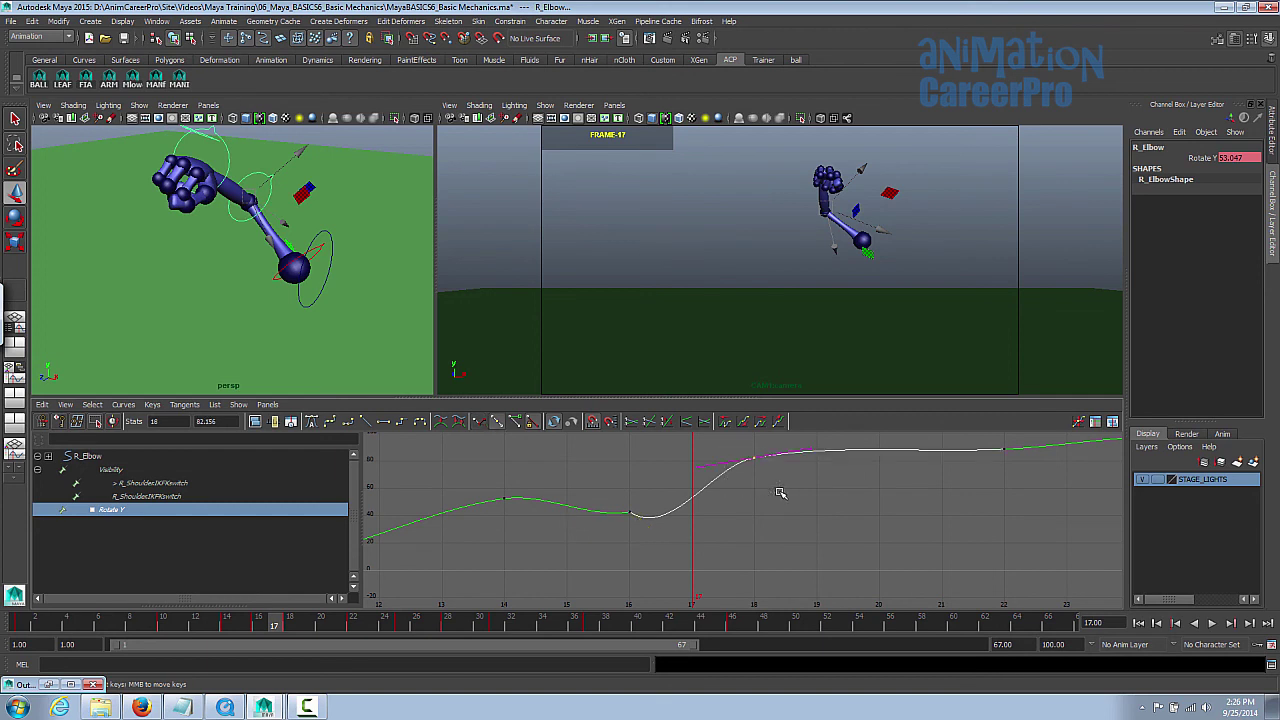
left_click(478, 422)
left_click_drag(723, 484, 720, 486)
middle_click_drag(720, 486, 748, 514)
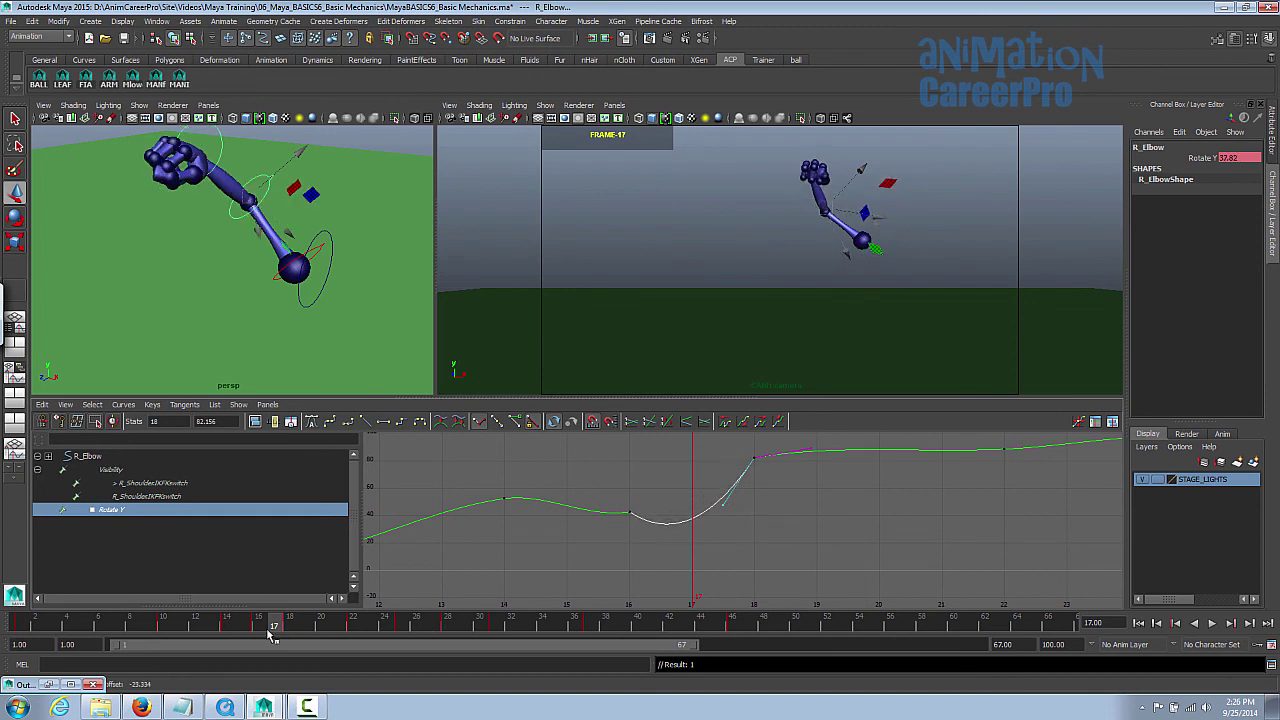
Step: Play and scrub the animation to examine the hand's arc around frames 13 to 18 and the pose at frame 22
key("alt+v")
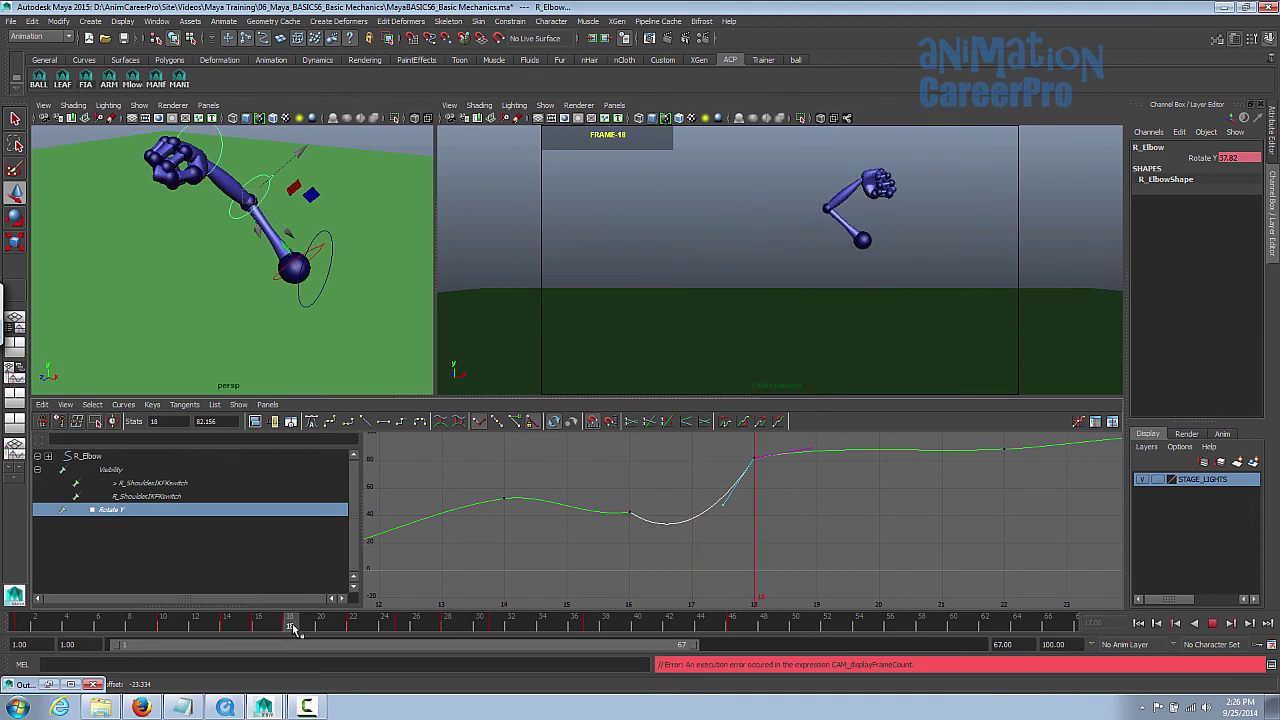
mouse_move(275, 630)
left_mouse_down()
mouse_move(263, 628)
mouse_move(291, 630)
mouse_move(259, 630)
left_mouse_up()
left_click_drag(781, 250, 871, 151)
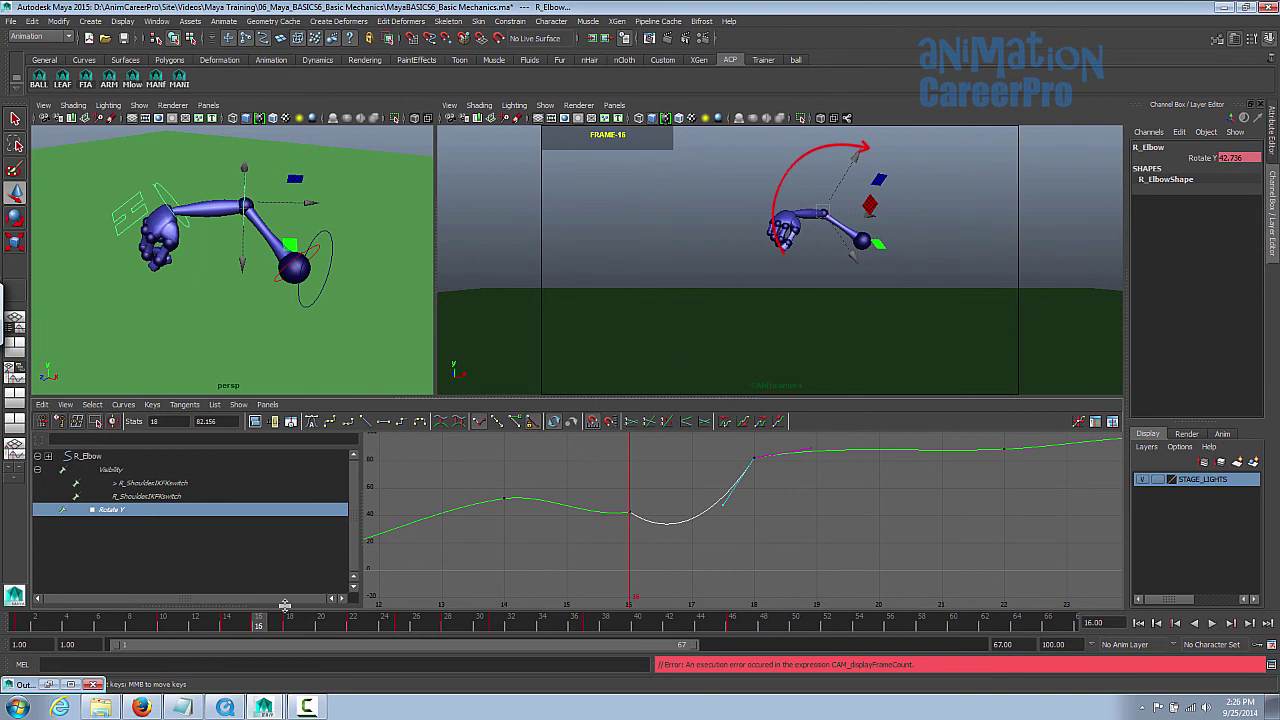
left_click_drag(262, 628, 212, 629)
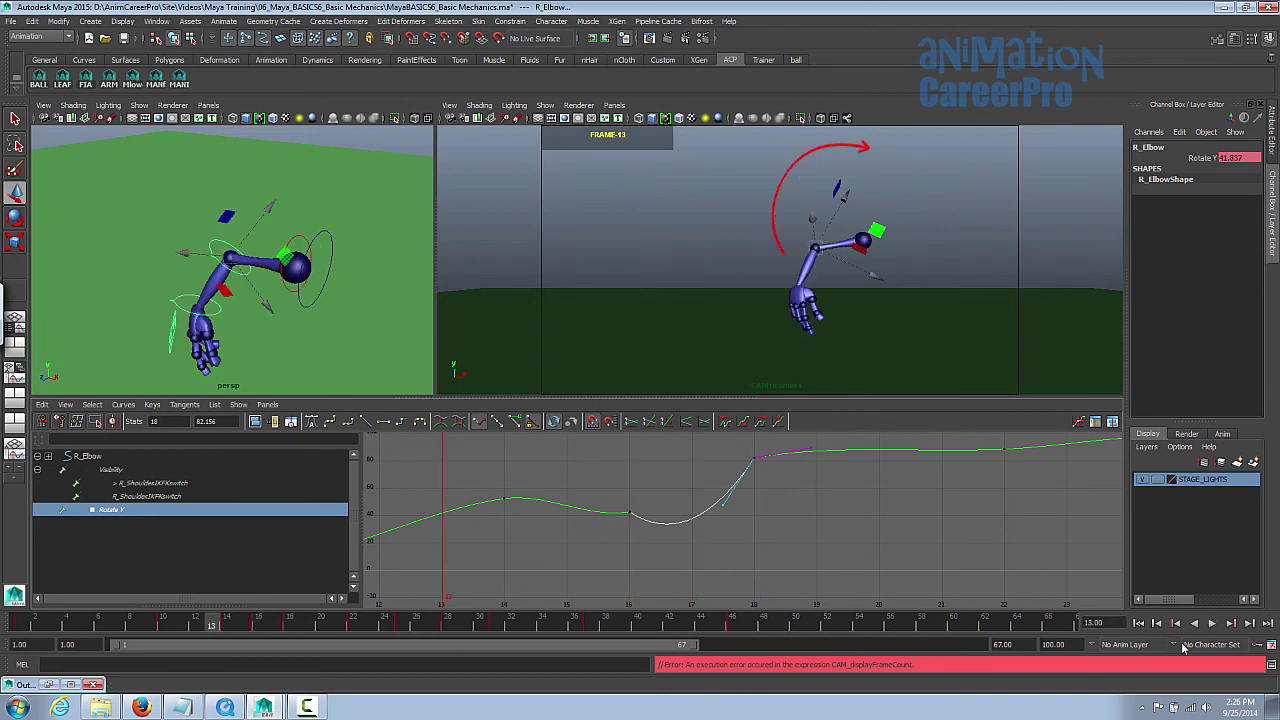
left_click(1211, 626)
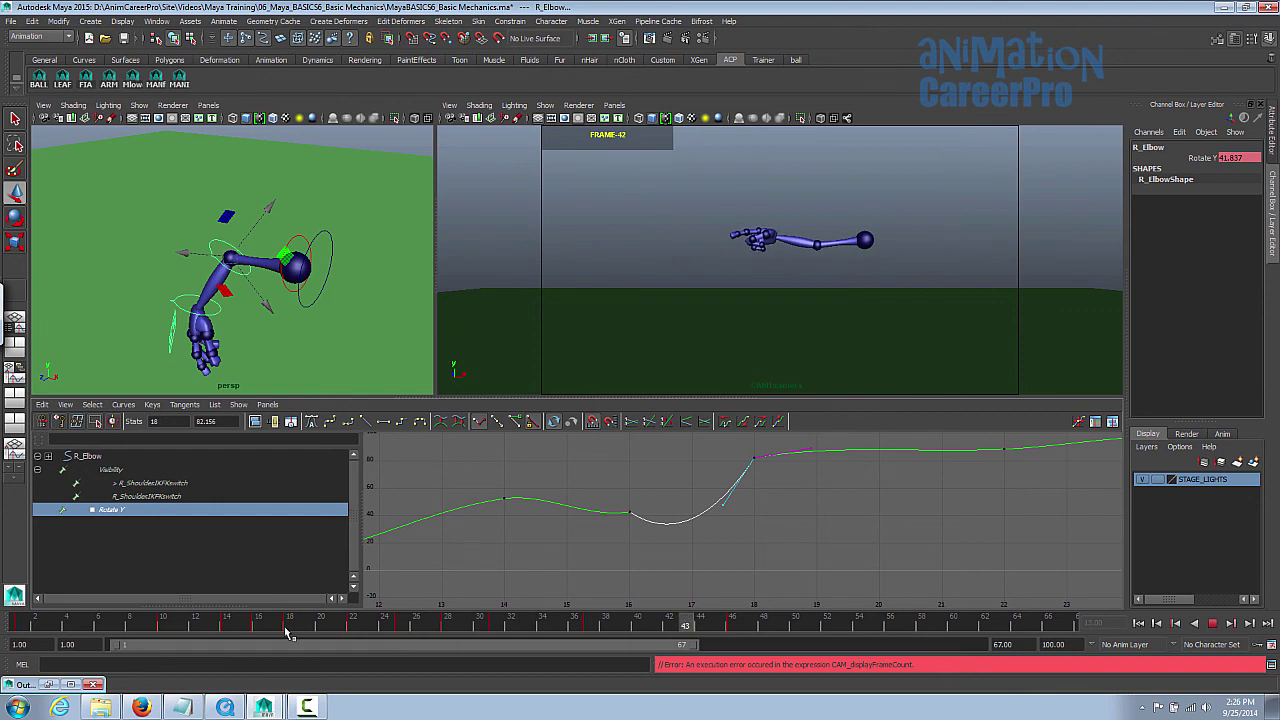
left_click(202, 621)
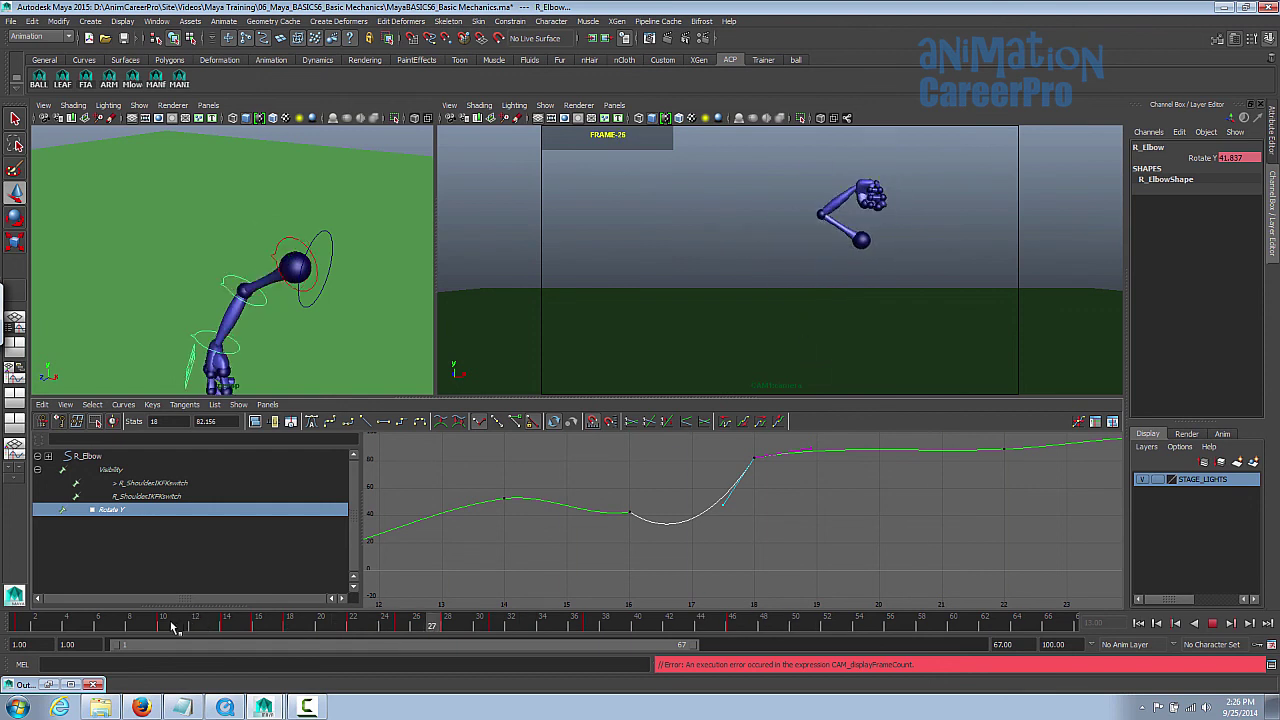
left_click(165, 622)
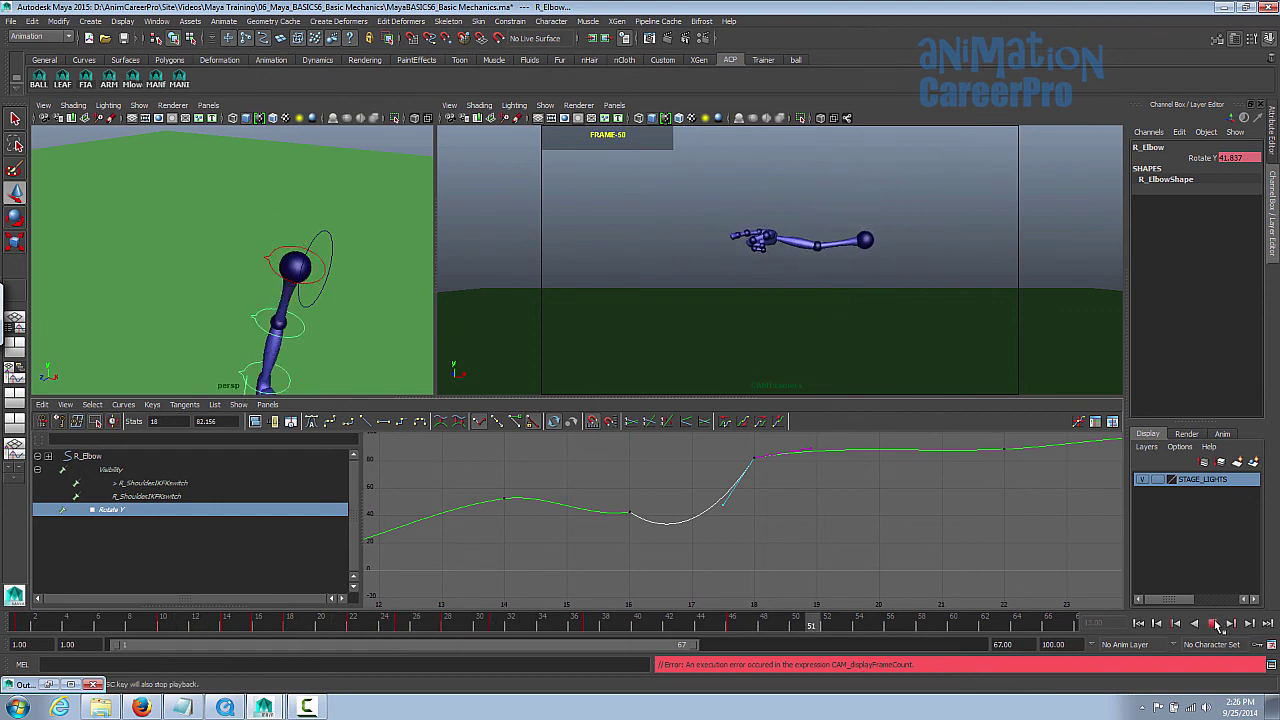
left_click(416, 626)
mouse_move(422, 628)
left_mouse_down()
mouse_move(300, 626)
mouse_move(318, 640)
mouse_move(358, 632)
mouse_move(300, 640)
mouse_move(341, 647)
left_mouse_up()
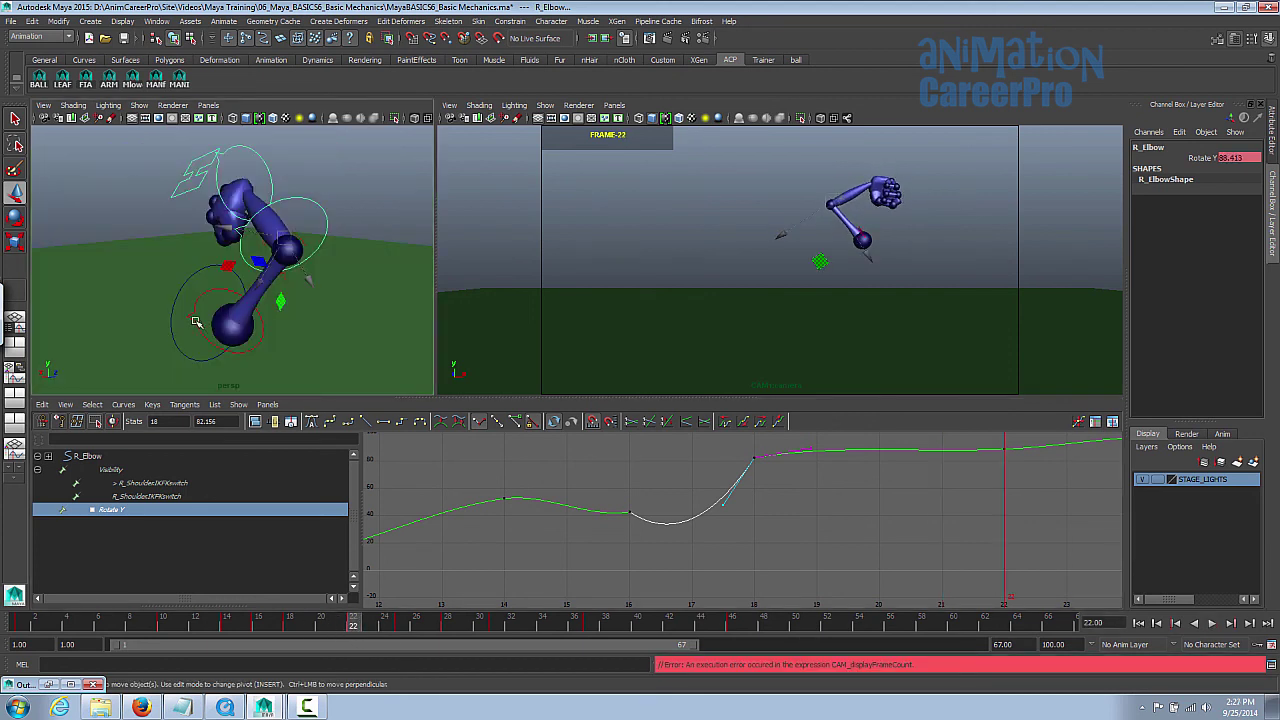
Step: Select R_Shoulder, frame it in the perspective view and examine its rotation between frames 18 and 22
left_click(196, 322)
key("f")
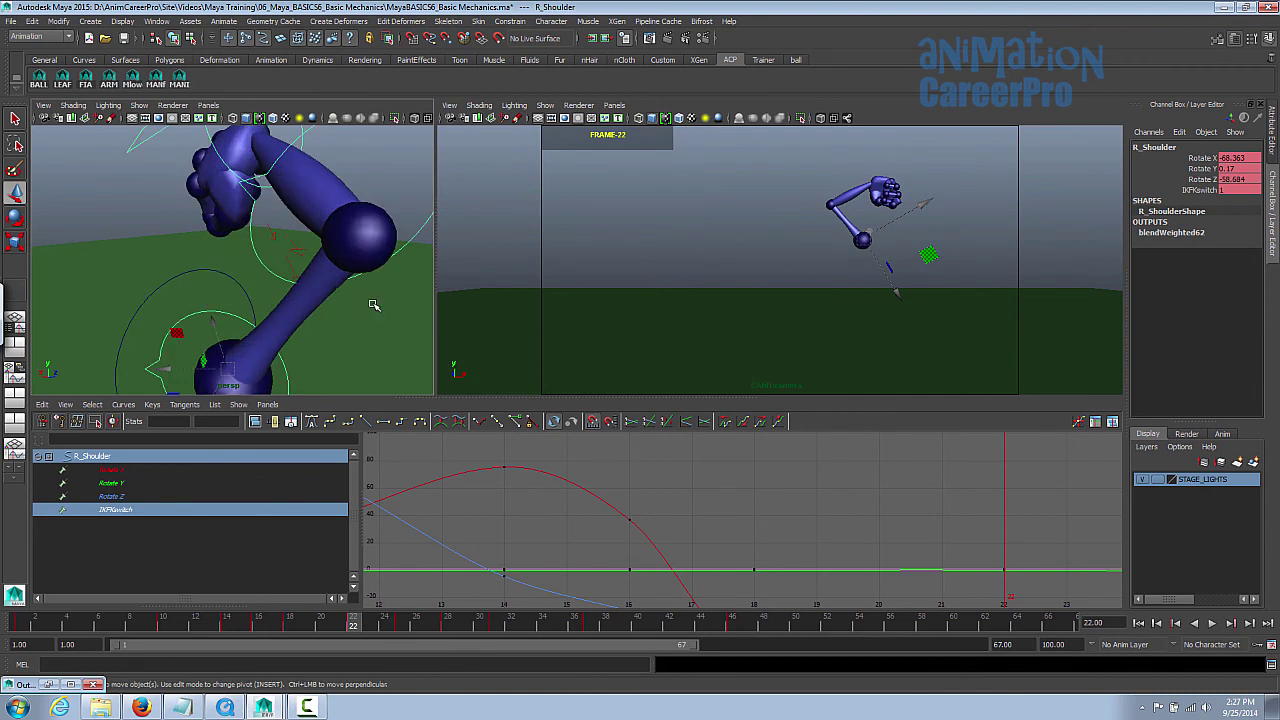
key("alt+v")
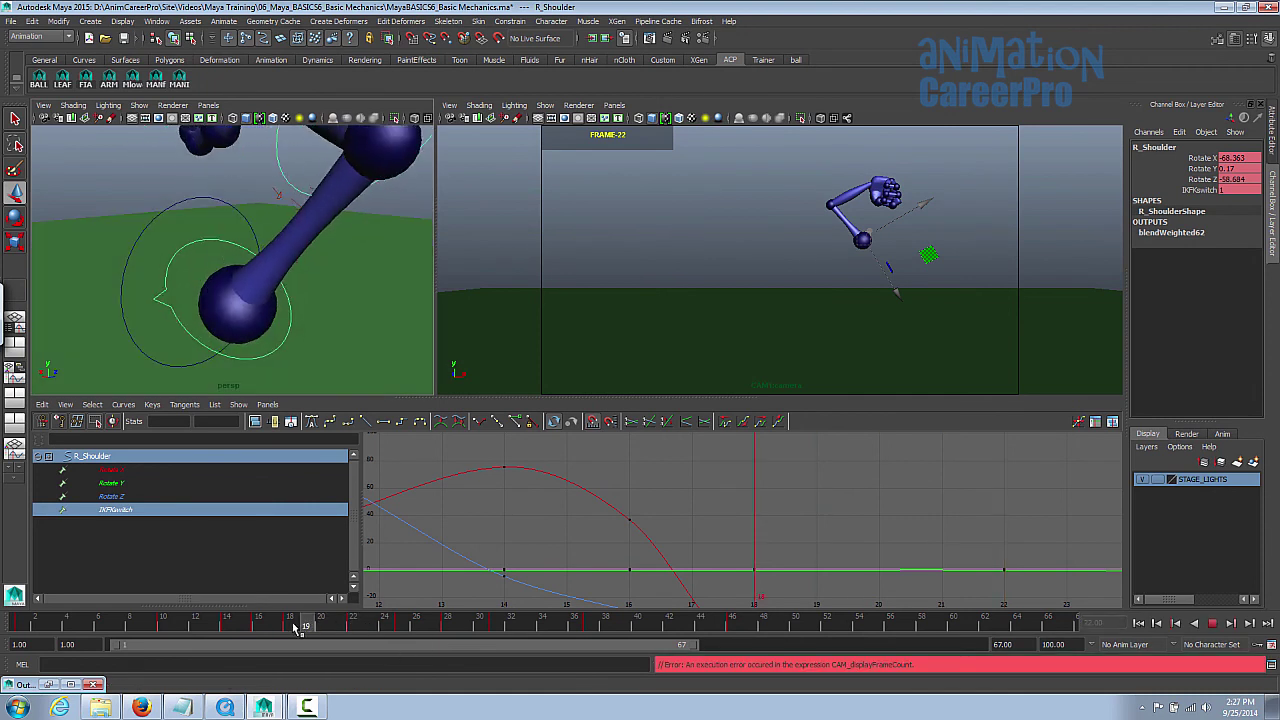
mouse_move(366, 631)
left_mouse_down()
mouse_move(402, 630)
mouse_move(274, 631)
mouse_move(361, 627)
left_mouse_up()
left_click_drag(315, 641, 352, 627)
Step: Flatten the tangents of R_Shoulder's Rotate X key at frame 18 to remove the dip before frame 22
left_click(159, 473)
scroll(683, 557, "down", 5)
middle_click_drag(770, 550, 723, 528, "alt")
scroll(714, 490, "up", 4)
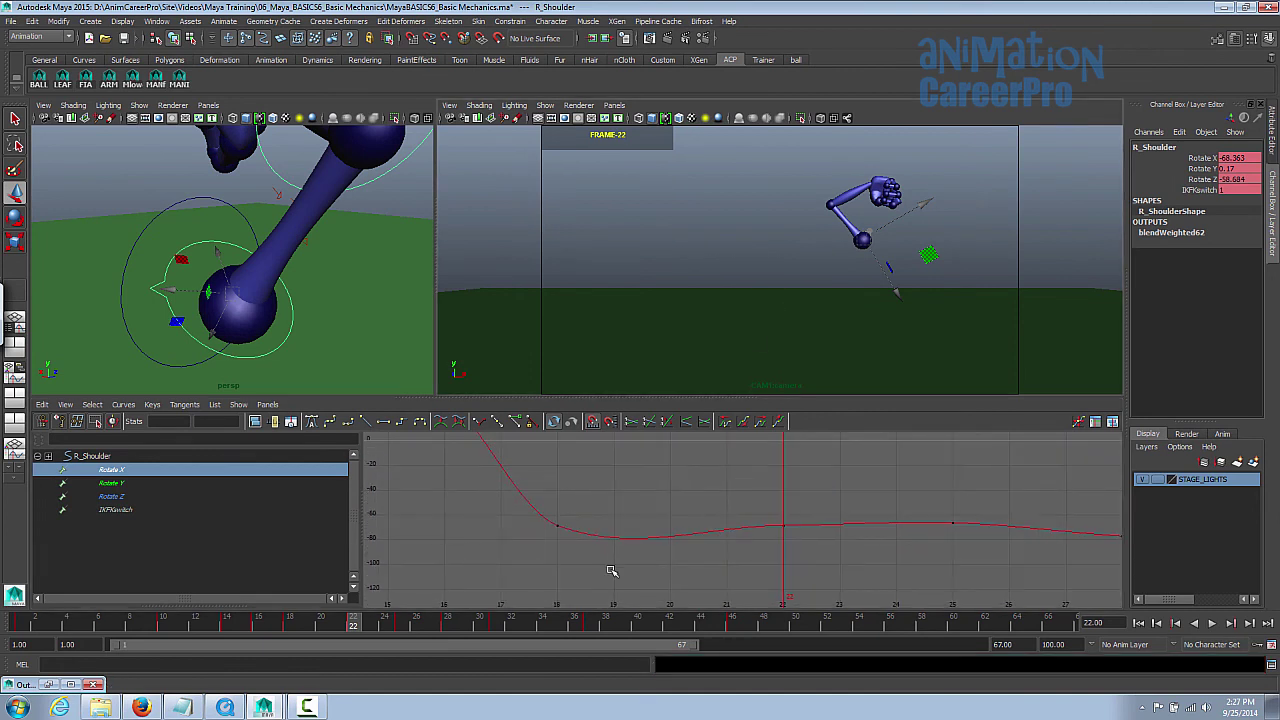
left_click(640, 552)
left_click(307, 621)
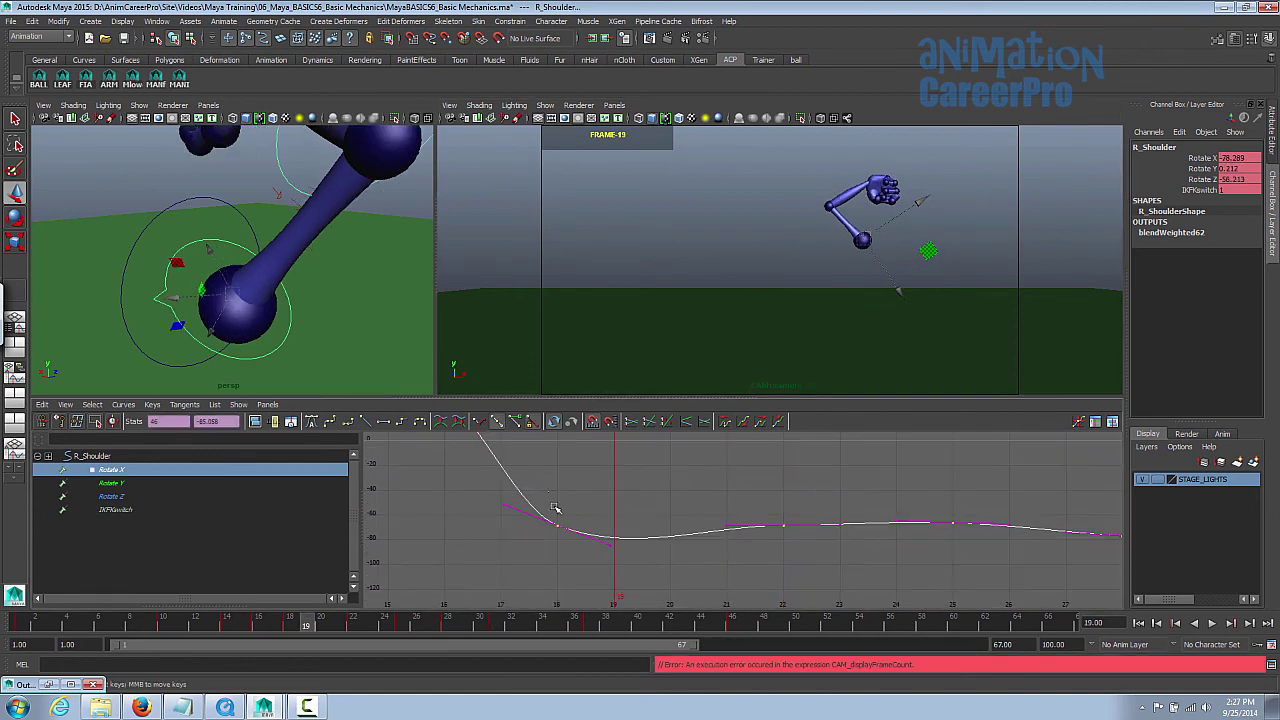
left_click_drag(548, 503, 589, 548)
left_click(383, 422)
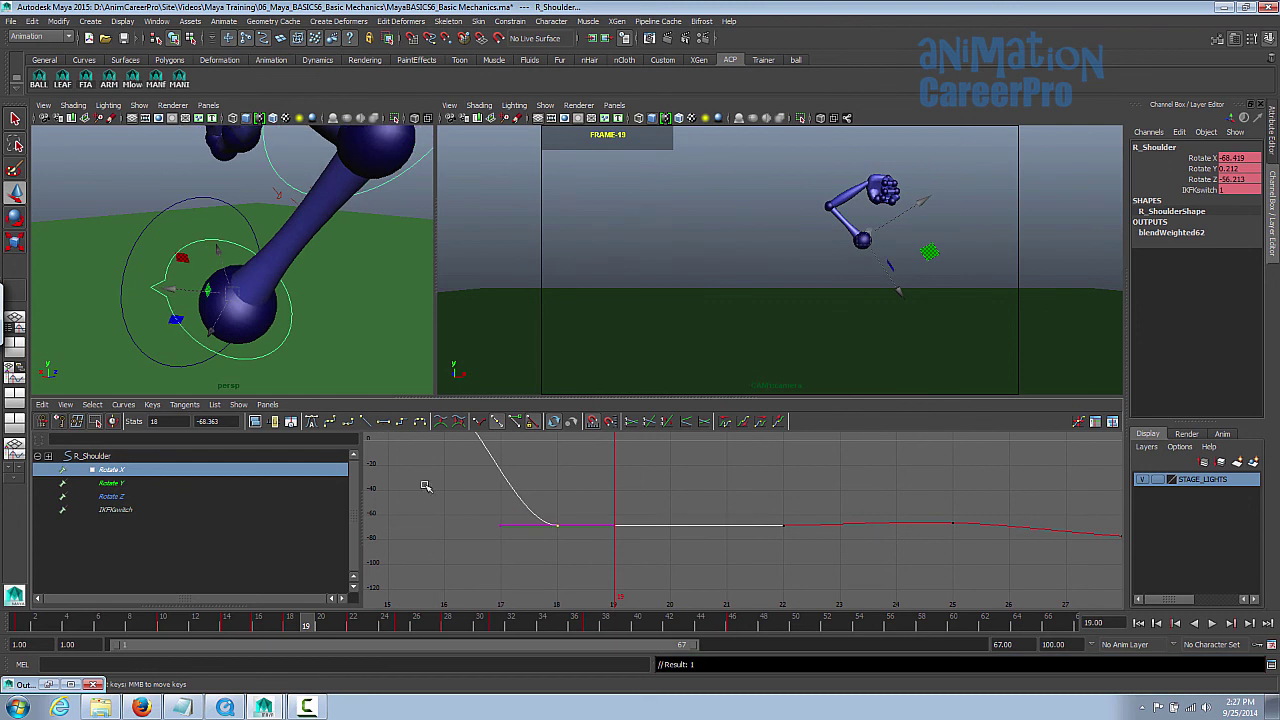
Step: Scrub and play the animation in the enlarged camera view to examine the shoulder's hold between frames 18 and 25
mouse_move(310, 626)
left_mouse_down()
mouse_move(273, 624)
mouse_move(398, 624)
left_mouse_up()
key("space")
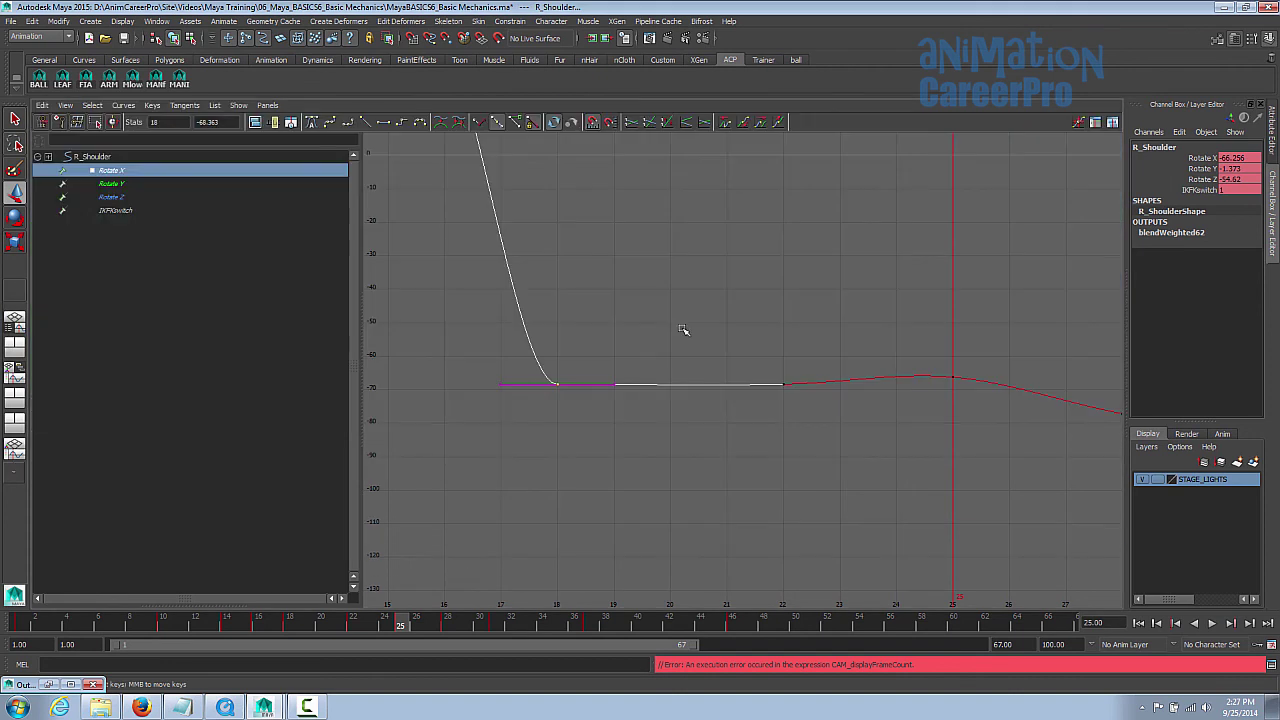
key("space")
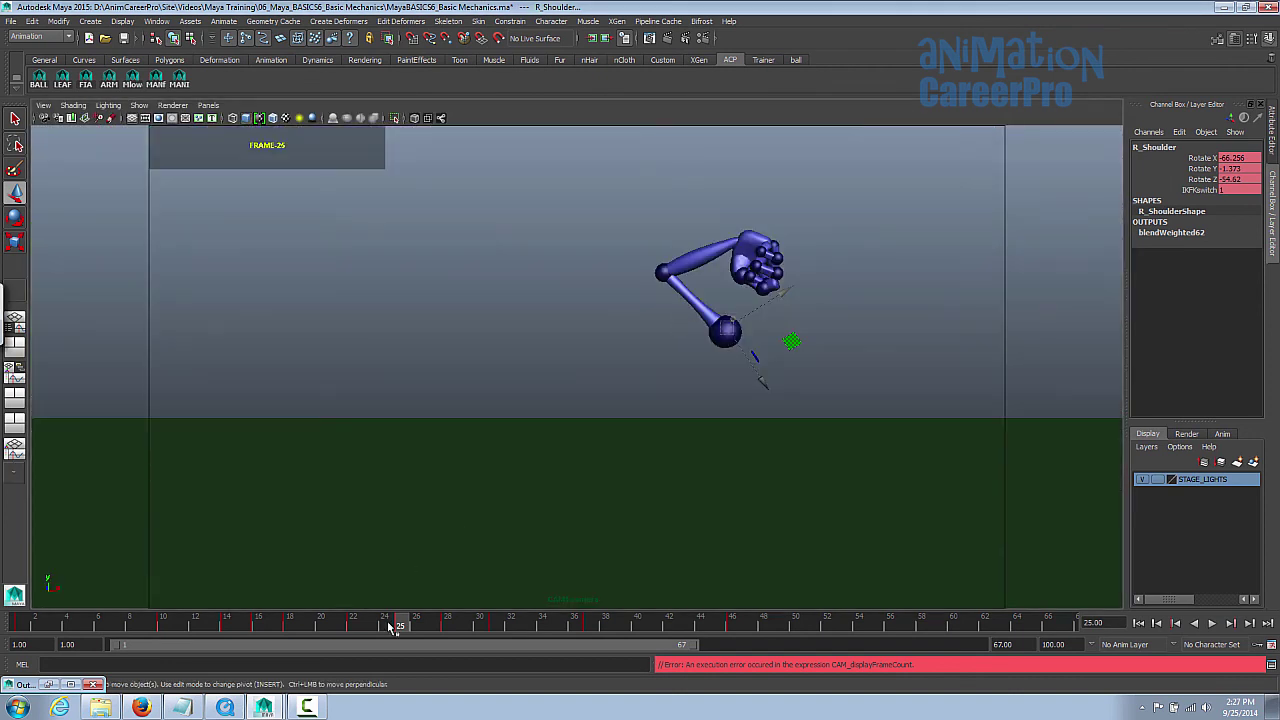
key("alt+v")
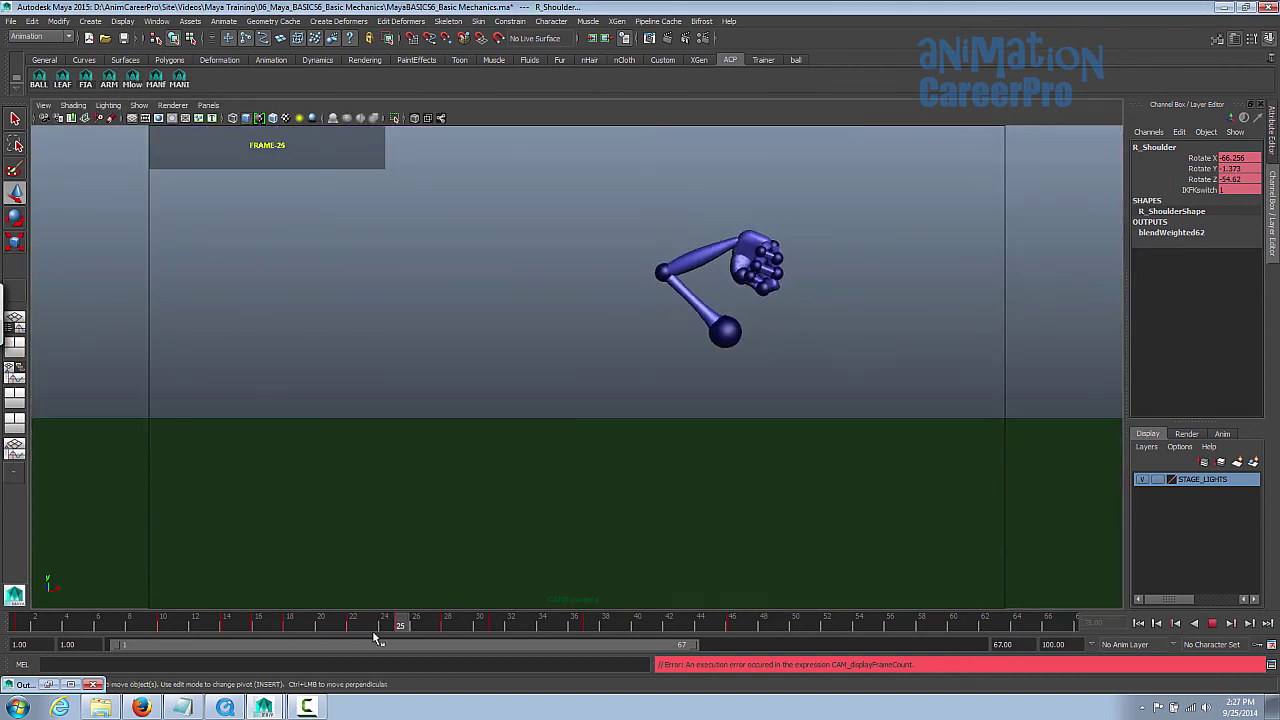
key("alt+v")
Step: Select R_Elbow and raise its Rotate Y key at frame 22 to 100.277
key("space")
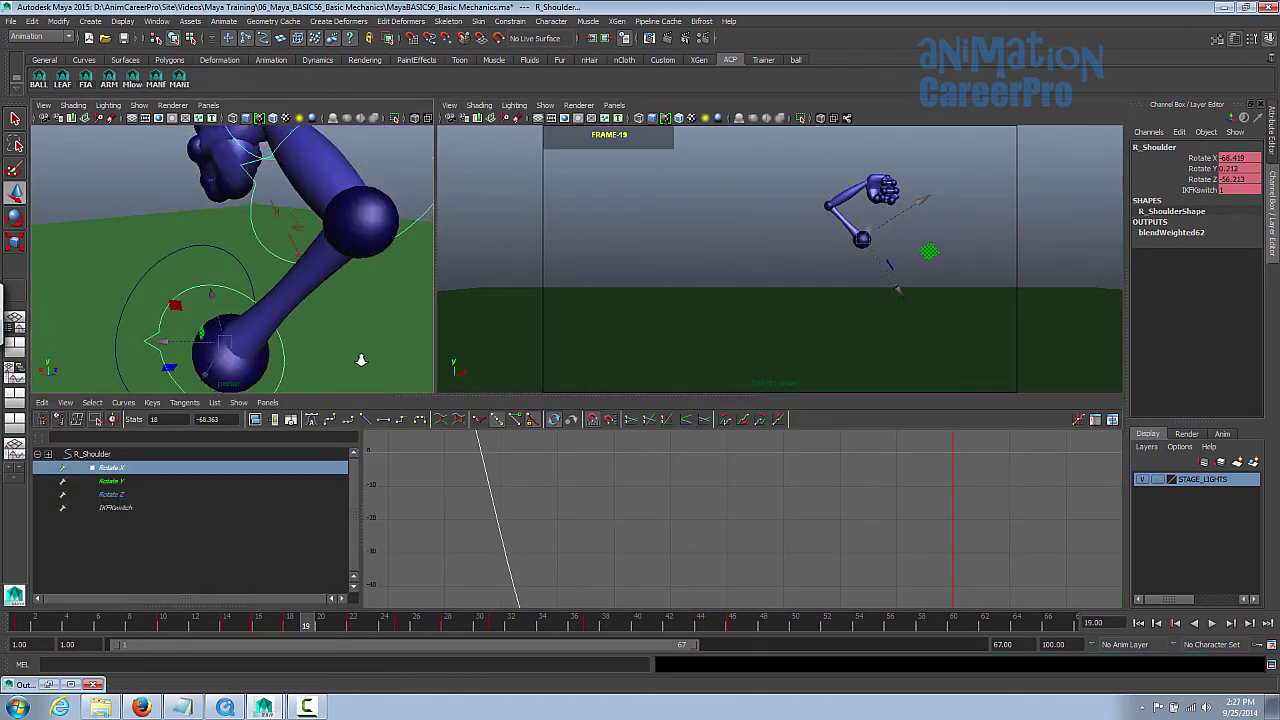
right_click_drag(361, 360, 333, 285, "alt")
left_click(350, 227)
left_click_drag(298, 625, 373, 632)
left_click_drag(811, 481, 841, 527)
middle_click_drag(842, 527, 856, 512)
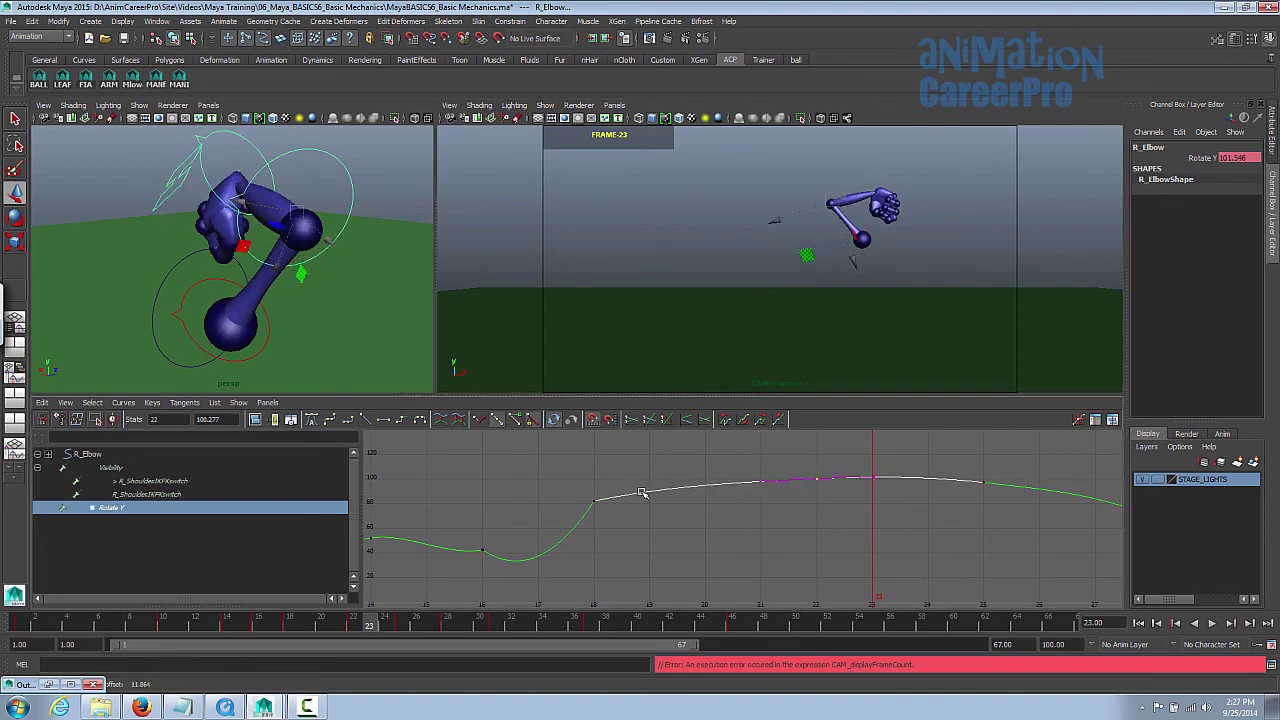
Step: Scrub from frame 21 to 29, select R_Wrist and examine the hand's motion between frames 28 and 31 in the camera view
left_click_drag(367, 623, 342, 628)
mouse_move(342, 628)
left_mouse_down()
mouse_move(317, 628)
mouse_move(393, 629)
mouse_move(251, 627)
mouse_move(464, 627)
left_mouse_up()
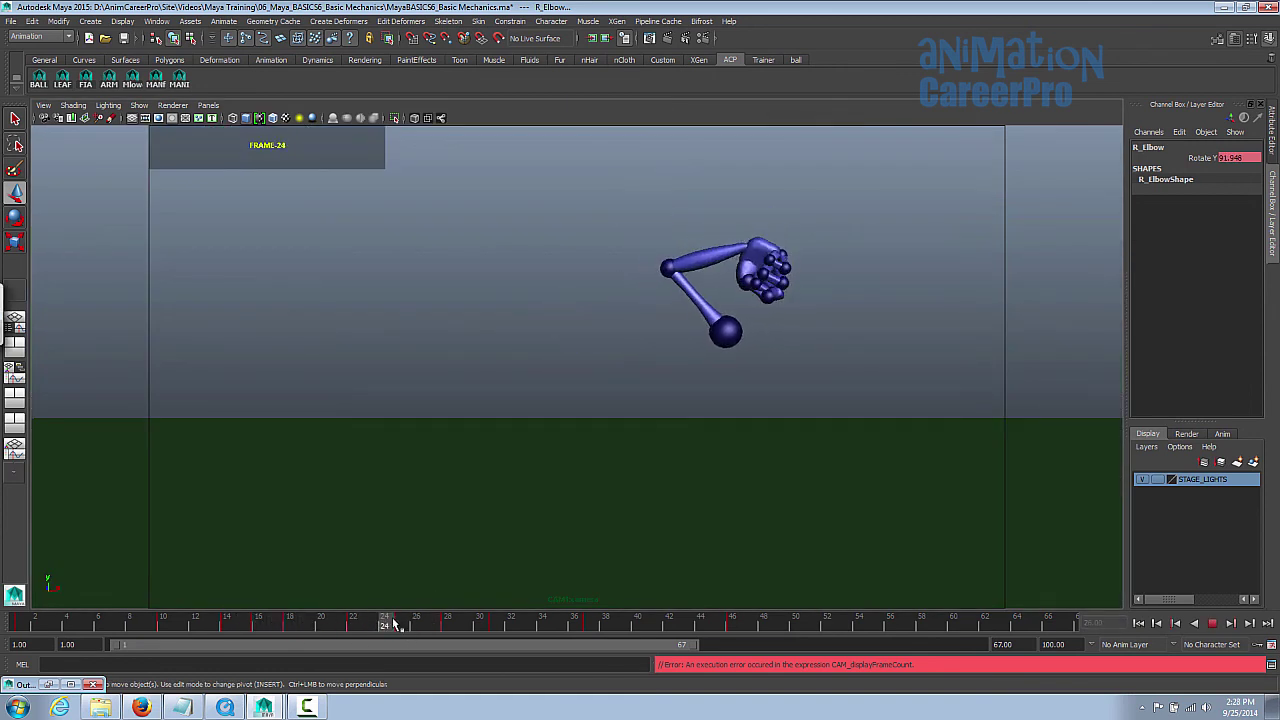
key("space")
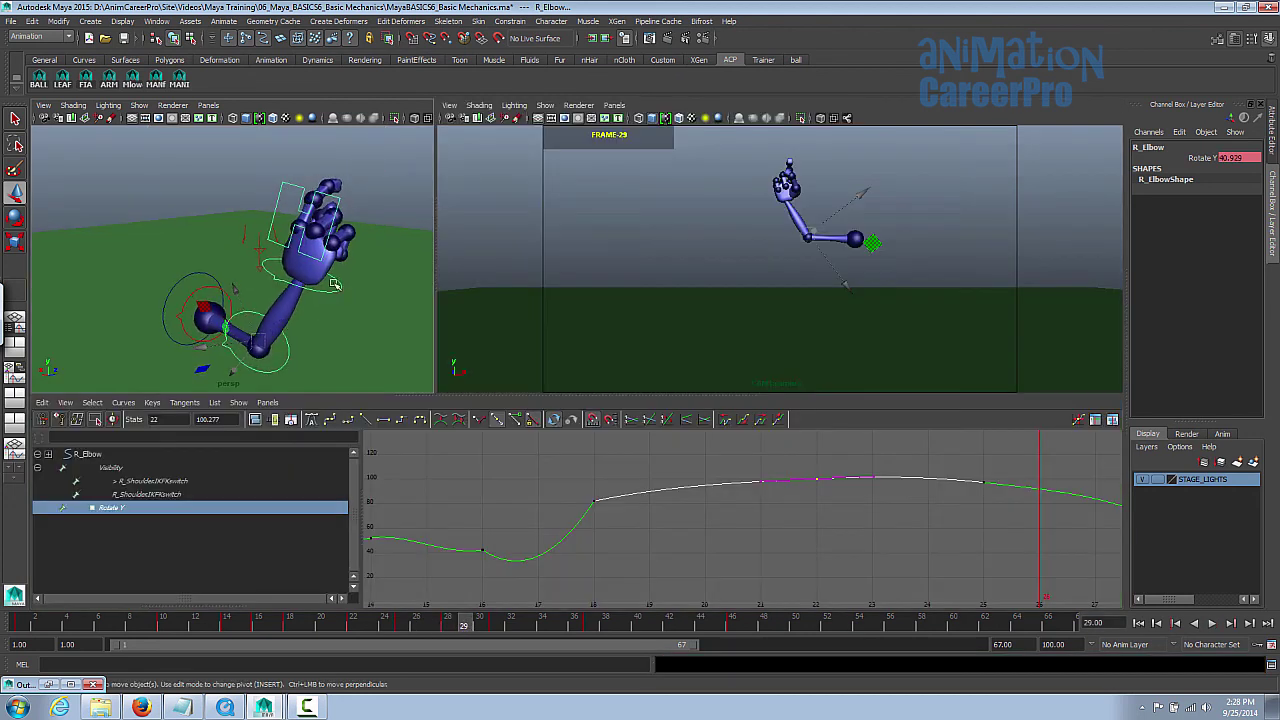
left_click(334, 284)
key("space")
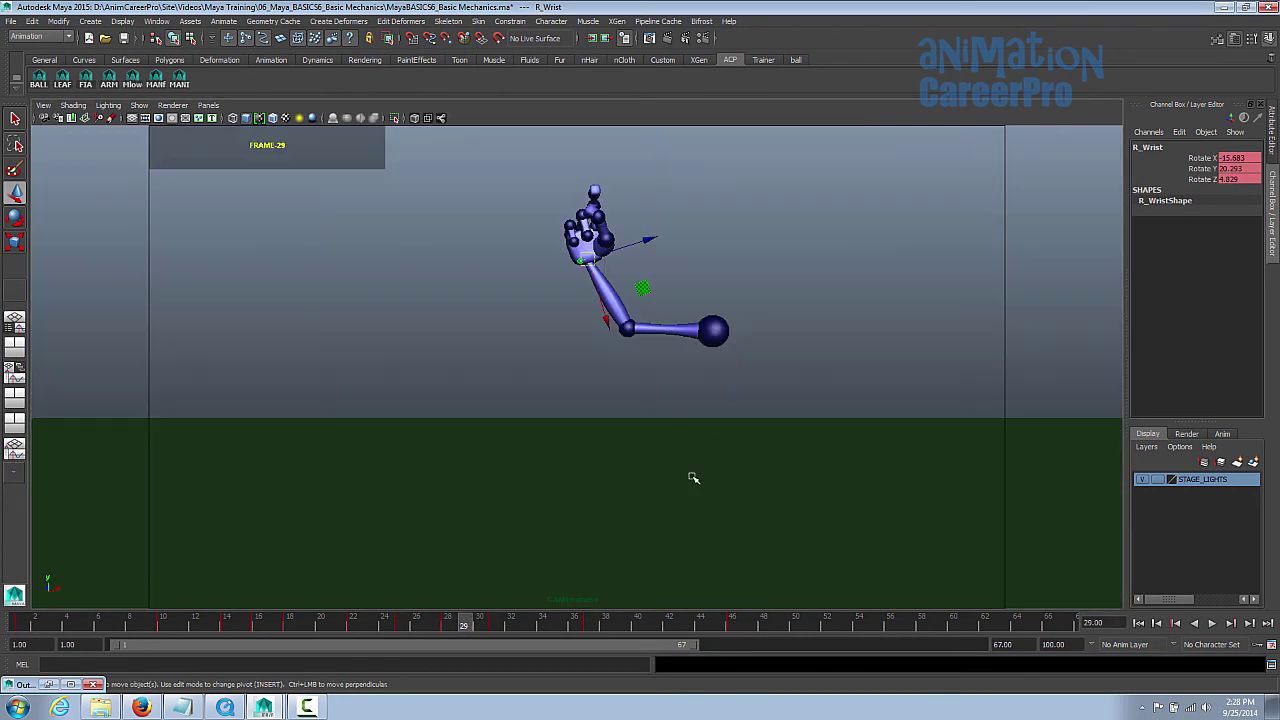
left_click(451, 625)
left_click(465, 626)
mouse_move(474, 624)
left_mouse_down()
mouse_move(409, 630)
mouse_move(492, 626)
left_mouse_up()
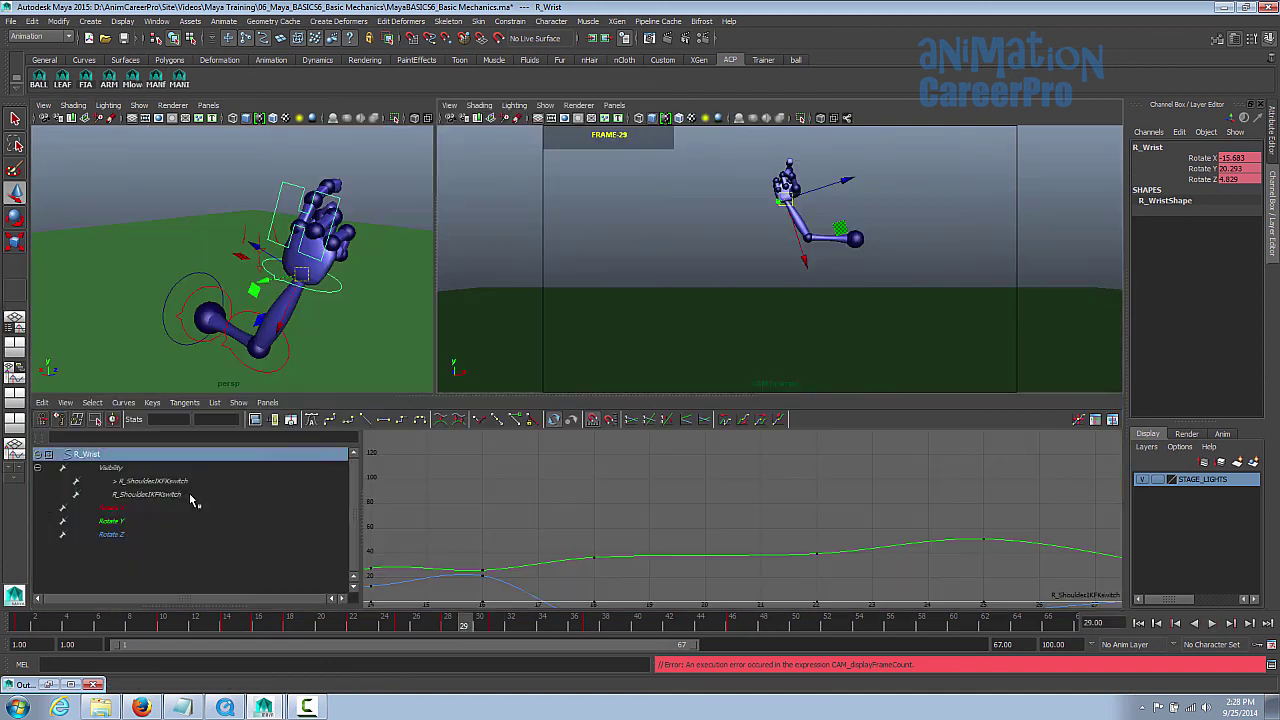
Step: Break the wrist's Rotate X tangents at frames 28 and 31, flatten the outgoing one at 28 and steepen the incoming one at 31
left_click_drag(192, 507, 177, 532)
key("f")
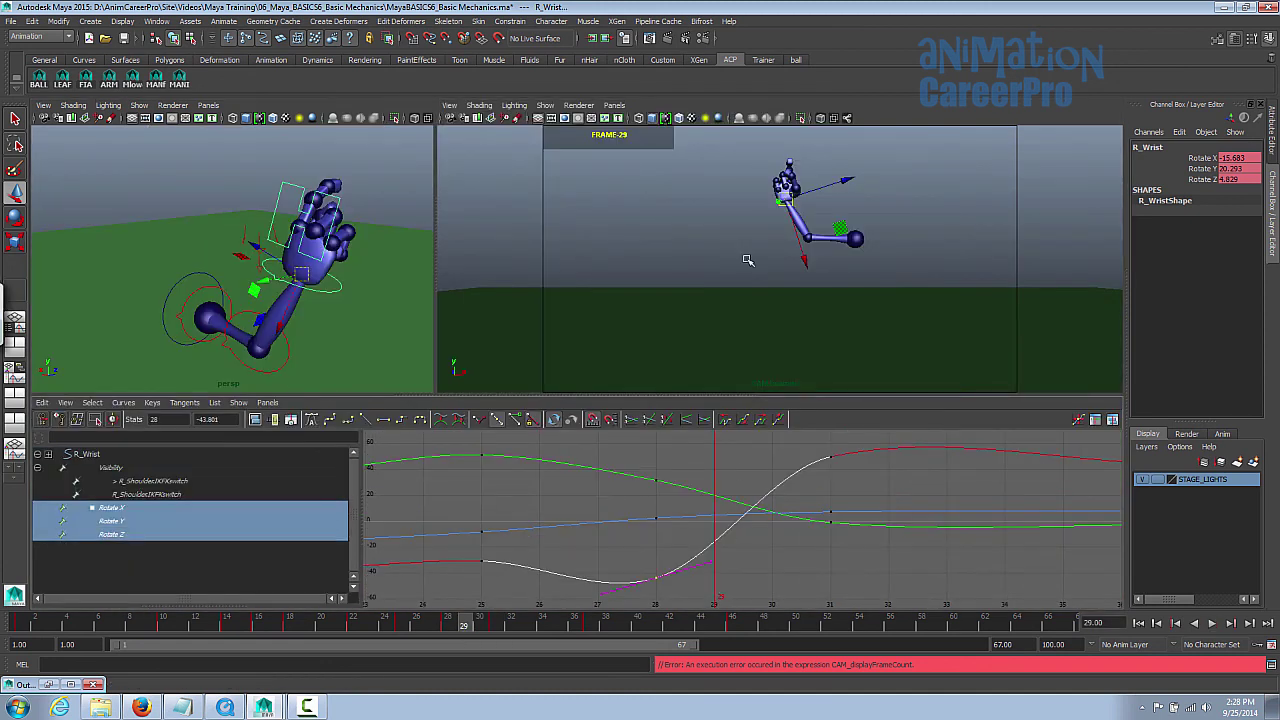
key("e")
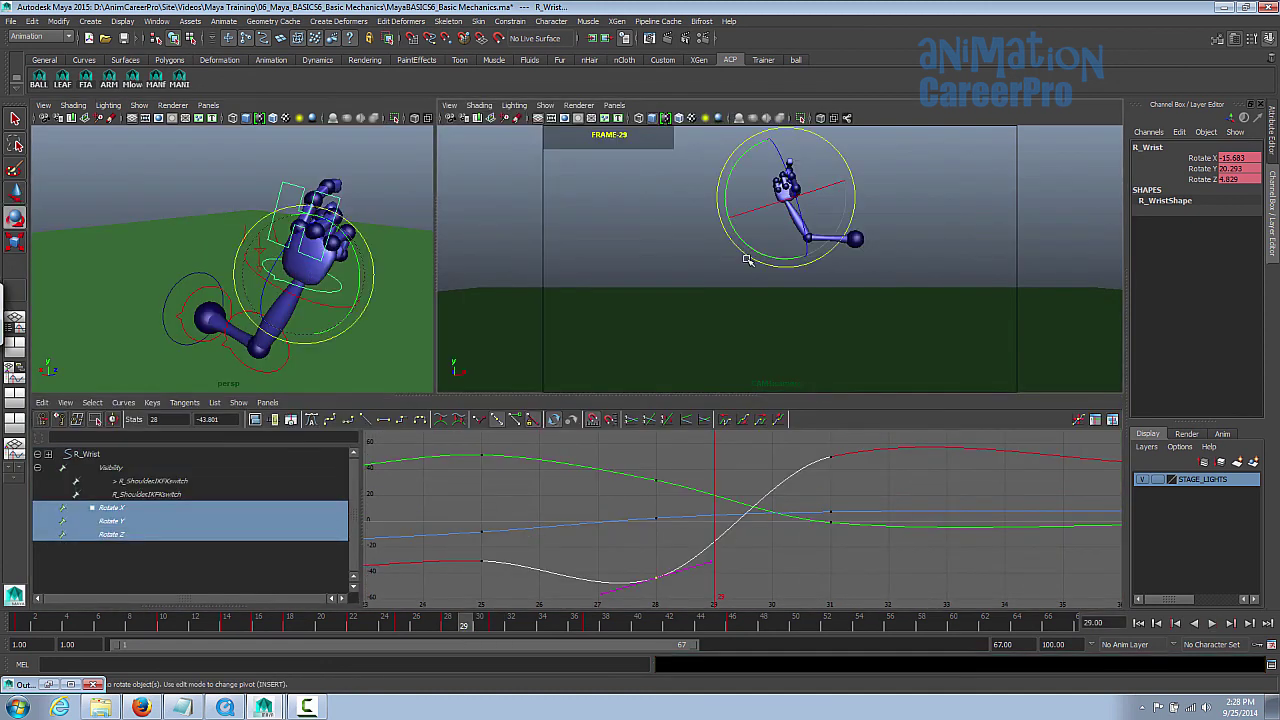
left_click(830, 457)
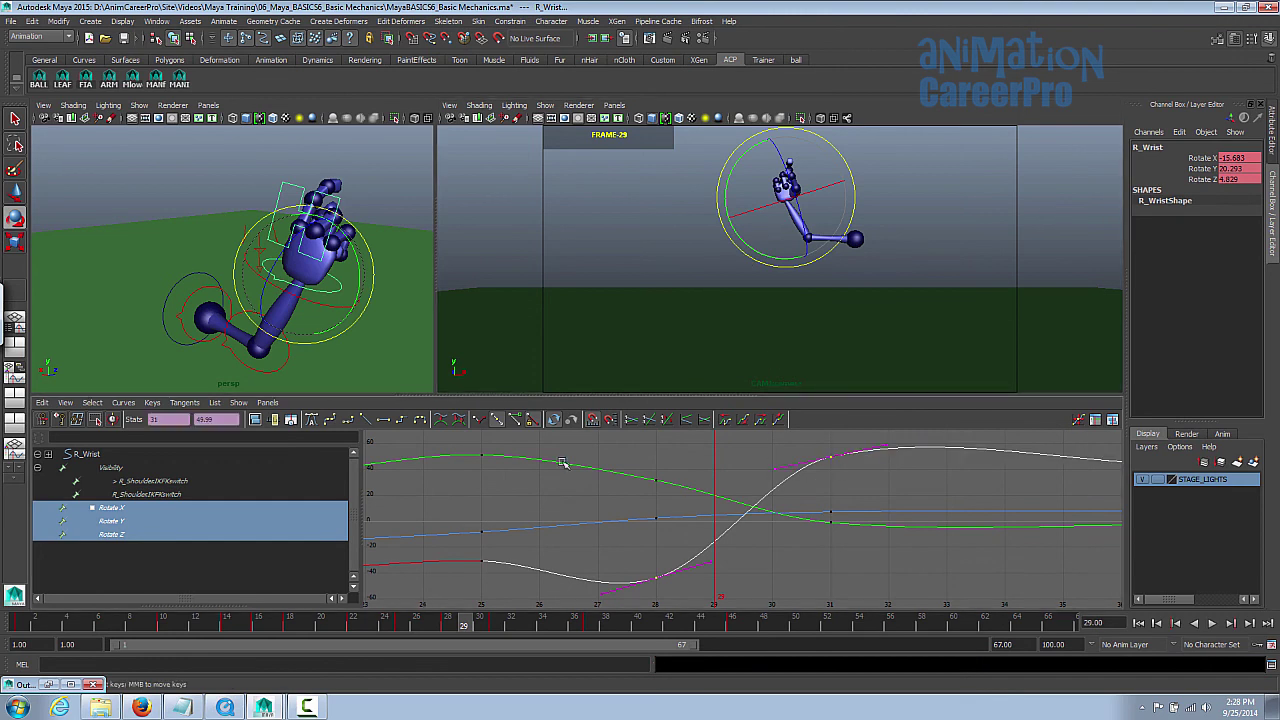
left_click(480, 420)
left_click_drag(698, 547, 763, 583)
mouse_move(763, 583)
middle_mouse_down()
mouse_move(764, 563)
mouse_move(768, 598)
middle_mouse_up()
left_click_drag(812, 441, 888, 494)
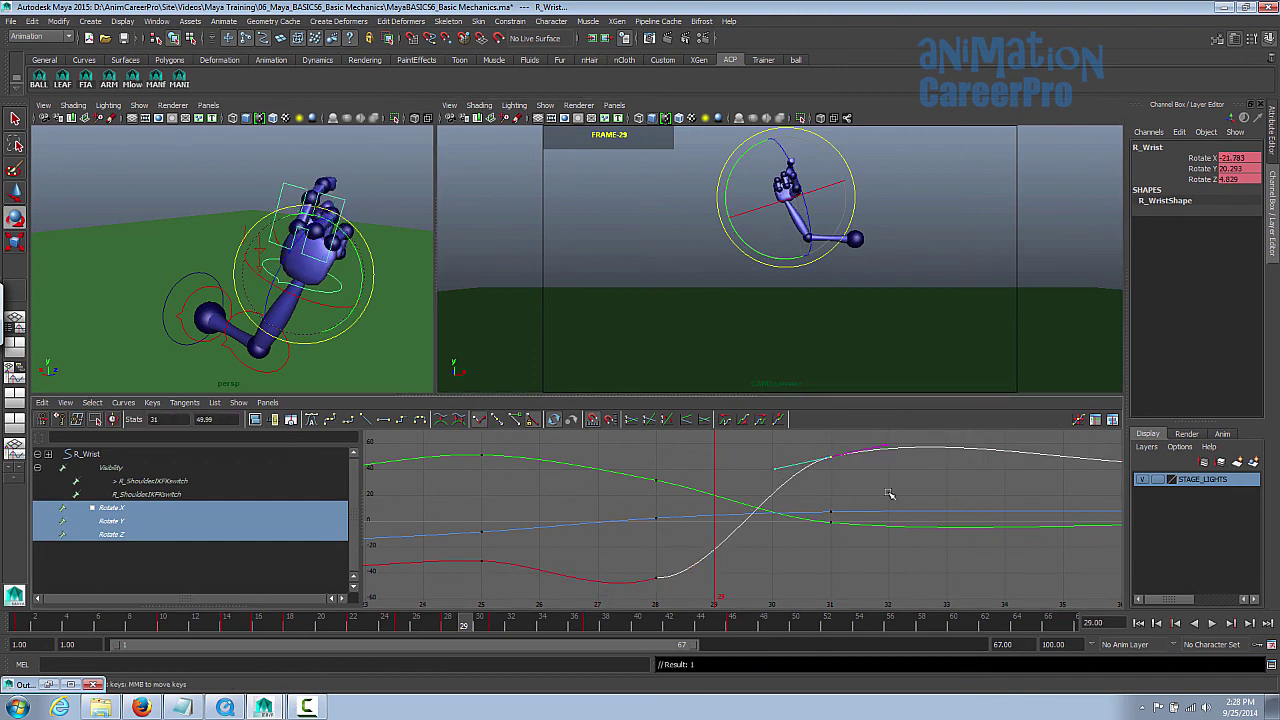
middle_click_drag(812, 490, 824, 518)
Step: Reselect R_Wrist, isolate its Rotate X curve and compare the hand's pose at frames 28 and 29
left_click(908, 331)
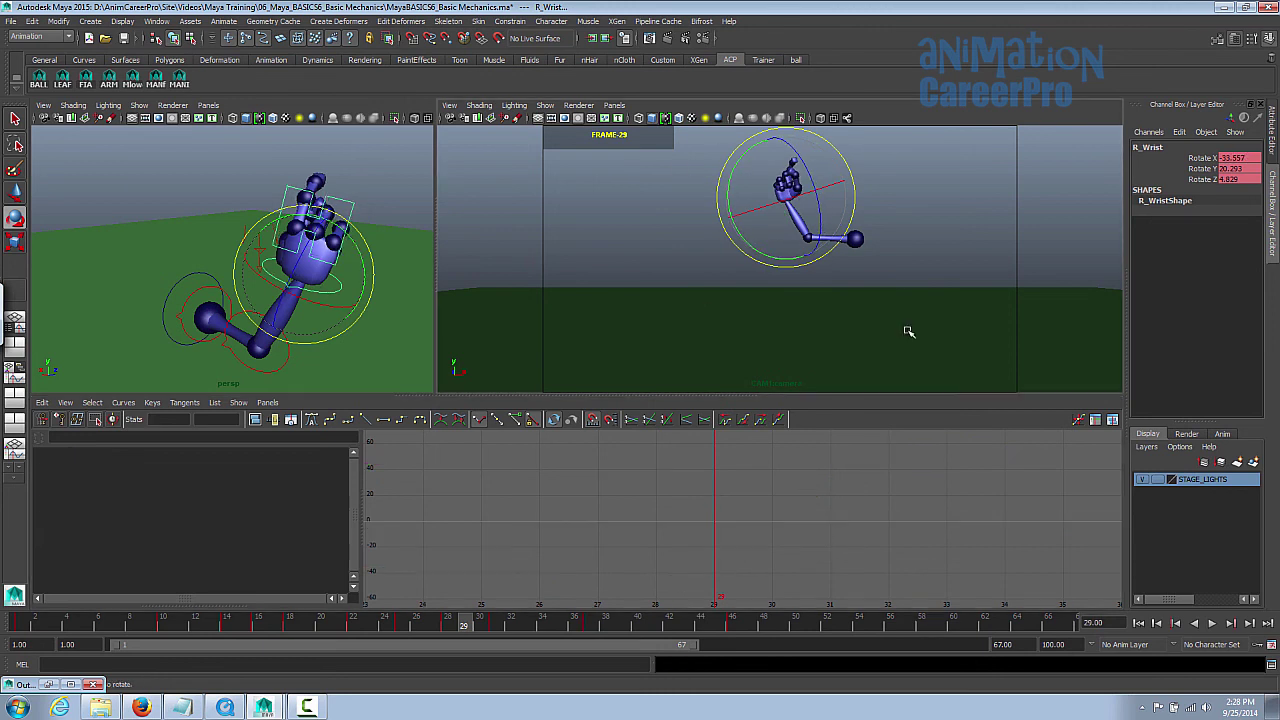
left_click(908, 331)
left_click(337, 288)
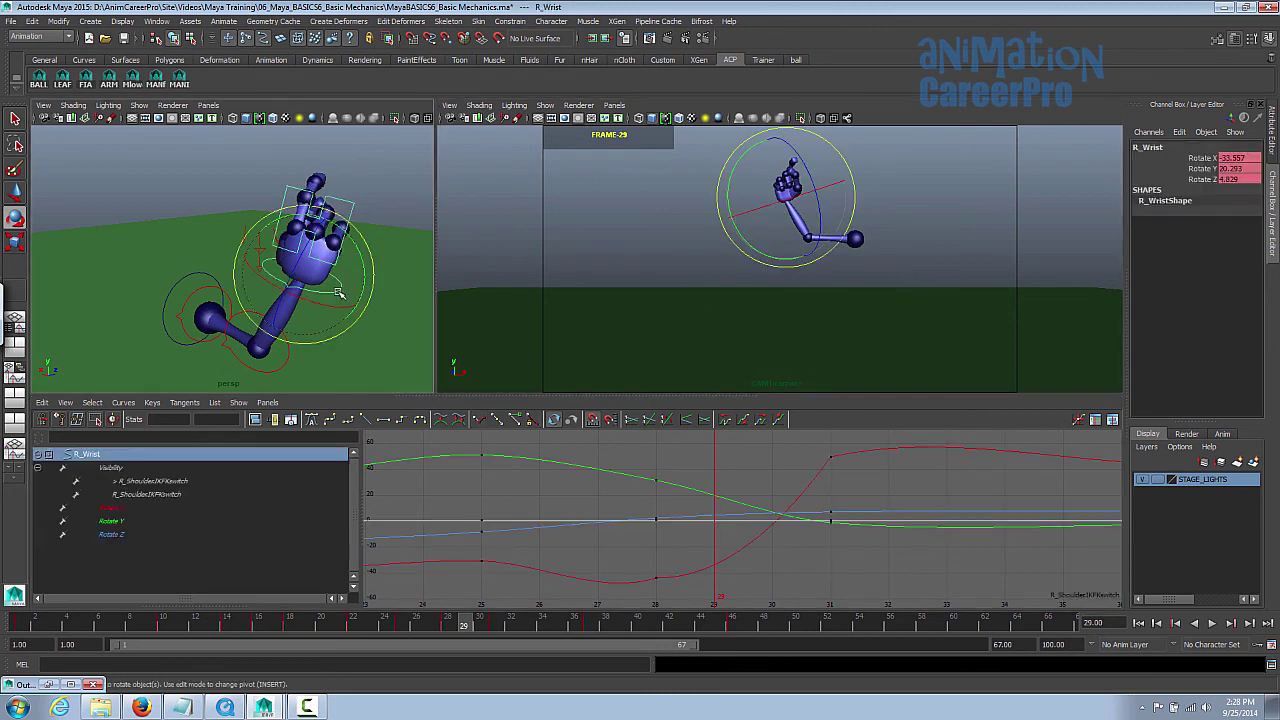
left_click(187, 497)
left_click(190, 509)
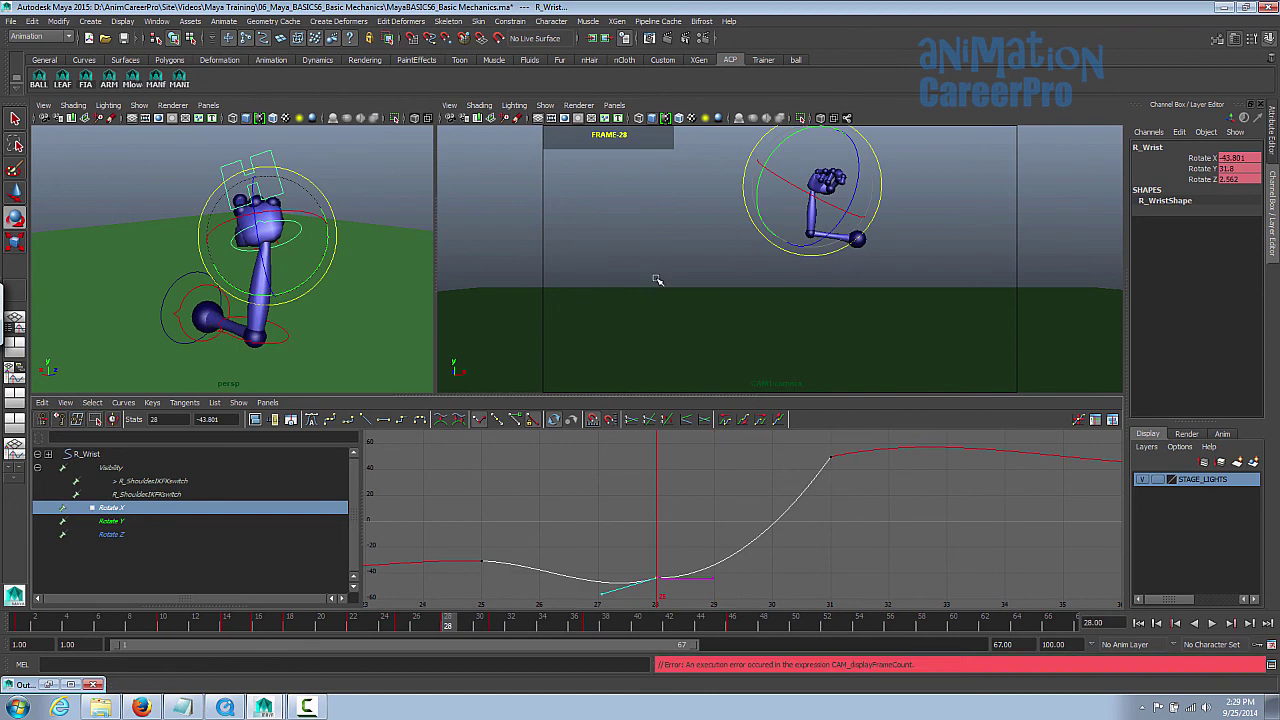
middle_click(657, 280)
mouse_move(451, 627)
left_mouse_down()
mouse_move(486, 623)
mouse_move(455, 633)
mouse_move(469, 626)
left_mouse_up()
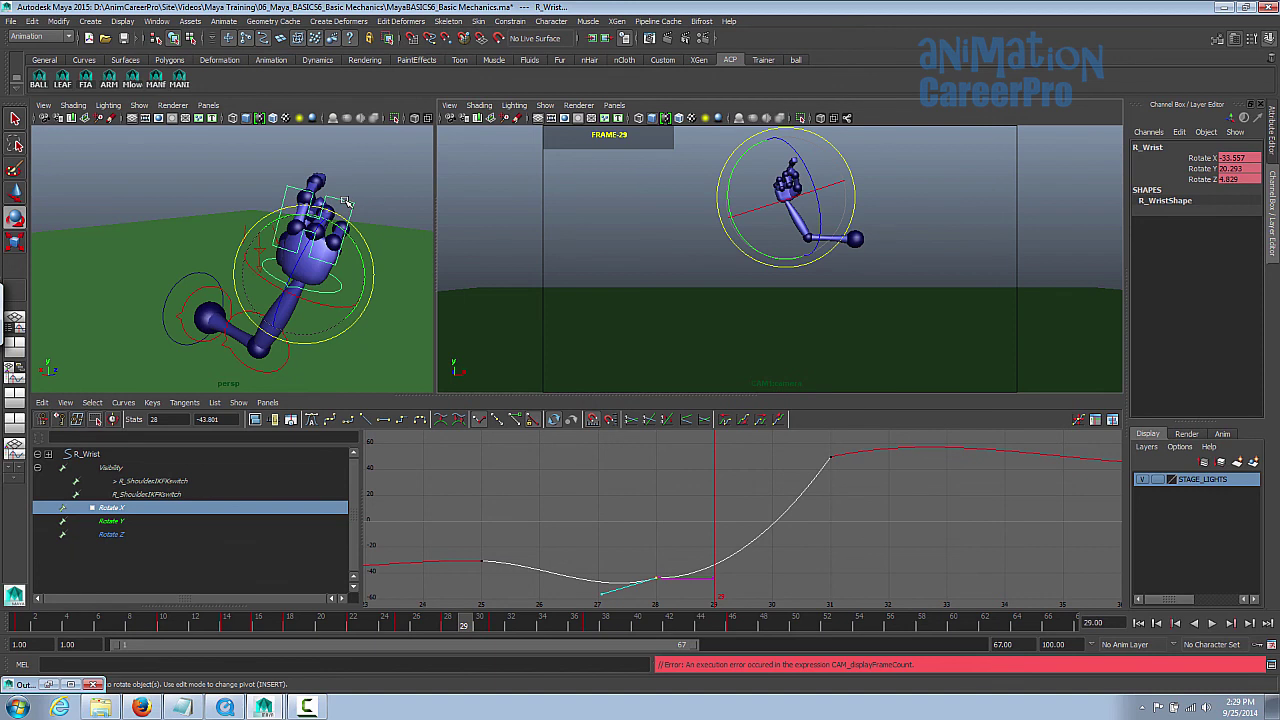
Step: Break R_hand_controls' Index curl tangents at frames 28 and 31, angling the outgoing one at 28 upward and steepening the incoming one at 31
left_click(335, 234)
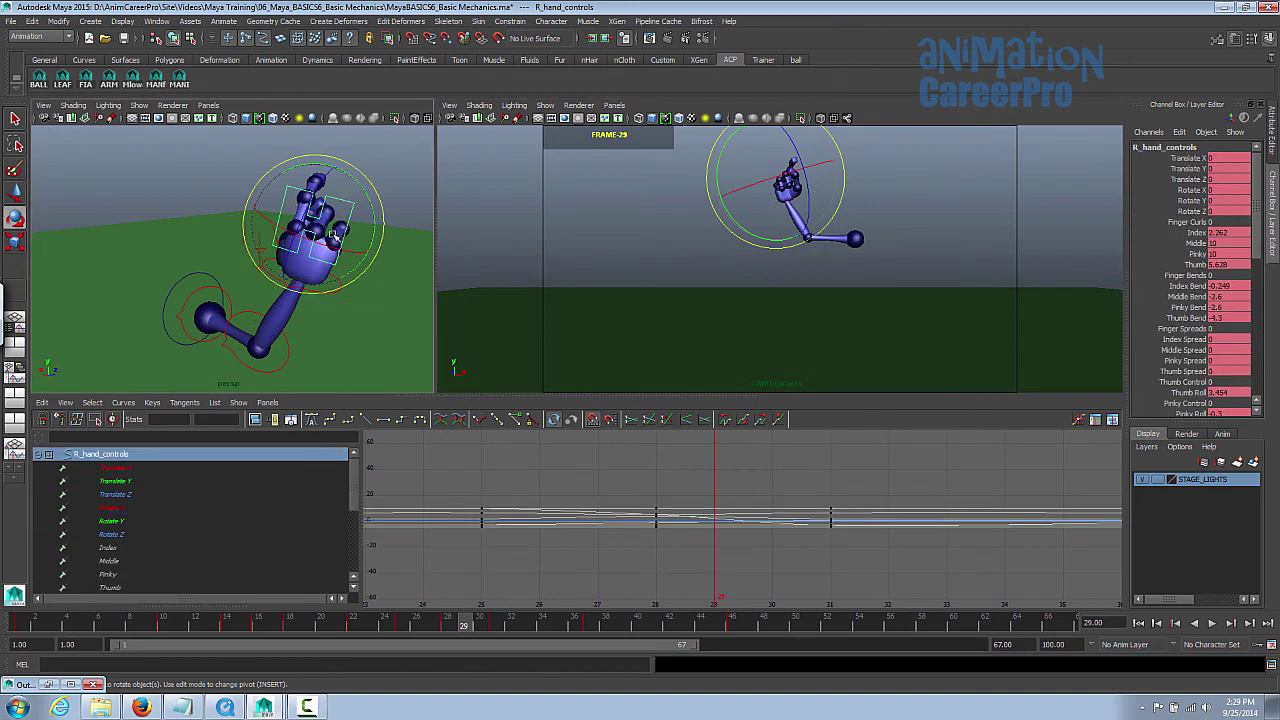
left_click(224, 549)
left_click_drag(642, 492, 912, 612)
right_click_drag(817, 567, 827, 461, "alt+shift")
middle_click_drag(816, 525, 818, 549, "alt")
left_click(481, 421)
left_click_drag(704, 508, 728, 536)
mouse_move(799, 489)
middle_mouse_down()
mouse_move(801, 517)
mouse_move(815, 485)
middle_mouse_up()
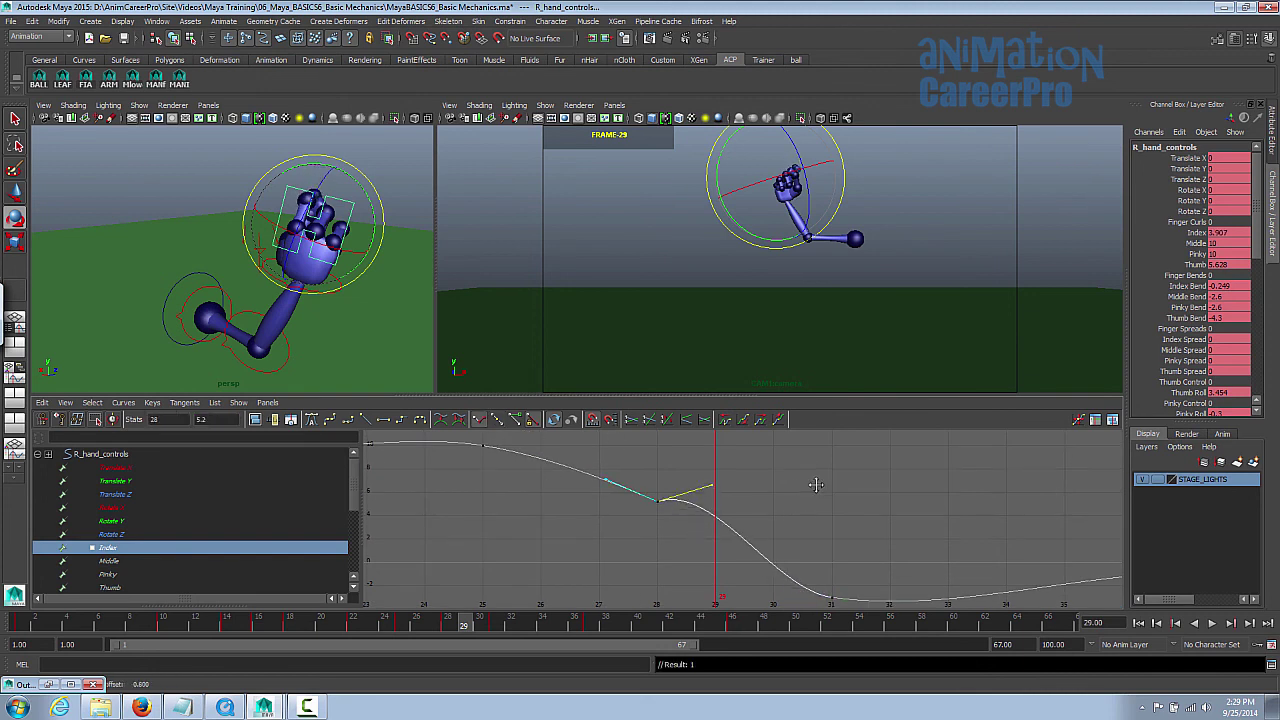
left_click_drag(477, 628, 492, 632)
middle_click_drag(766, 558, 800, 538, "alt")
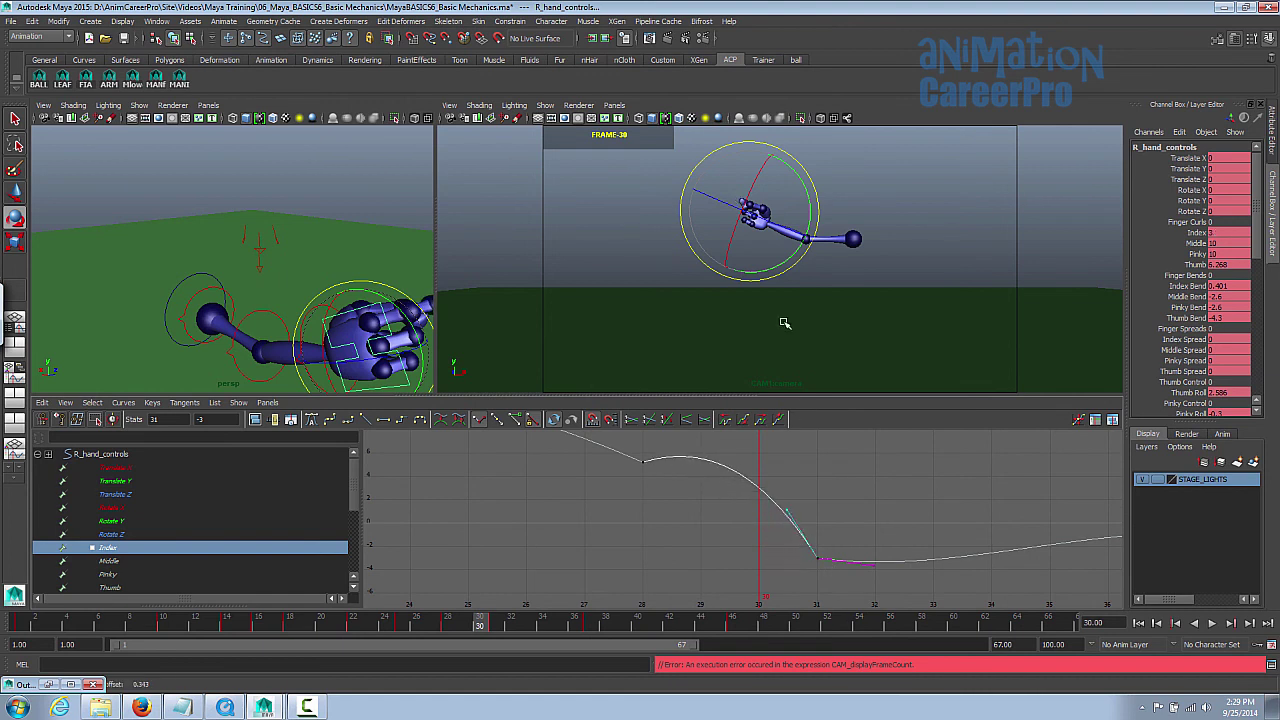
Step: Scrub frames 30 to 41, play the animation from the start and orbit the perspective view to examine the pointing action
left_click(490, 633)
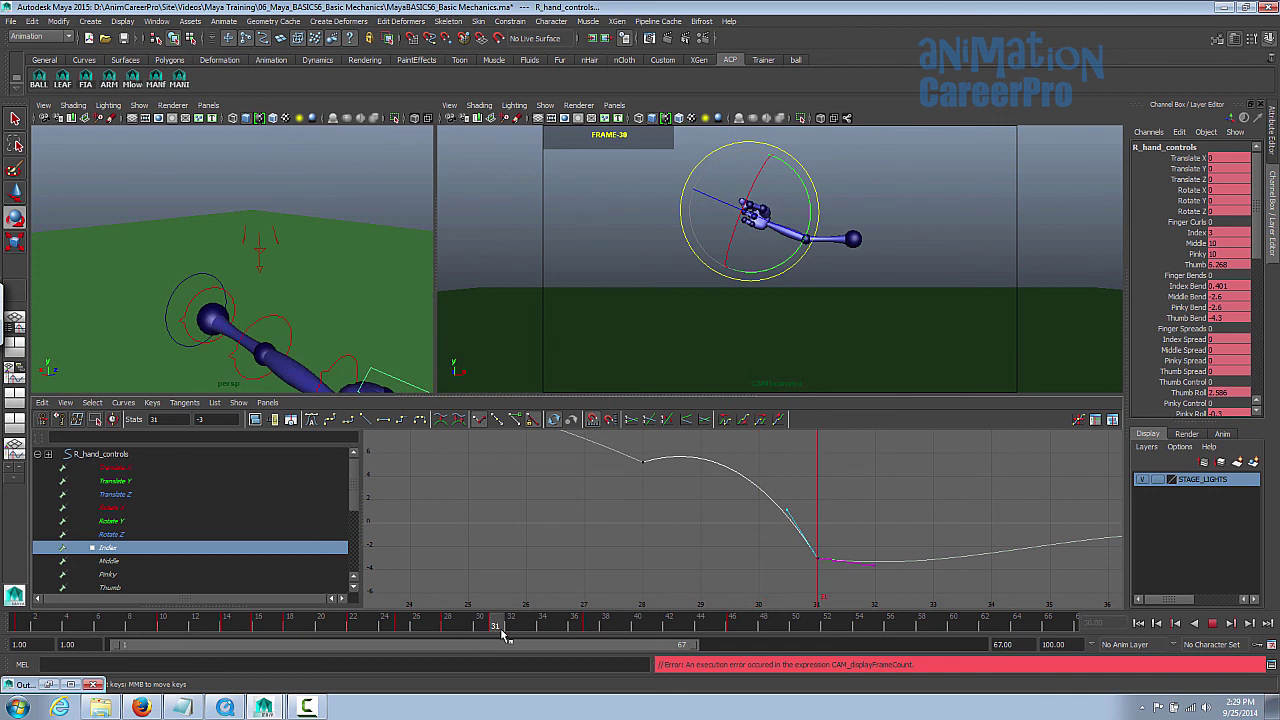
left_click_drag(483, 627, 651, 623)
key("space")
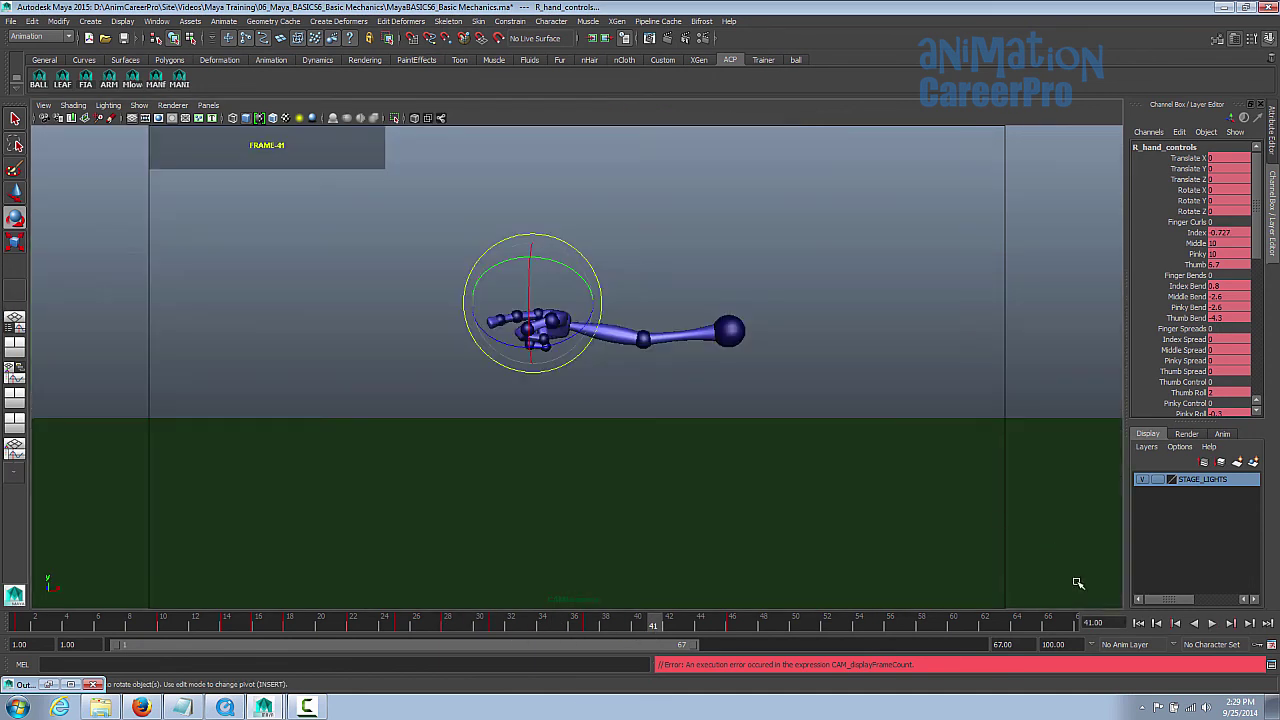
left_click(1143, 625)
left_click(1212, 624)
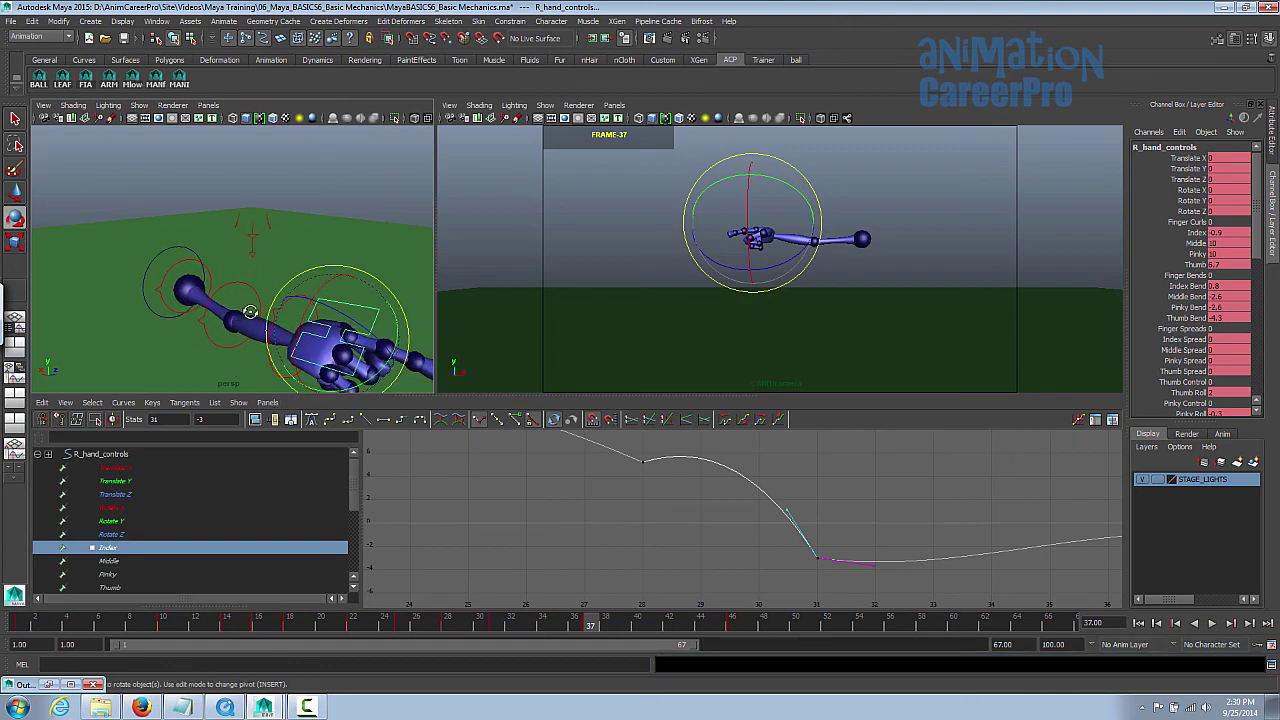
left_click_drag(250, 311, 640, 294, "alt")
key("space")
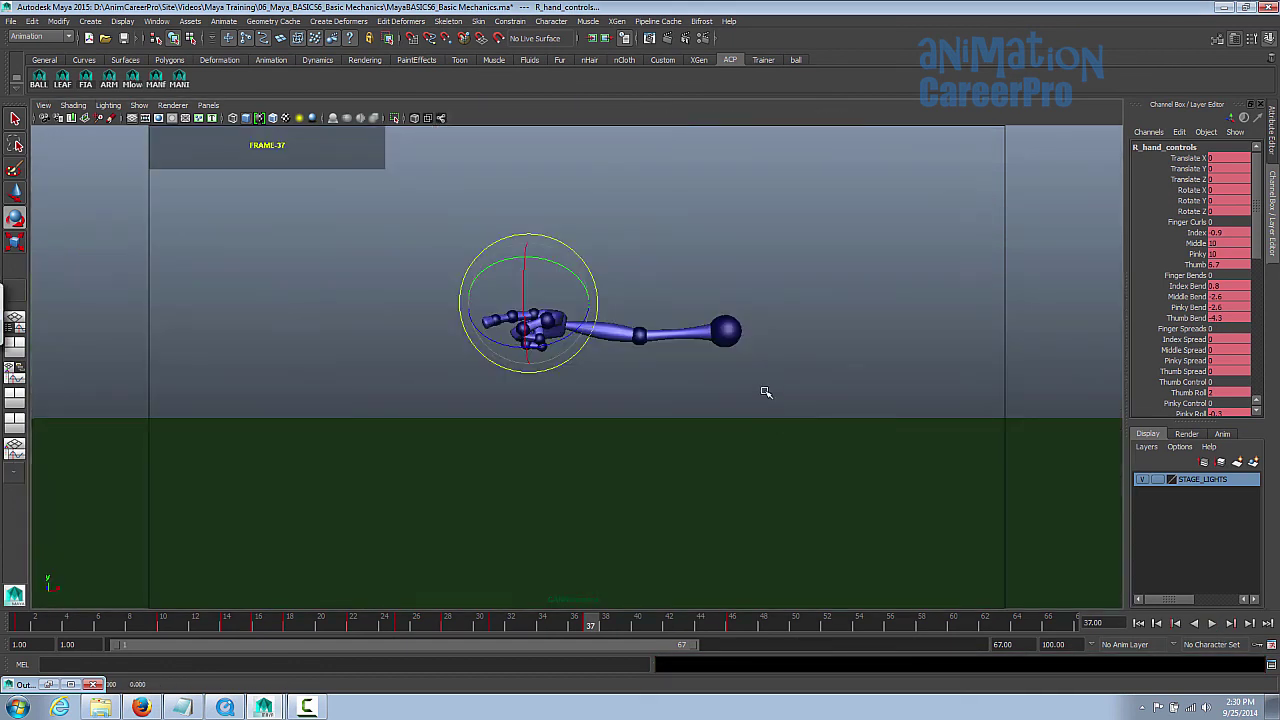
Step: Scrub the point repeatedly through frame 41 and replay from frame 1 in the camera view to examine the hand's arcs
left_click_drag(451, 624, 639, 632)
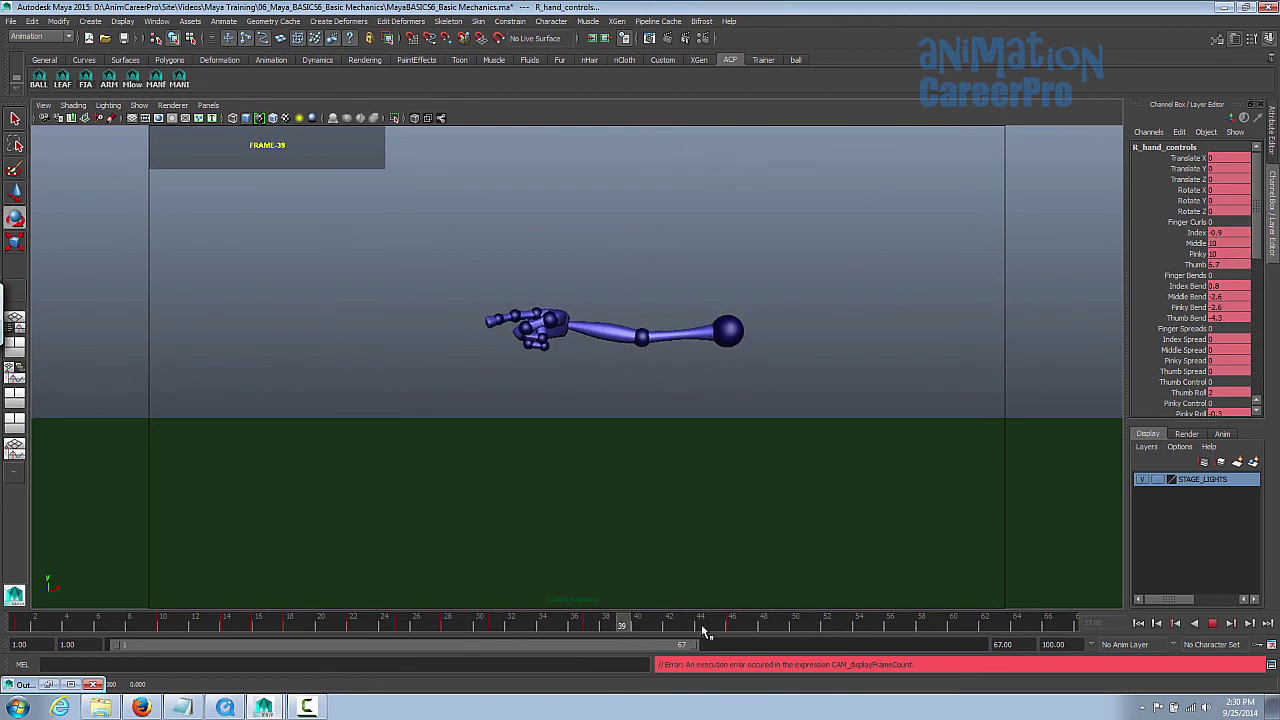
left_click(1139, 622)
left_click(1212, 622)
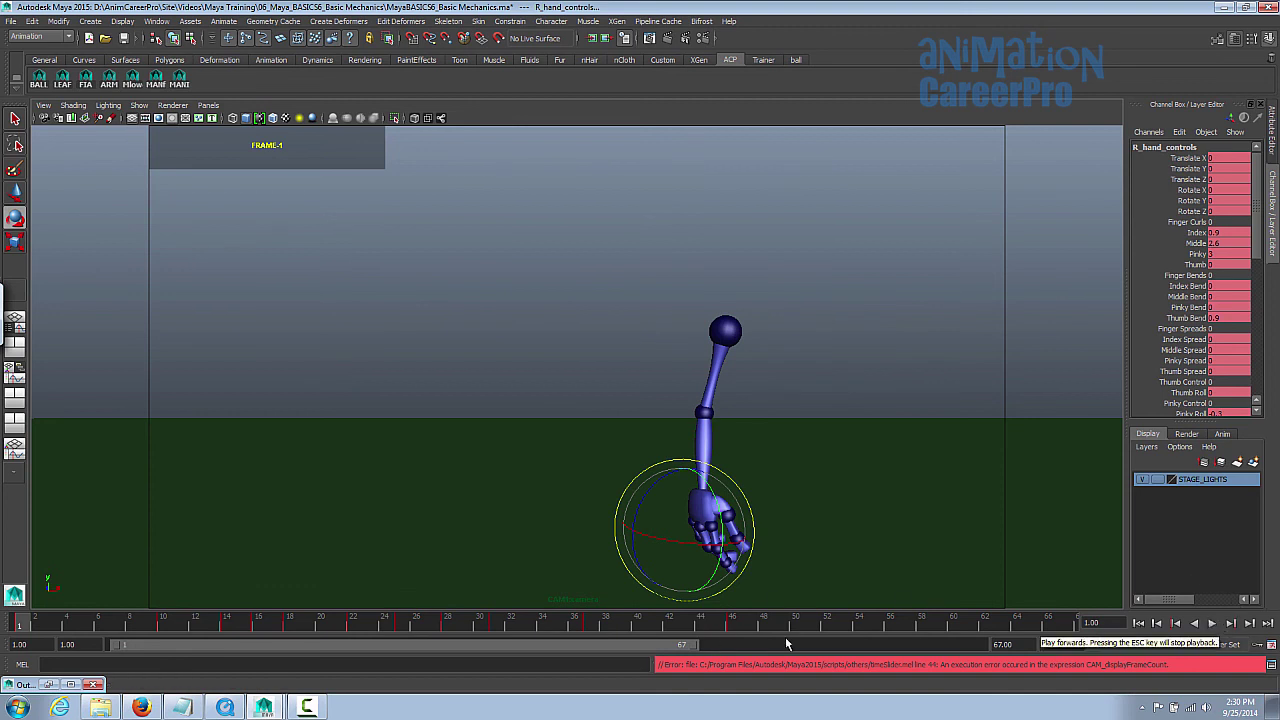
left_click(1211, 623)
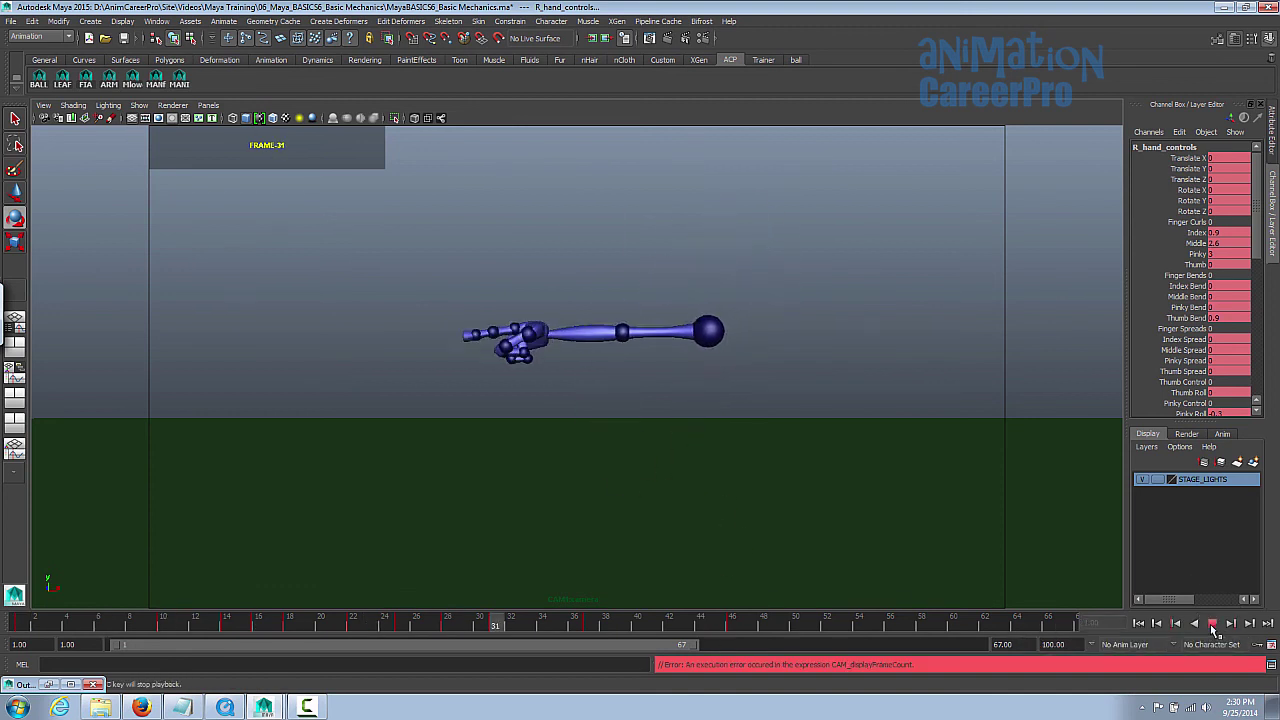
left_click(483, 624)
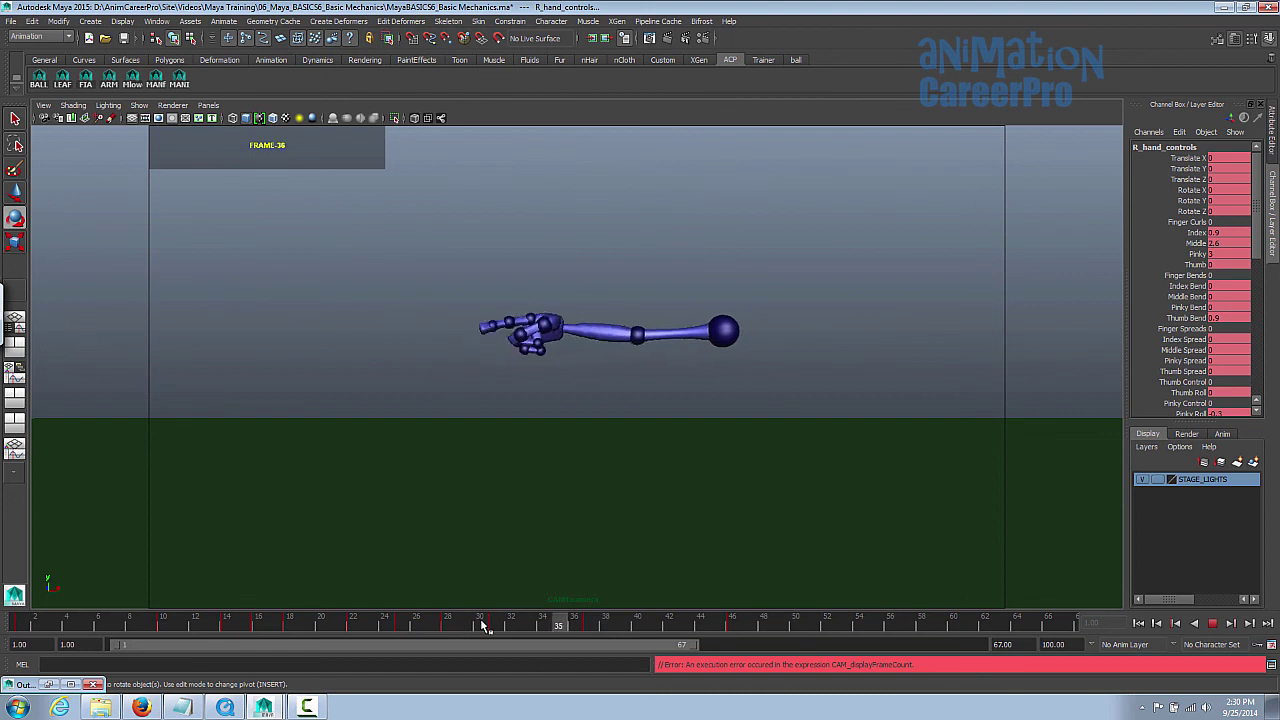
left_click(398, 628)
left_click(395, 627)
left_click(393, 627)
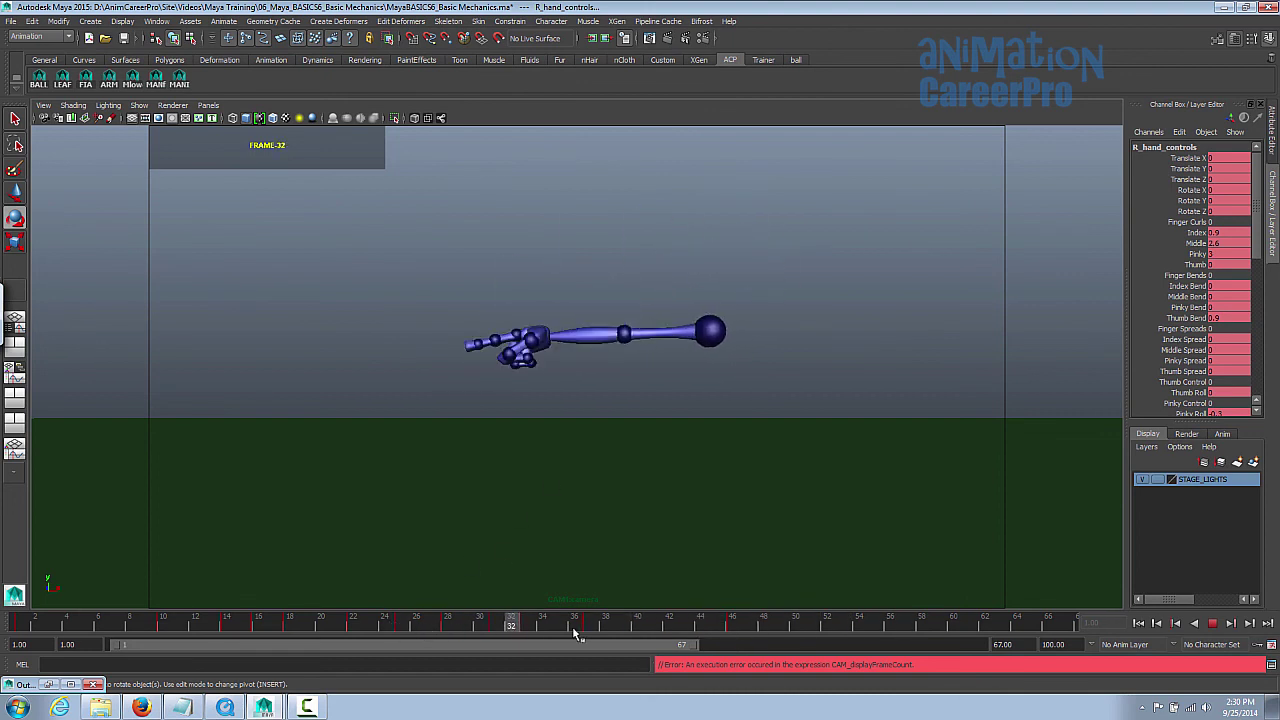
left_click(251, 622)
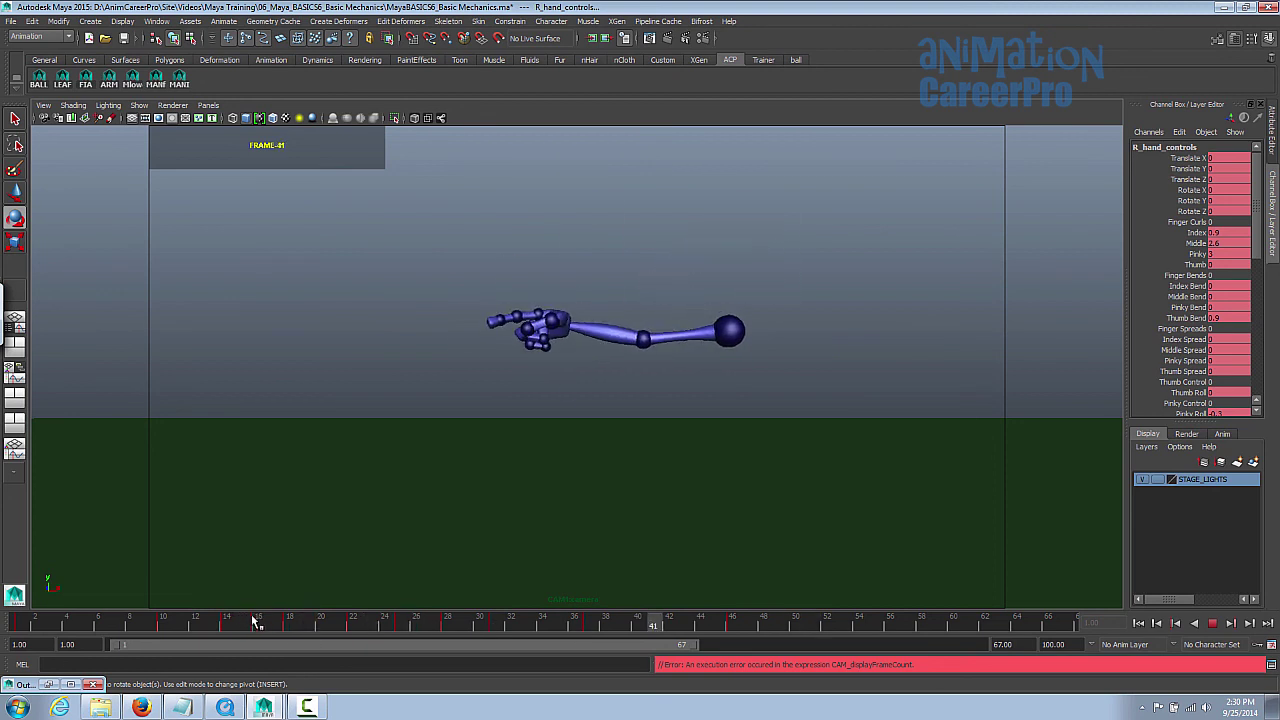
left_click(1212, 623)
Step: Select R_Elbow and isolate its Rotate Y curve, framing it across the whole action
key("space")
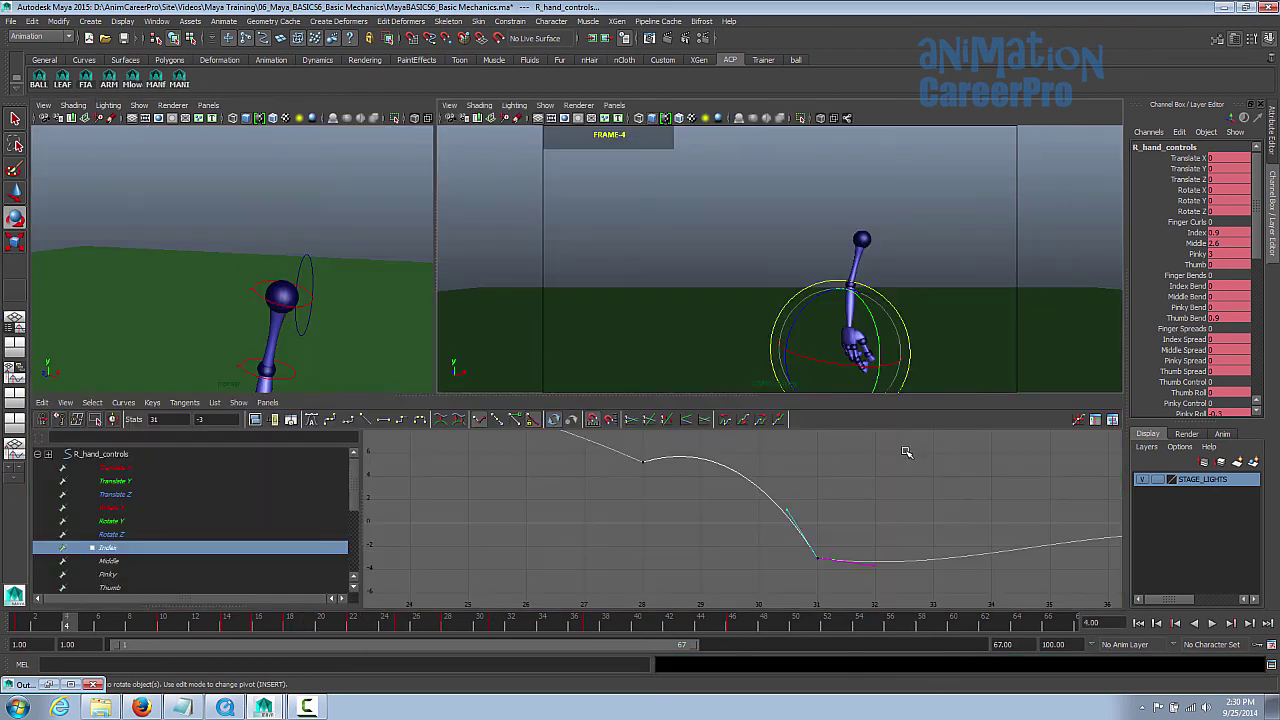
left_click(296, 375)
key("f")
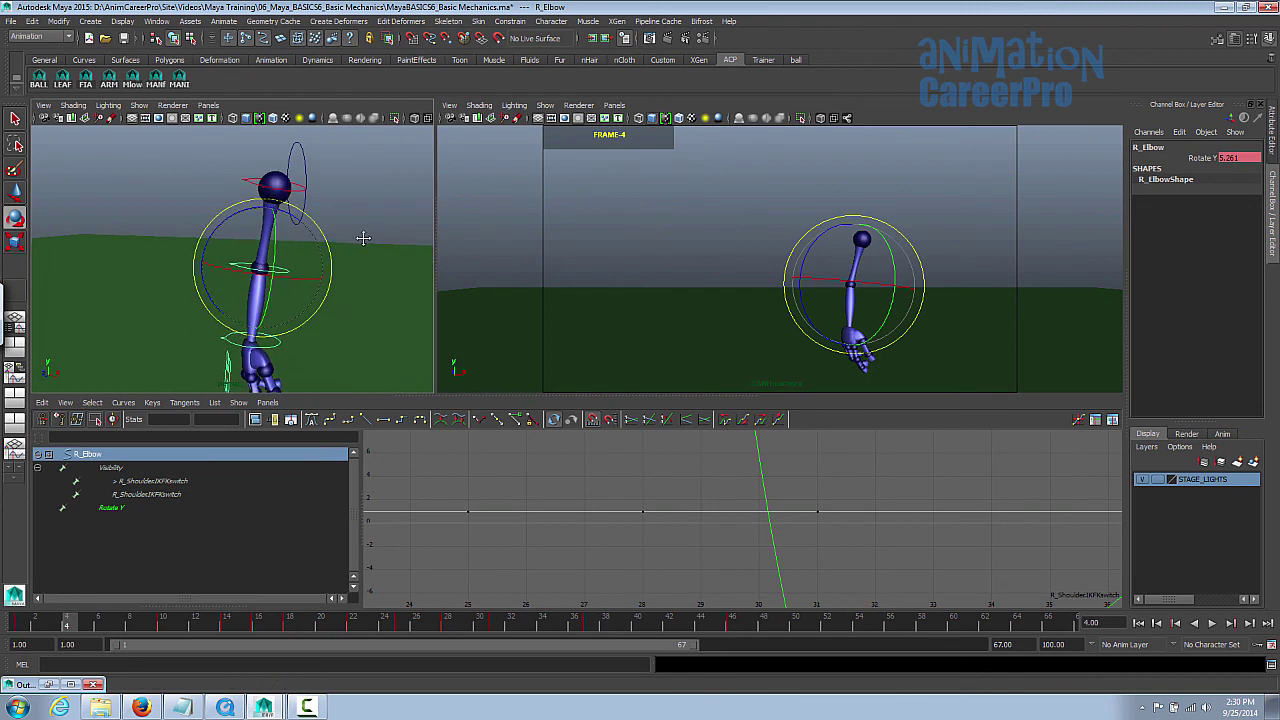
left_click(138, 508)
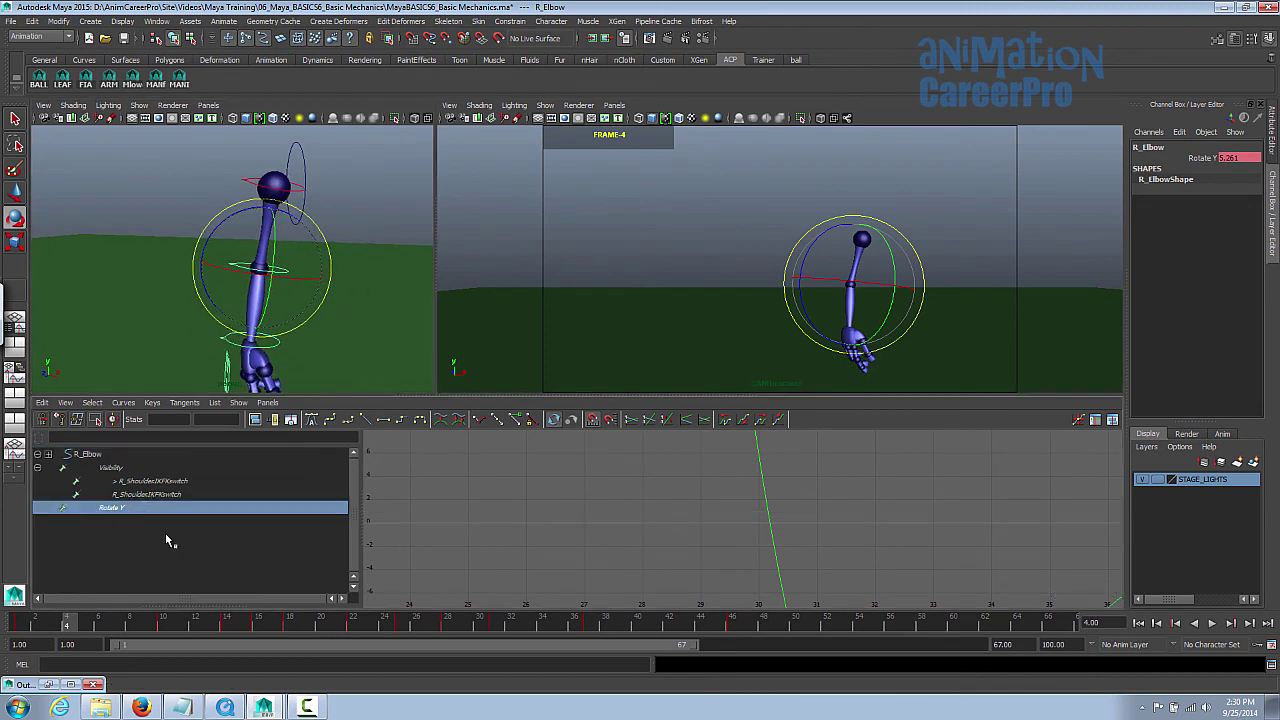
right_click_drag(733, 584, 734, 602, "alt+shift")
right_click_drag(737, 537, 773, 509, "alt")
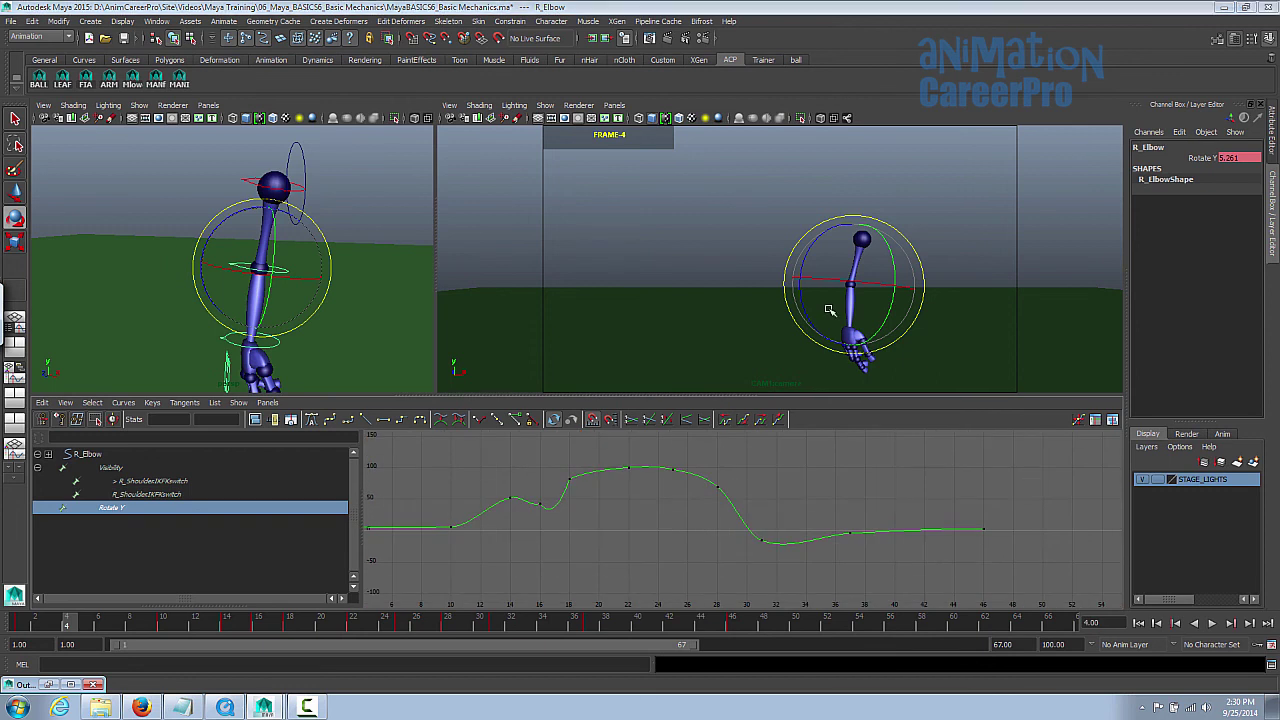
Step: Lower R_Elbow's Rotate Y key at frame 37 to about -9.2 and adjust the outgoing tangent at frame 31
key("space")
key("space")
mouse_move(575, 632)
left_mouse_down()
mouse_move(543, 623)
mouse_move(594, 623)
mouse_move(437, 623)
mouse_move(484, 643)
mouse_move(591, 641)
left_mouse_up()
right_click_drag(907, 576, 930, 545, "alt+shift")
middle_click_drag(930, 545, 834, 464, "alt")
left_click_drag(808, 542, 845, 459)
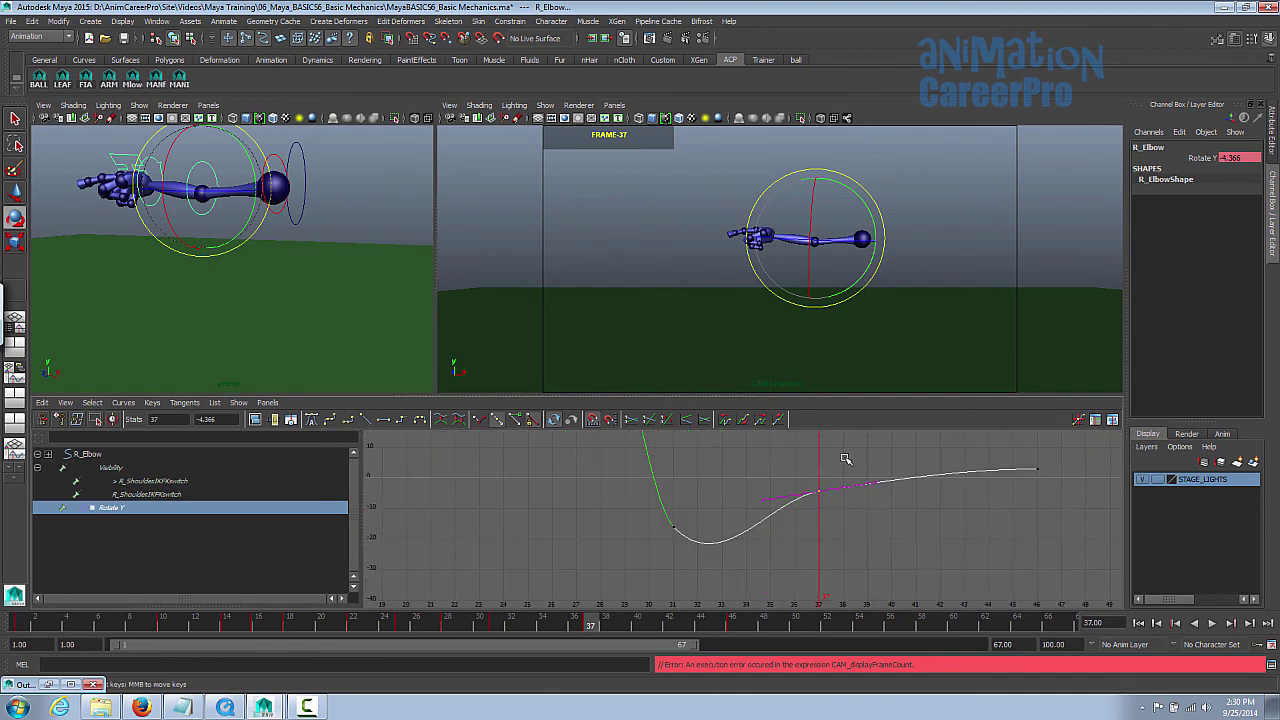
middle_click_drag(904, 537, 855, 530)
left_click_drag(645, 508, 683, 562)
Step: Scrub and play the point in the camera view to examine how the elbow settles into the held pose
left_click_drag(594, 628, 727, 628)
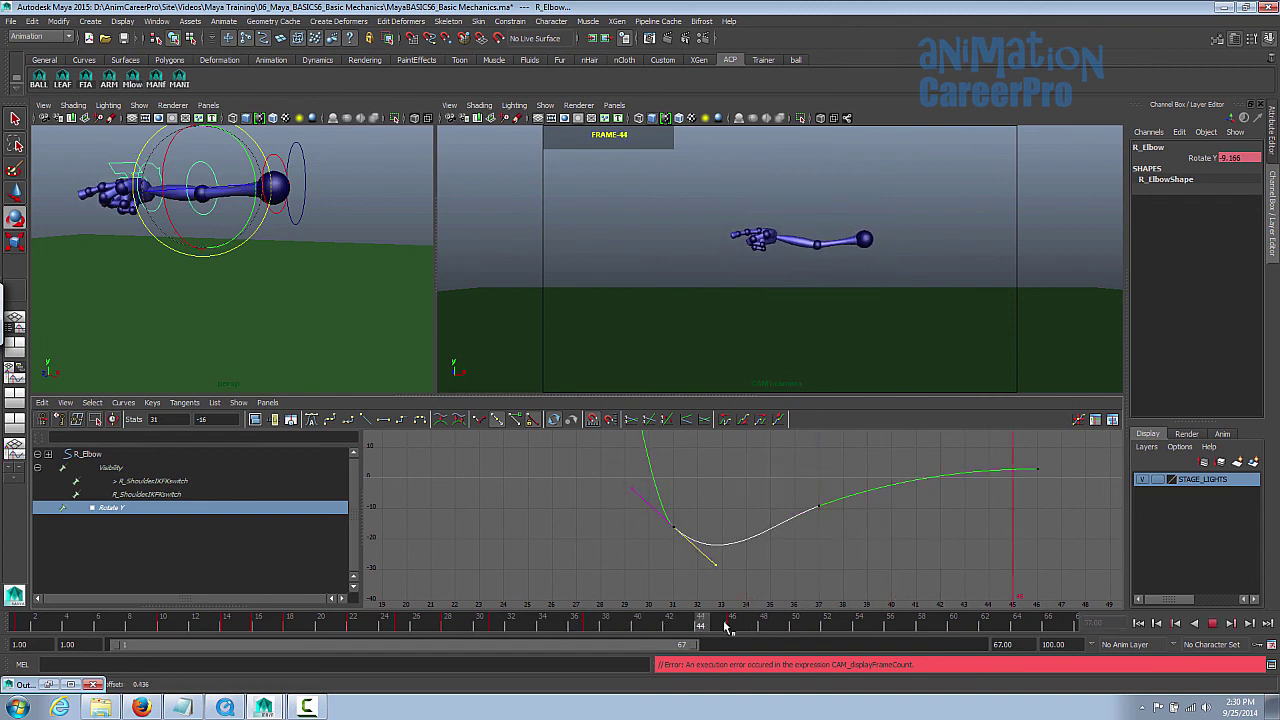
left_click(1208, 624)
left_click_drag(643, 624, 375, 624)
key("space")
left_click(1212, 623)
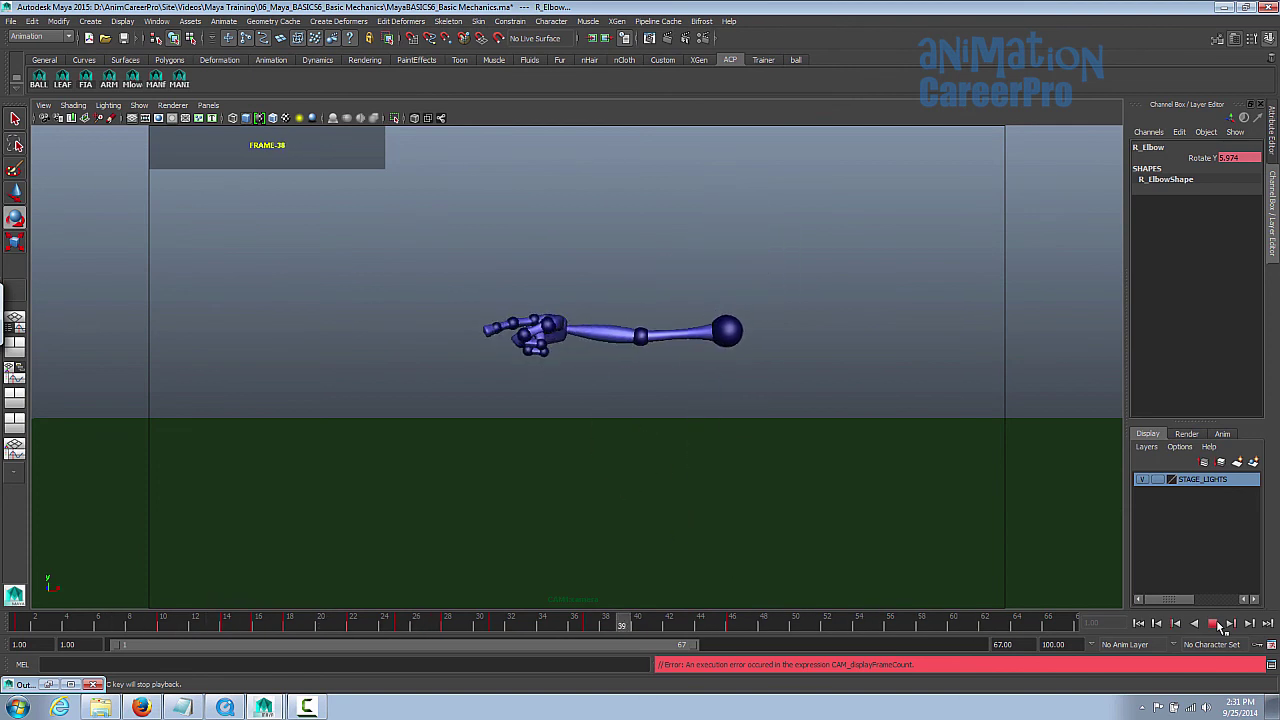
left_click(1218, 624)
left_click_drag(645, 620, 735, 637)
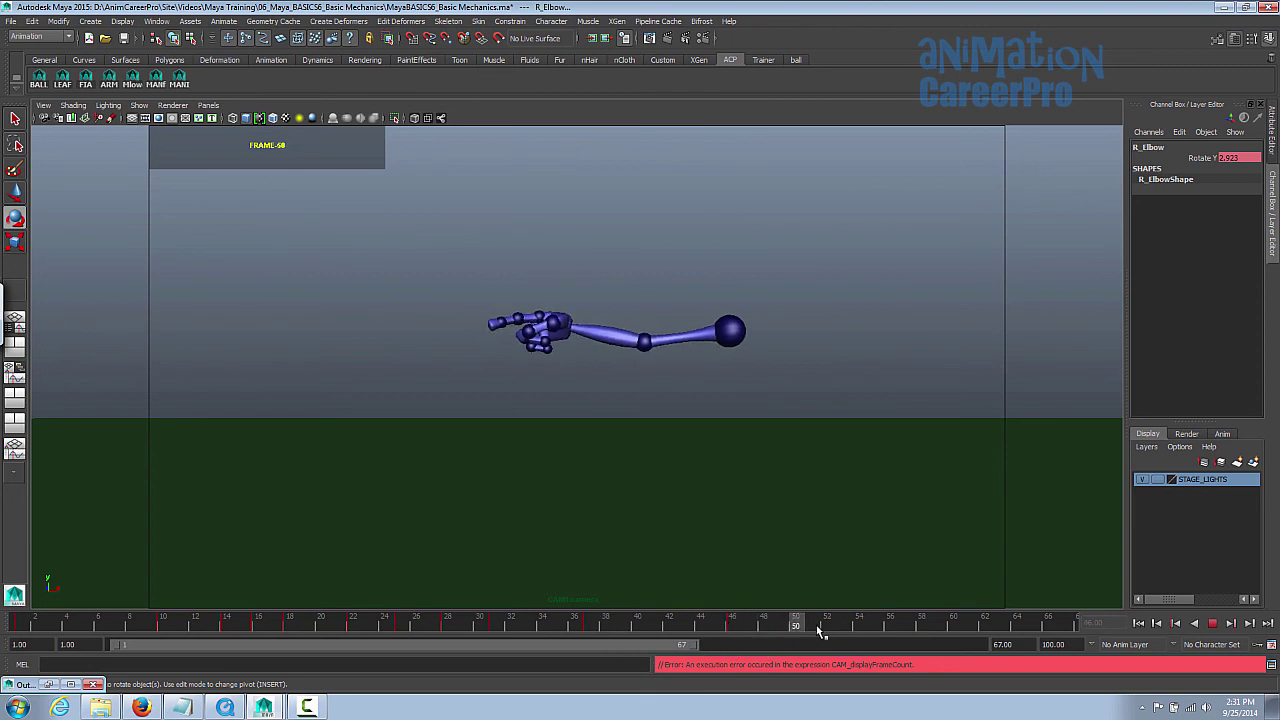
Step: Key all the arm controls at frame 60 and set the animation's end time to 60
left_click_drag(951, 636, 955, 637)
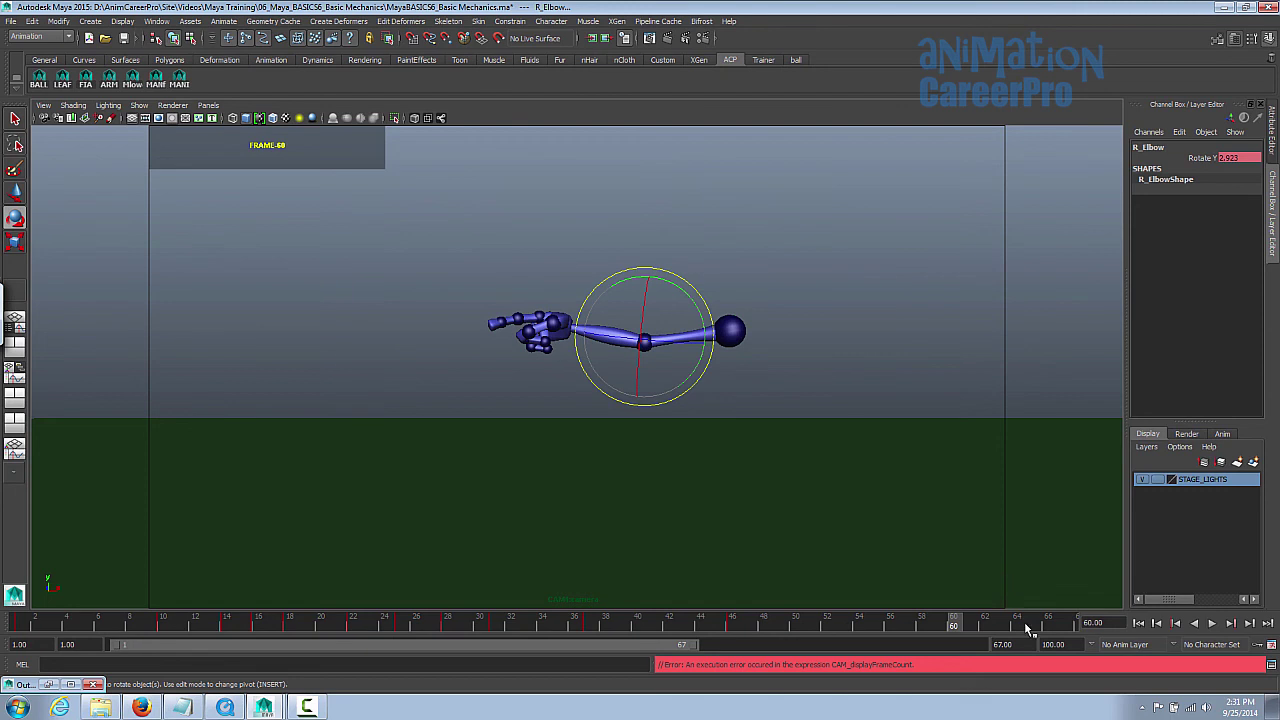
left_click(110, 82)
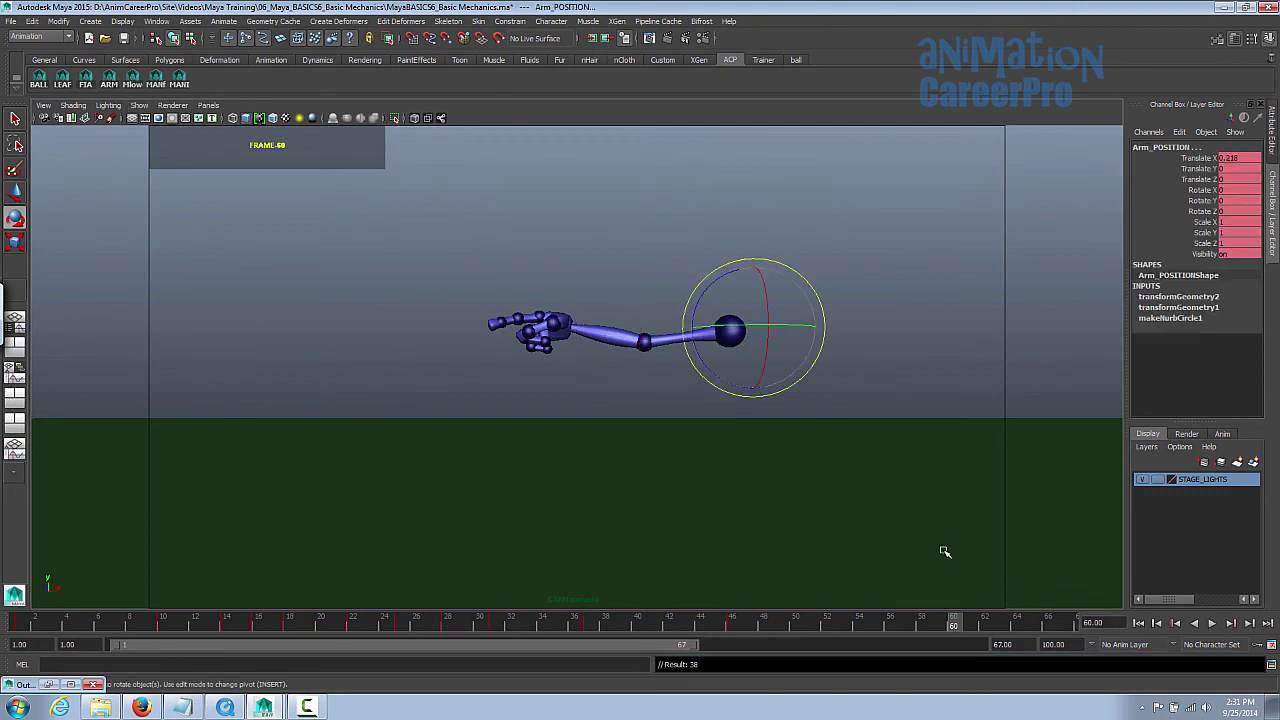
left_click_drag(1068, 645, 996, 659)
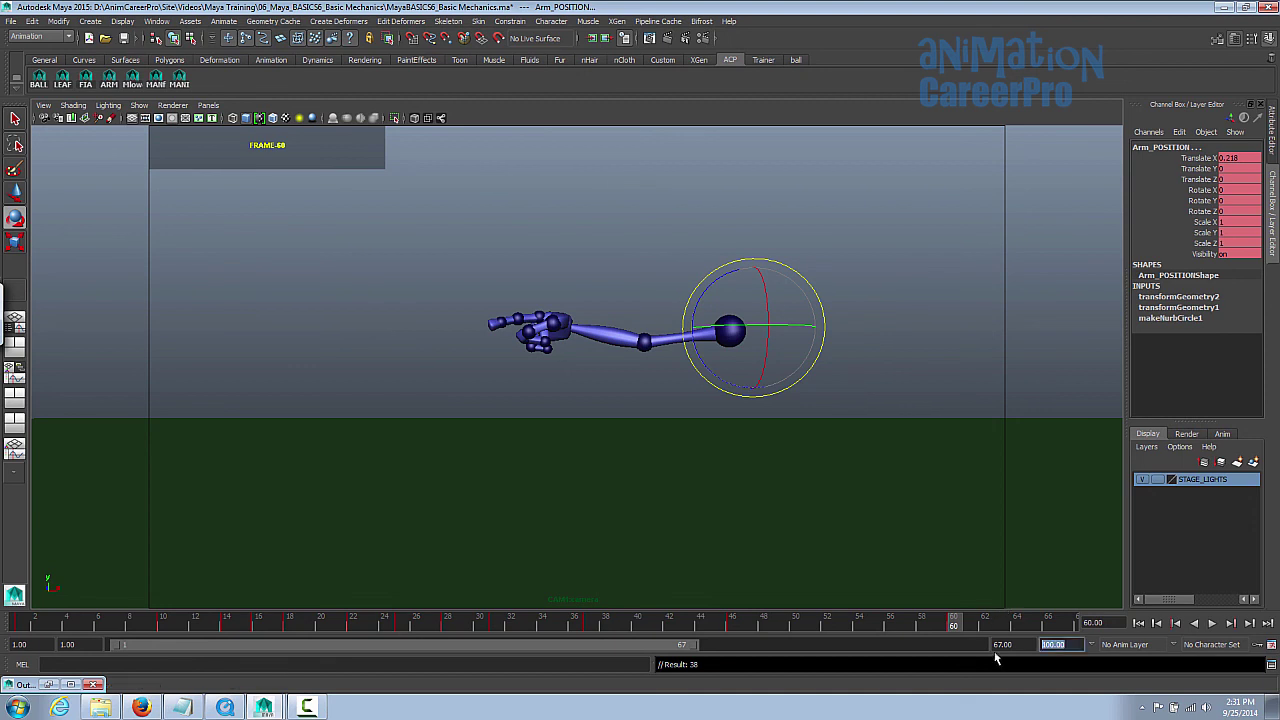
type("60")
key("Return")
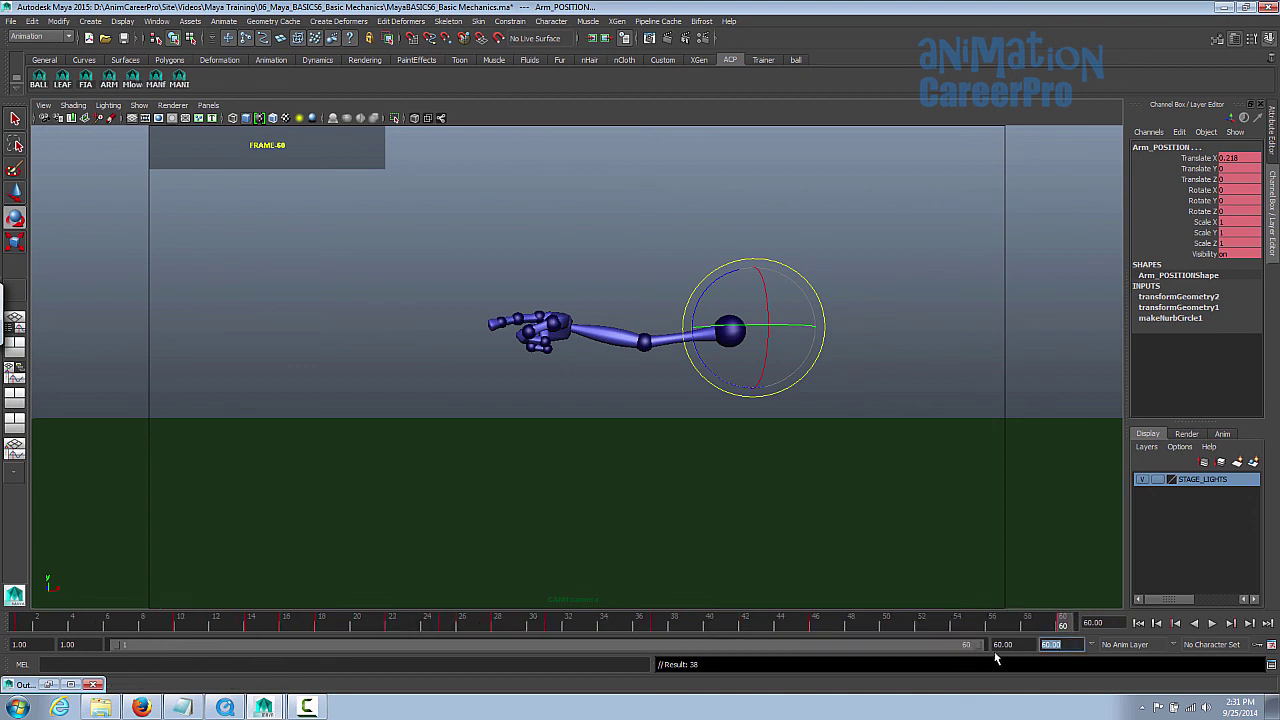
Step: Scrub the final hold, select R_Shoulder and display its curves between frames 30 and 60
left_click(816, 622)
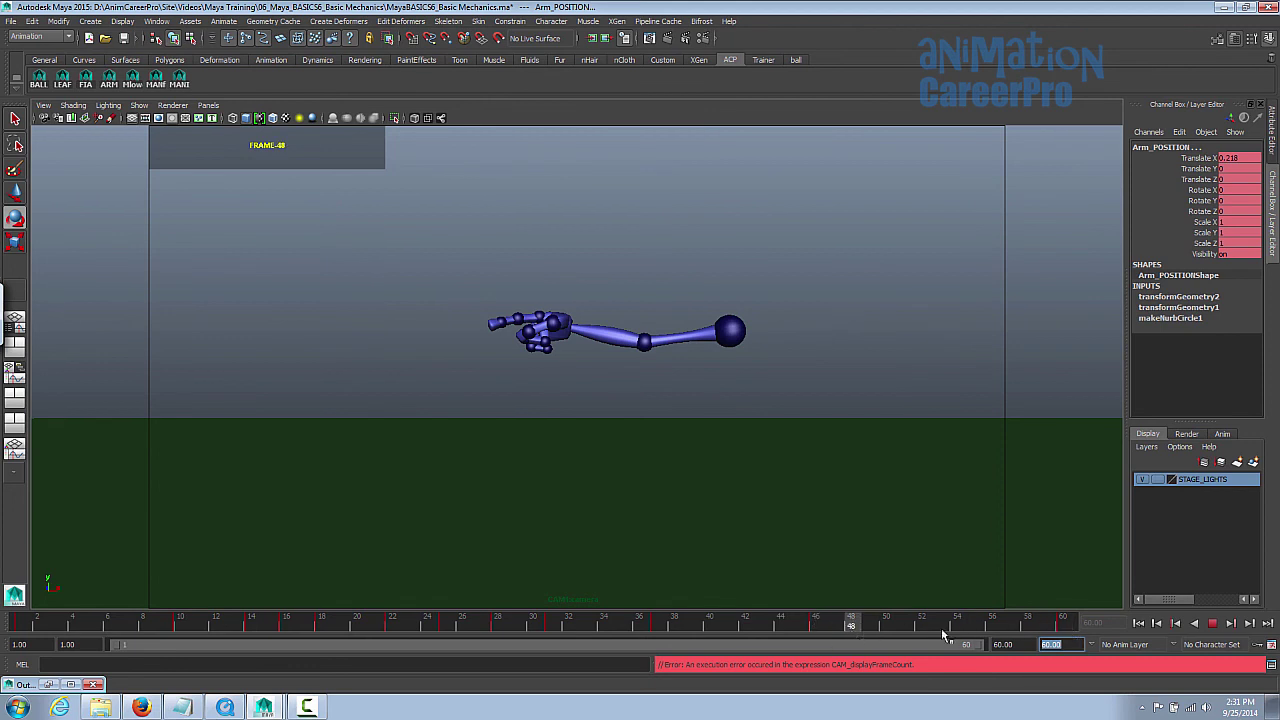
left_click(868, 624)
key("e")
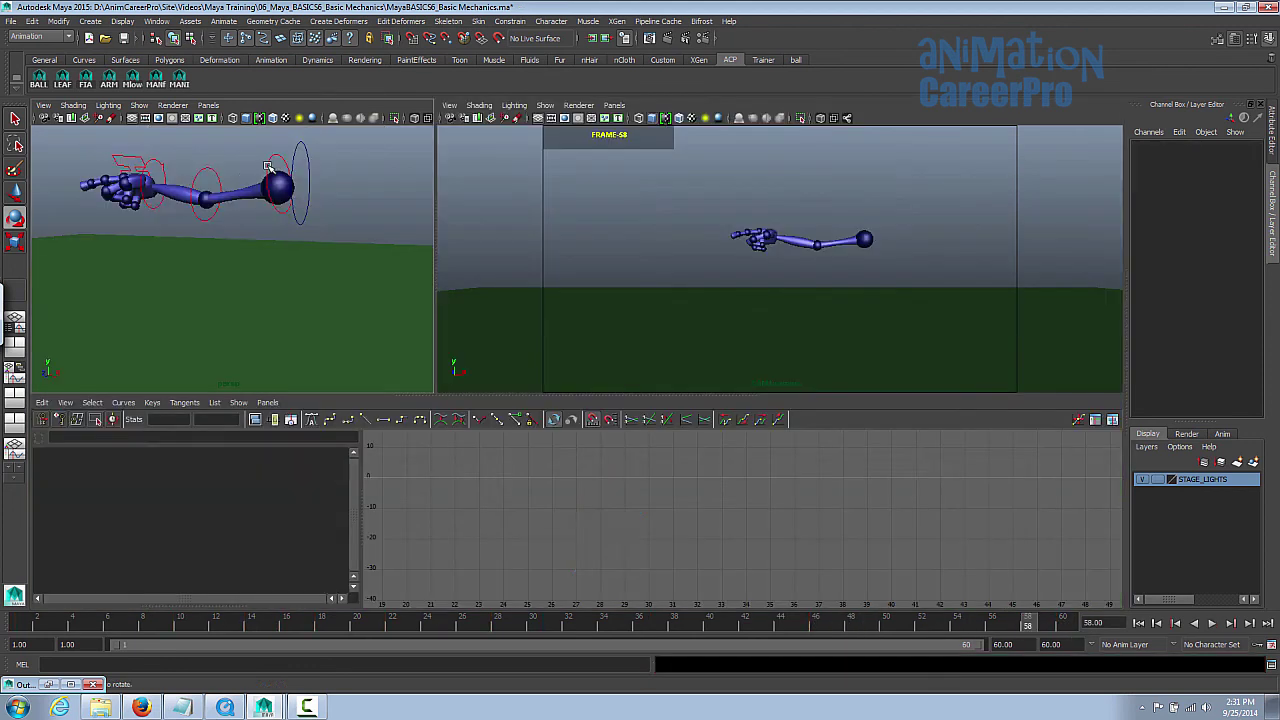
right_click_drag(855, 540, 906, 514, "alt")
mouse_move(901, 545)
middle_mouse_down("alt")
mouse_move(880, 463)
mouse_move(895, 530)
middle_mouse_up("alt")
right_click_drag(895, 530, 848, 576, "alt")
middle_click_drag(848, 576, 849, 595, "alt")
right_click_drag(849, 595, 858, 572, "alt")
left_click_drag(769, 482, 791, 502)
middle_click_drag(786, 525, 763, 542, "alt")
right_click_drag(763, 542, 893, 598, "alt")
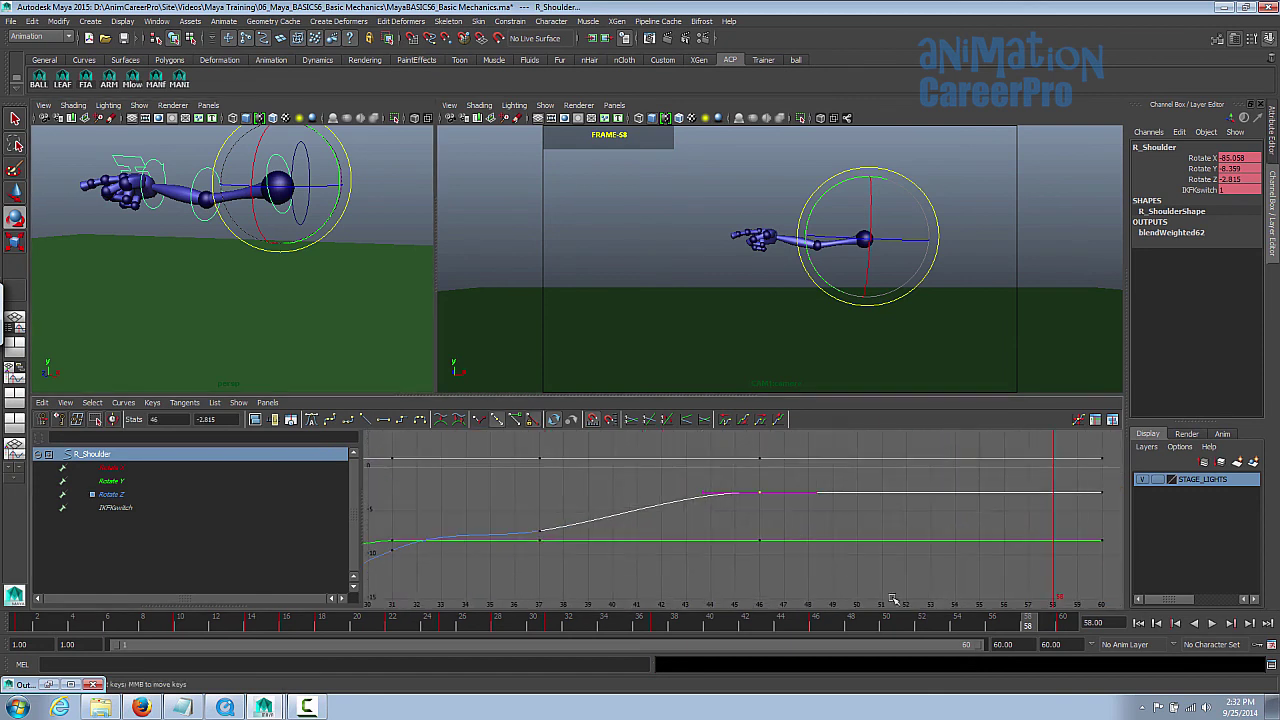
Step: Isolate R_Shoulder's Rotate Z curve and tilt the outgoing tangent at frame 46 slightly upward to create a moving hold
left_click_drag(994, 626, 921, 623)
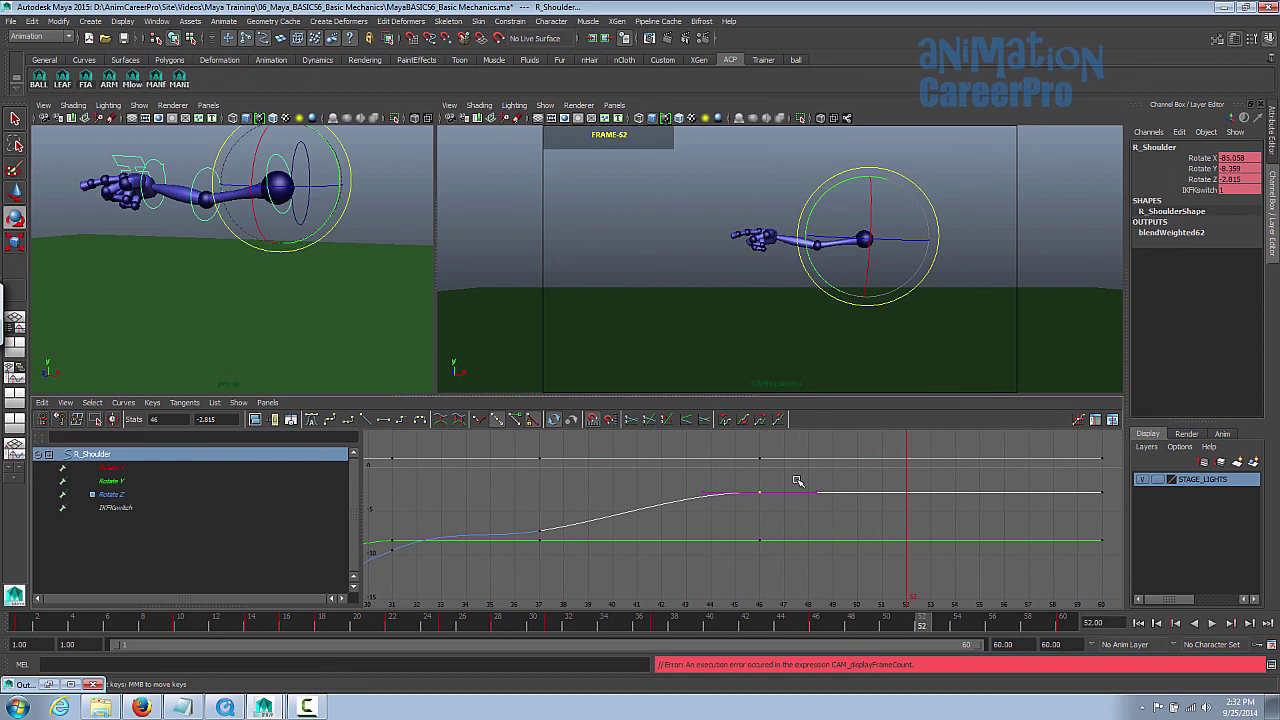
right_click_drag(809, 509, 806, 462, "alt+shift")
left_click(197, 494)
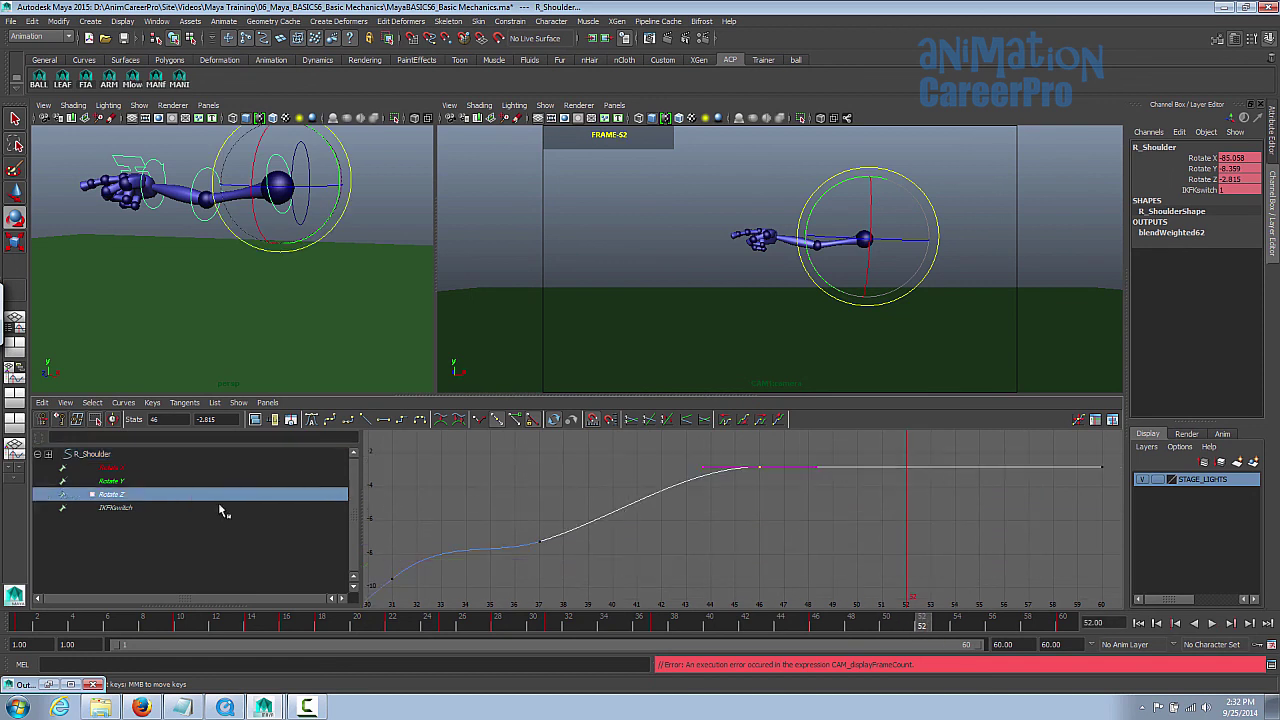
middle_click_drag(714, 506, 686, 532, "alt")
left_click_drag(771, 476, 812, 546)
middle_click_drag(829, 546, 843, 541)
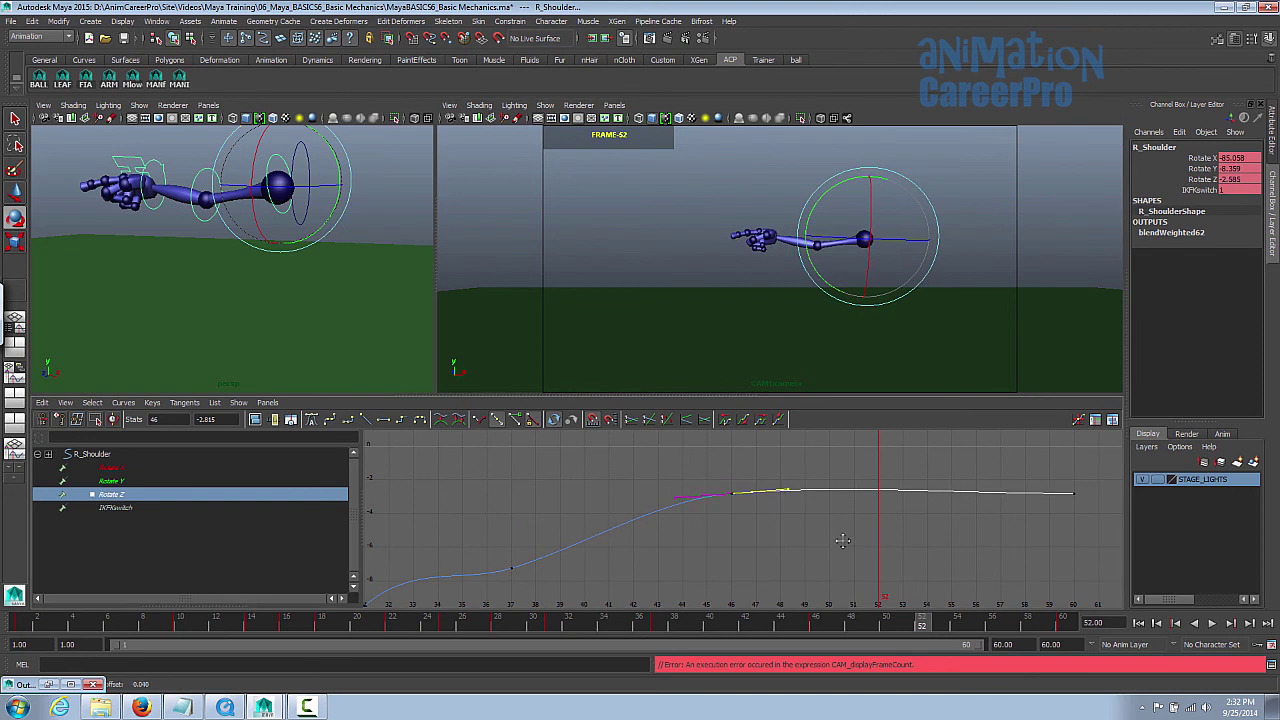
Step: Isolate R_Elbow's Rotate Y curve and tilt its outgoing tangent at frame 46 slightly upward
left_click(205, 170)
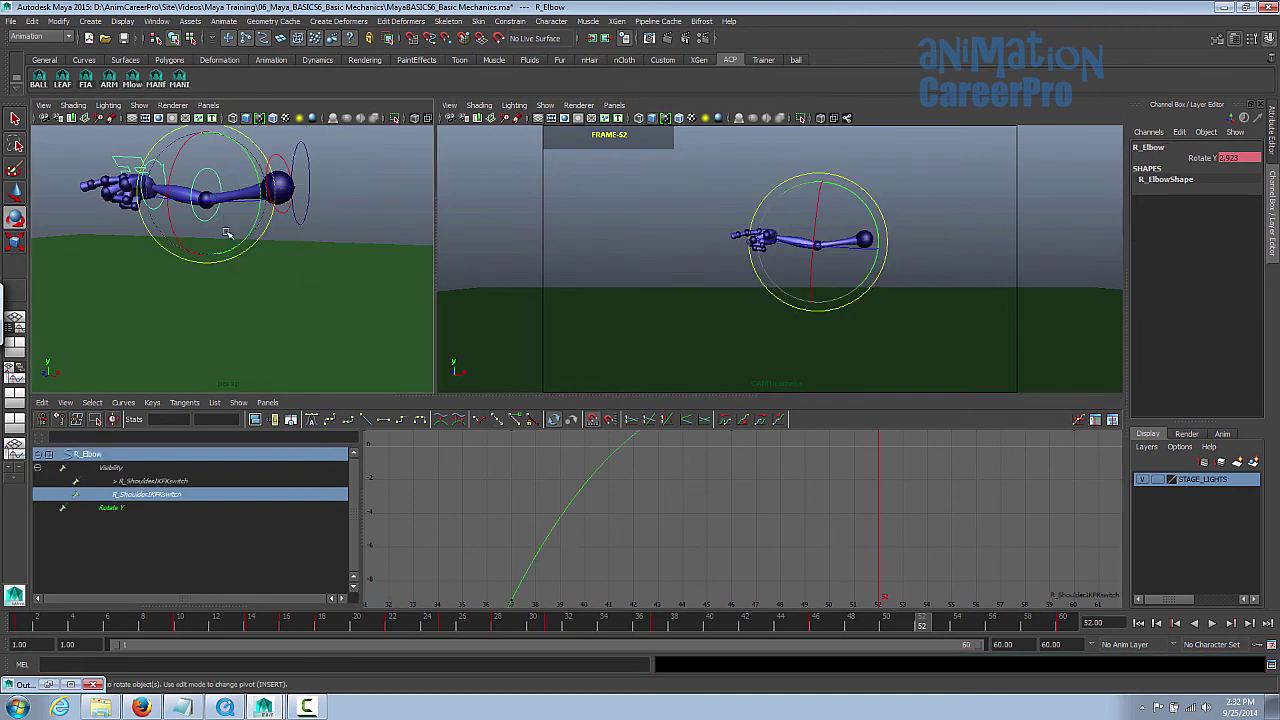
left_click(143, 508)
right_click_drag(788, 499, 789, 536, "alt+shift")
middle_click_drag(796, 523, 786, 540, "alt")
left_click_drag(698, 471, 757, 537)
left_click_drag(748, 474, 805, 555)
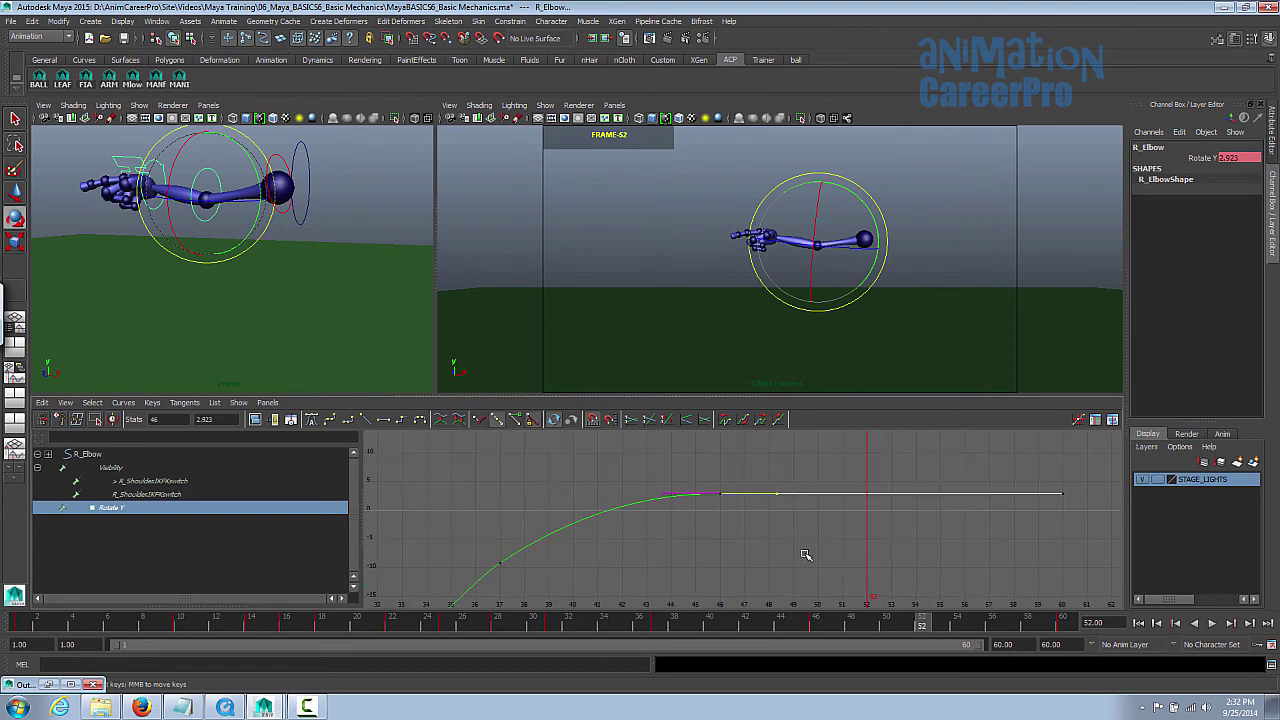
middle_click_drag(809, 588, 812, 583)
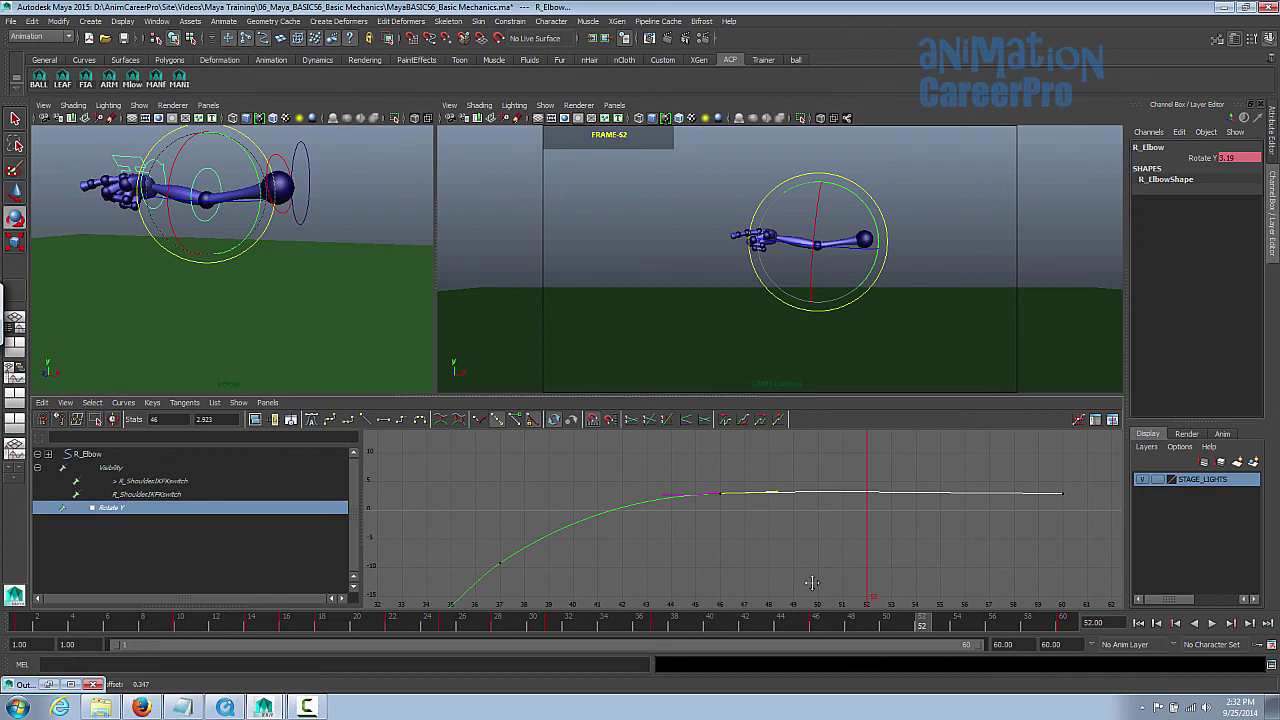
Step: Select R_Wrist, show its rotation curves, test a small Z rotation in the camera view and undo it
left_click(305, 189)
left_click_drag(112, 507, 172, 540)
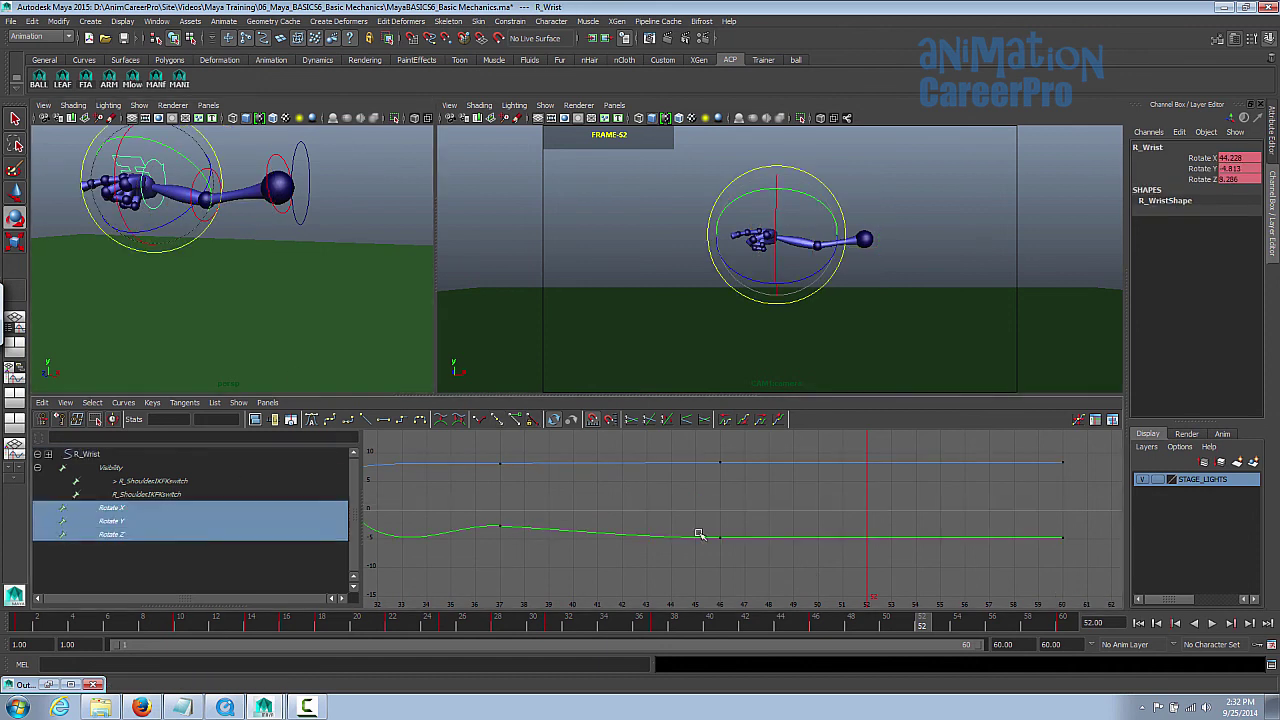
key("space")
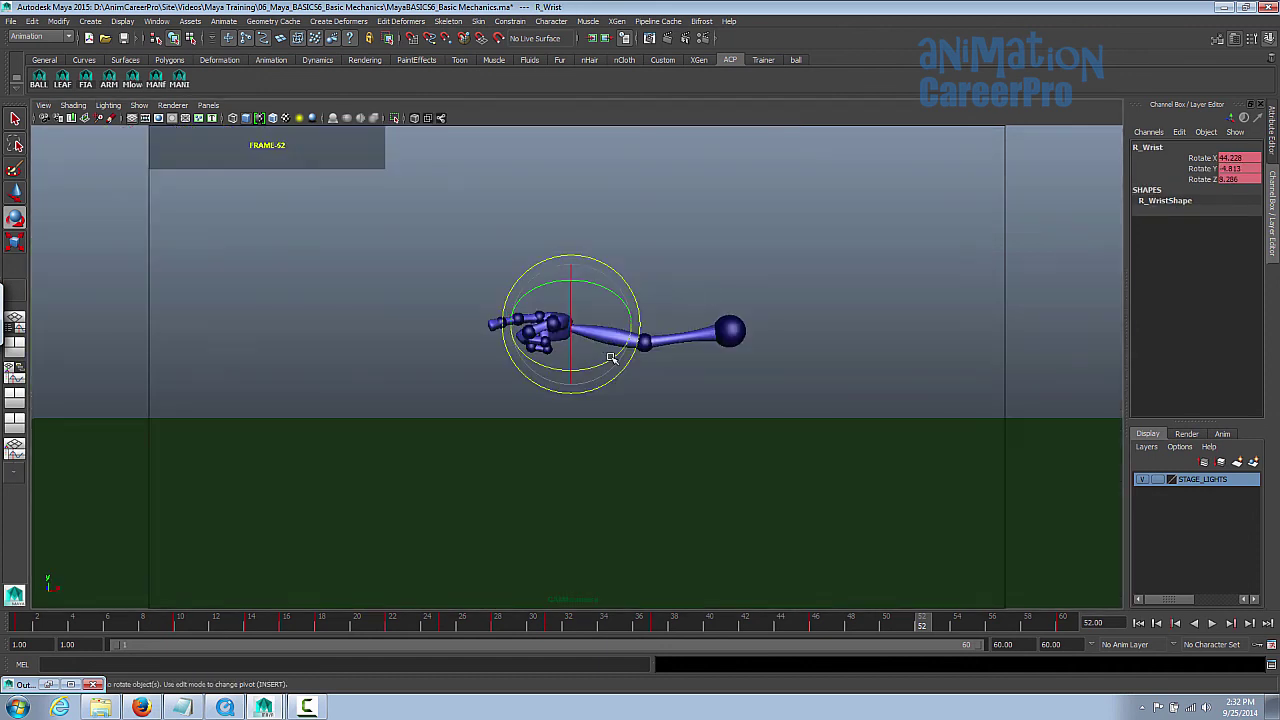
key("ctrl+z")
key("space")
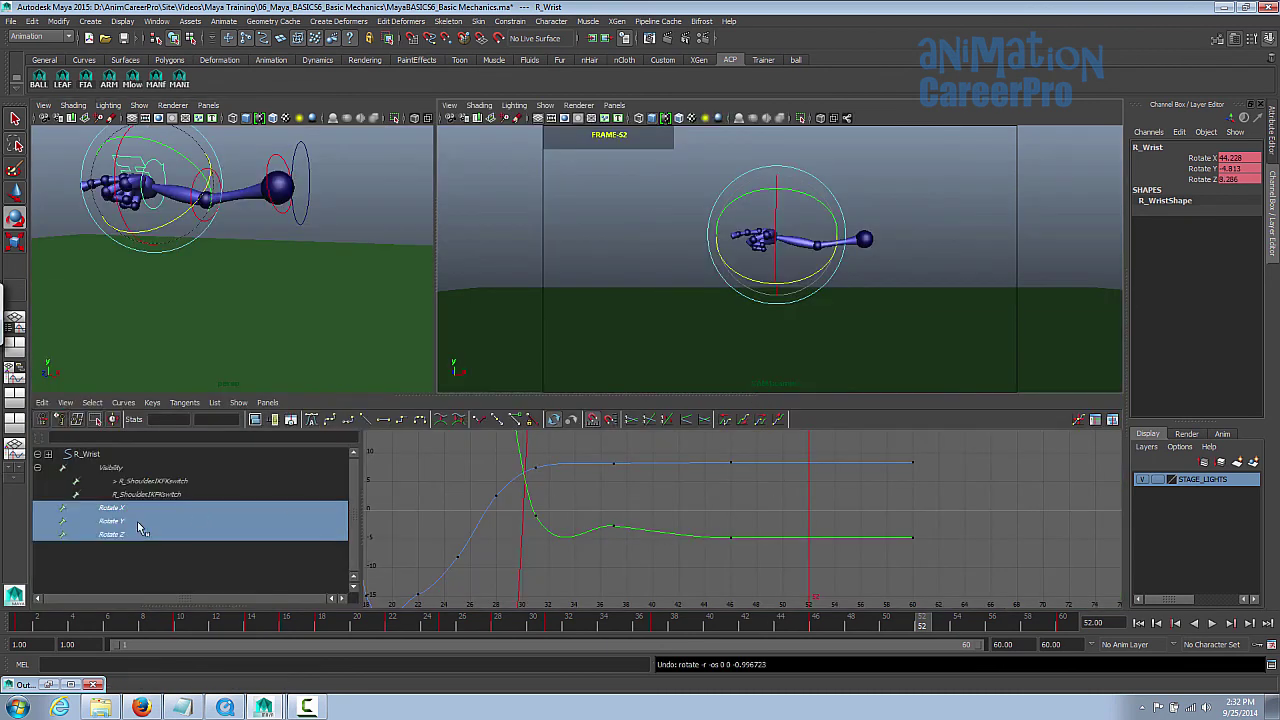
Step: Isolate R_Wrist's Rotate Z curve and tilt its outgoing tangent at frame 46 slightly upward
left_click(131, 531)
left_click_drag(722, 451, 790, 486)
middle_click_drag(800, 491, 806, 544, "alt")
right_click_drag(806, 544, 777, 520, "alt+shift")
left_click_drag(777, 471, 832, 536)
middle_click_drag(834, 540, 842, 535, "shift")
Step: Scrub the final hold through frame 60 in the camera view to examine the added drift
key("space")
left_click_drag(866, 630, 969, 630)
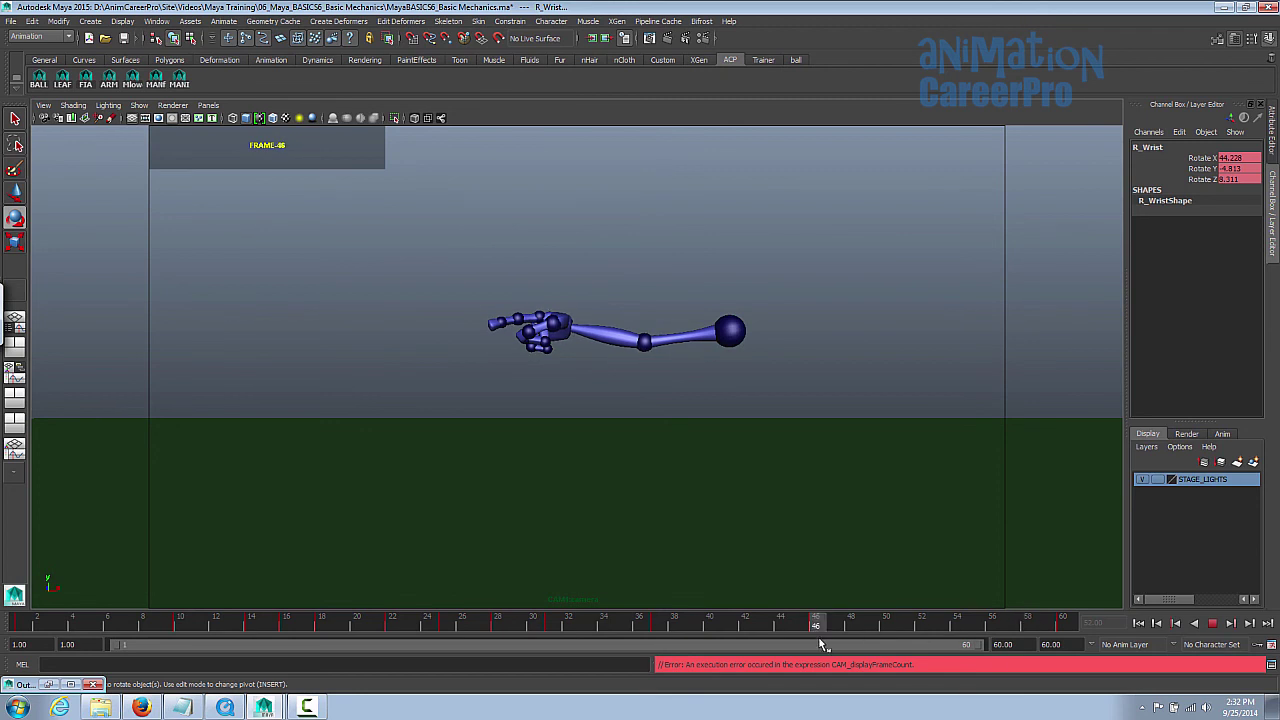
mouse_move(721, 635)
left_mouse_down()
mouse_move(670, 638)
mouse_move(861, 632)
mouse_move(695, 643)
mouse_move(192, 625)
mouse_move(323, 630)
mouse_move(234, 658)
mouse_move(759, 634)
left_mouse_up()
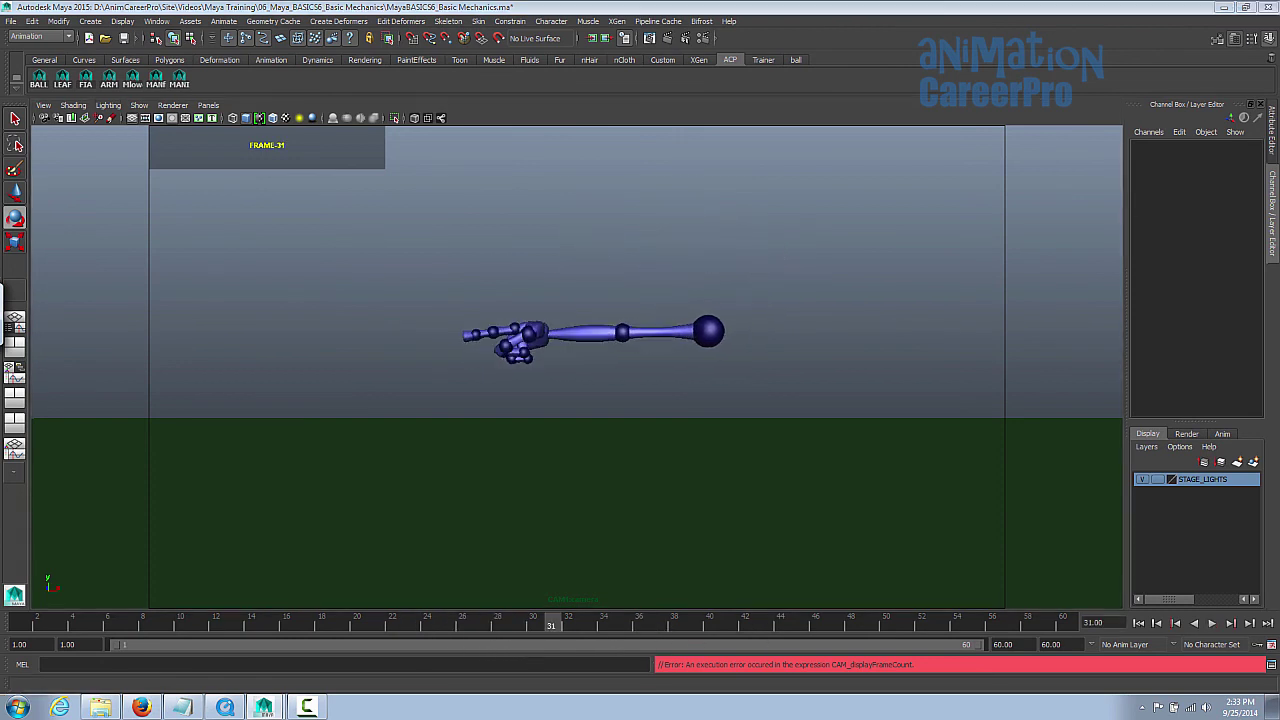
Step: Select the camera's POSITION node in the Outliner and examine its attributes
left_click_drag(1279, 47, 1017, 36)
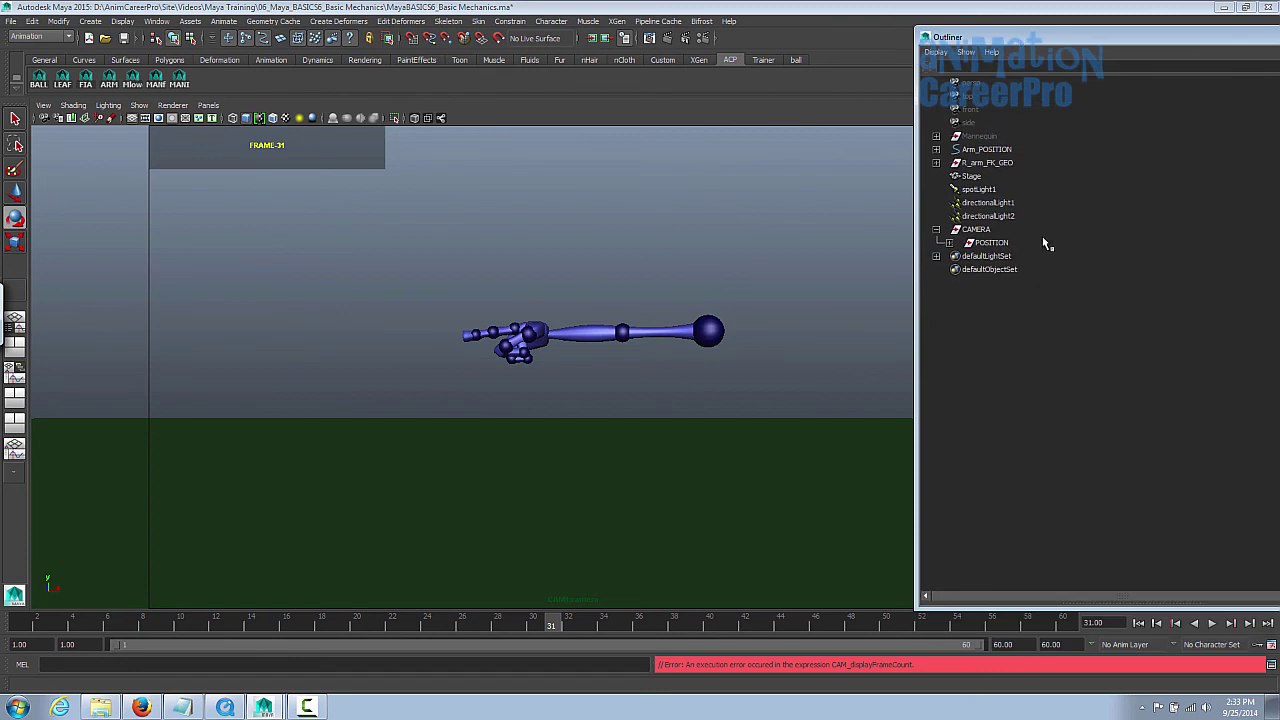
left_click(990, 243)
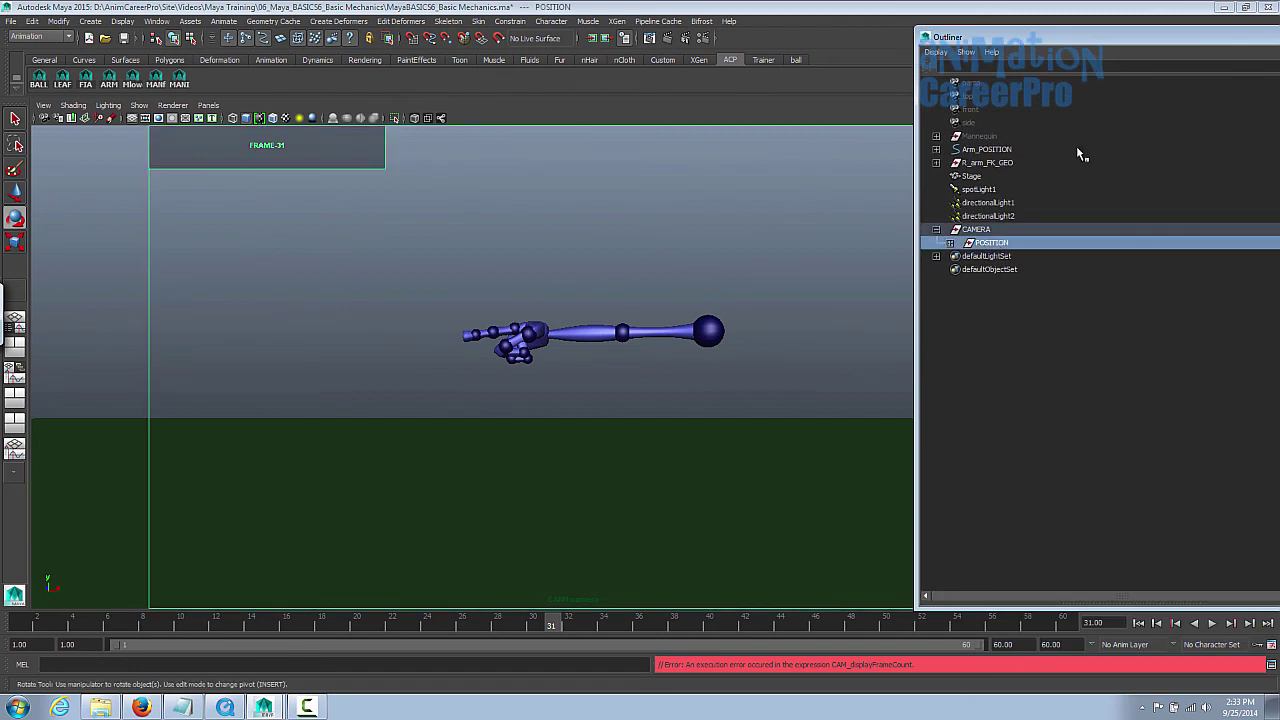
left_click_drag(1202, 38, 1152, 51)
left_click(1238, 51)
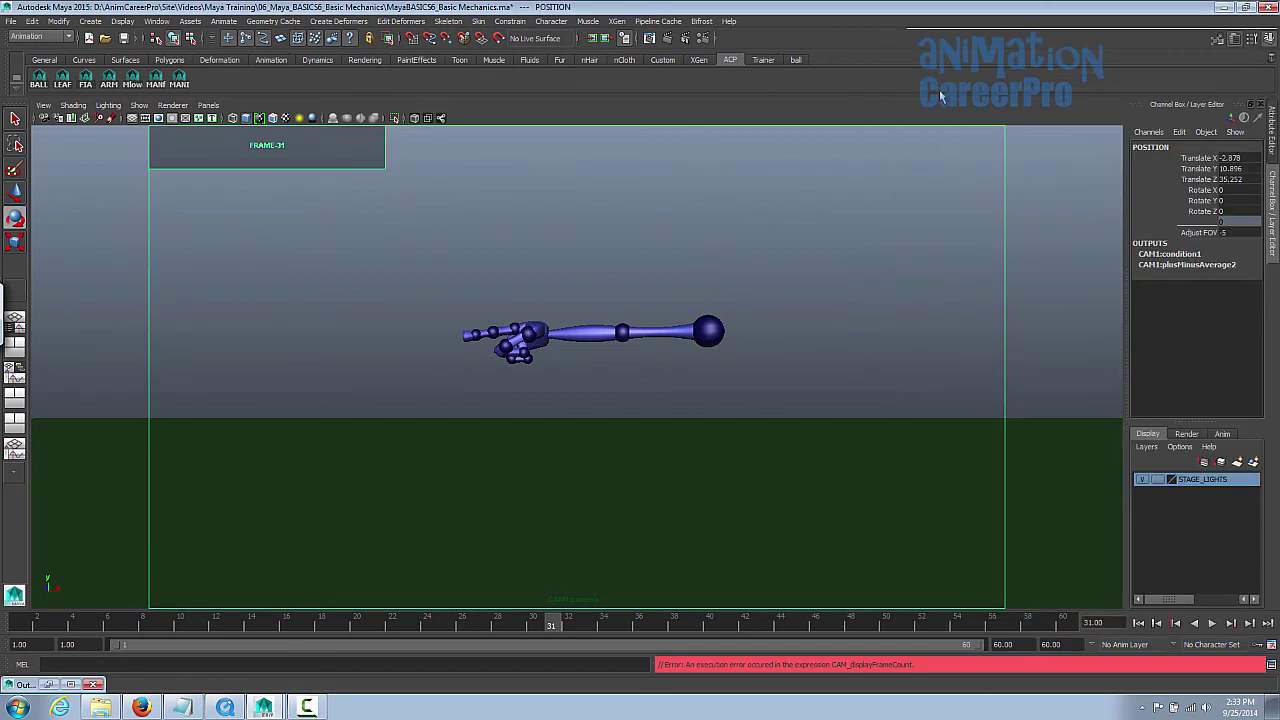
Step: Review the Playblast options and the movie file's save location, then close them without creating a playblast
right_click(762, 628)
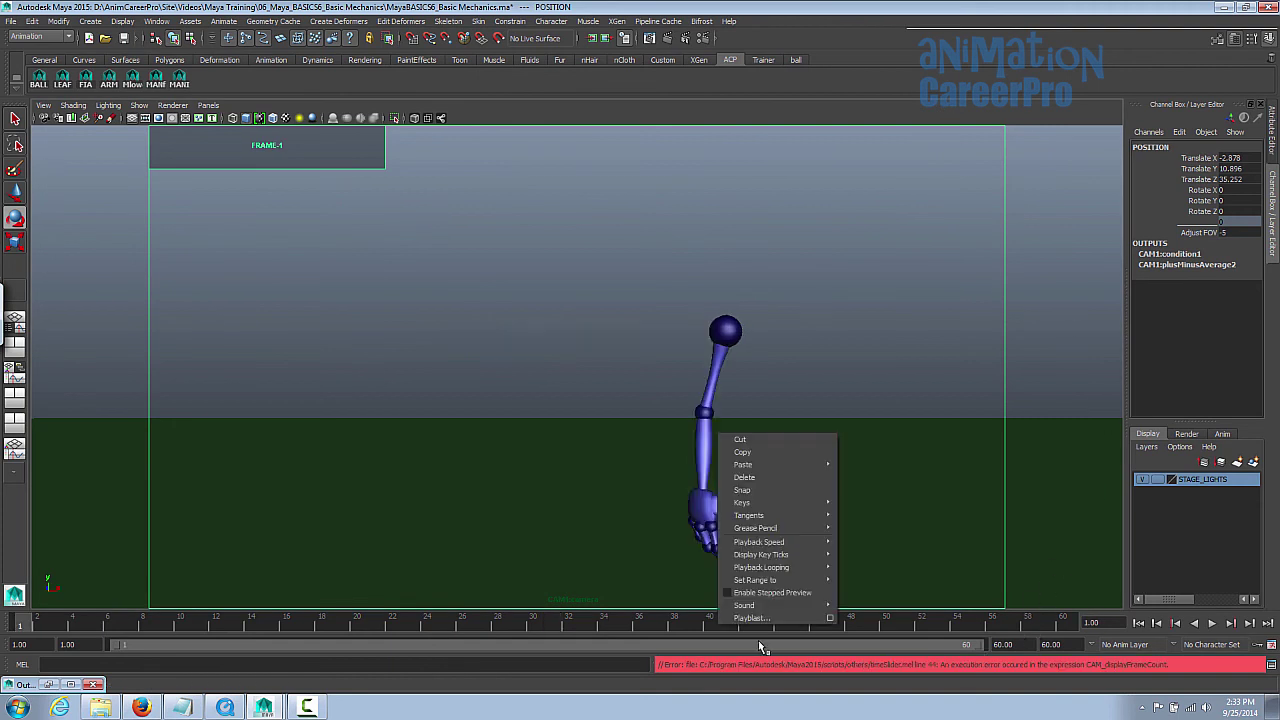
left_click(833, 619)
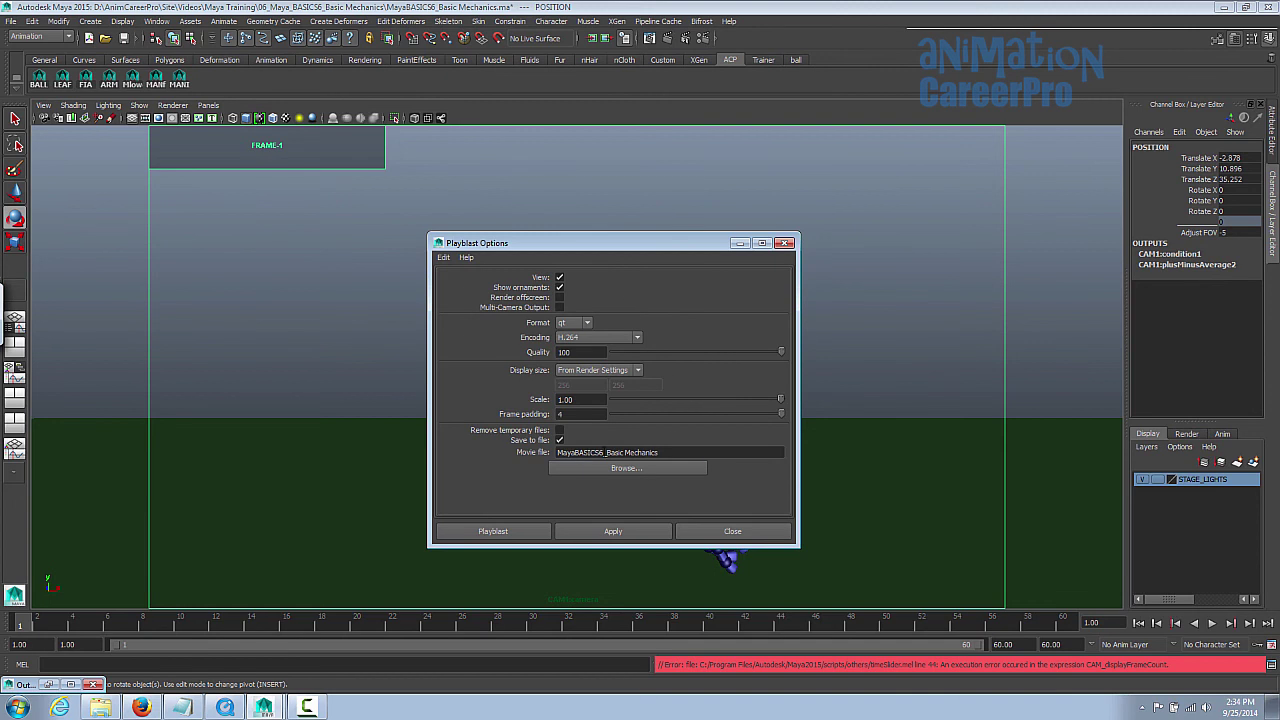
left_click(590, 468)
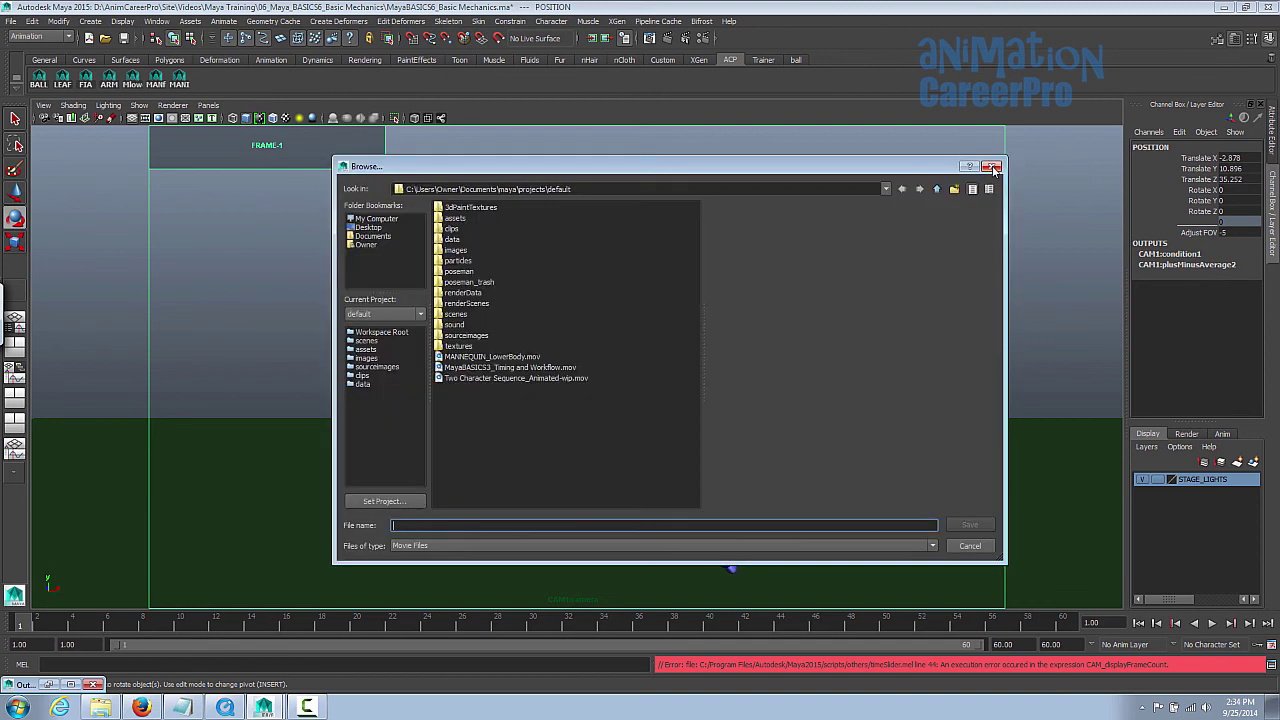
left_click(992, 167)
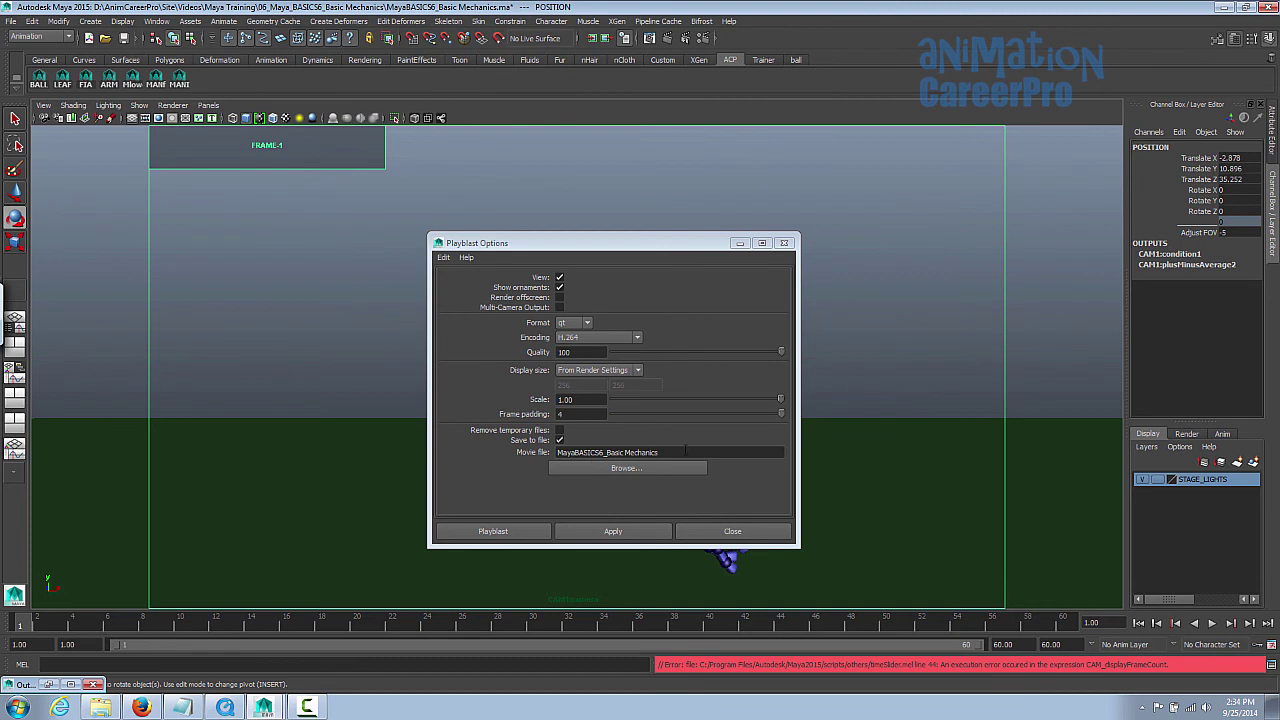
left_click(756, 531)
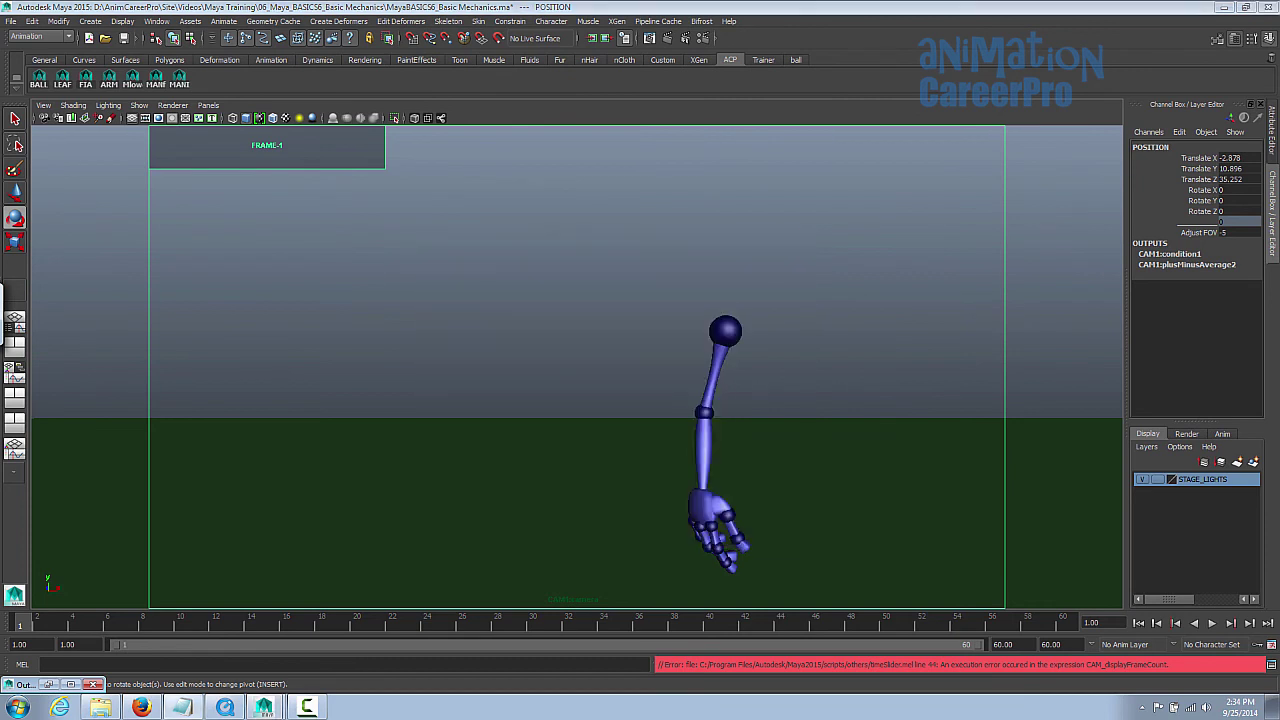